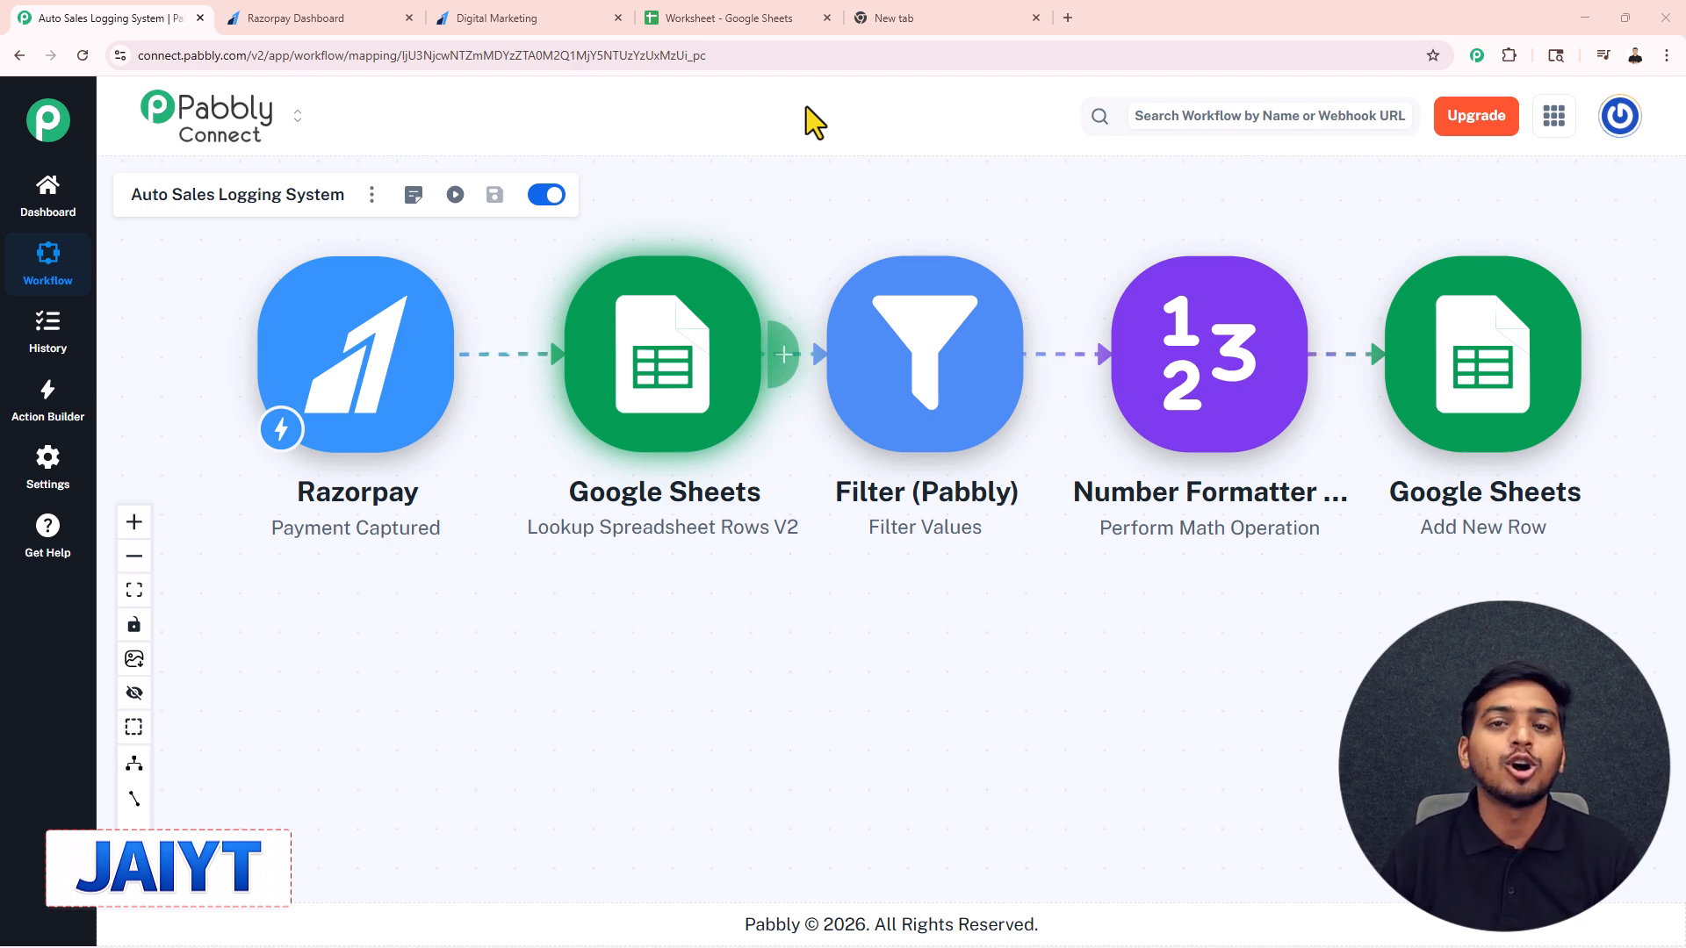
Check the New Leads sheet and submit the ₹599 test payment on Razorpay's Digital Marketing payment page.
click(758, 31)
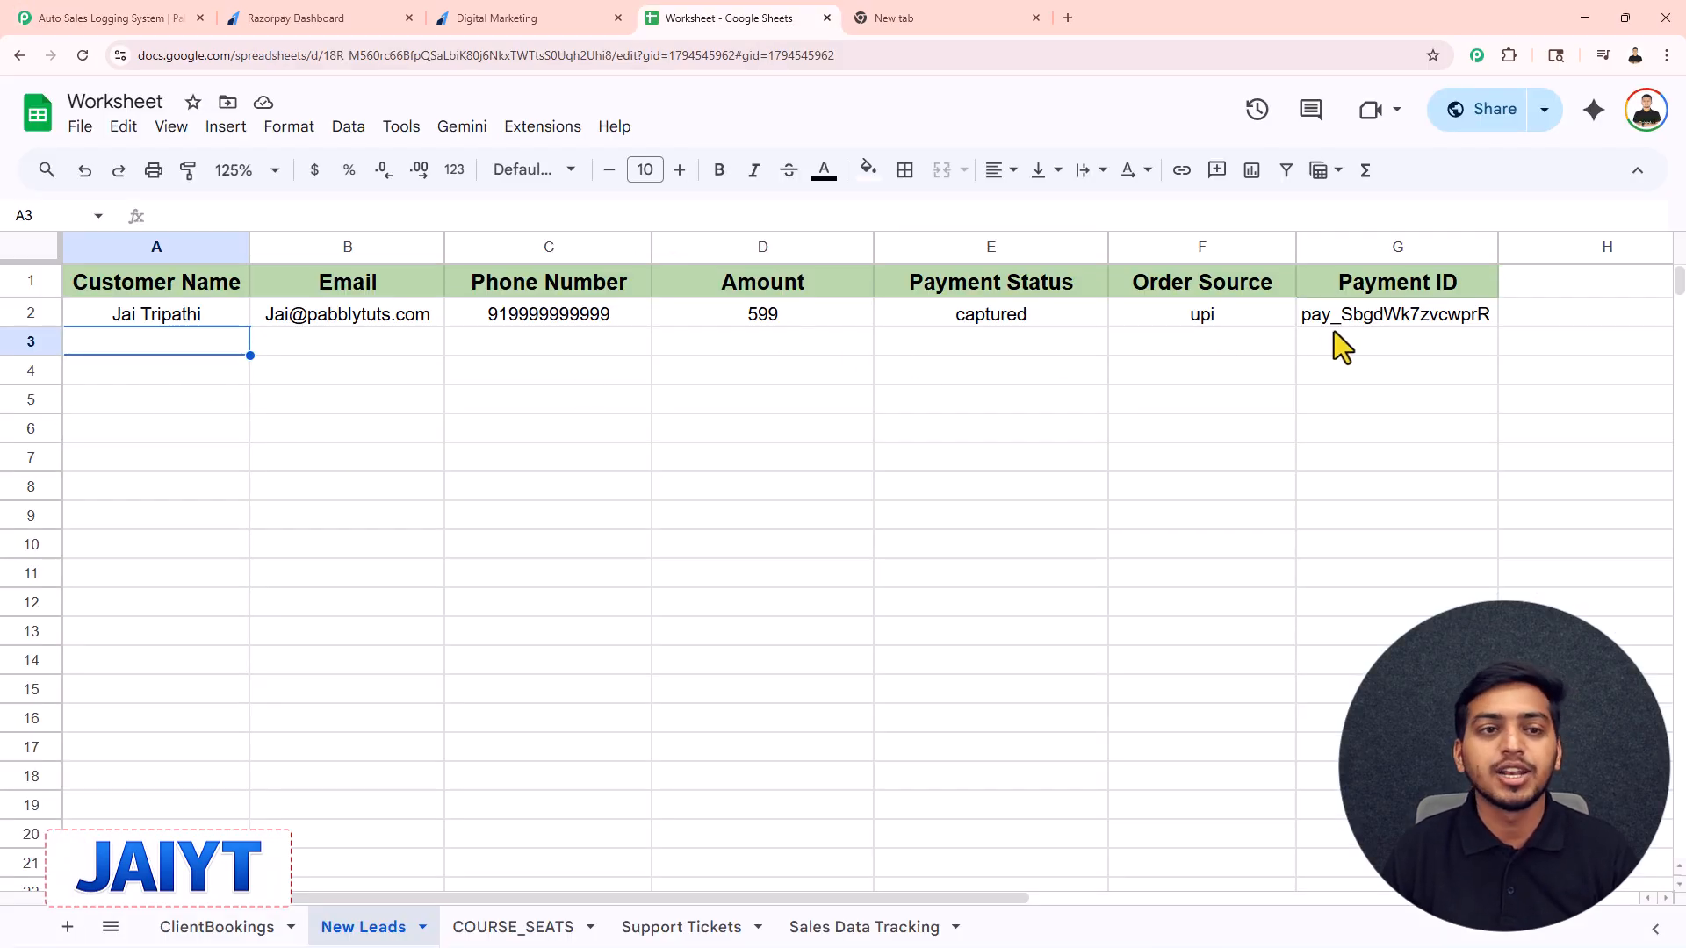
click(530, 16)
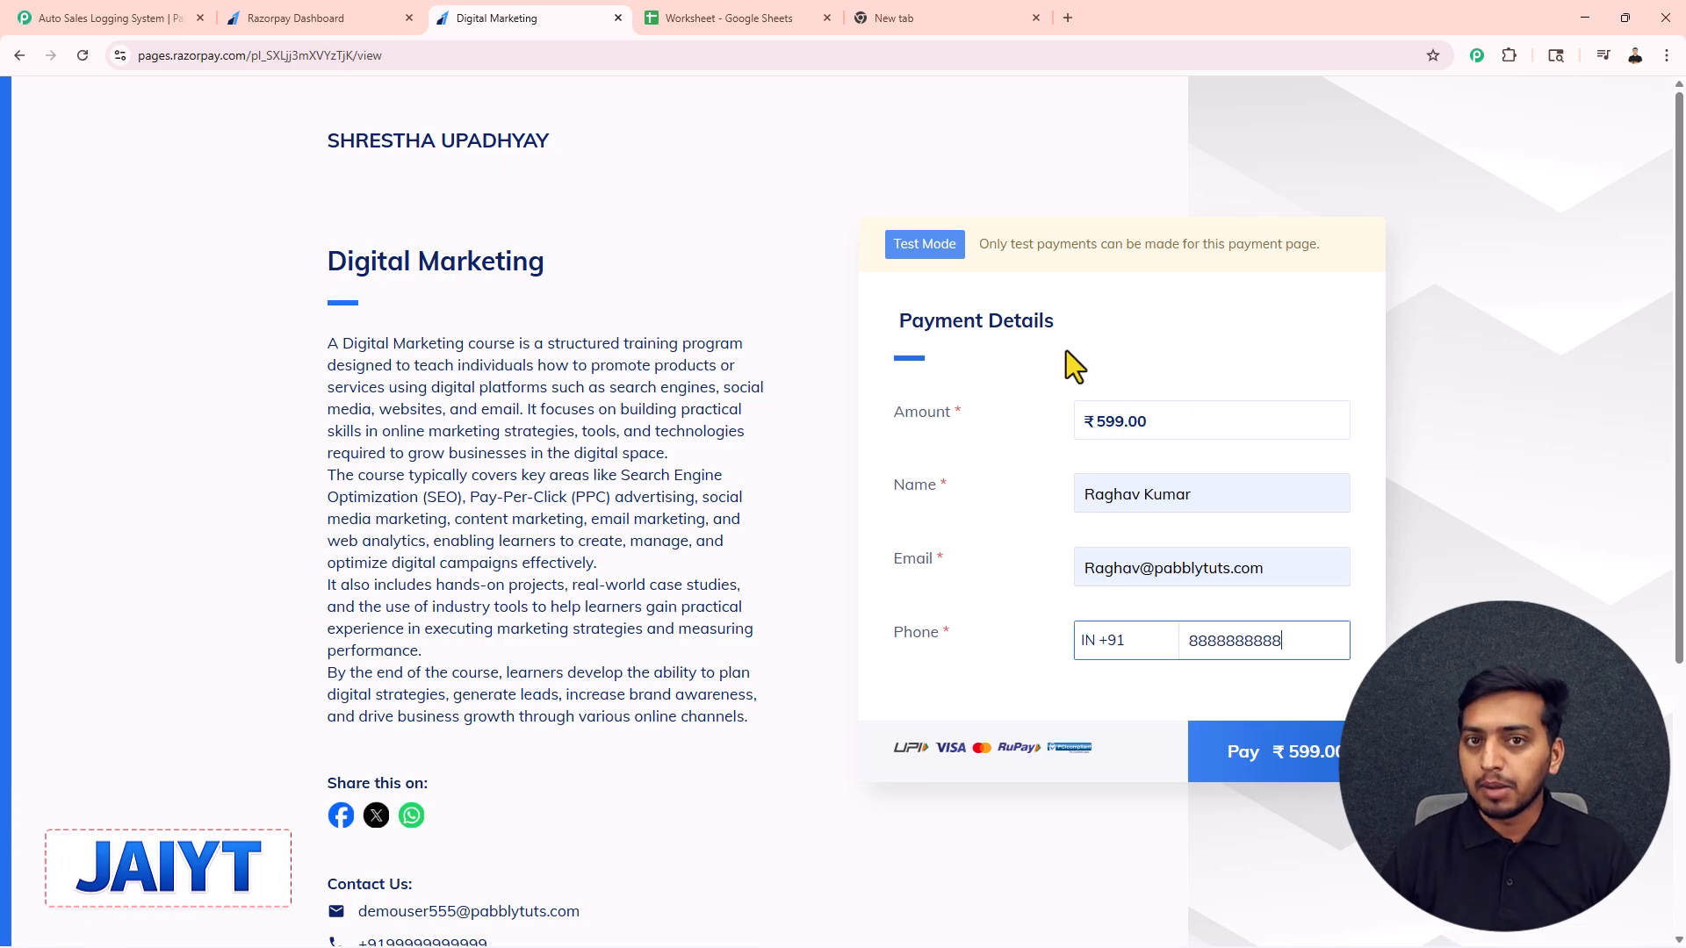
click(1265, 754)
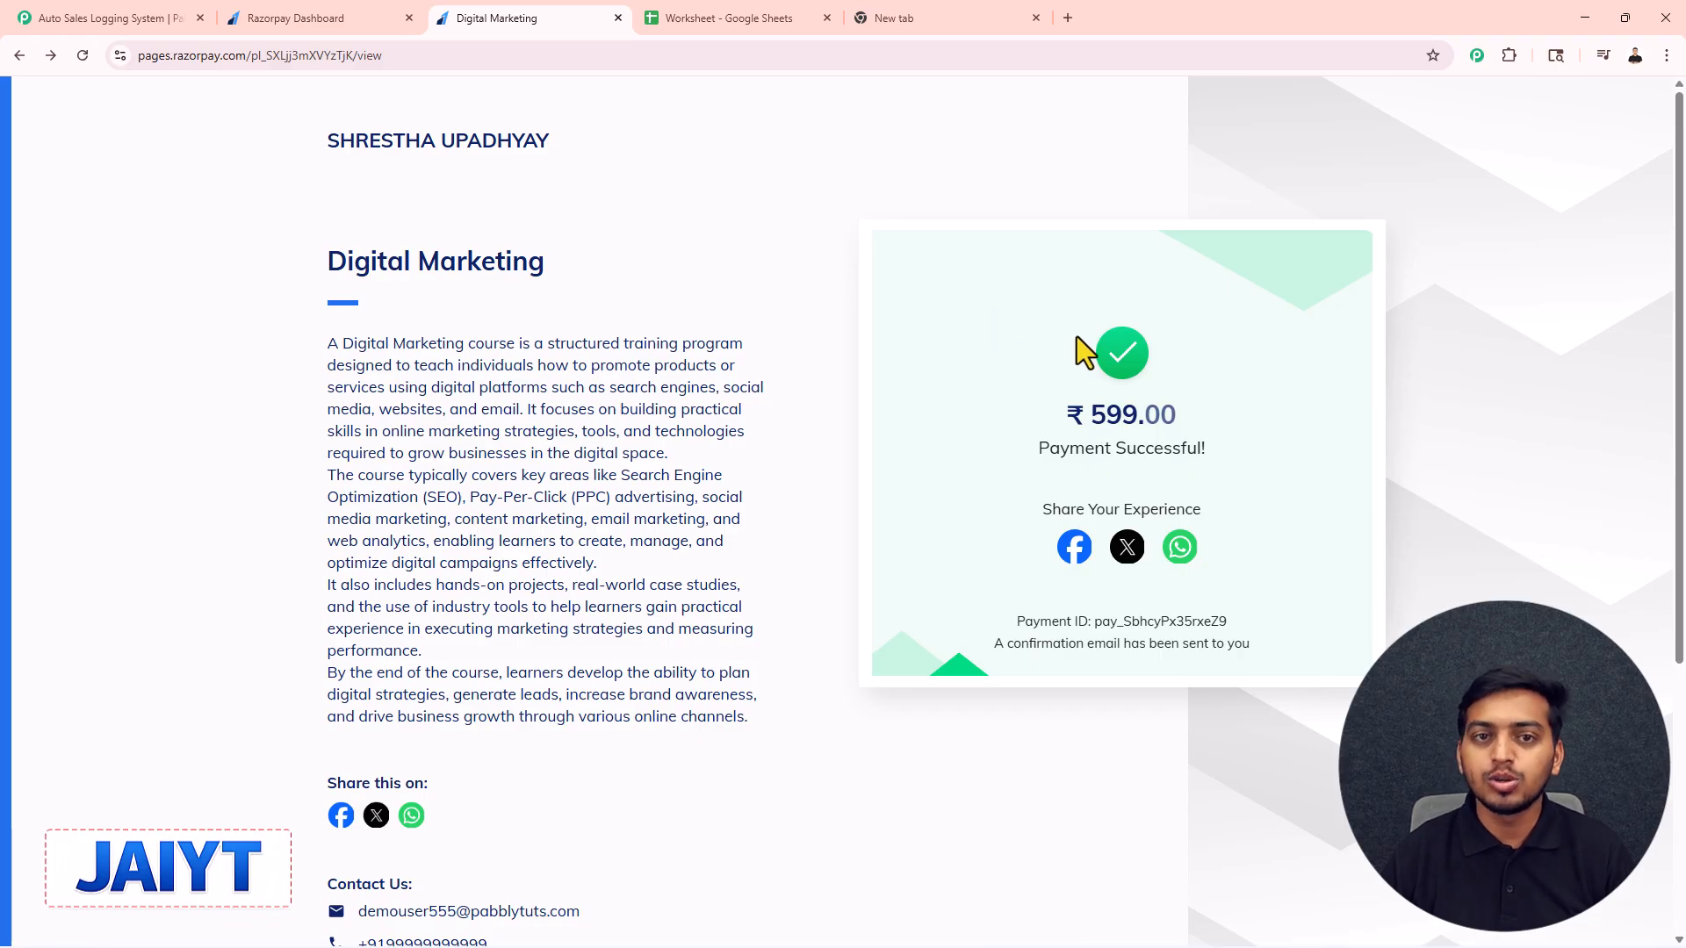
Review the new payment row in the New Leads sheet and widen the Email column to fit its addresses.
click(708, 18)
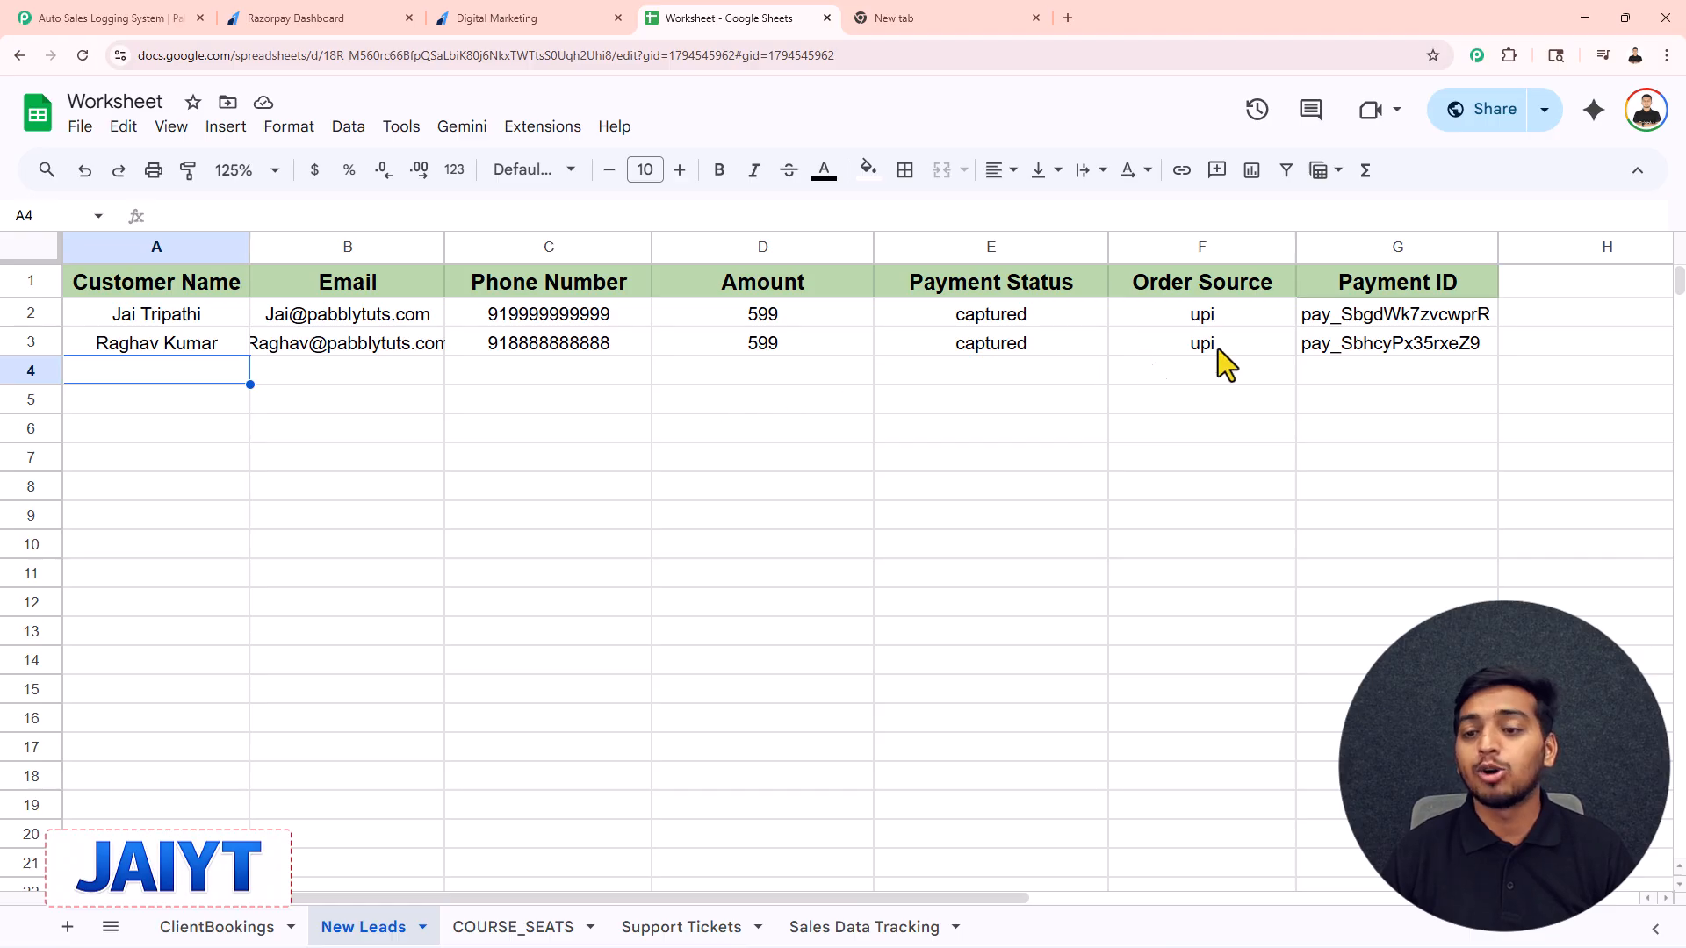
drag(445, 247, 476, 250)
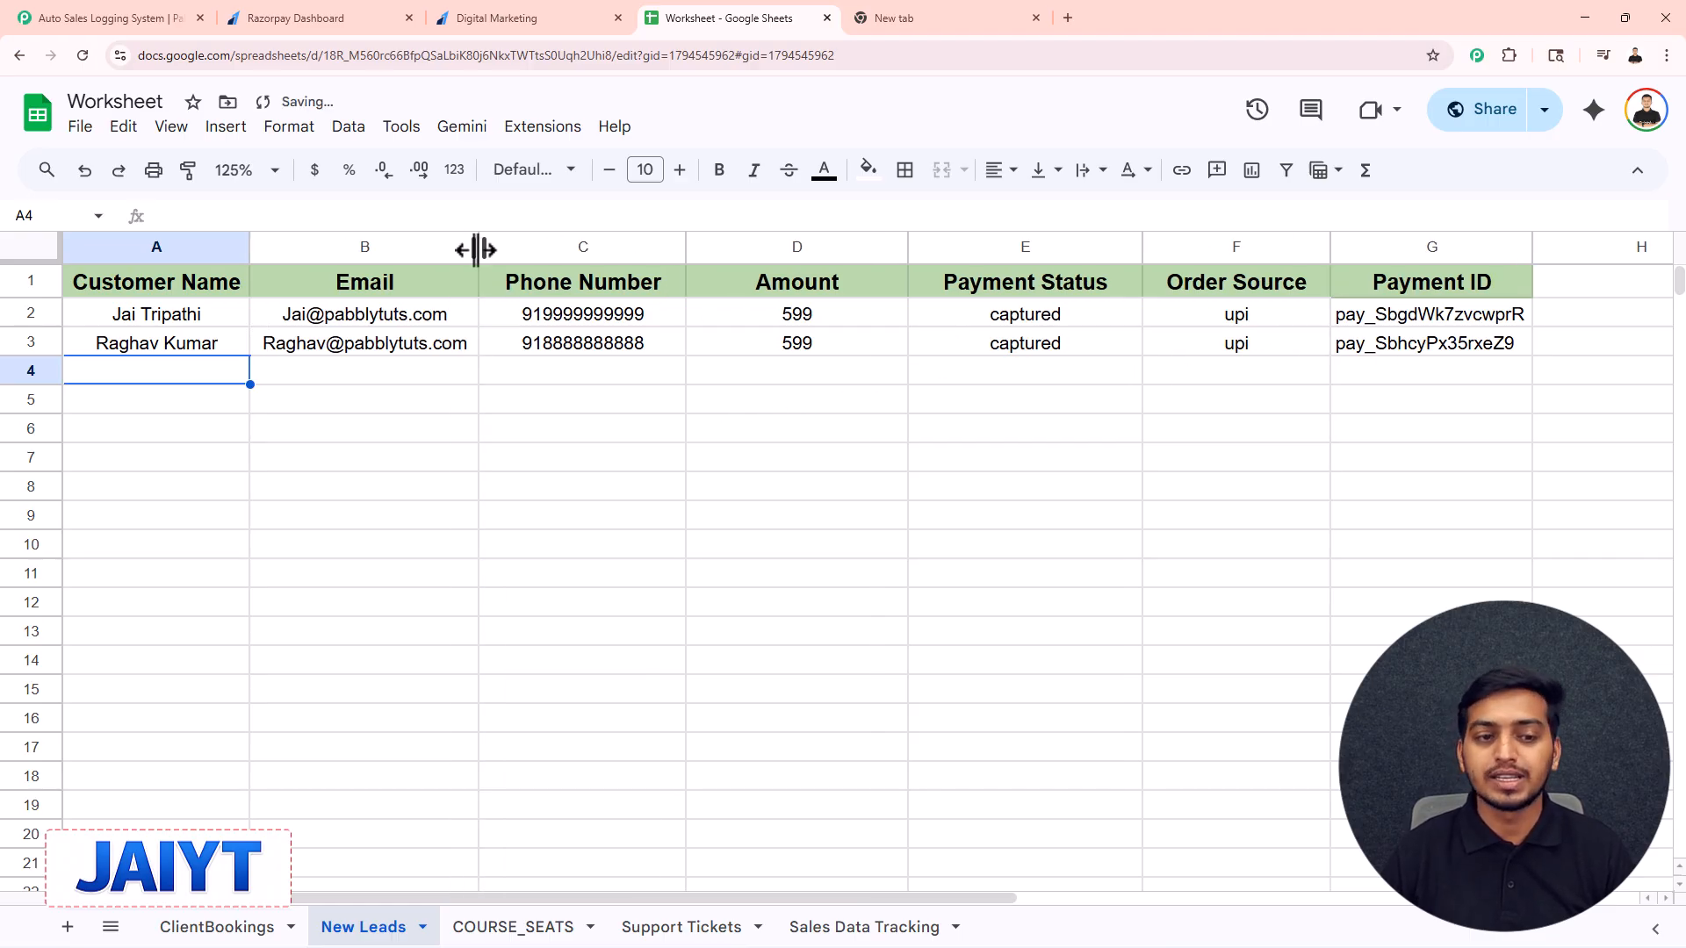
click(162, 20)
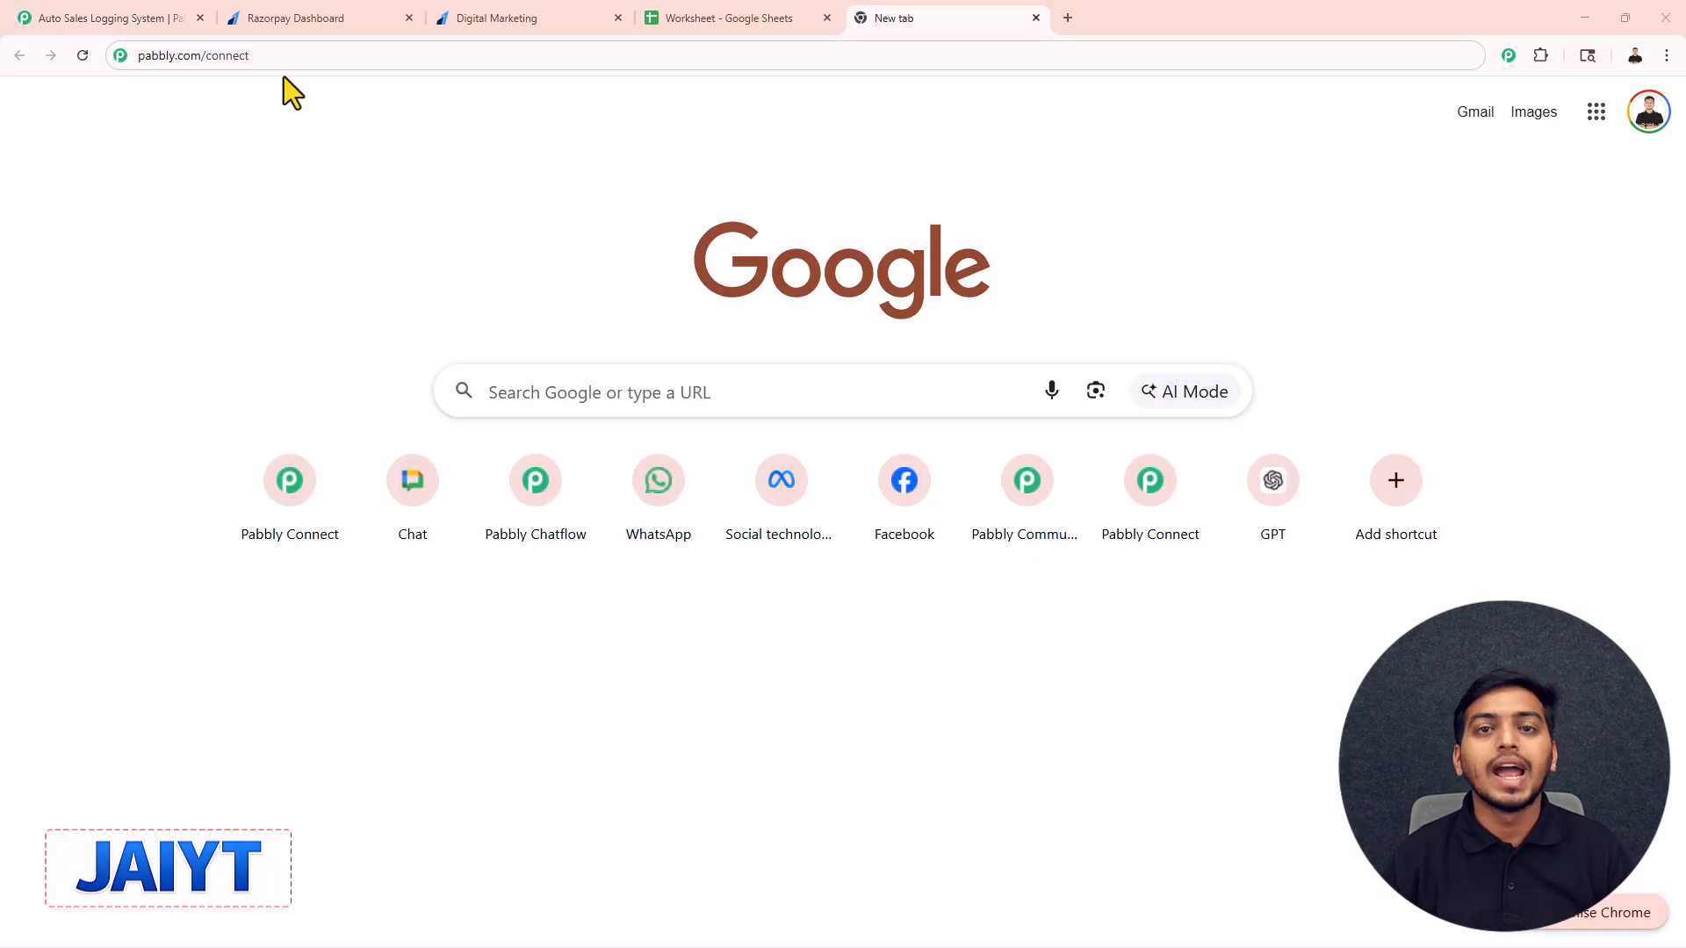
Go to pabbly.com/connect, sign in, and open the Pabbly Connect dashboard from the list of Pabbly apps.
click(193, 61)
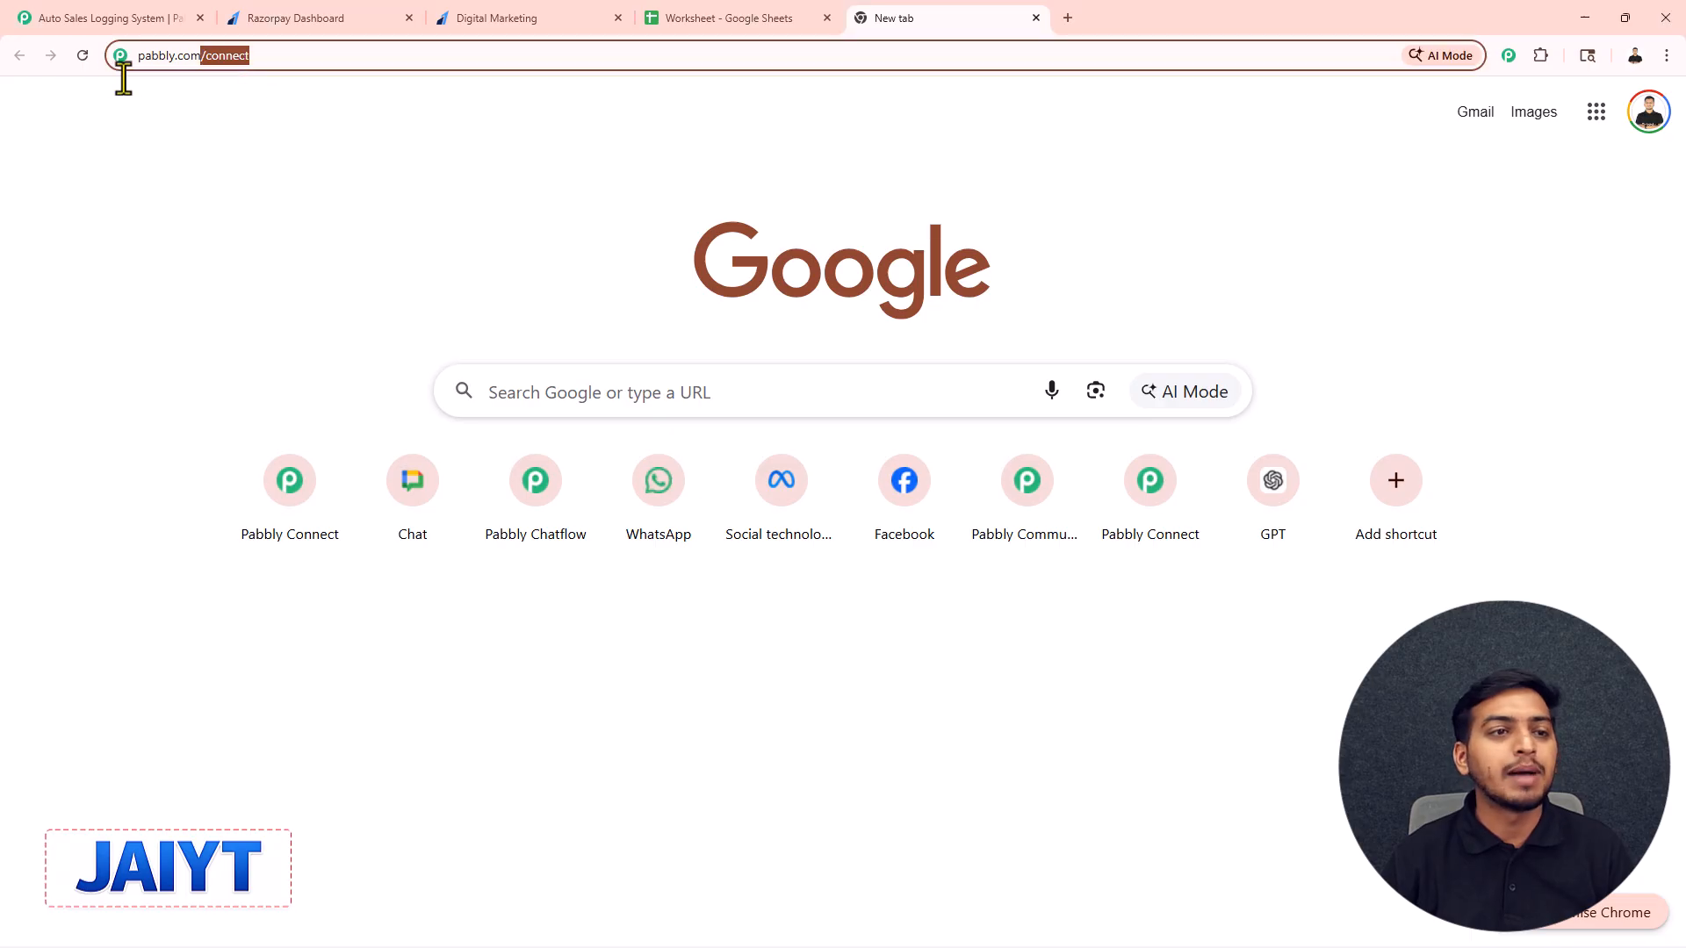
key(Return)
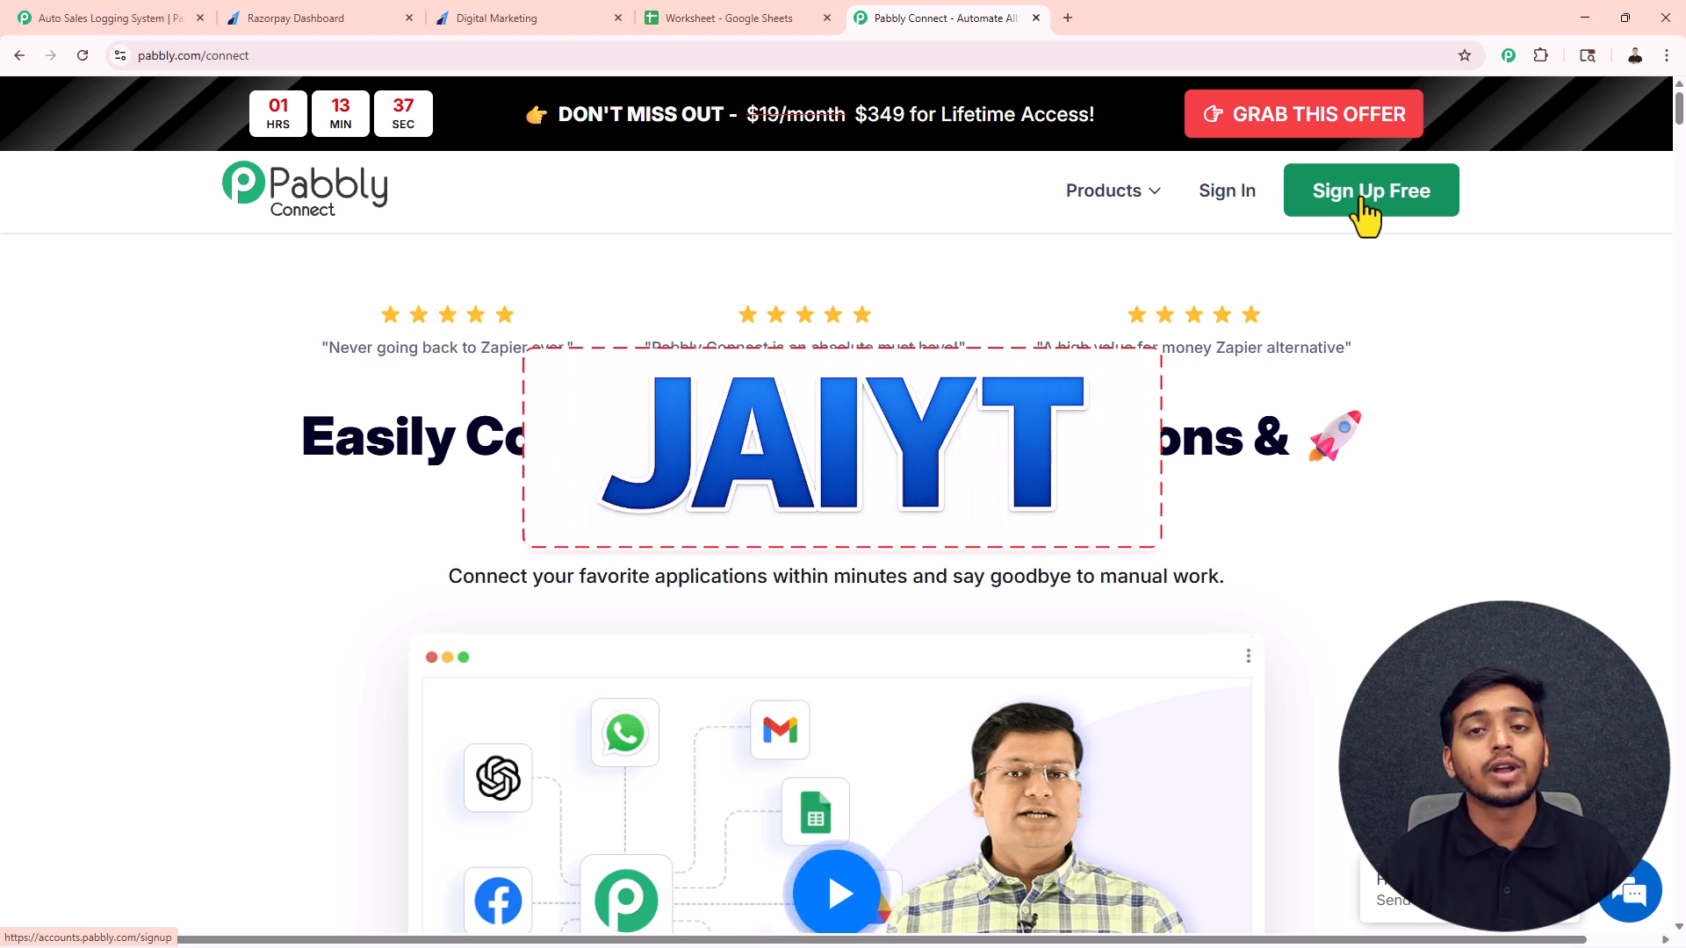
click(1226, 195)
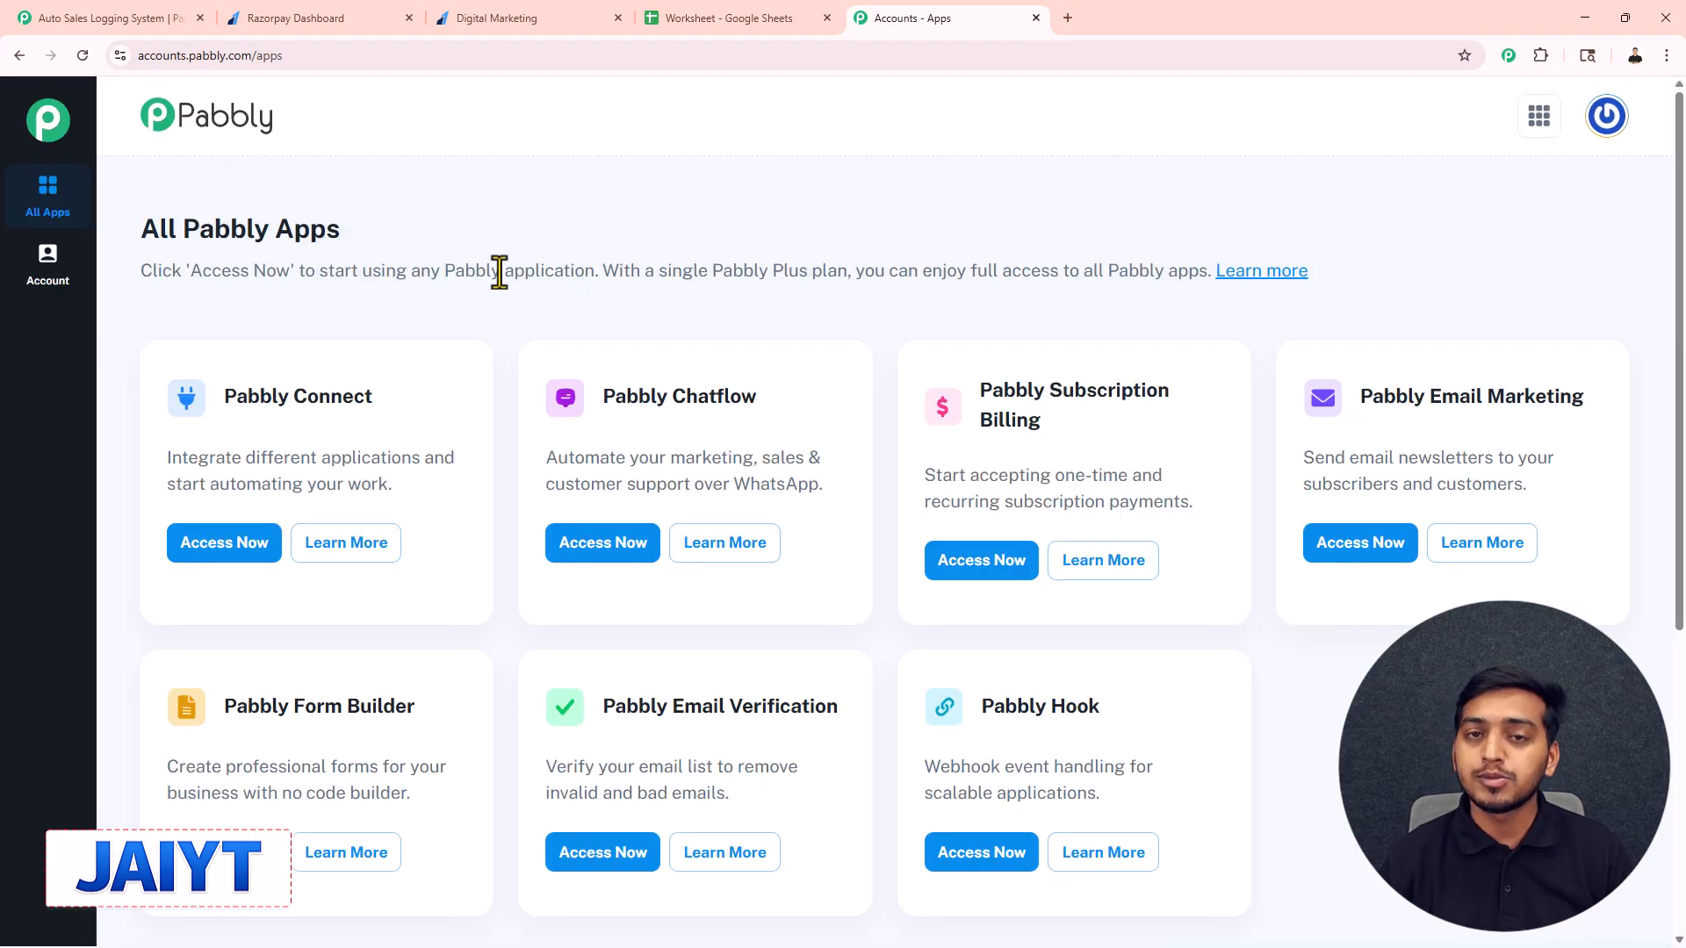
scroll(527, 303, down, 1)
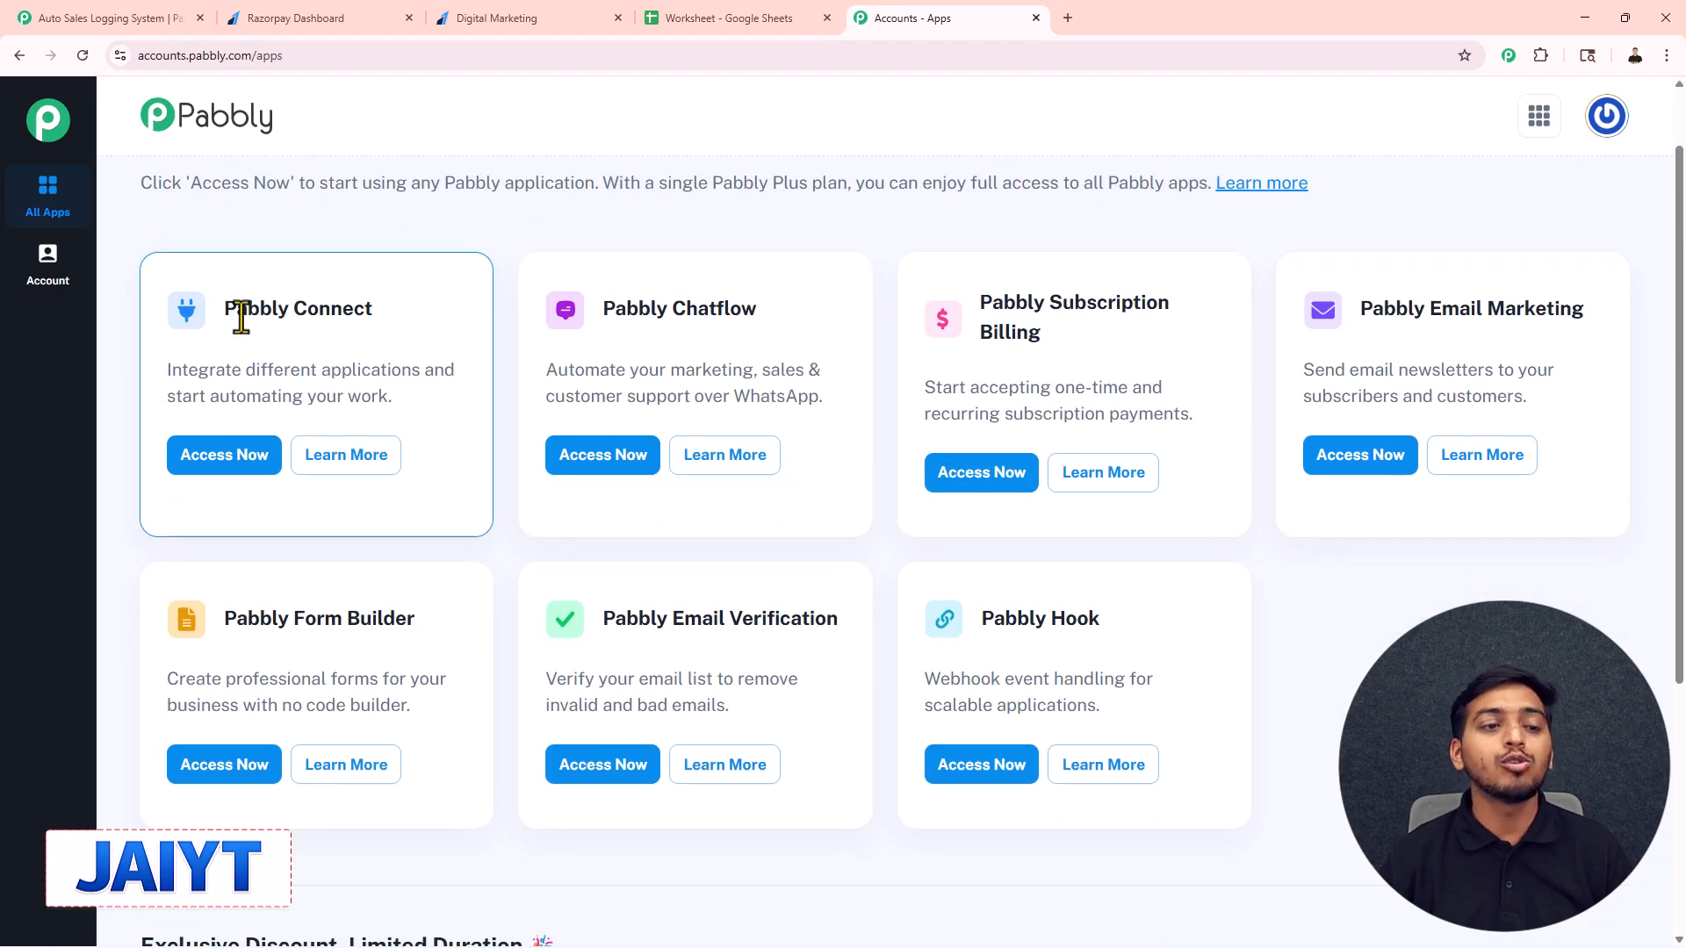
drag(232, 314, 383, 326)
click(260, 470)
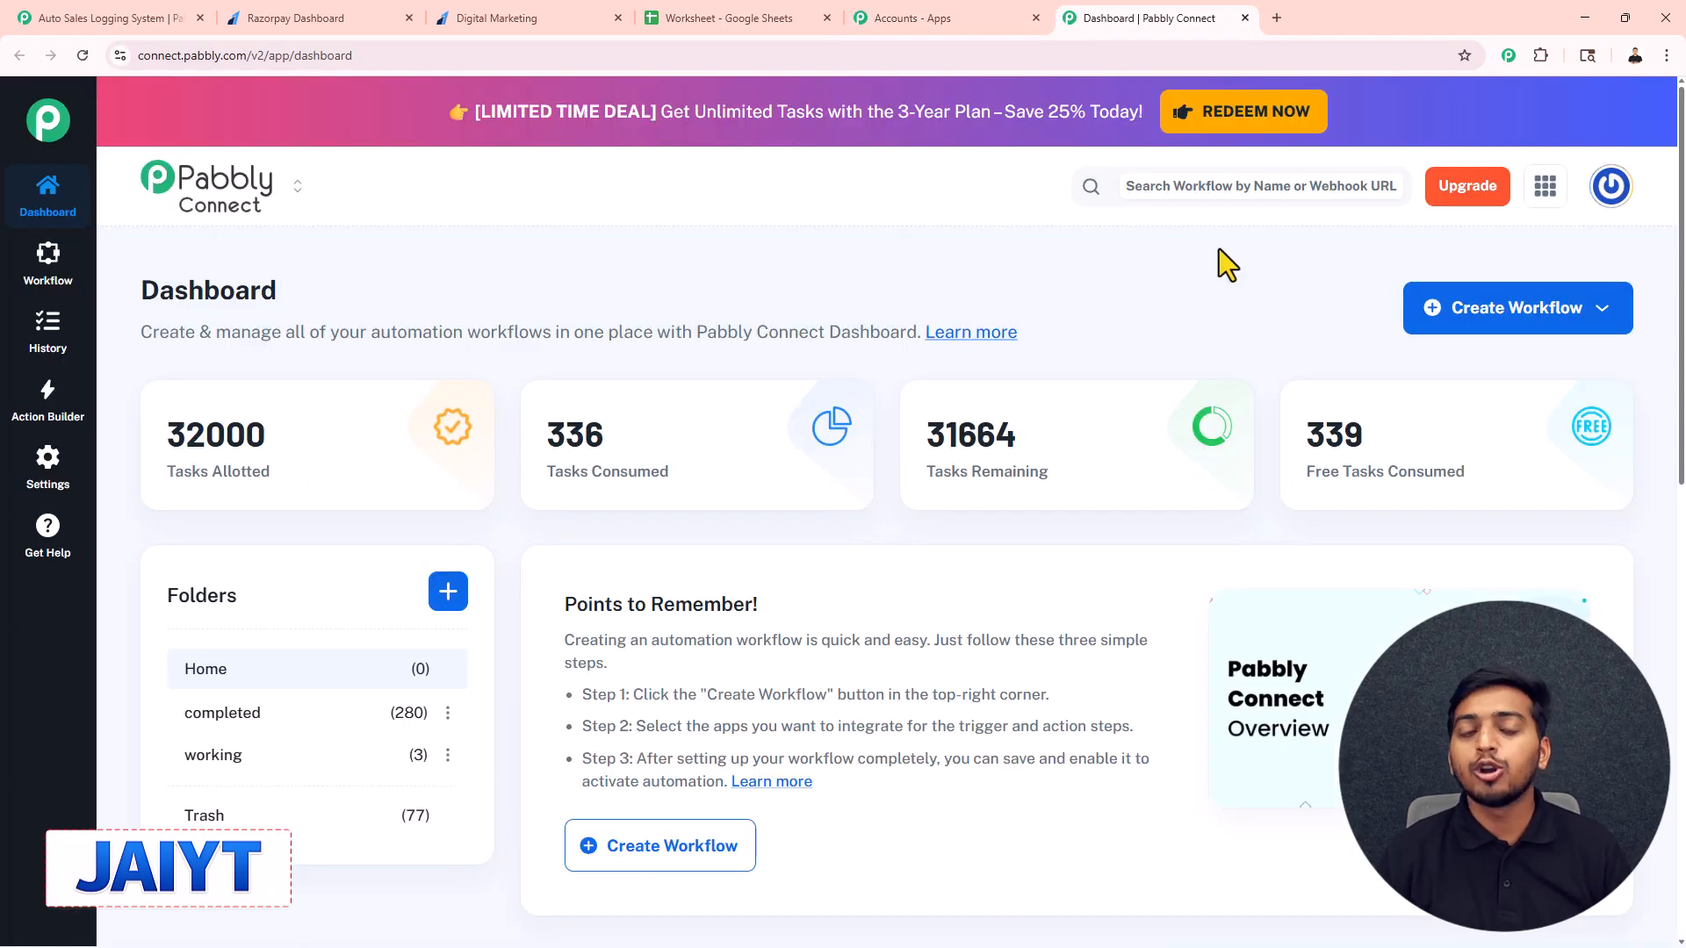
Start a new workflow using AI and submit the prepared prompt about logging Razorpay sales data automatically in Google Sheets.
click(1505, 314)
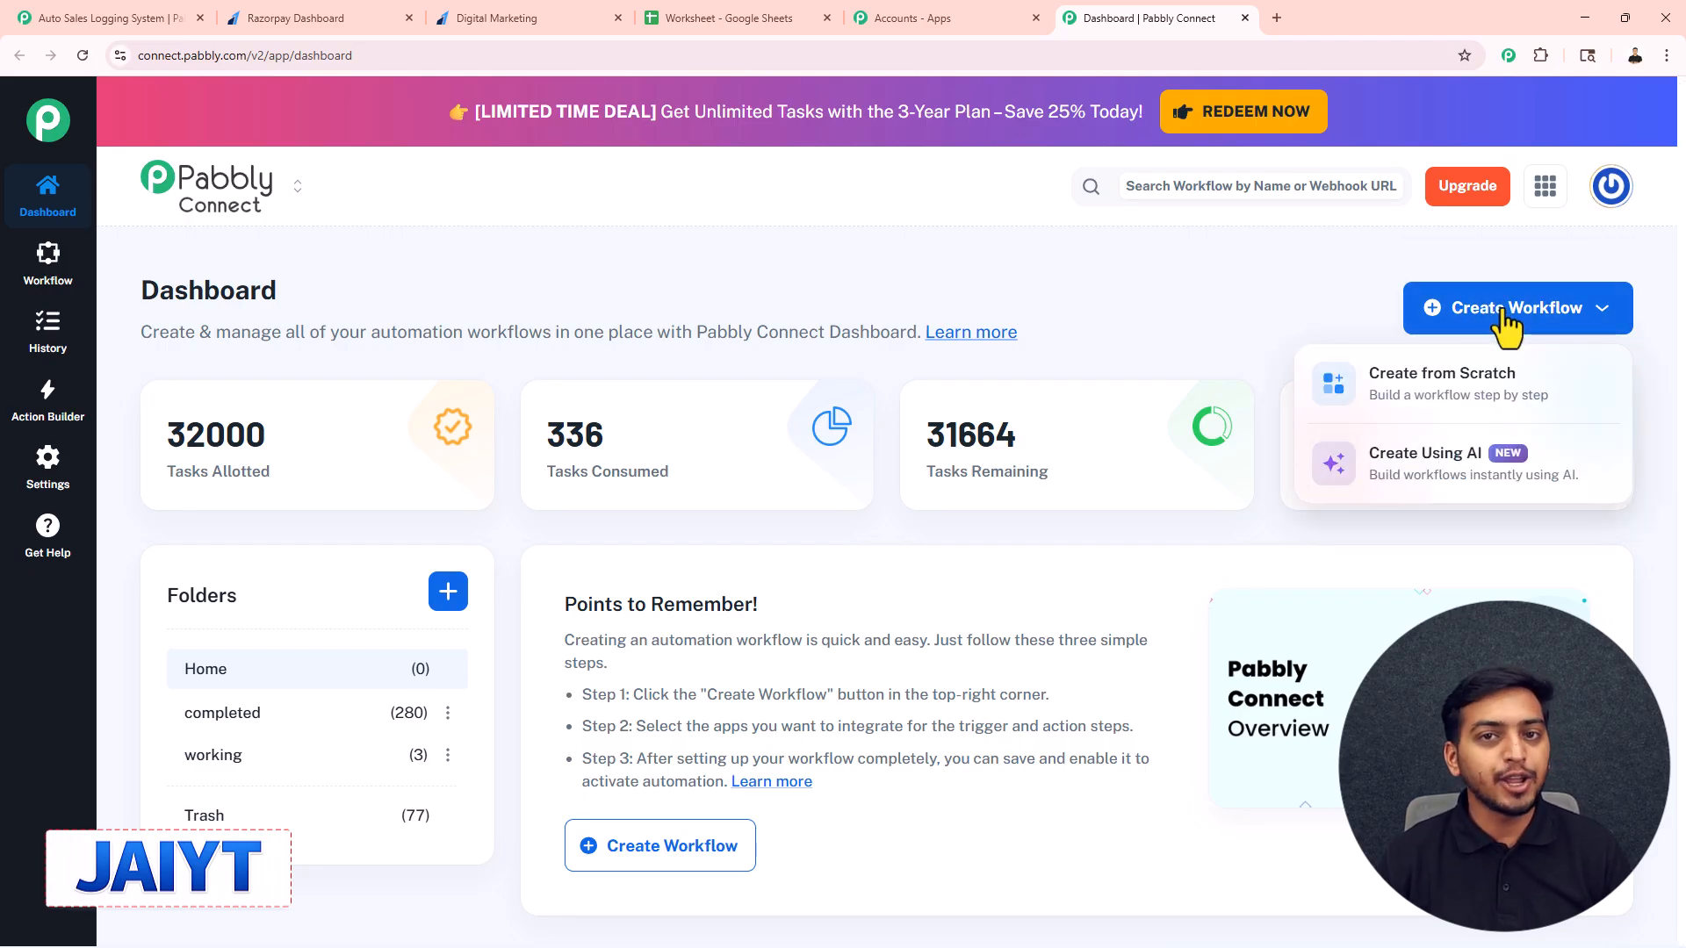
click(1422, 482)
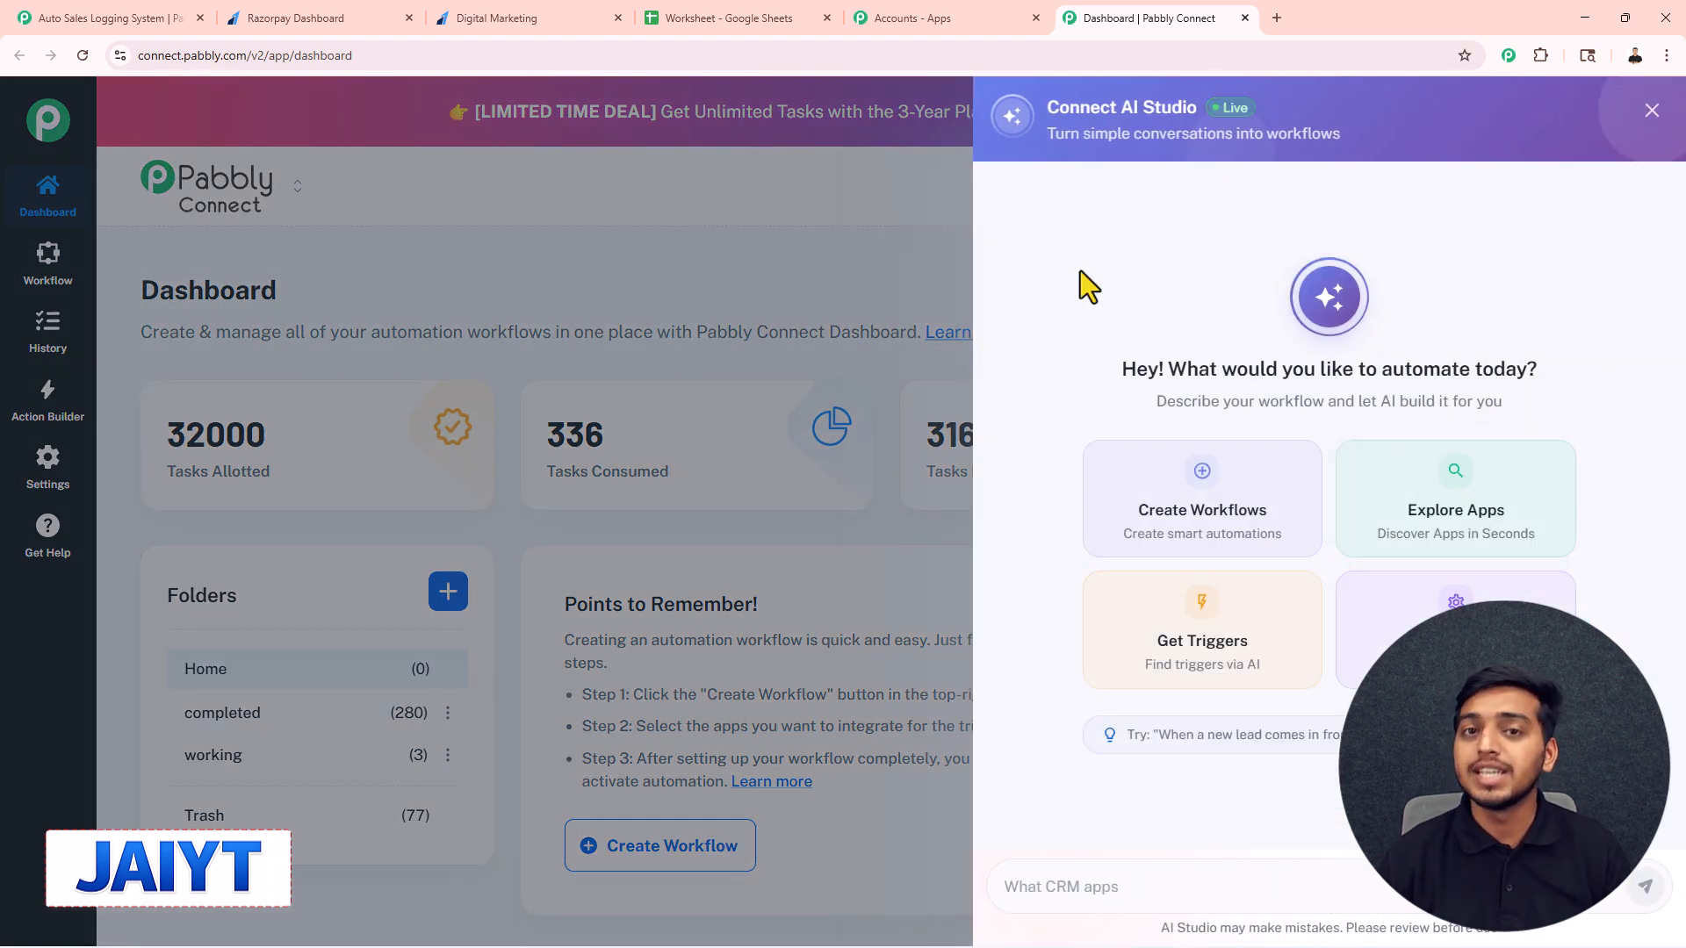
click(1066, 891)
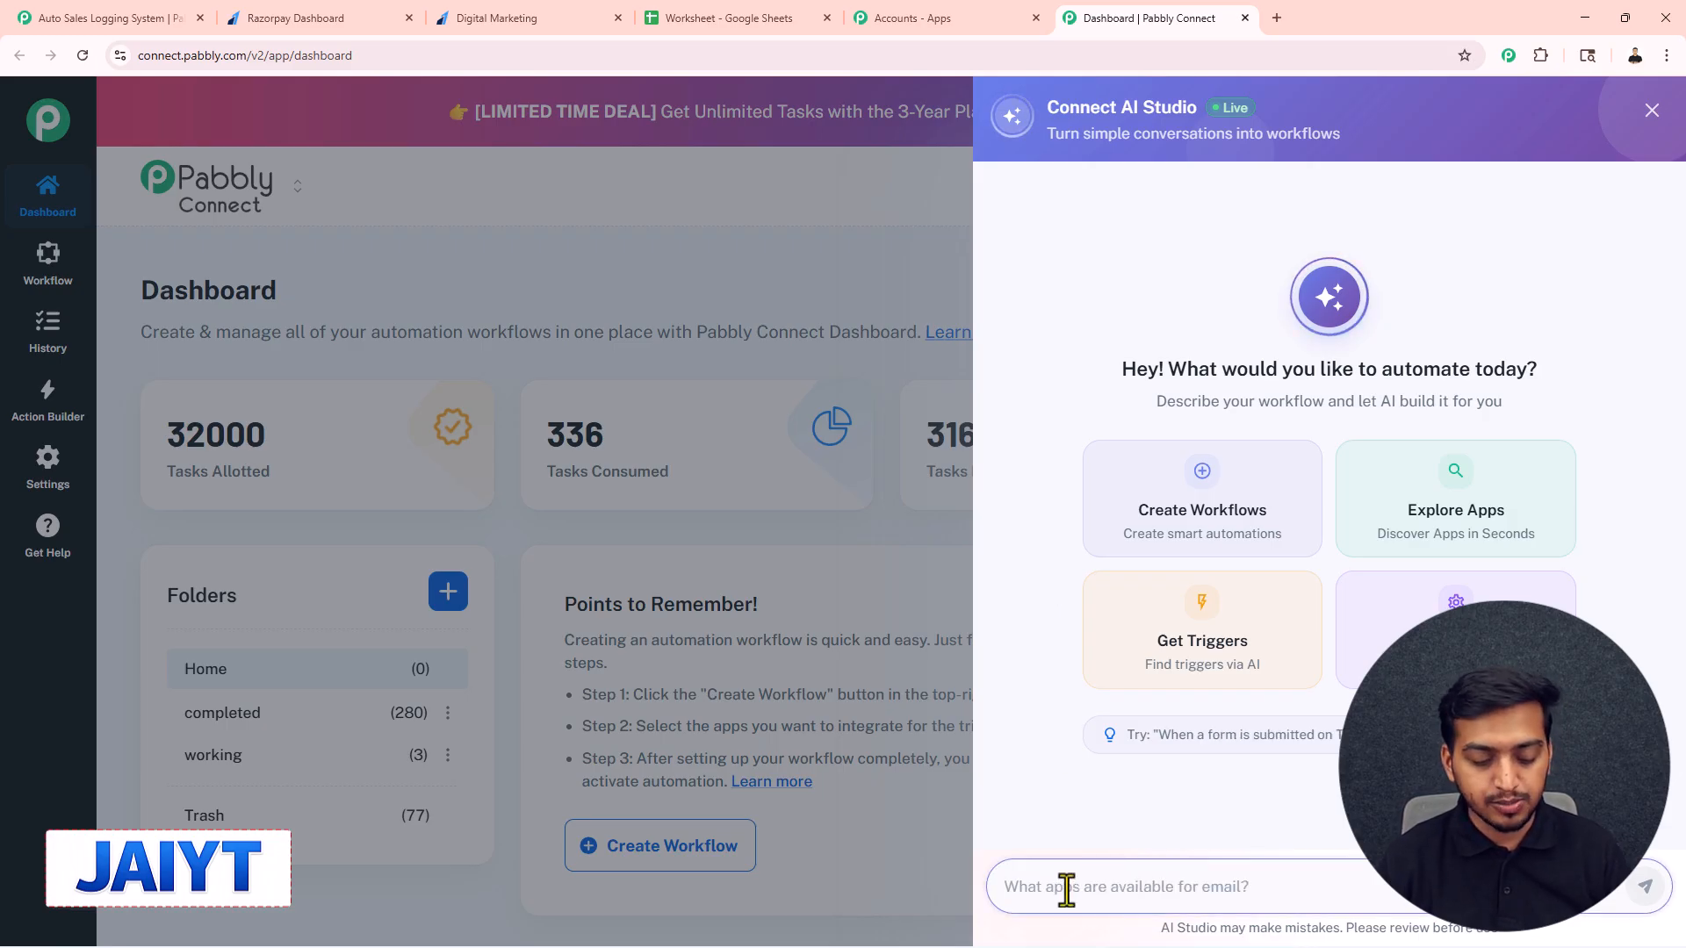
key(ctrl+v)
scroll(1112, 850, up, 1)
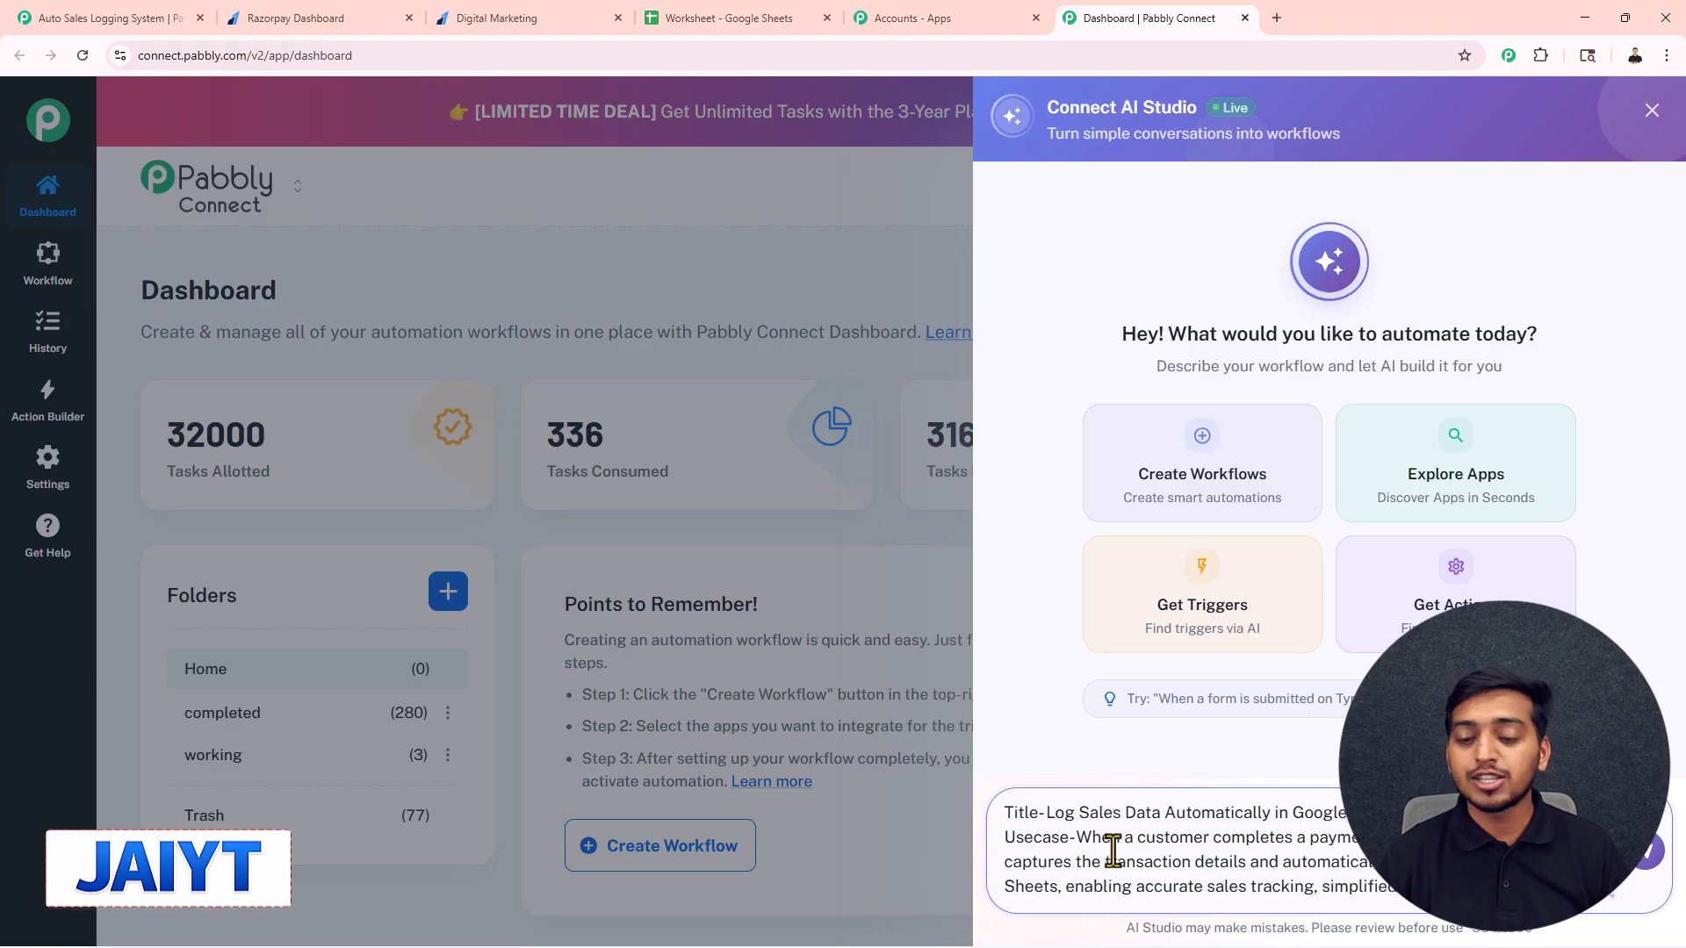
scroll(1113, 850, down, 1)
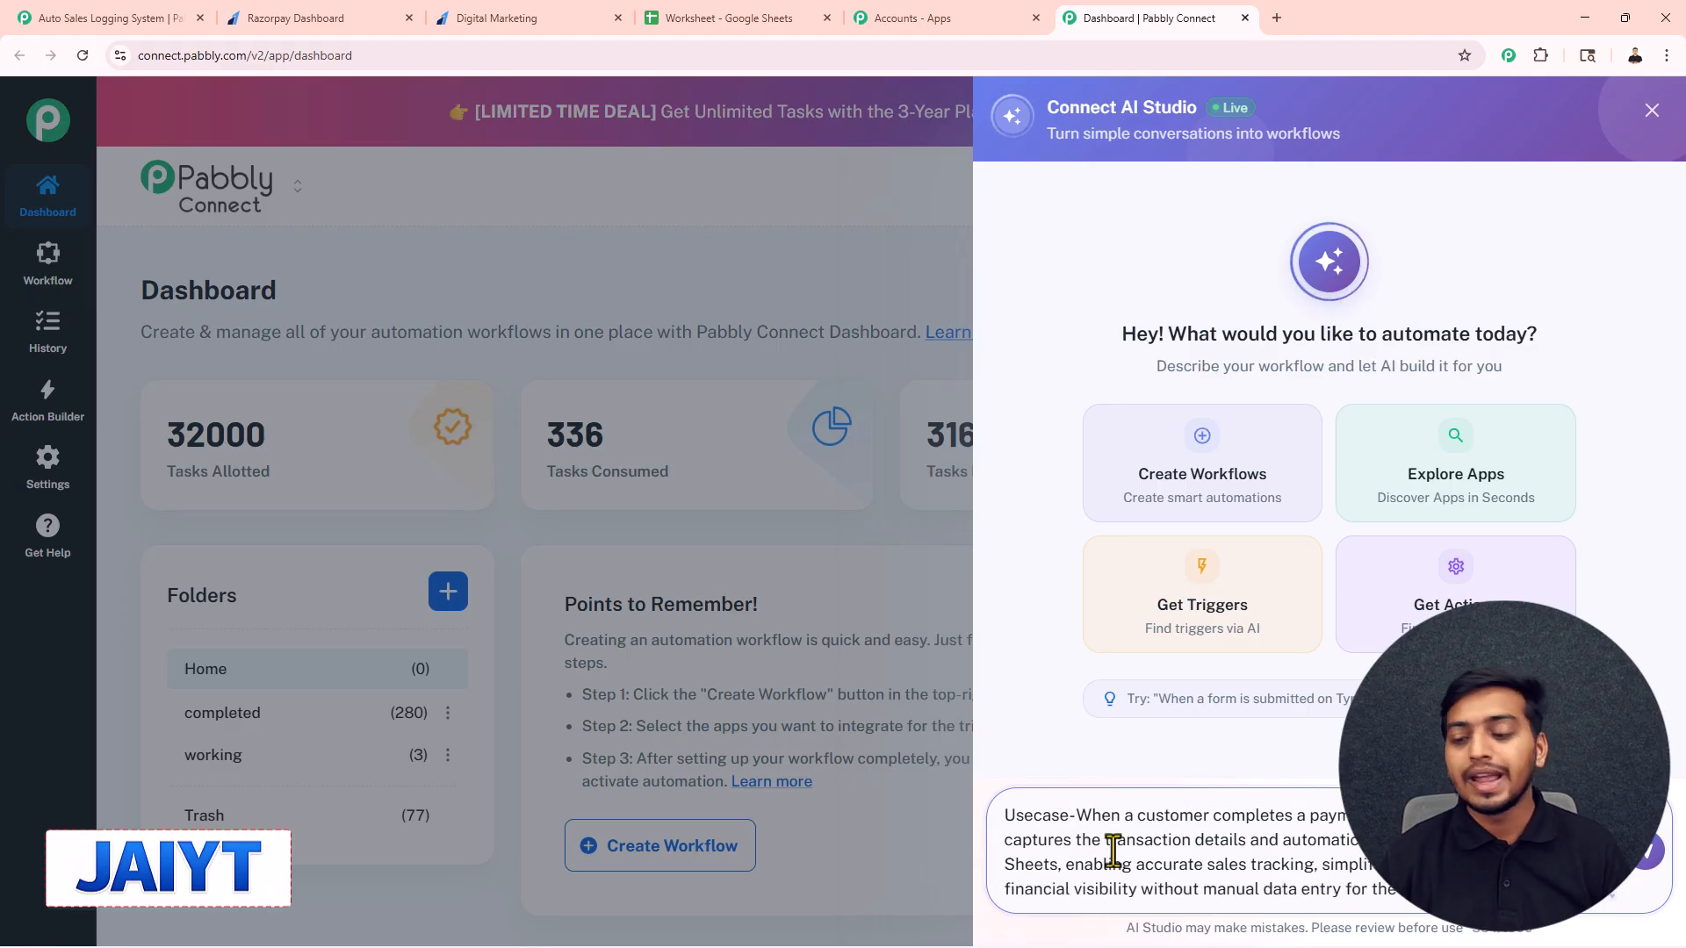
click(1648, 851)
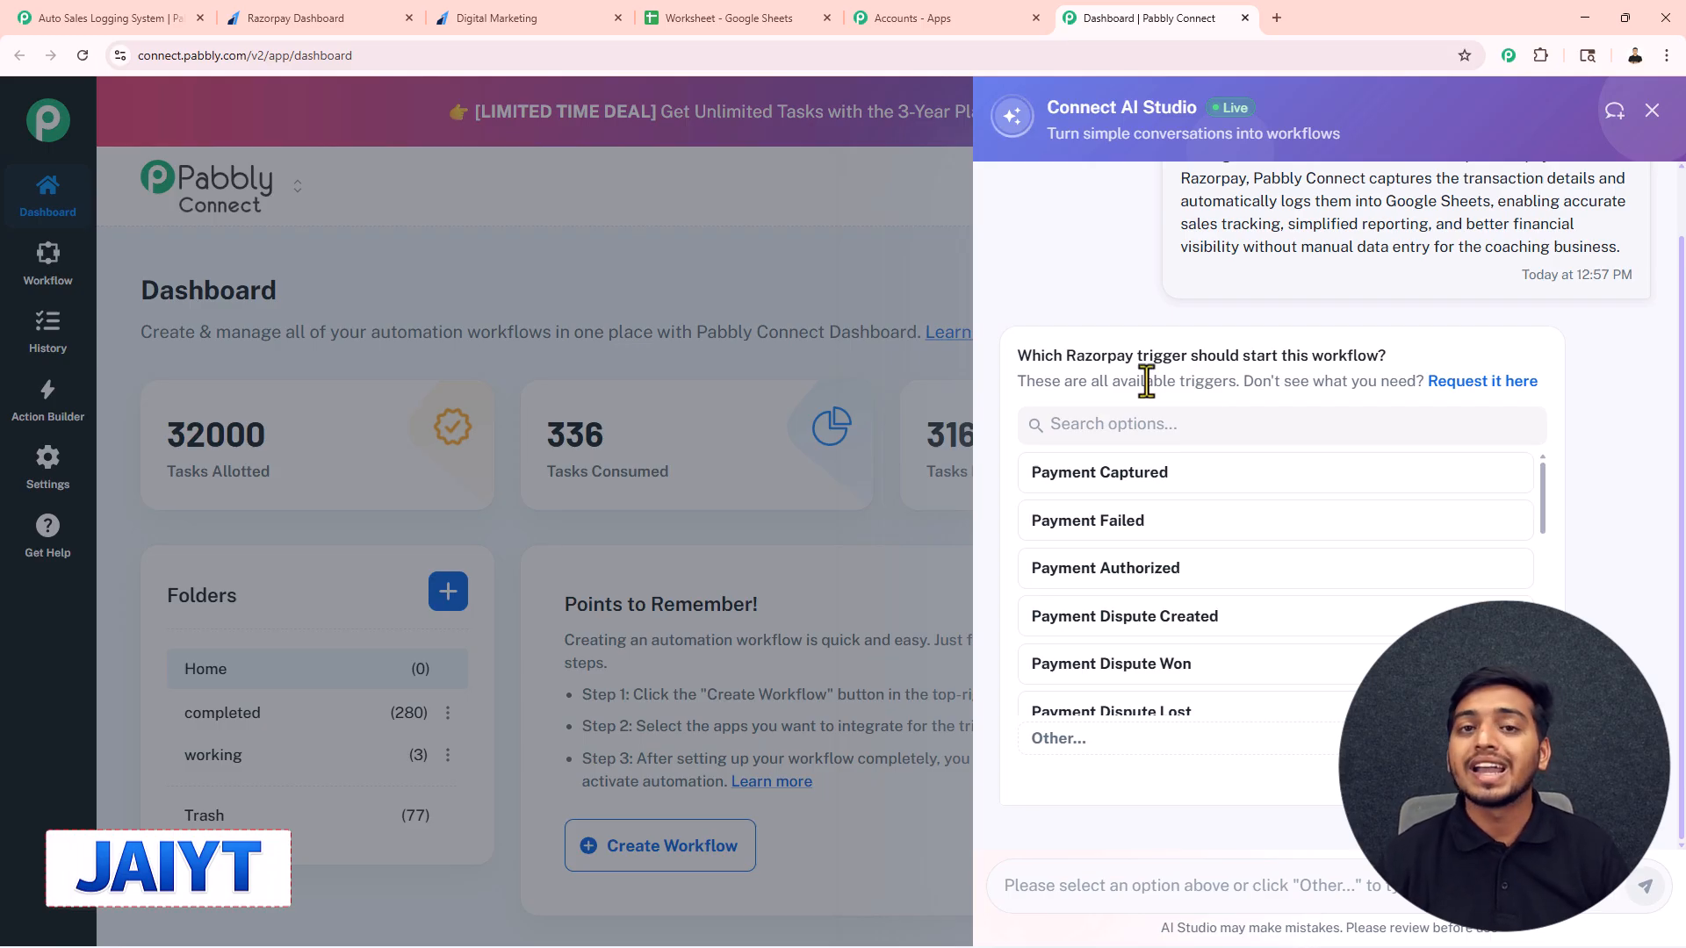
Choose the Payment Captured trigger and Add New Row action, approve the workflow, and open it on the canvas.
click(1137, 479)
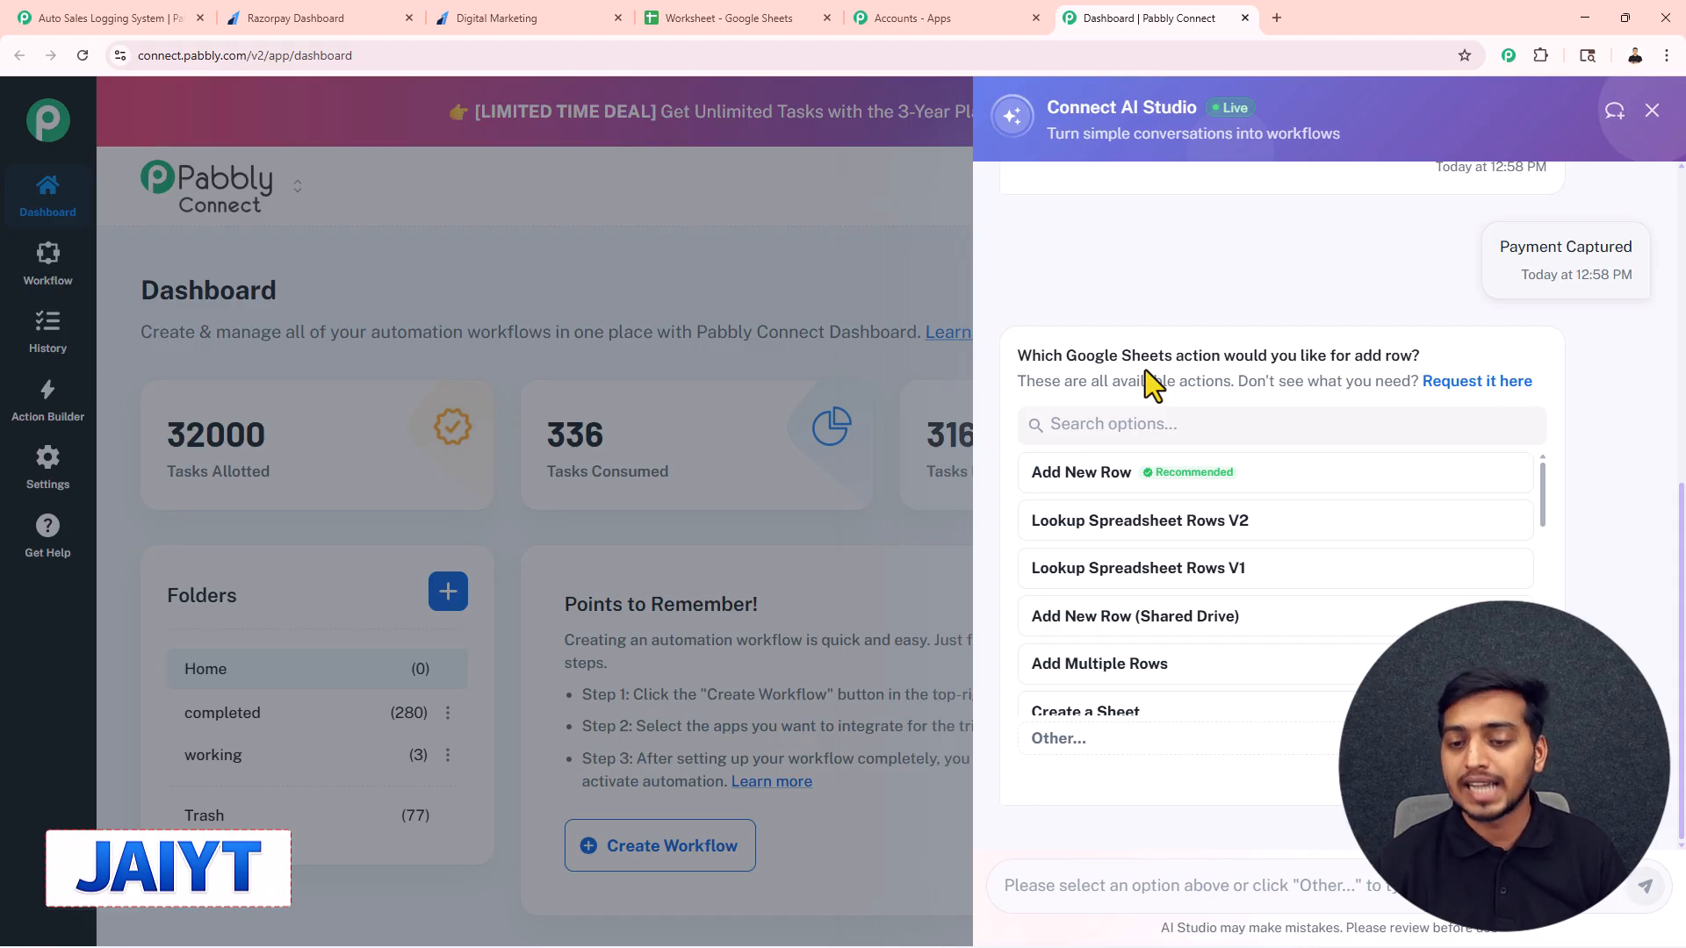
click(1098, 474)
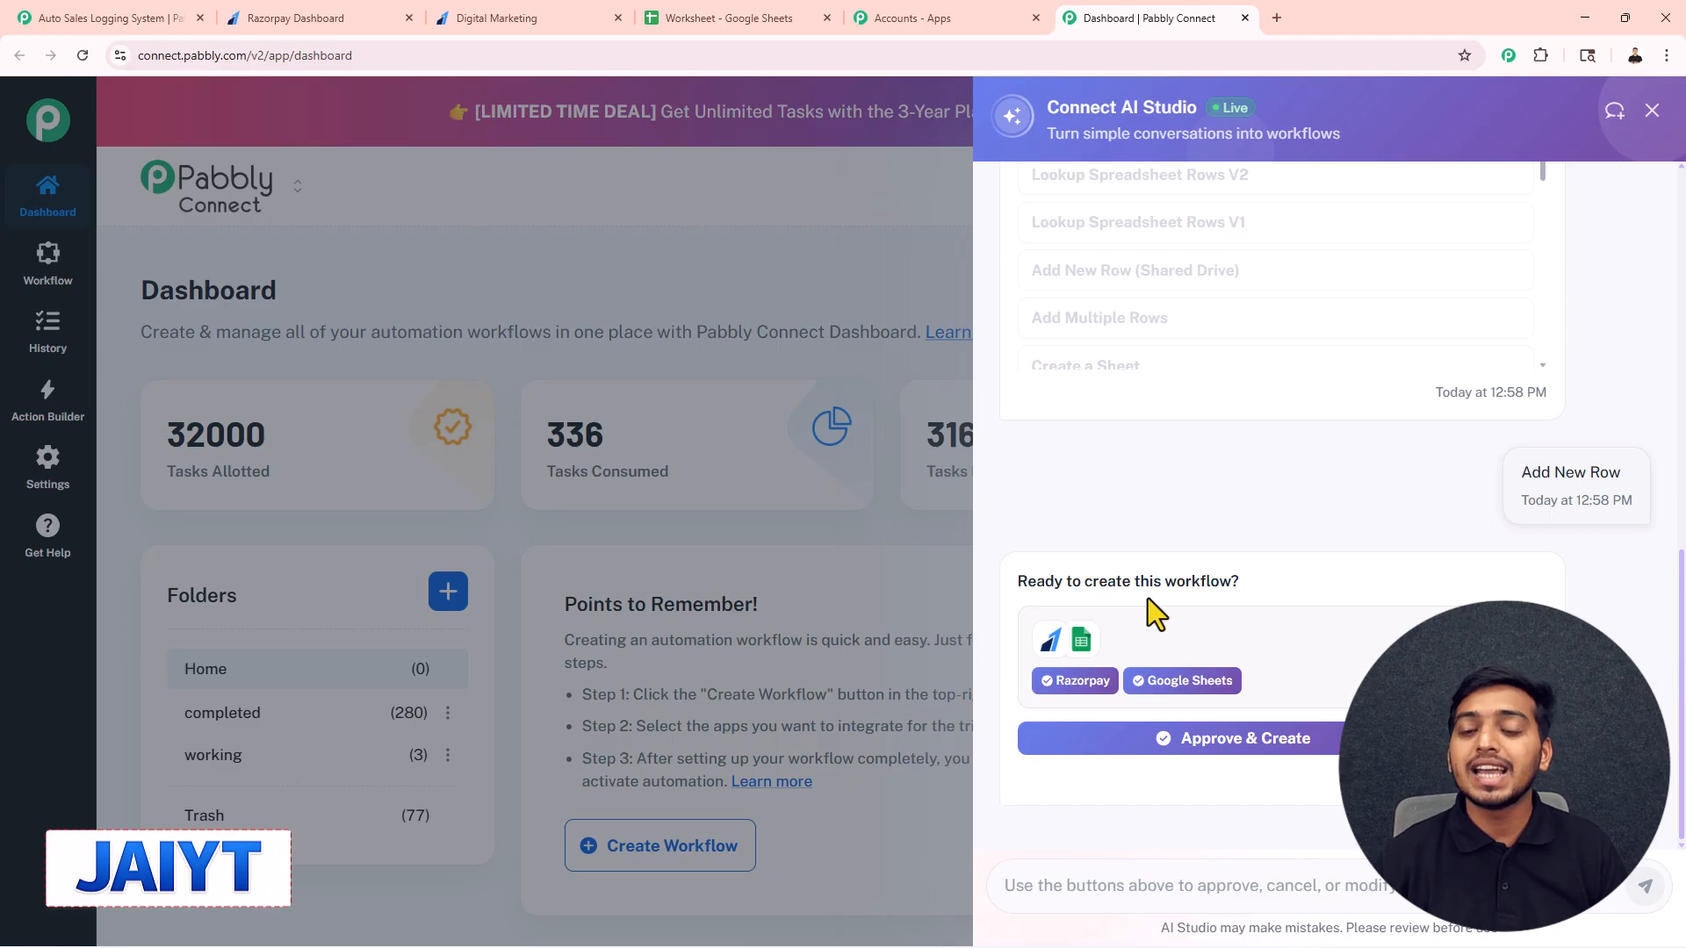
click(1234, 745)
click(1255, 556)
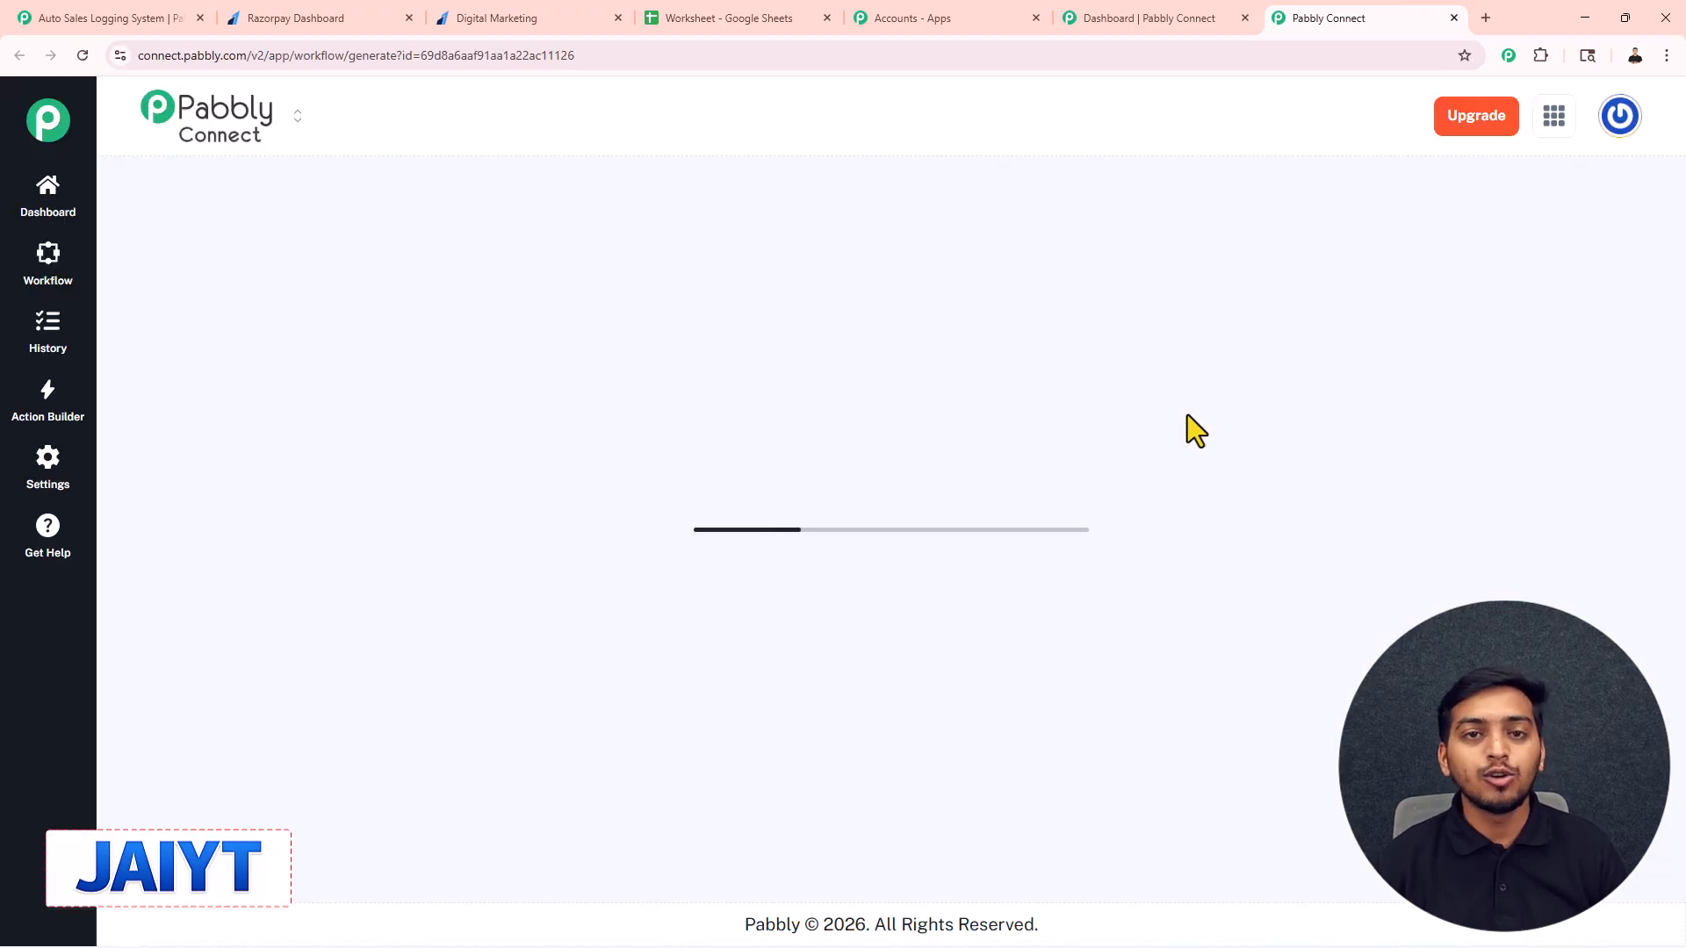
drag(900, 478, 891, 357)
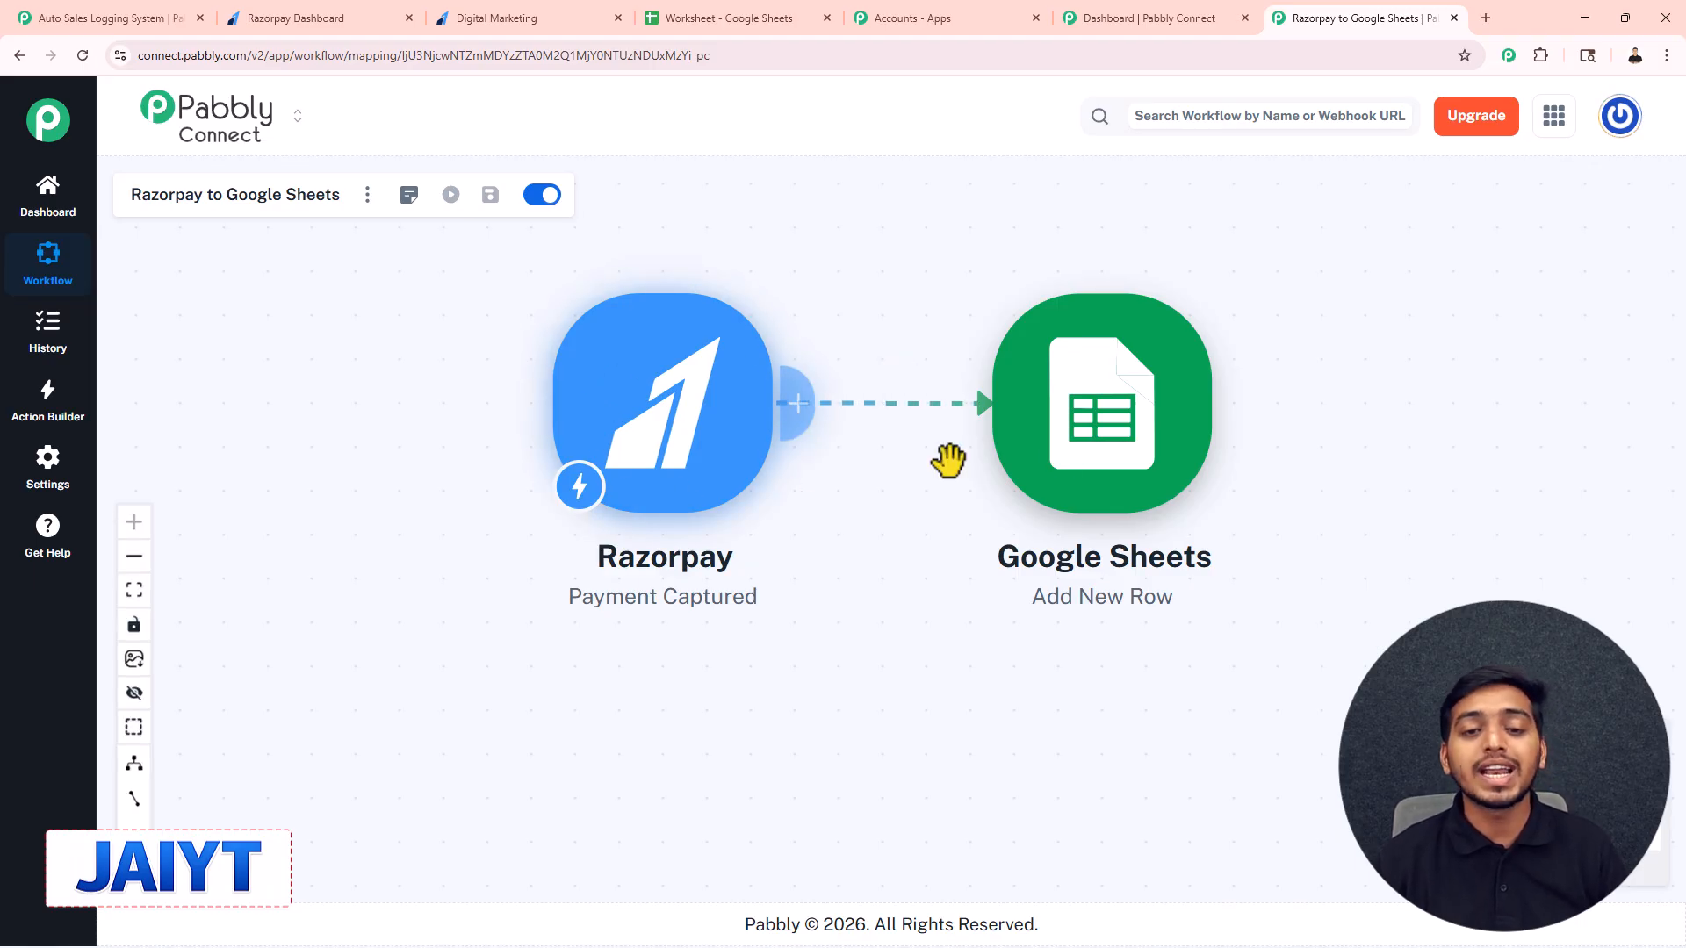
Copy the webhook URL from the Razorpay trigger's setup and start recapturing the webhook response.
click(667, 424)
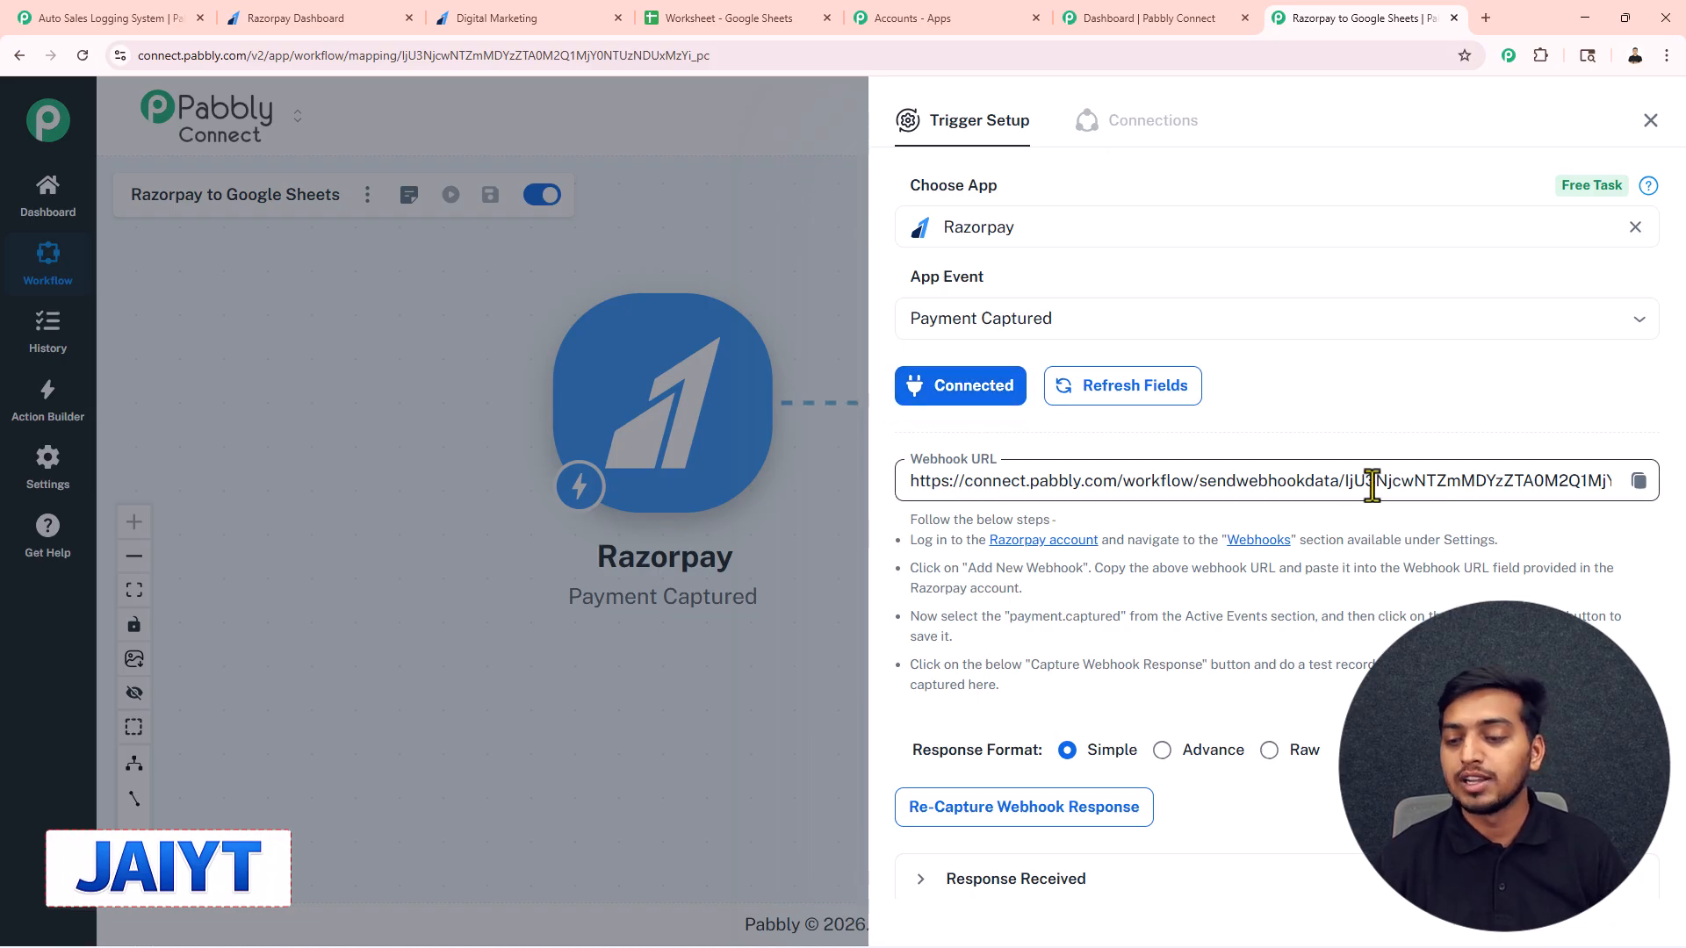
click(1637, 483)
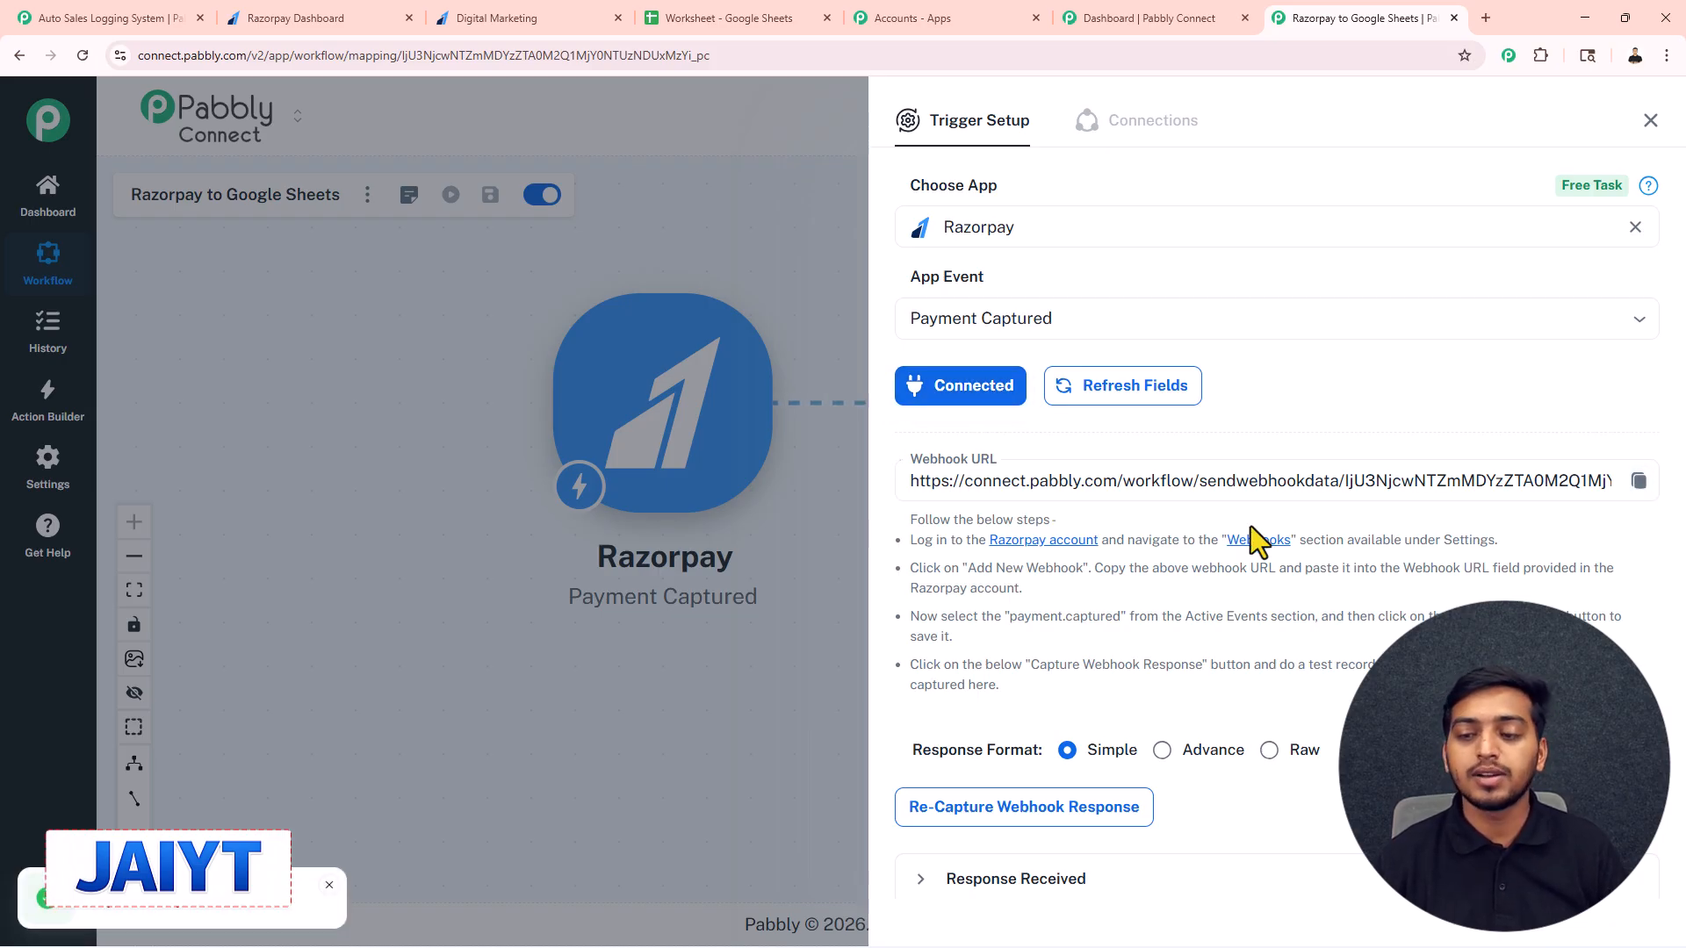
drag(910, 520, 1009, 694)
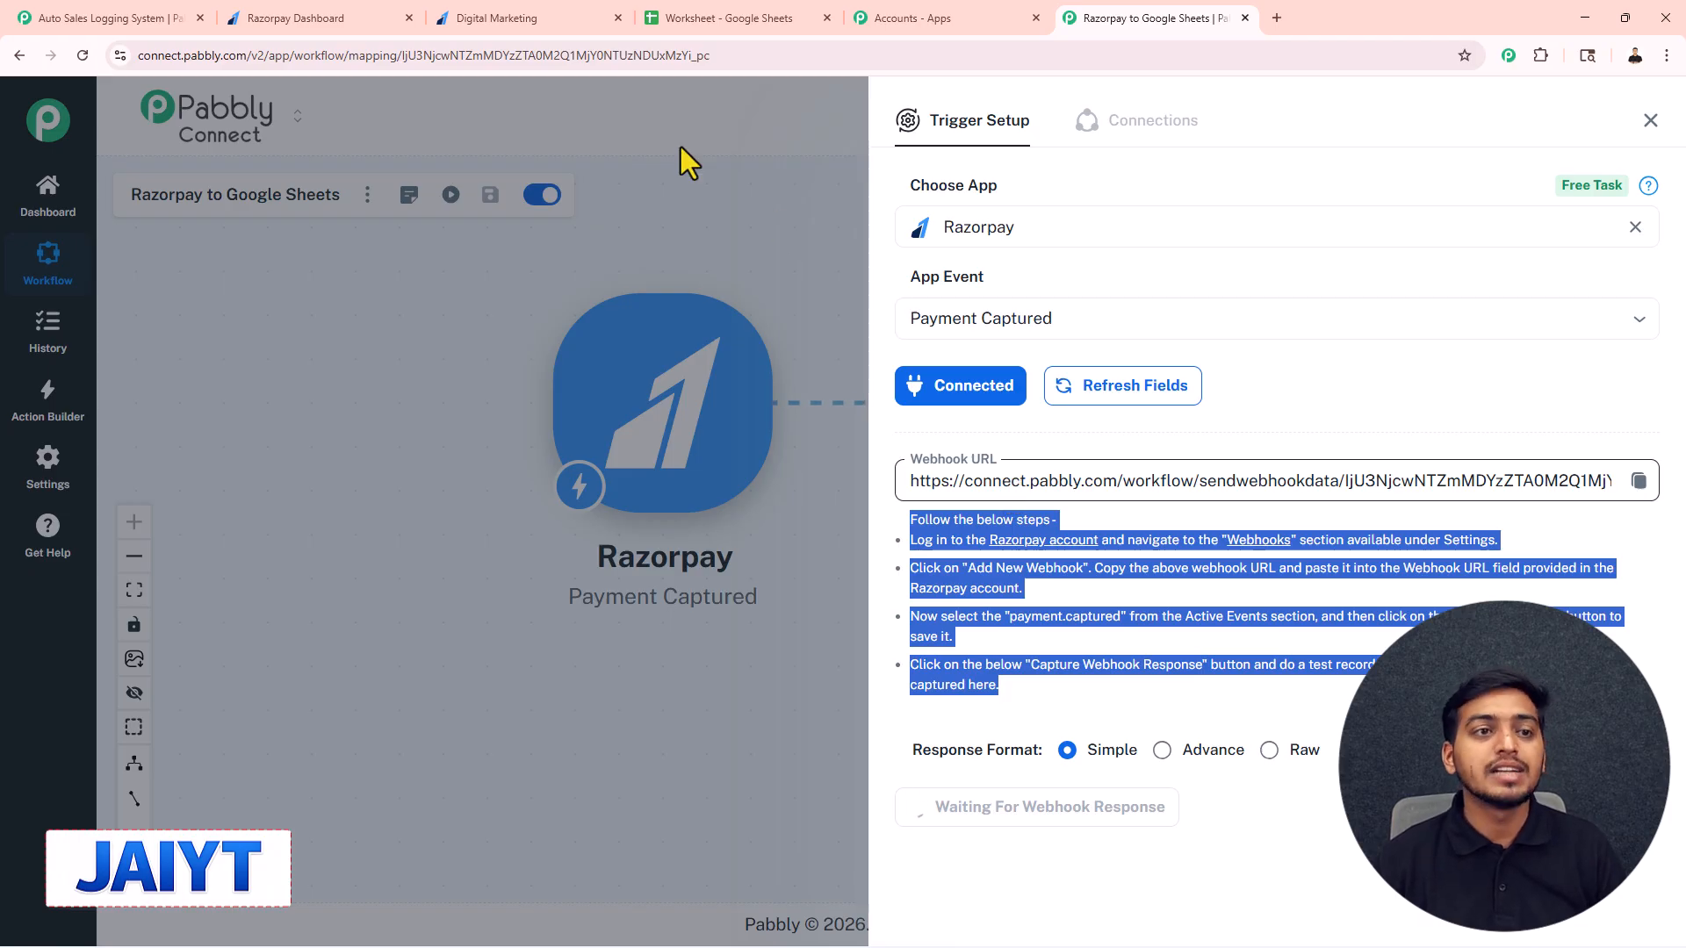
Switch to the Razorpay dashboard and open the Webhooks section of the account settings.
click(325, 18)
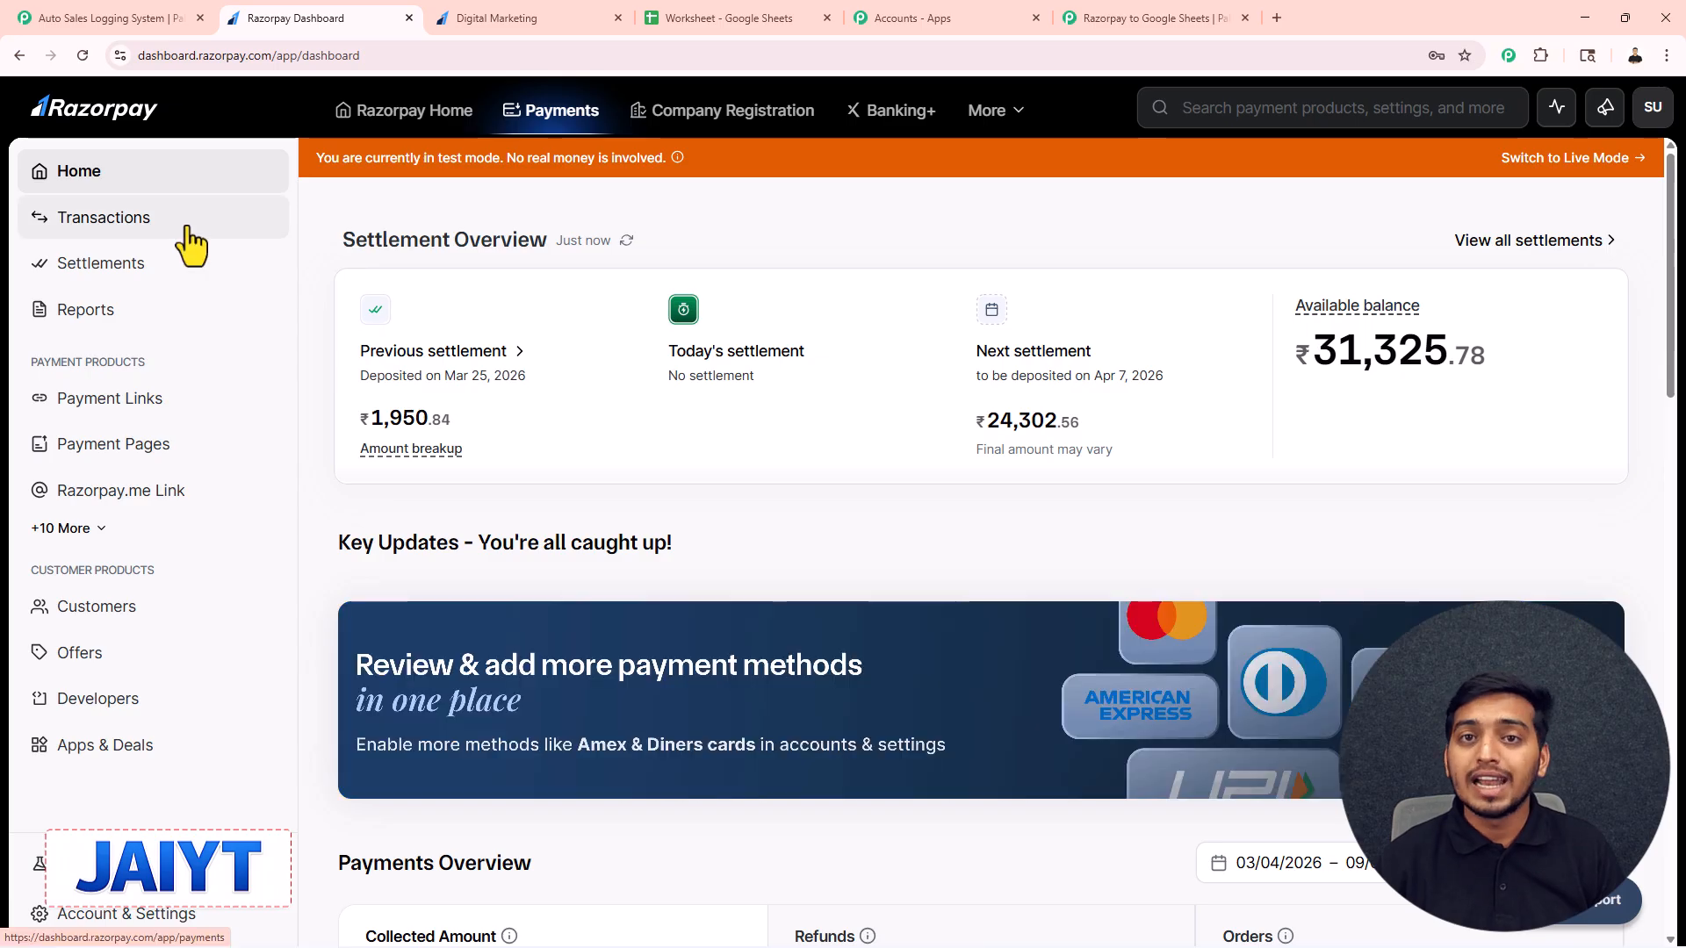
click(106, 916)
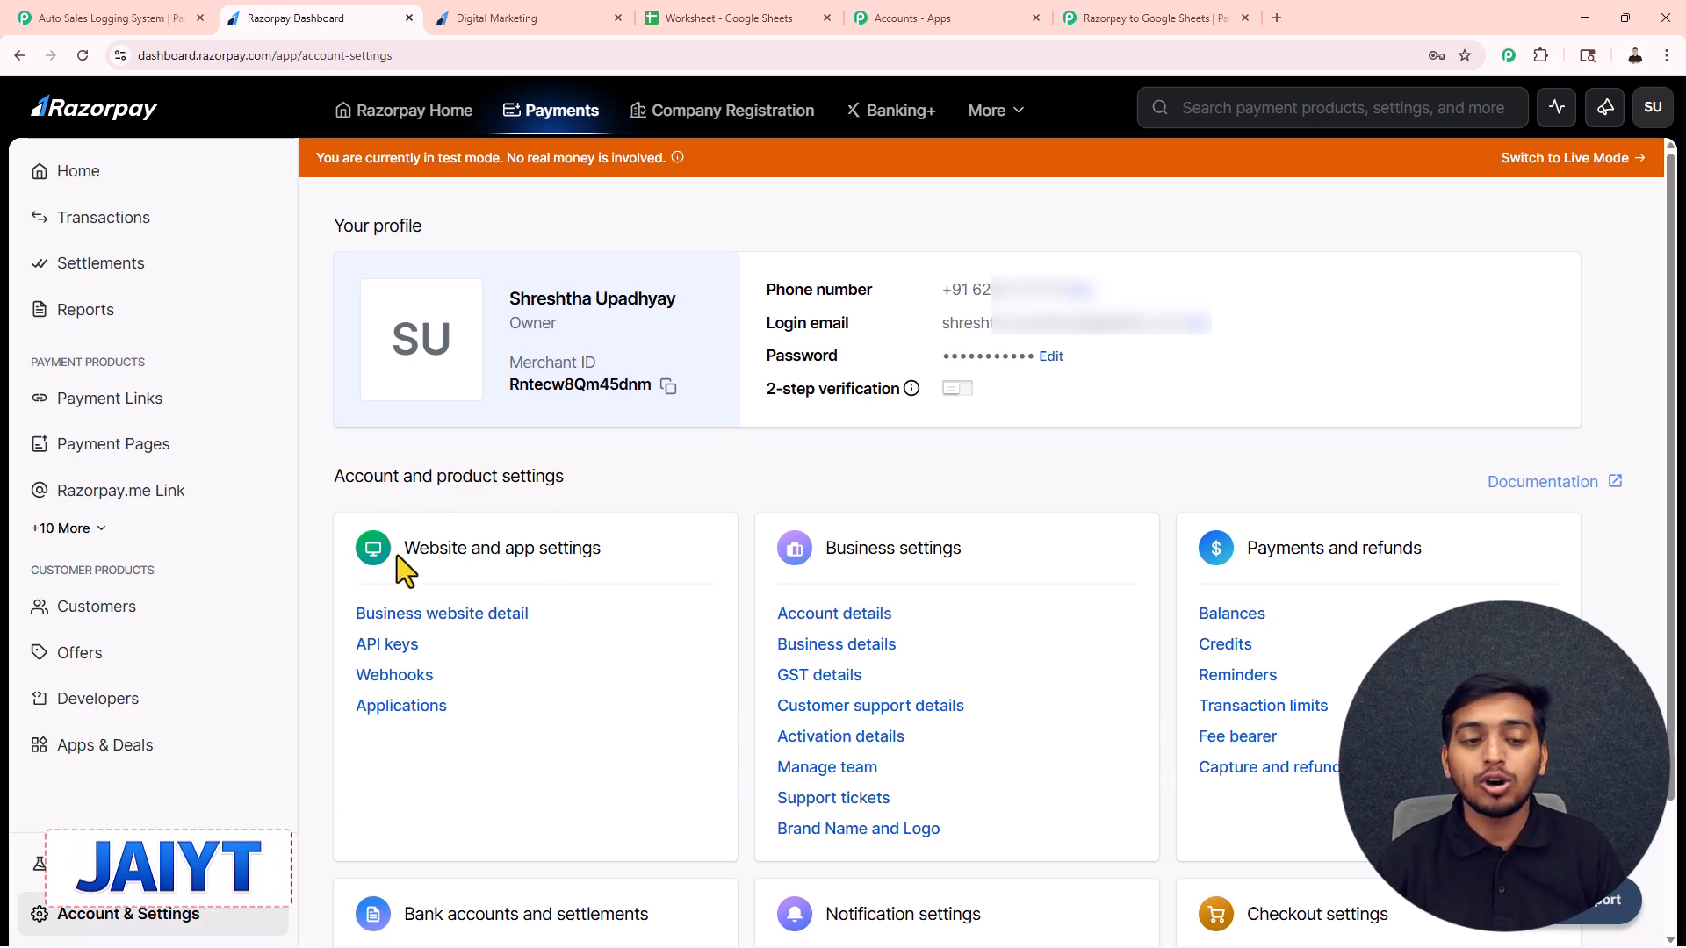
click(400, 676)
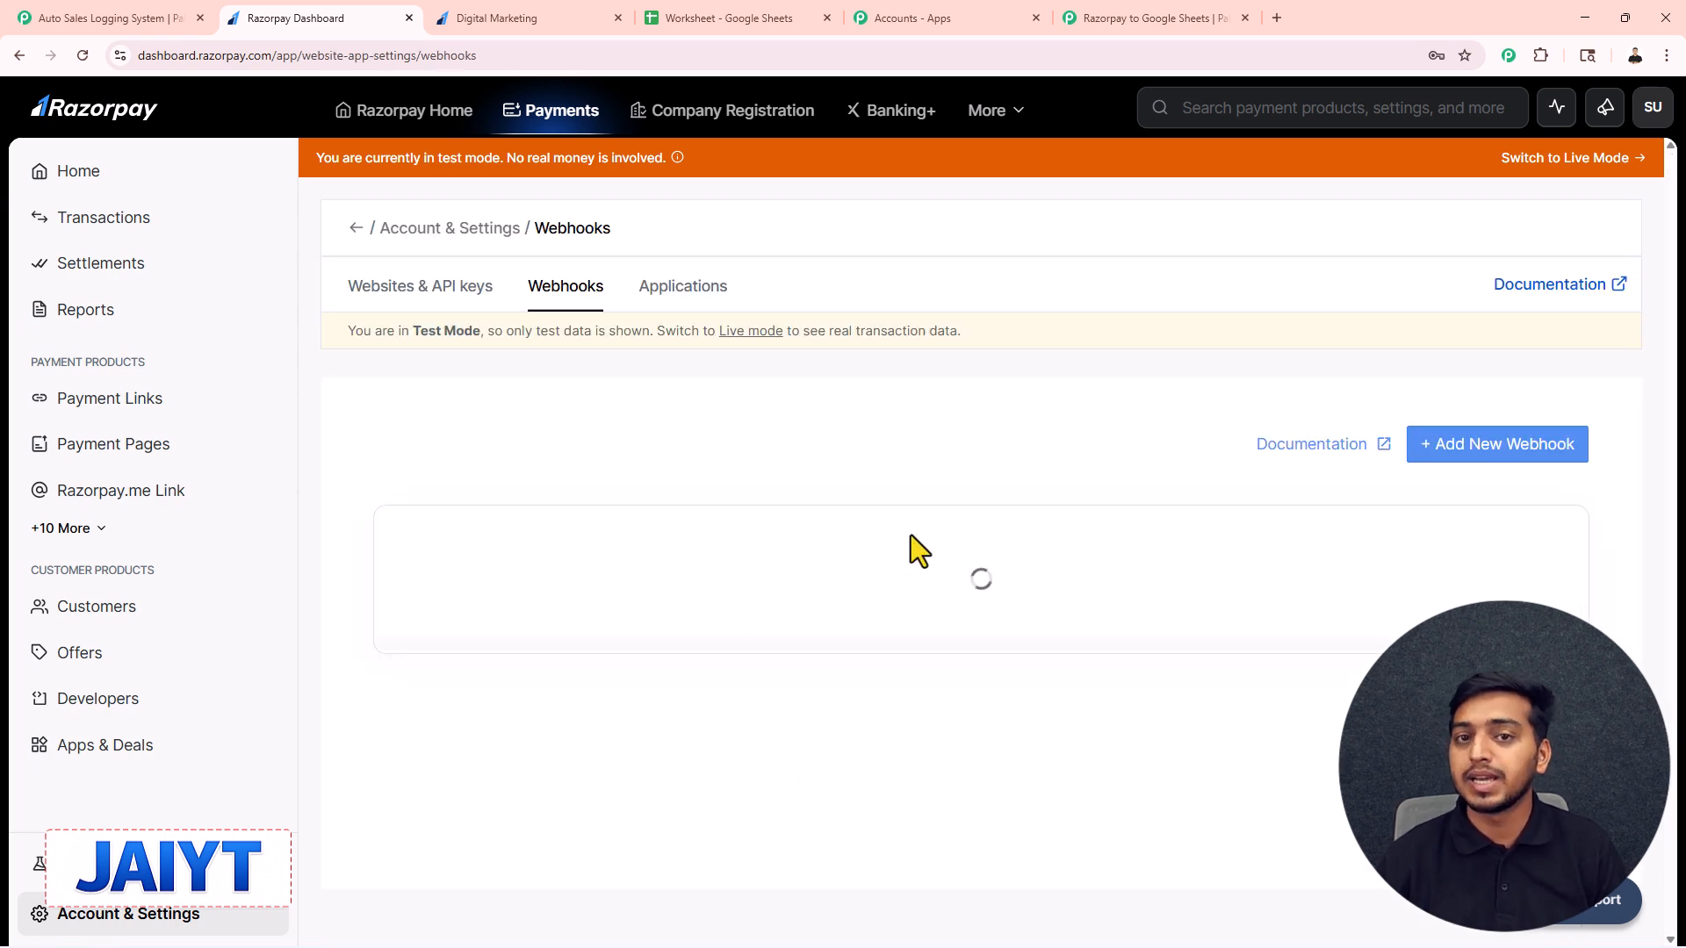
Create a new Razorpay webhook with the copied Pabbly webhook URL and payment.captured as its active event.
click(1486, 450)
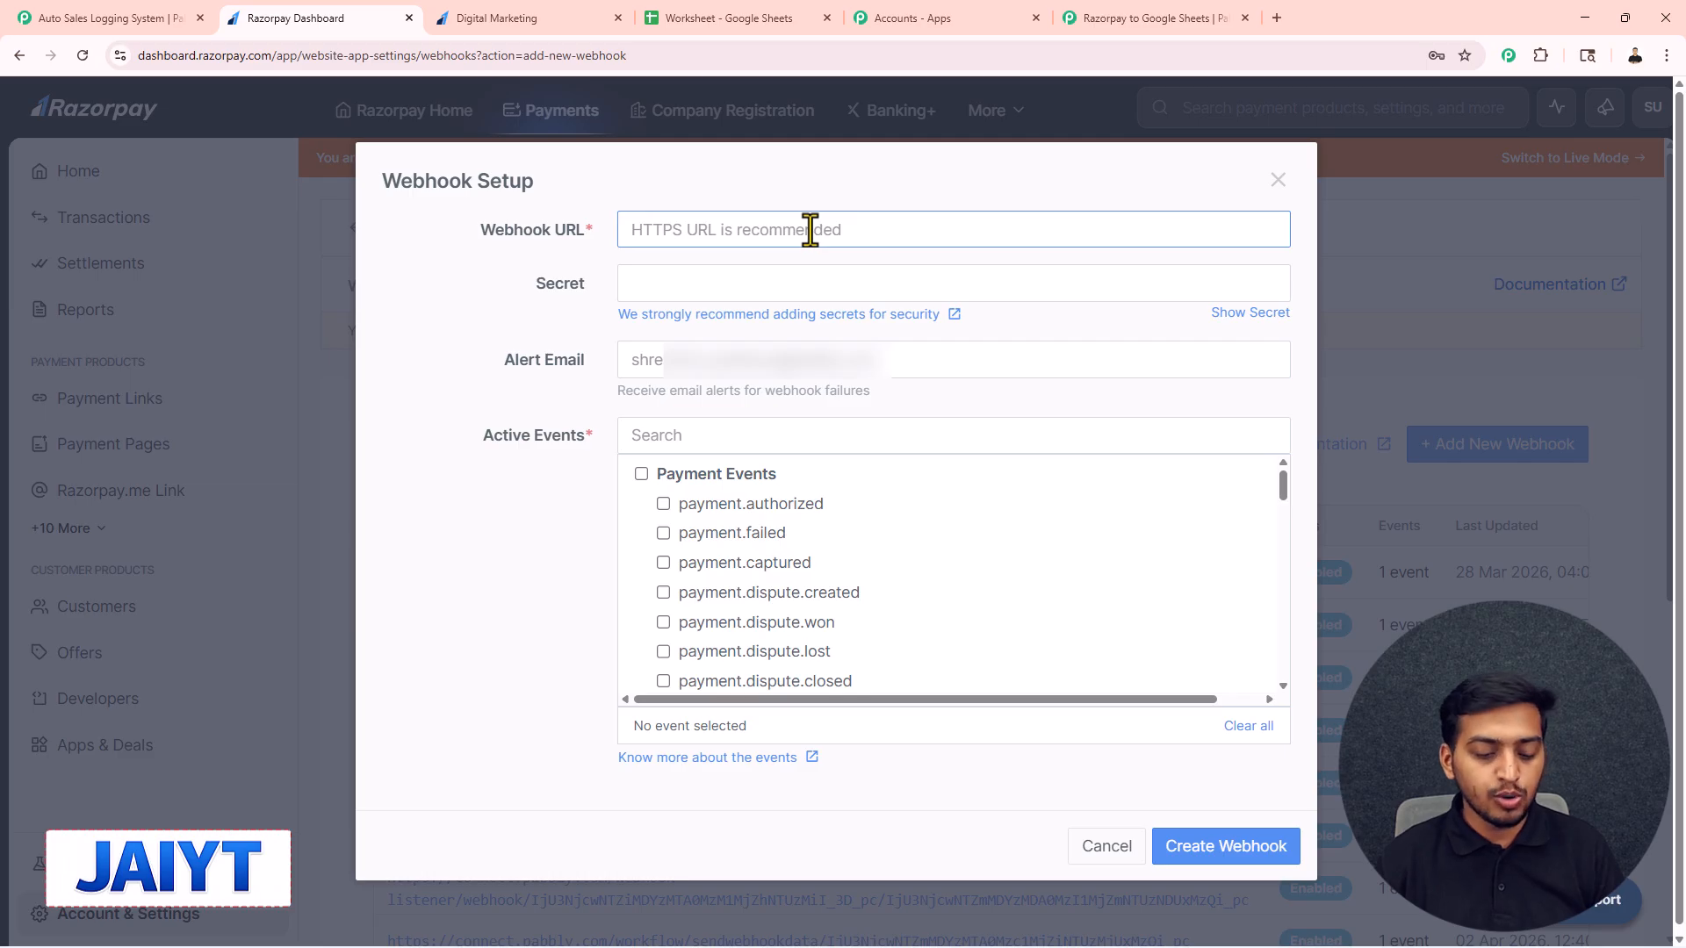
key(ctrl+v)
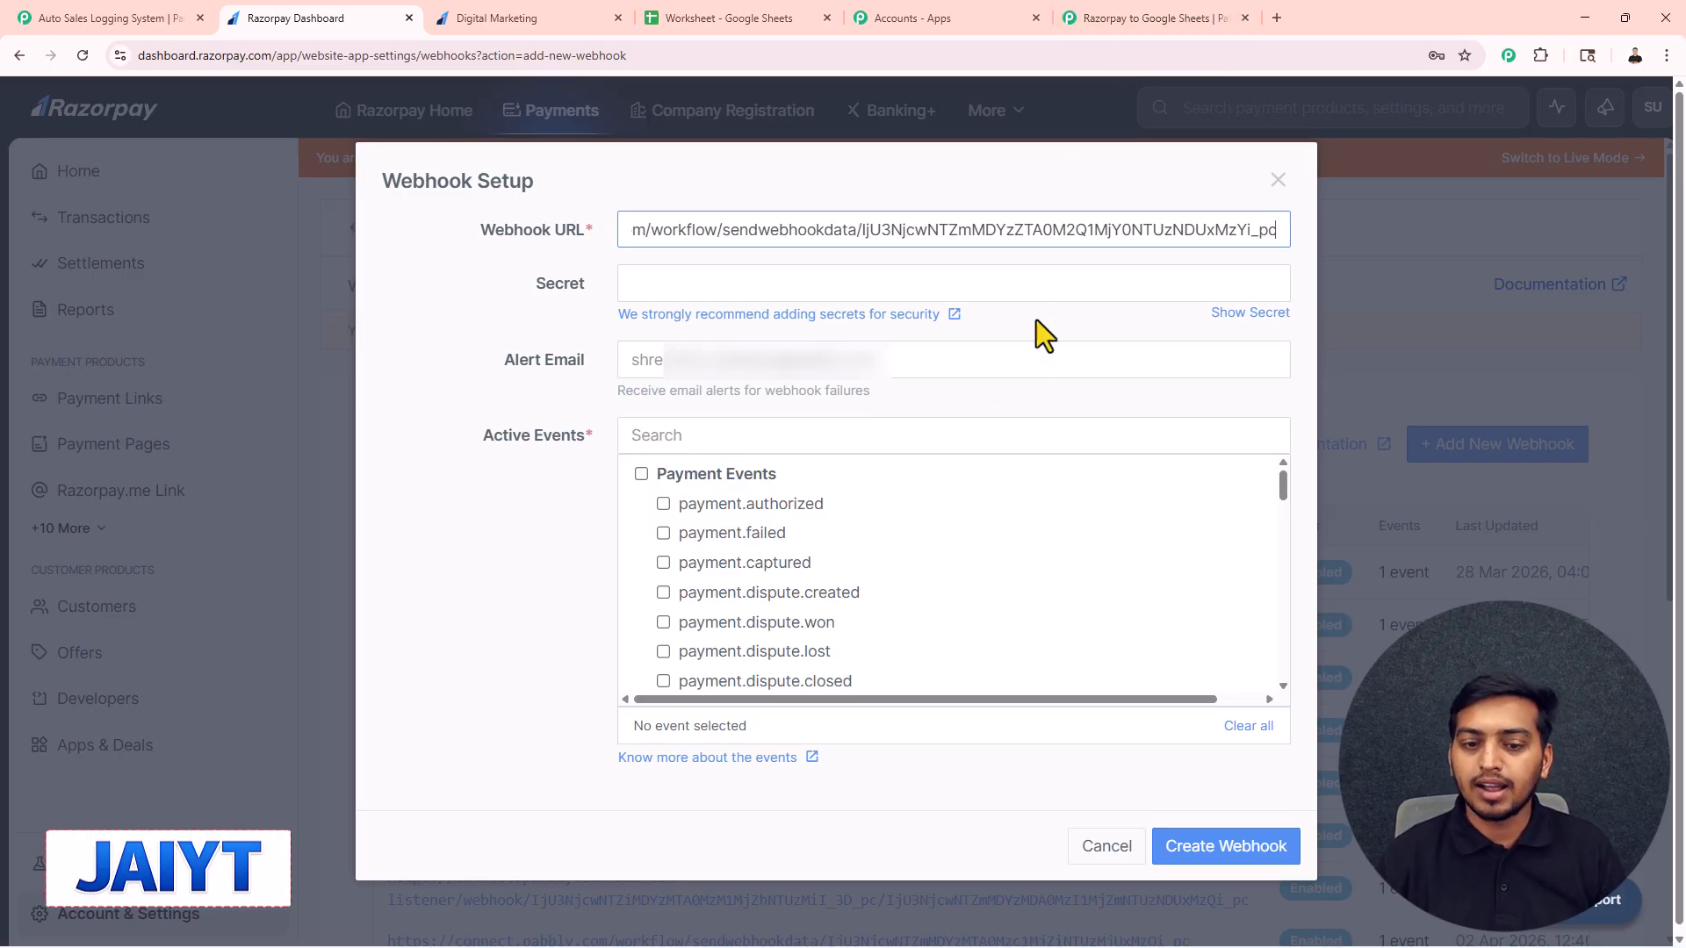
click(665, 562)
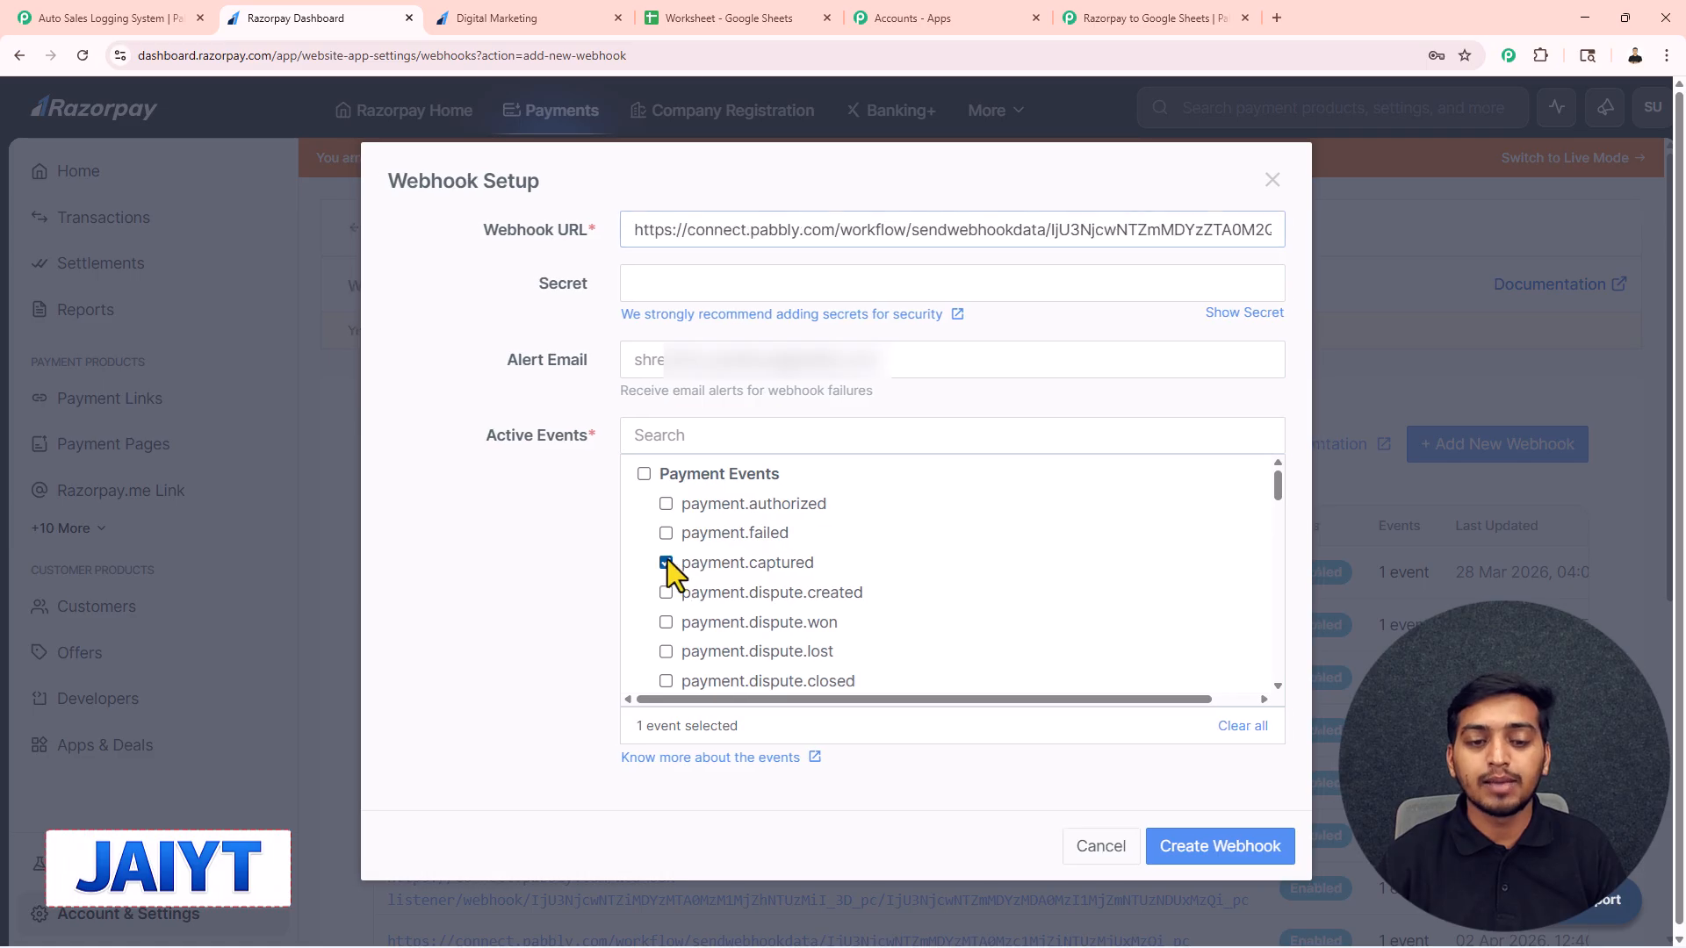
click(1205, 848)
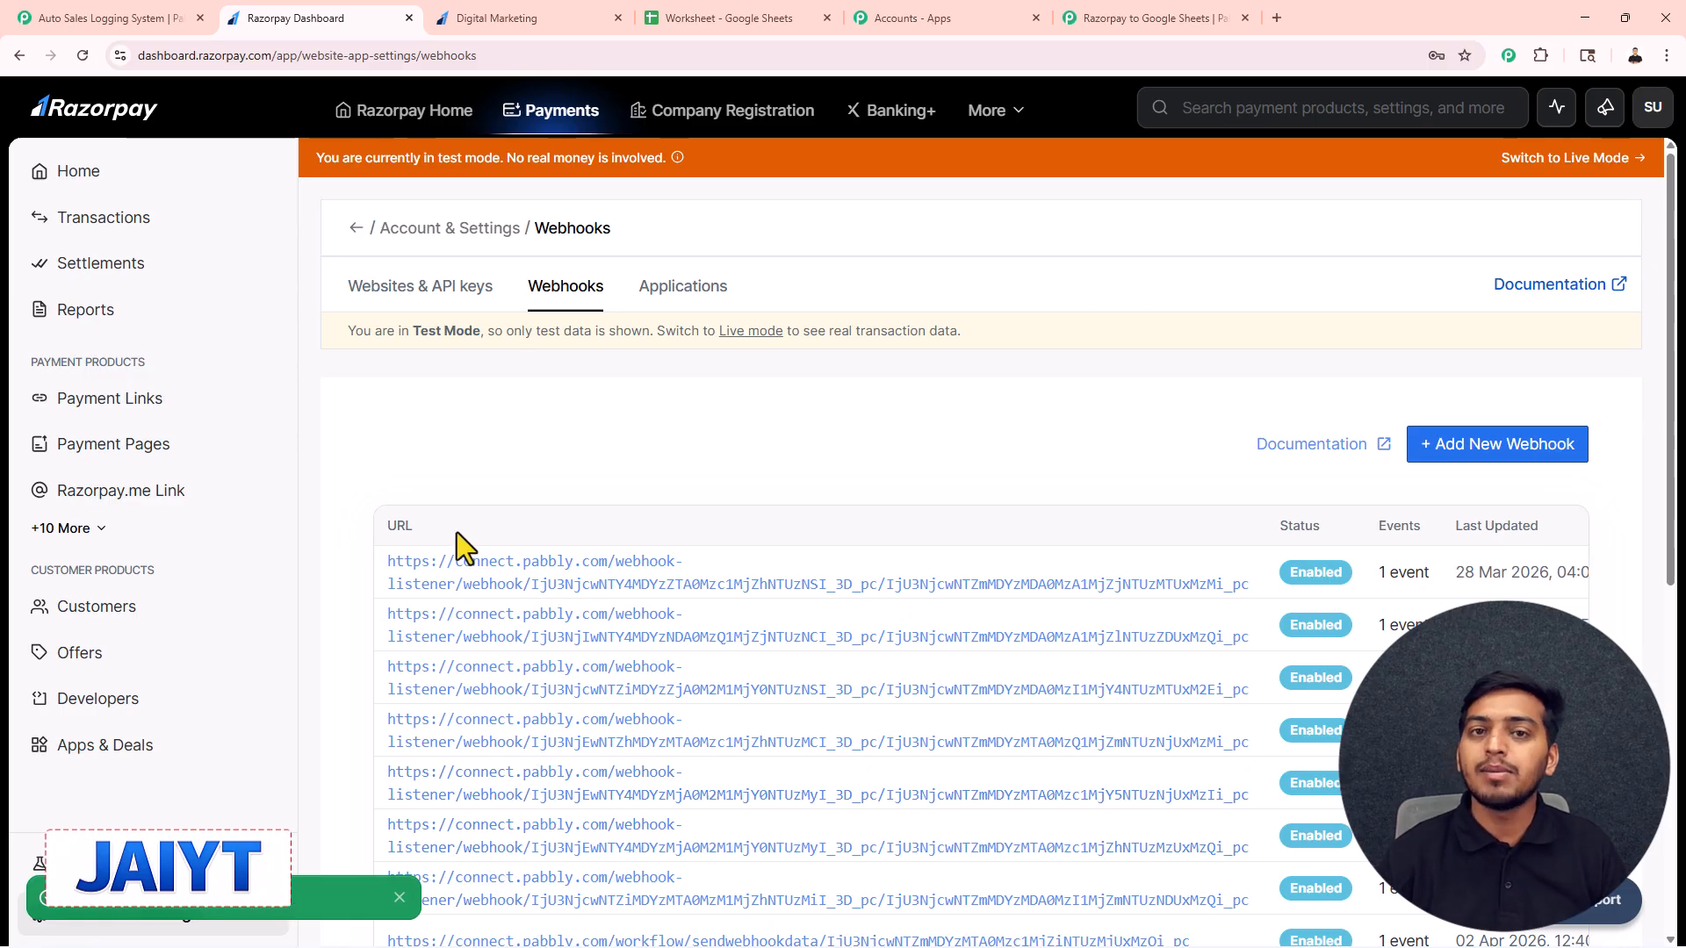
Return to the Razorpay trigger setup in Pabbly Connect and review the instruction on capturing a test webhook response.
click(1164, 16)
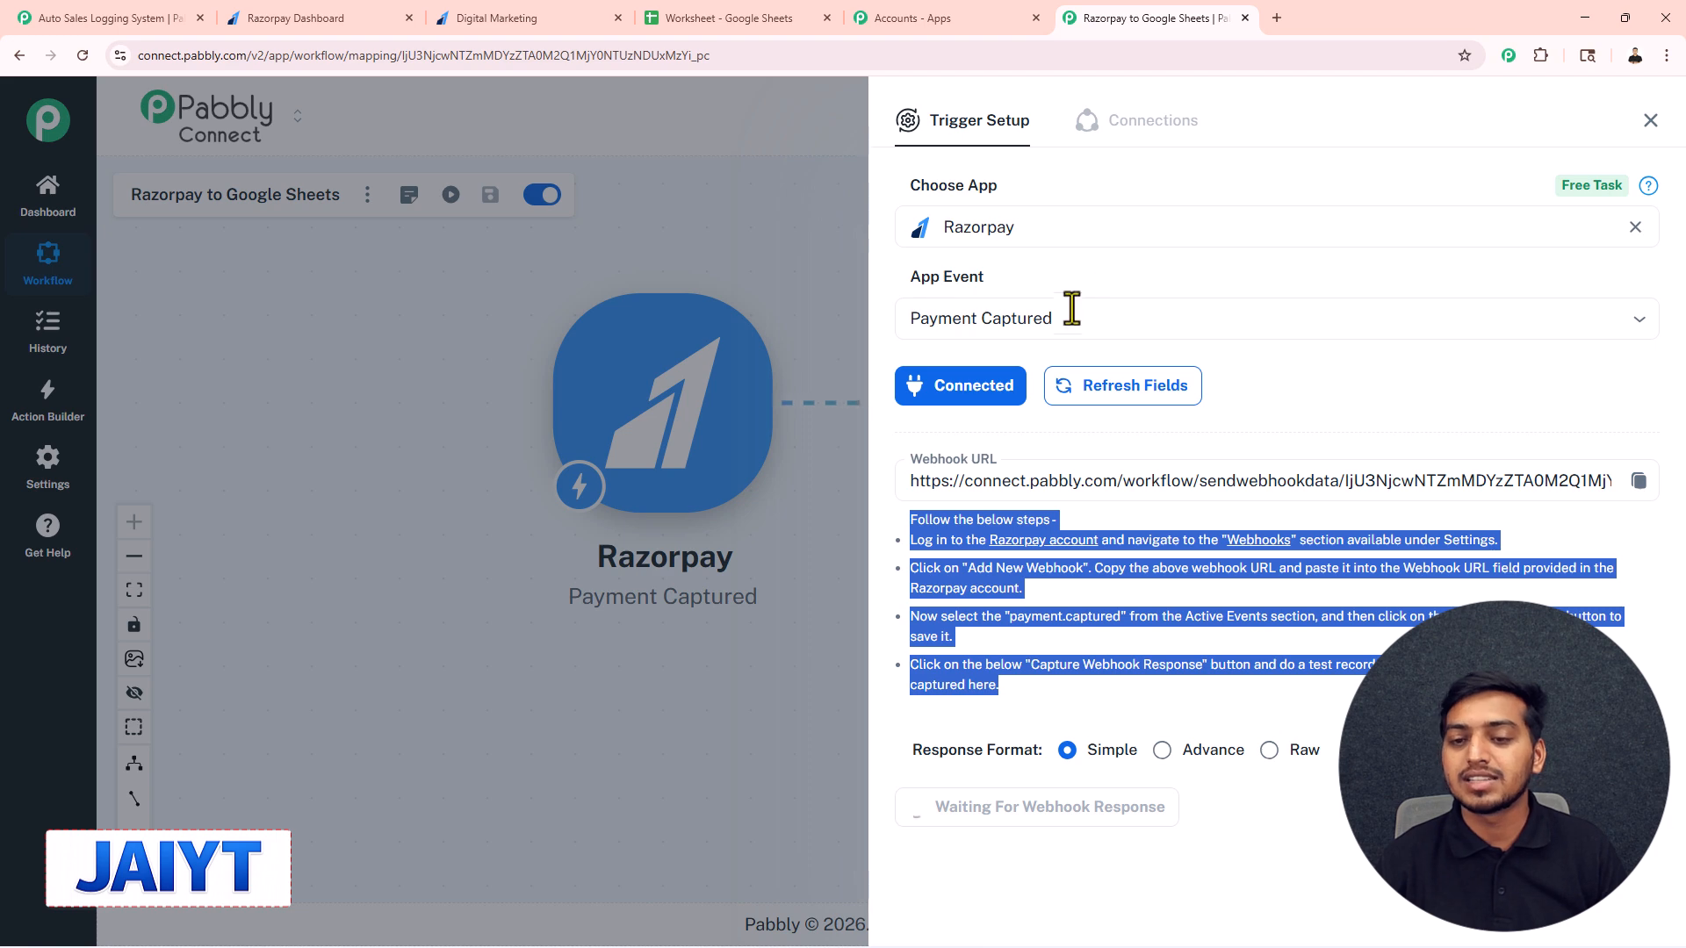
click(1040, 799)
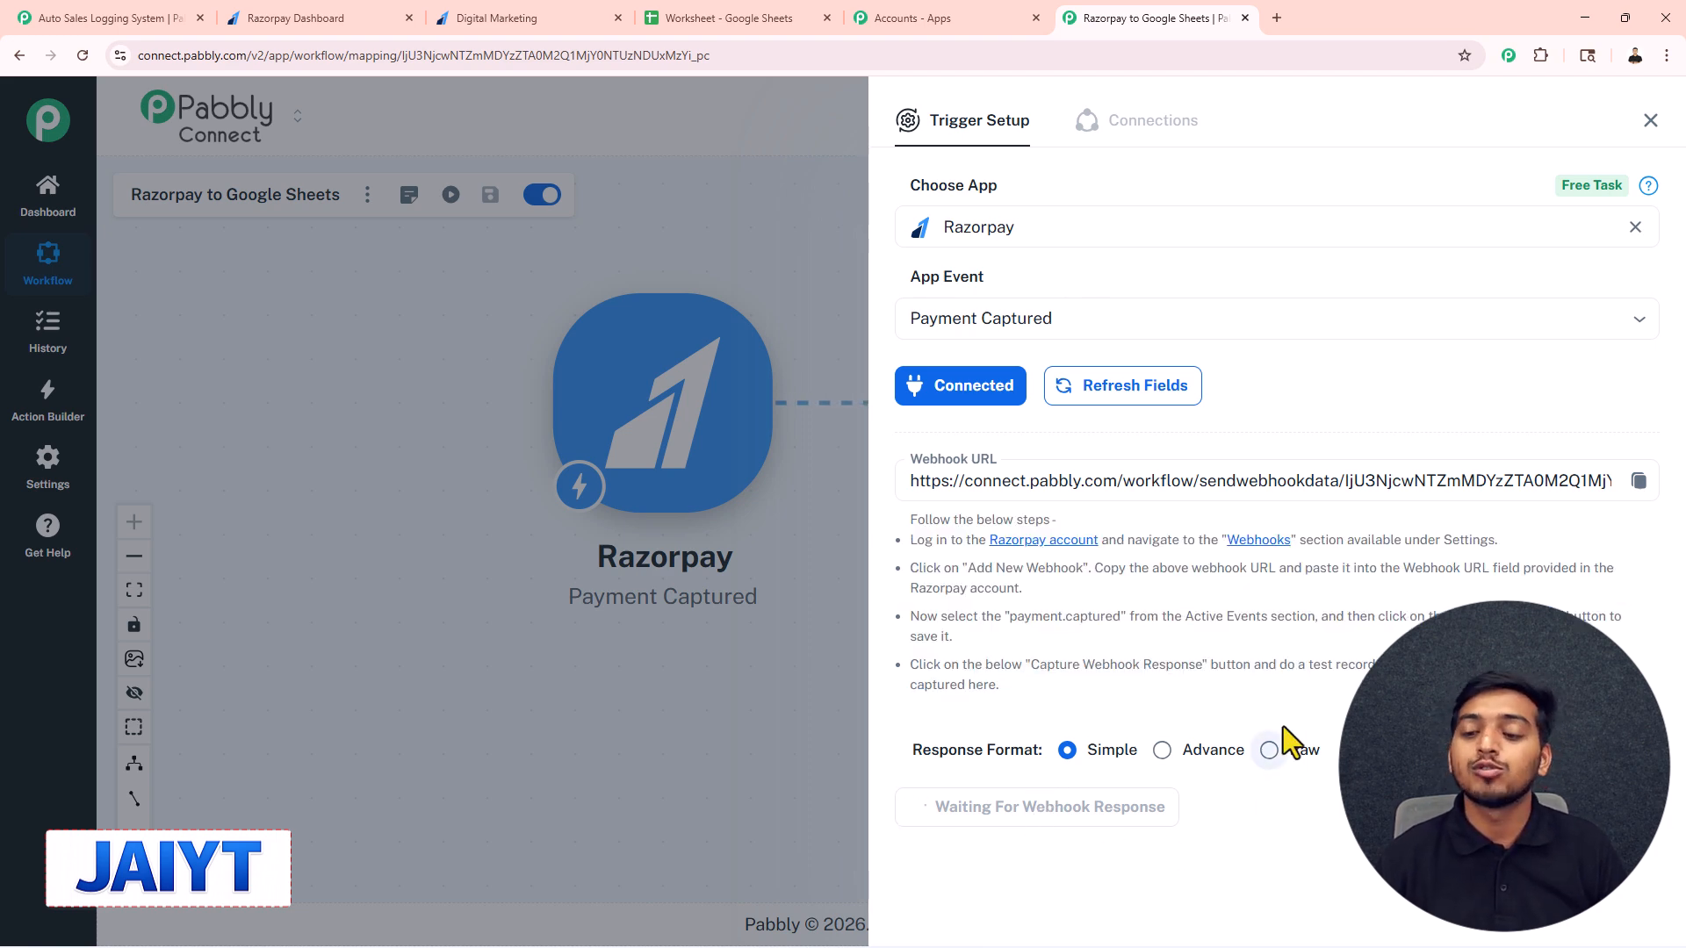
drag(1299, 668, 1381, 668)
drag(998, 685, 909, 685)
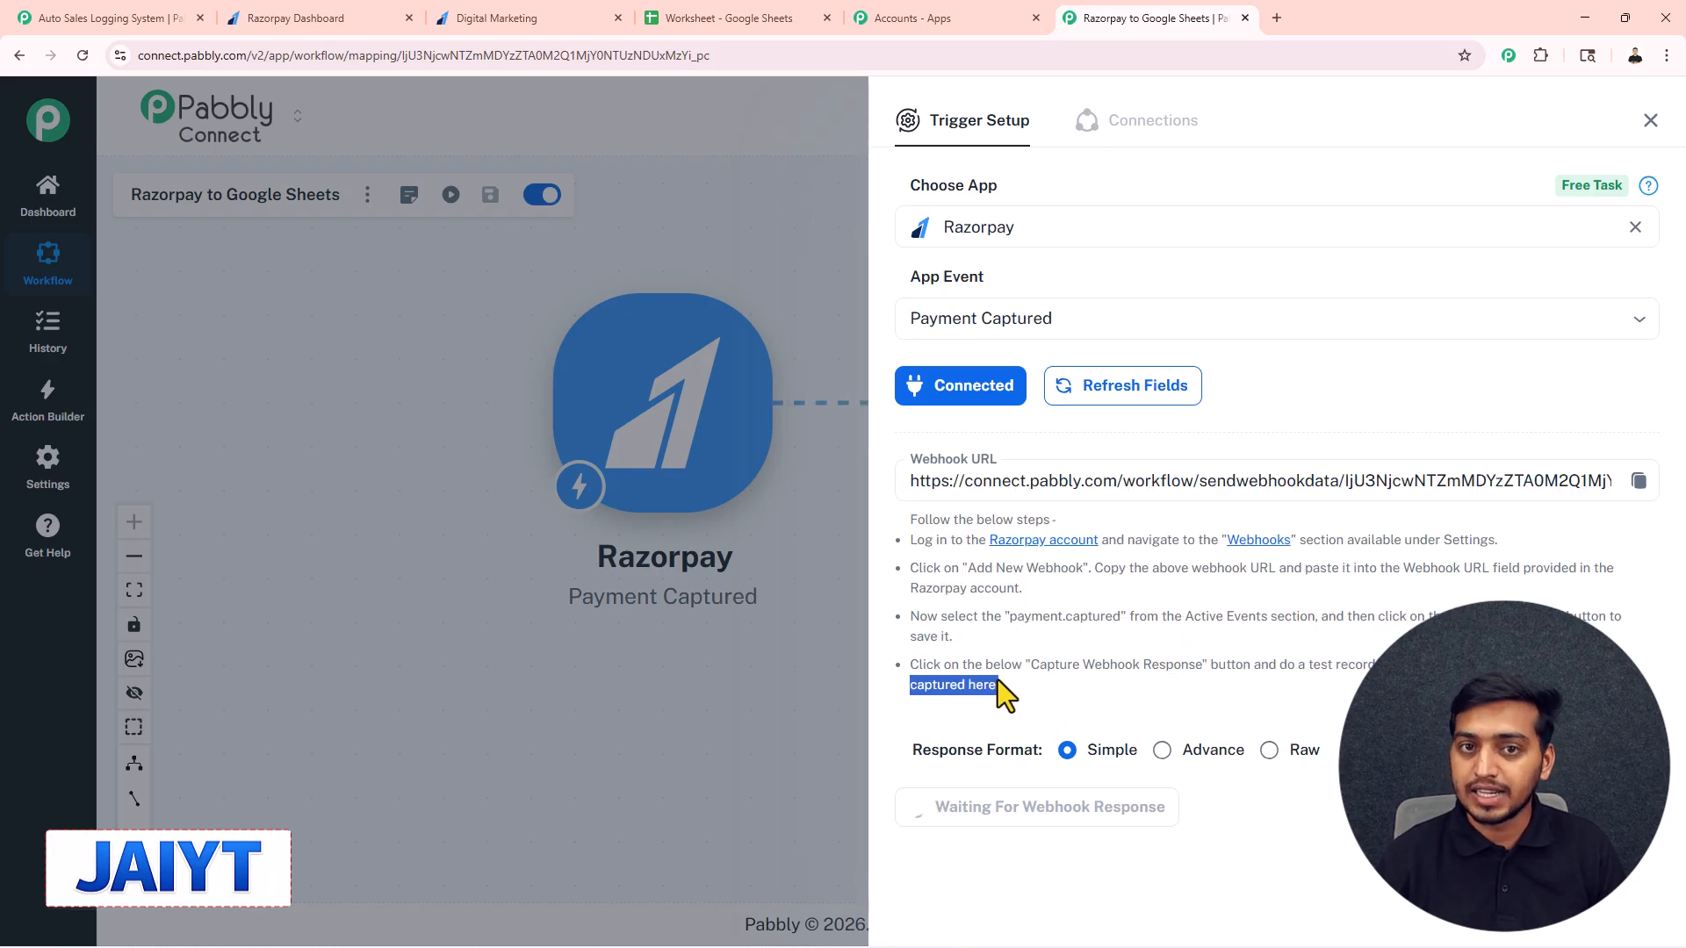
click(998, 682)
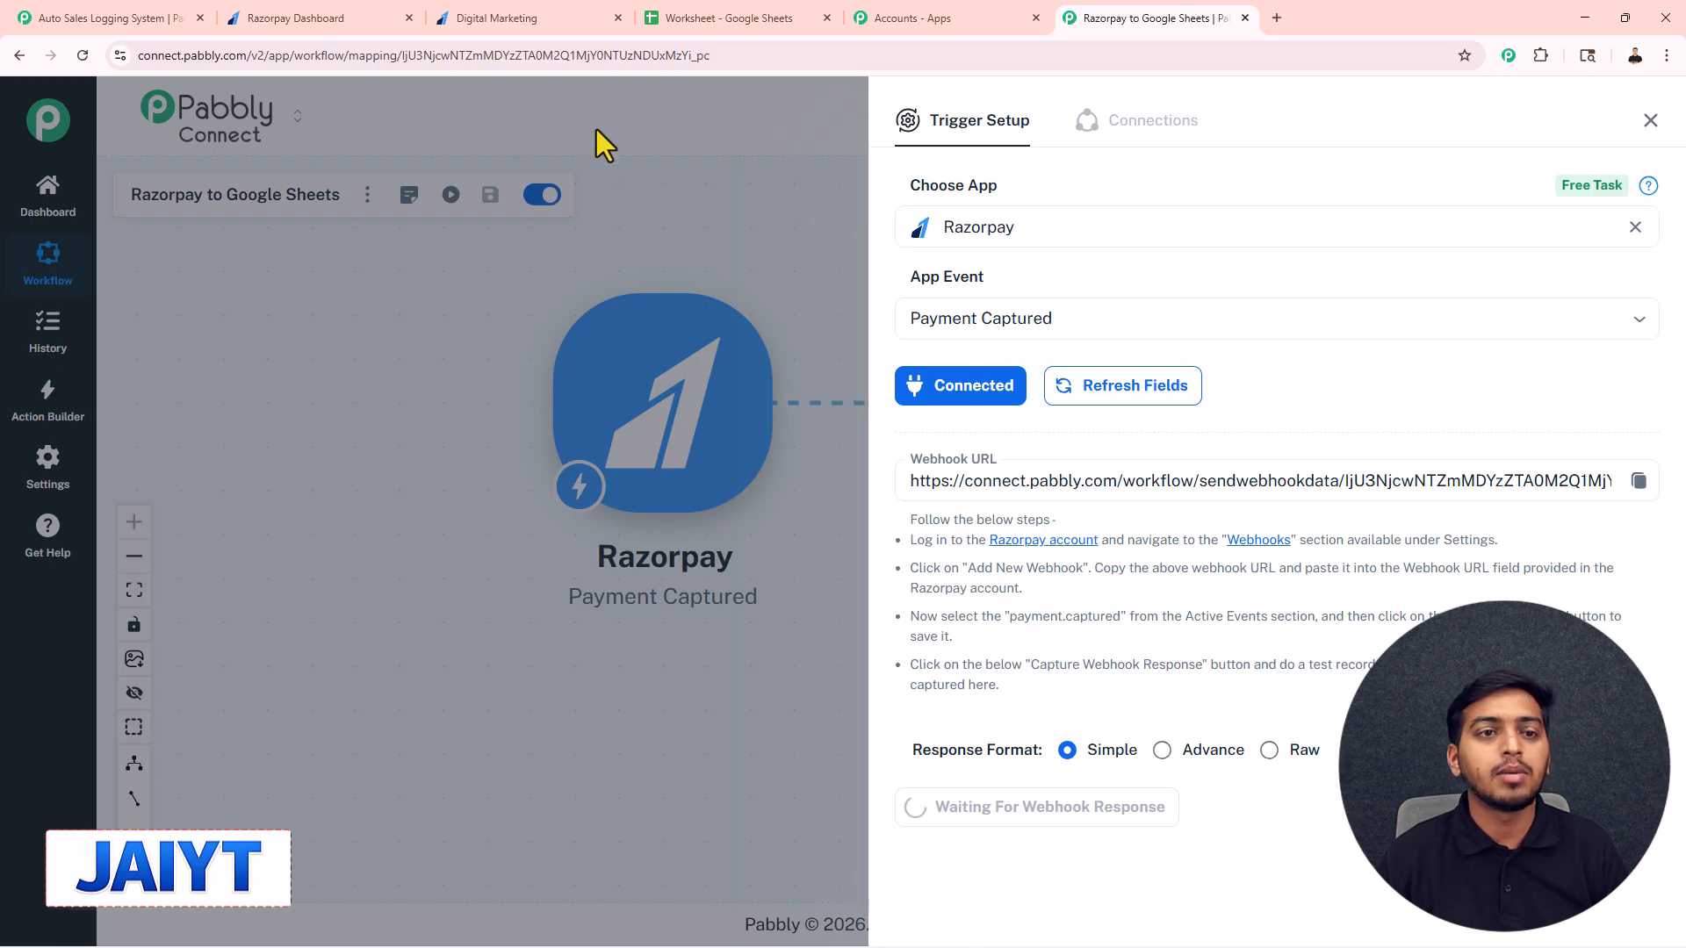
Submit a ₹599 test payment on the Digital Marketing payment page and return to the Razorpay trigger setup in Pabbly Connect.
click(523, 17)
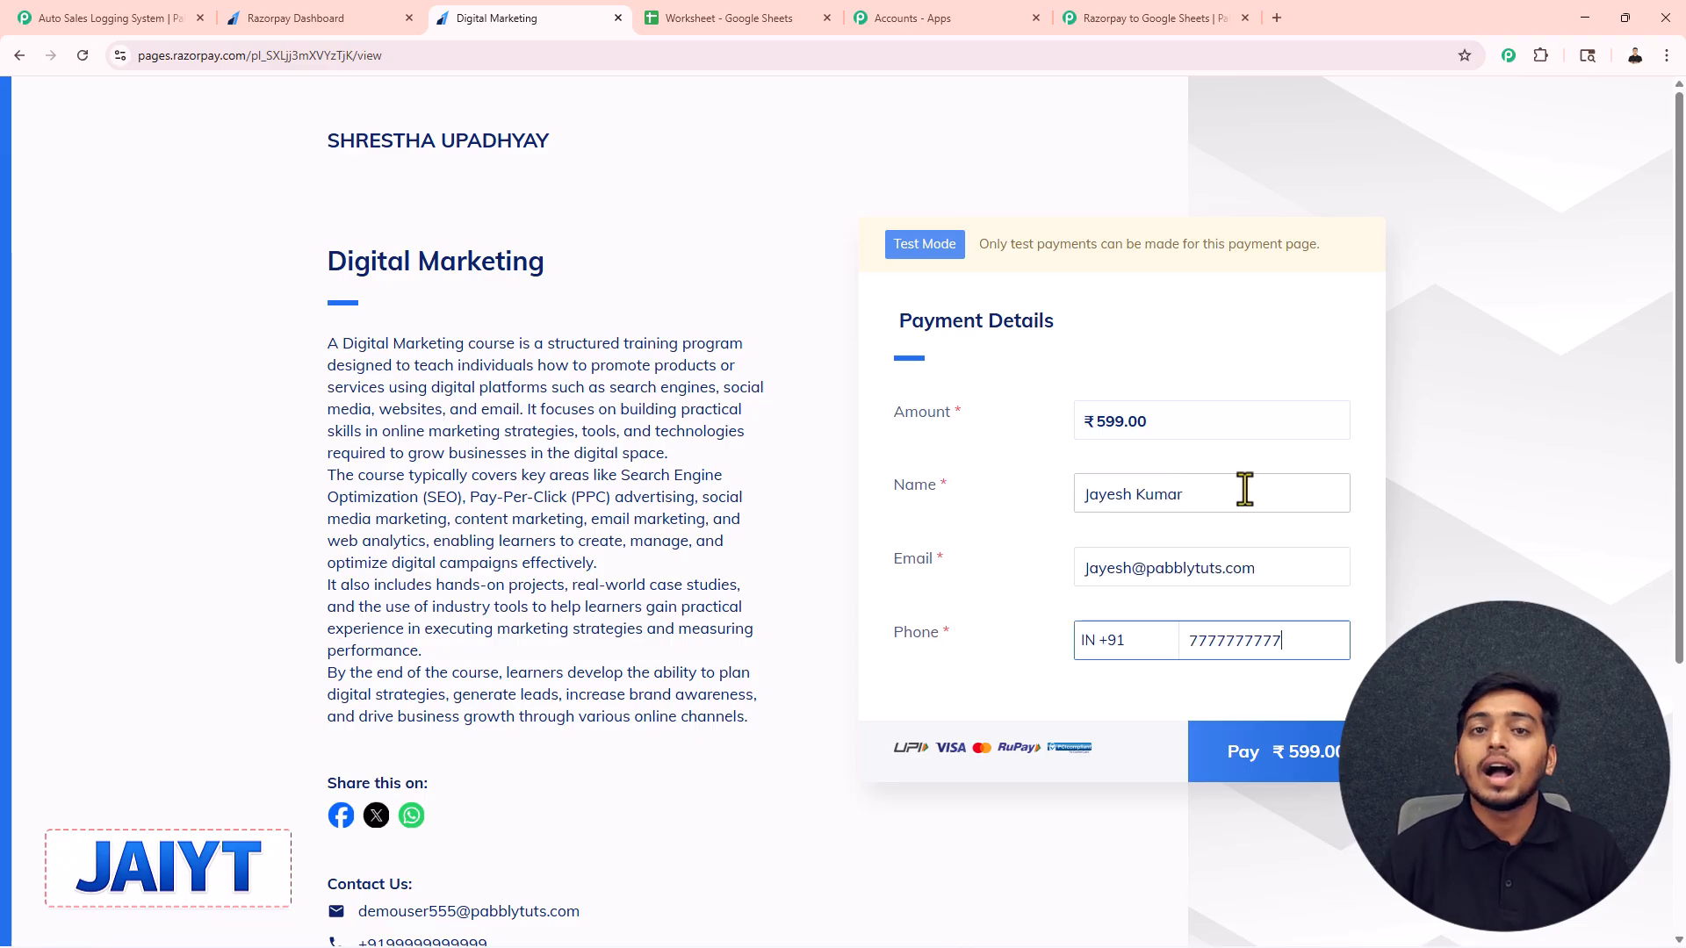
click(1273, 761)
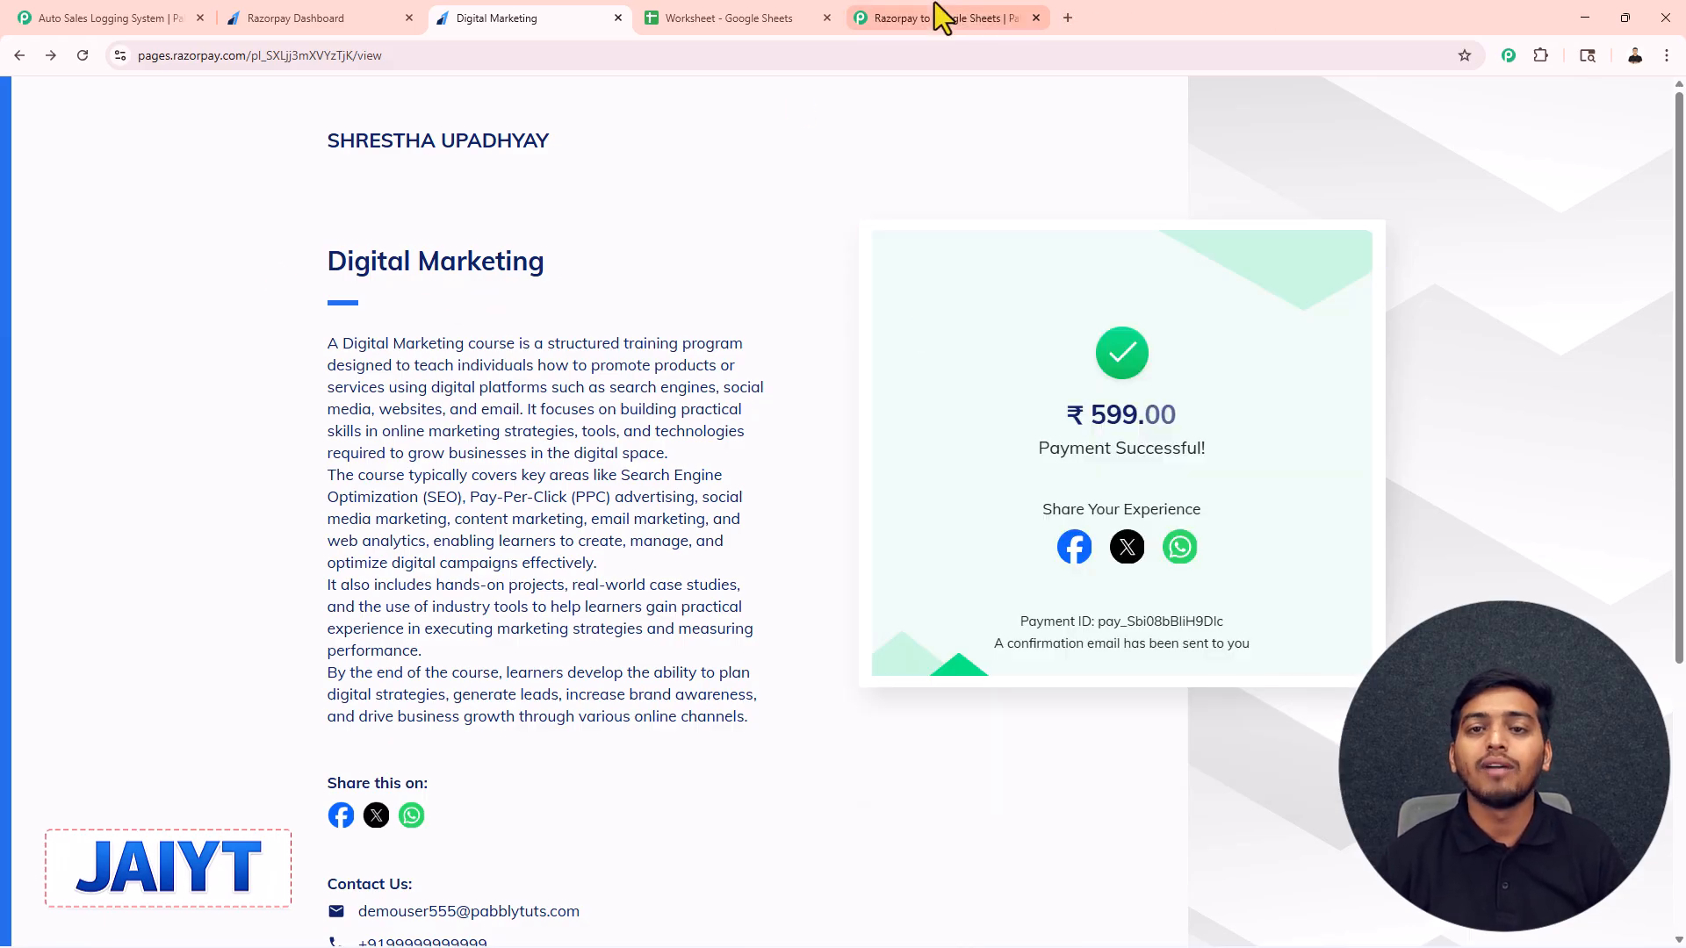
click(961, 18)
Review the customer's phone, name and email in the captured Razorpay response and close the trigger setup.
scroll(1097, 613, down, 4)
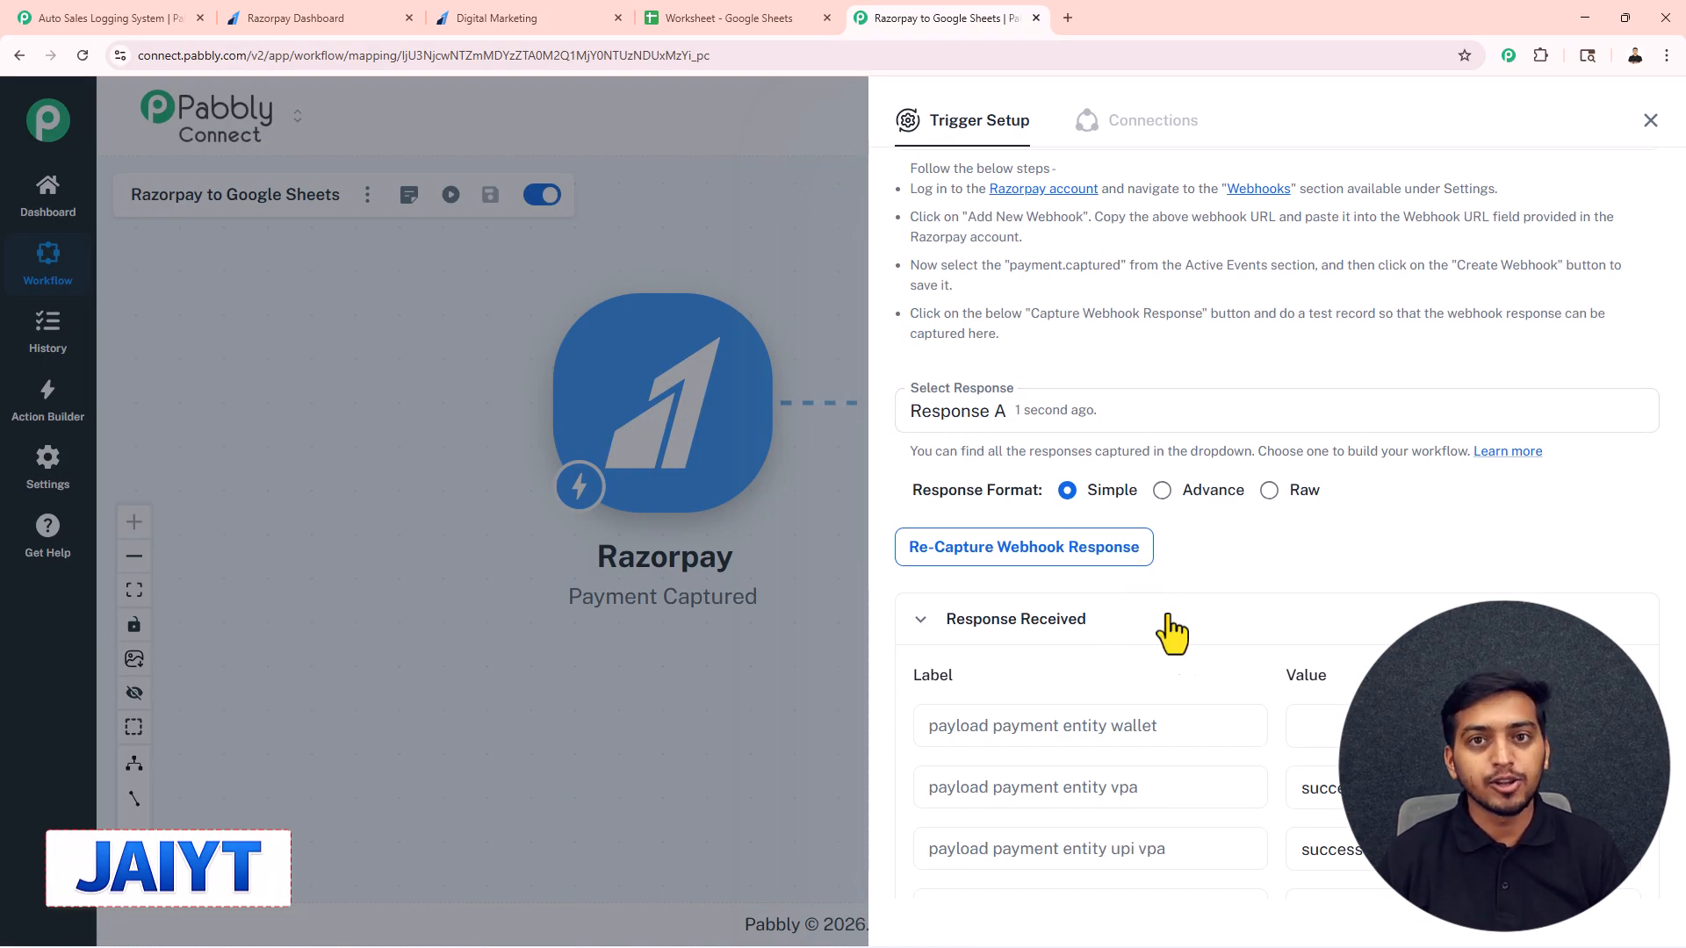
scroll(1193, 671, down, 5)
scroll(1197, 538, down, 2)
scroll(1210, 536, up, 2)
click(1324, 524)
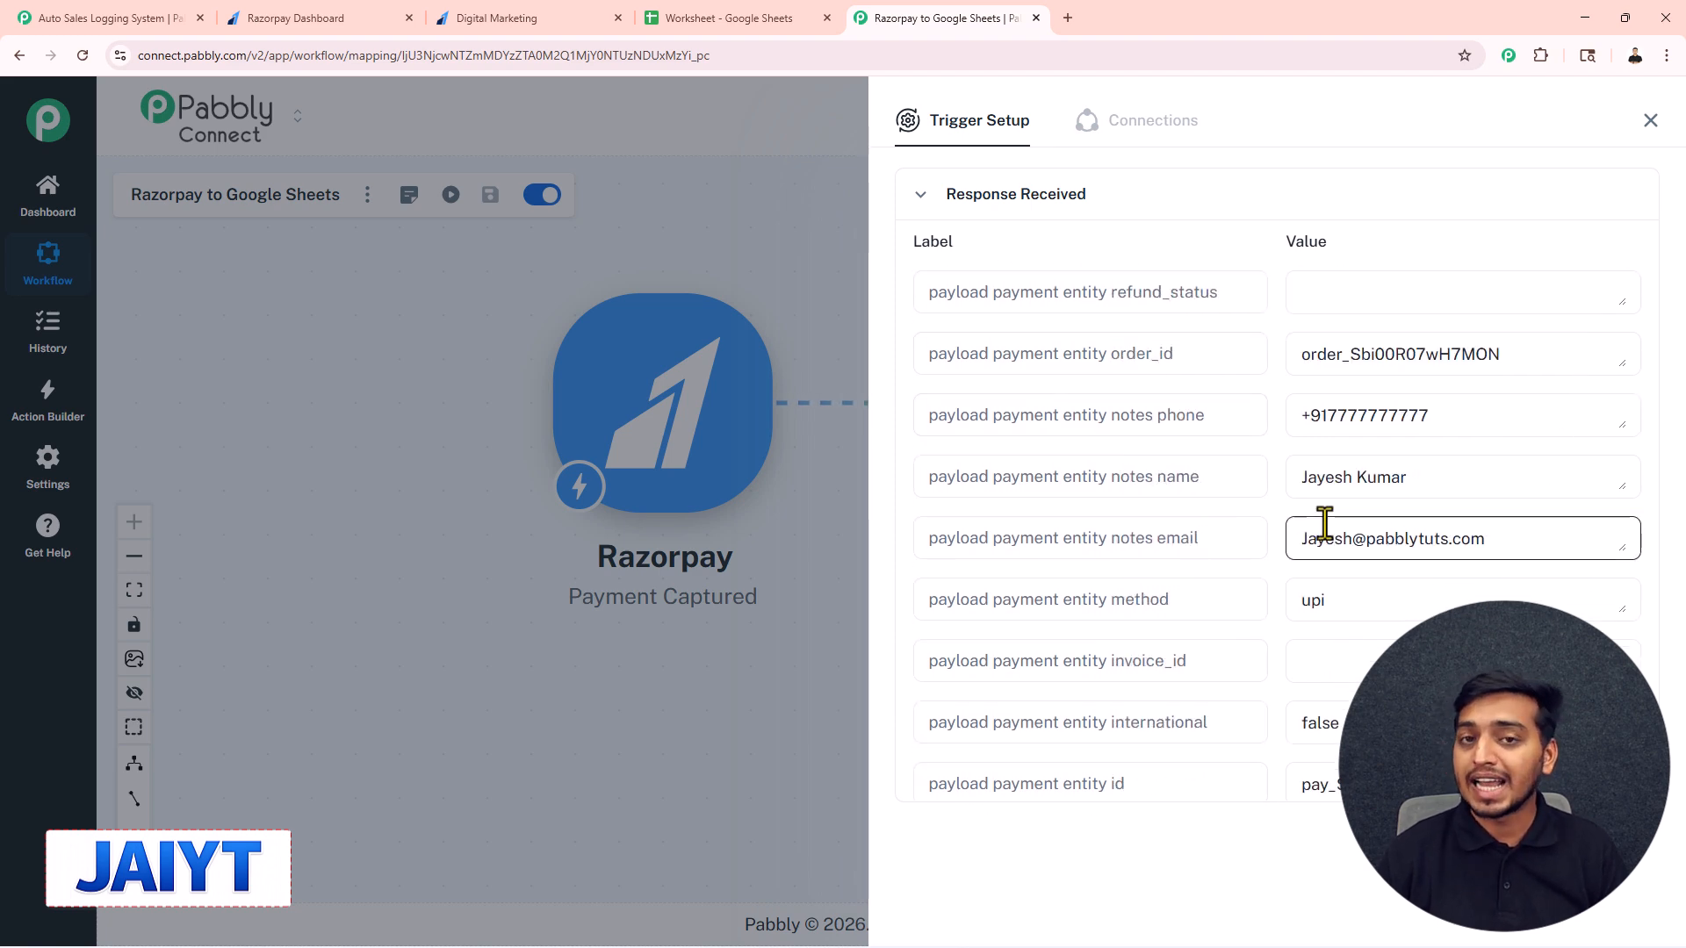
click(1650, 120)
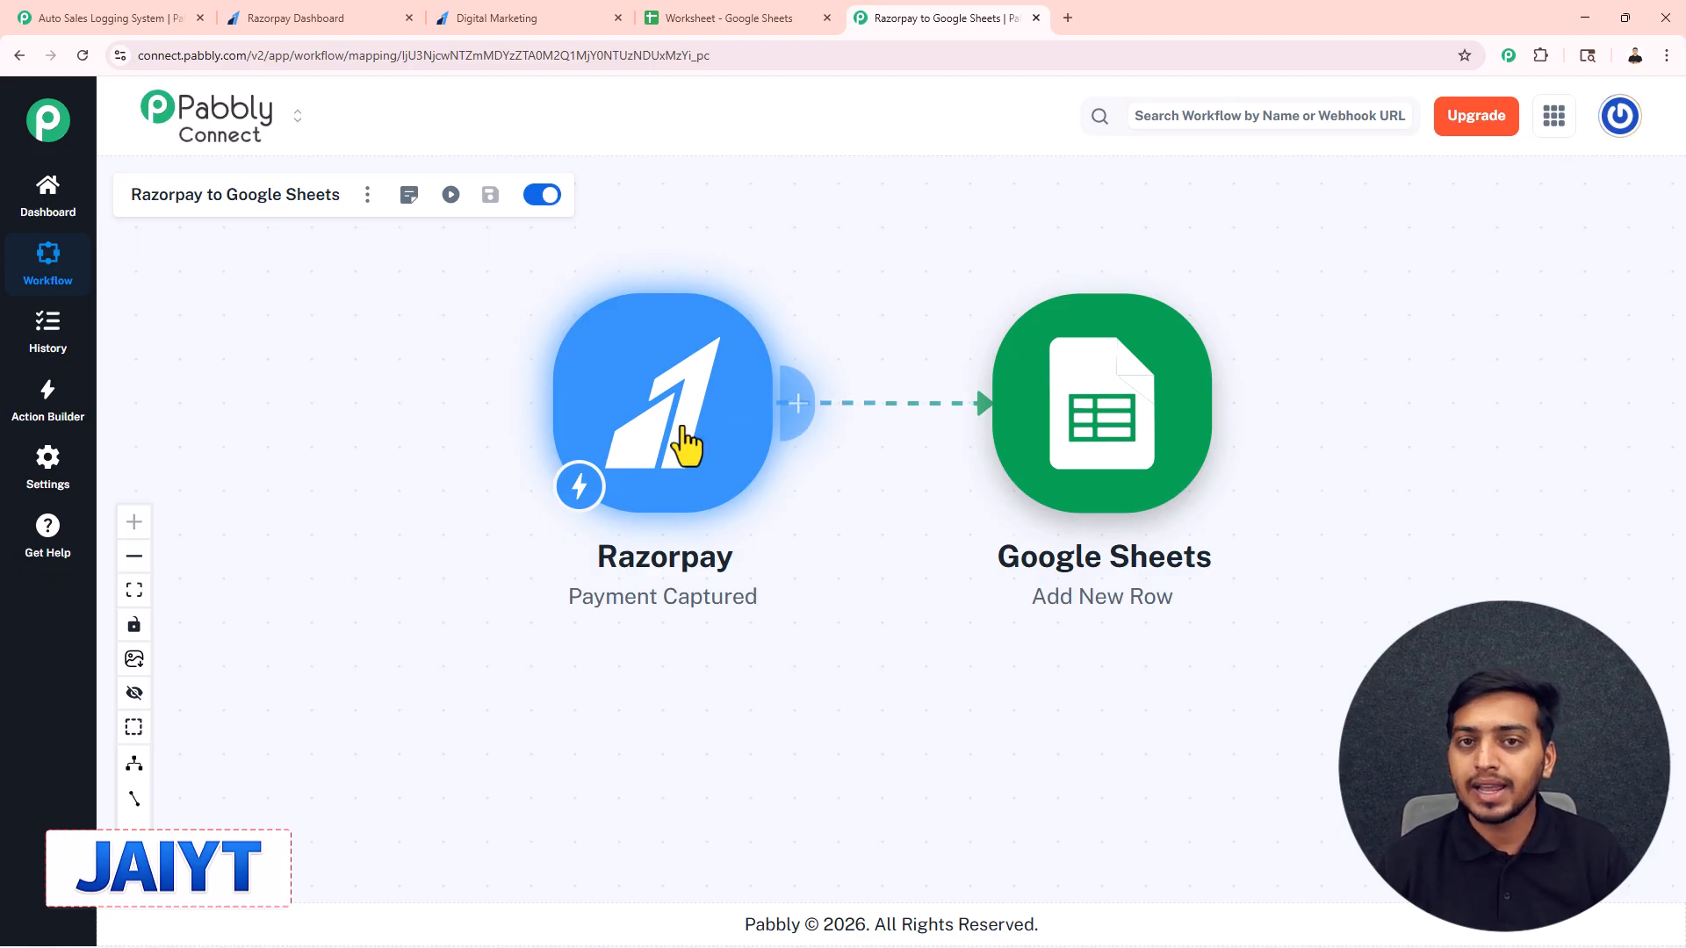
Shift the Razorpay and Google Sheets nodes leftward on the workflow canvas and check the New Leads column headings in the spreadsheet.
drag(687, 448, 408, 442)
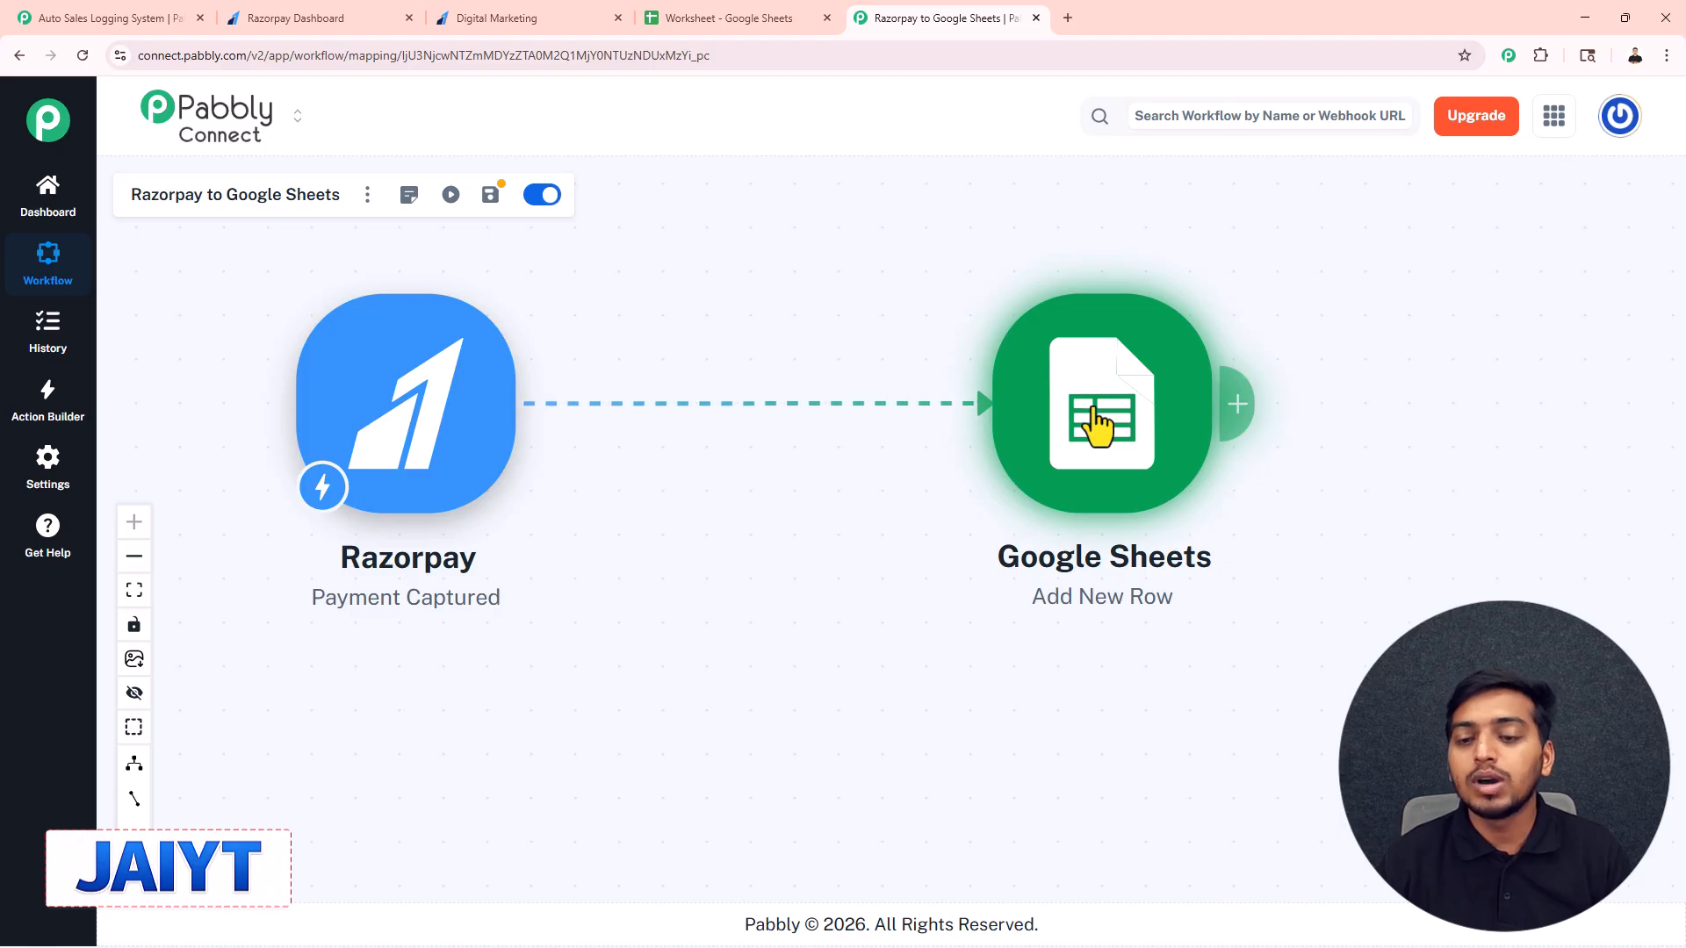
drag(1072, 406, 793, 413)
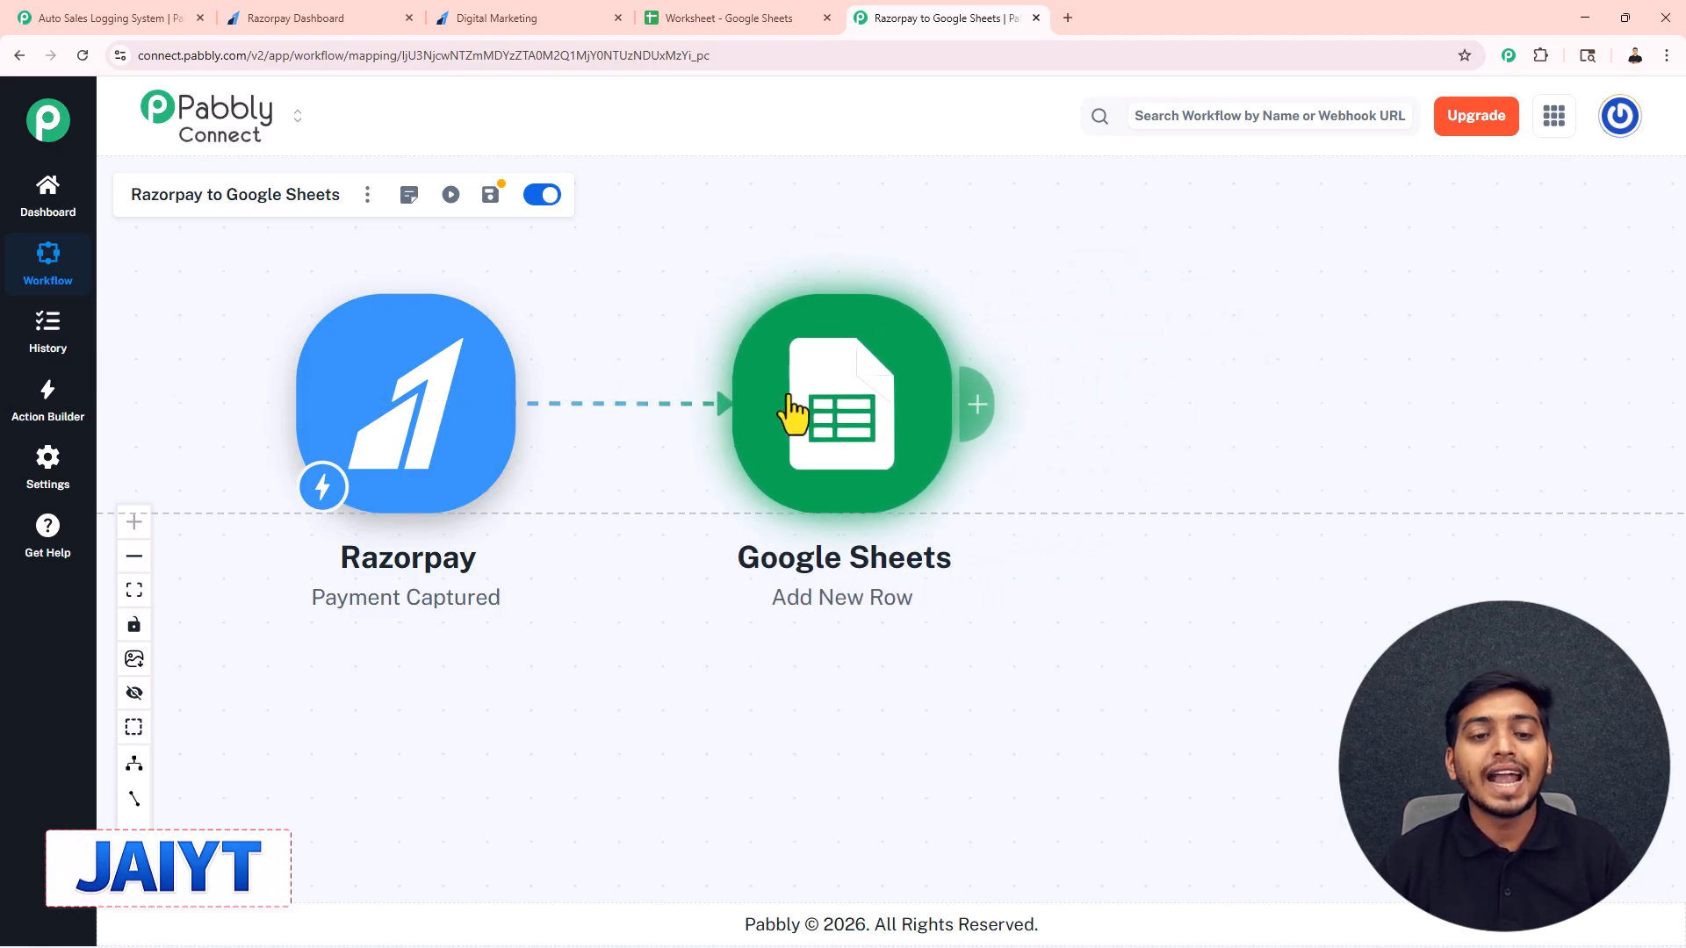
click(703, 20)
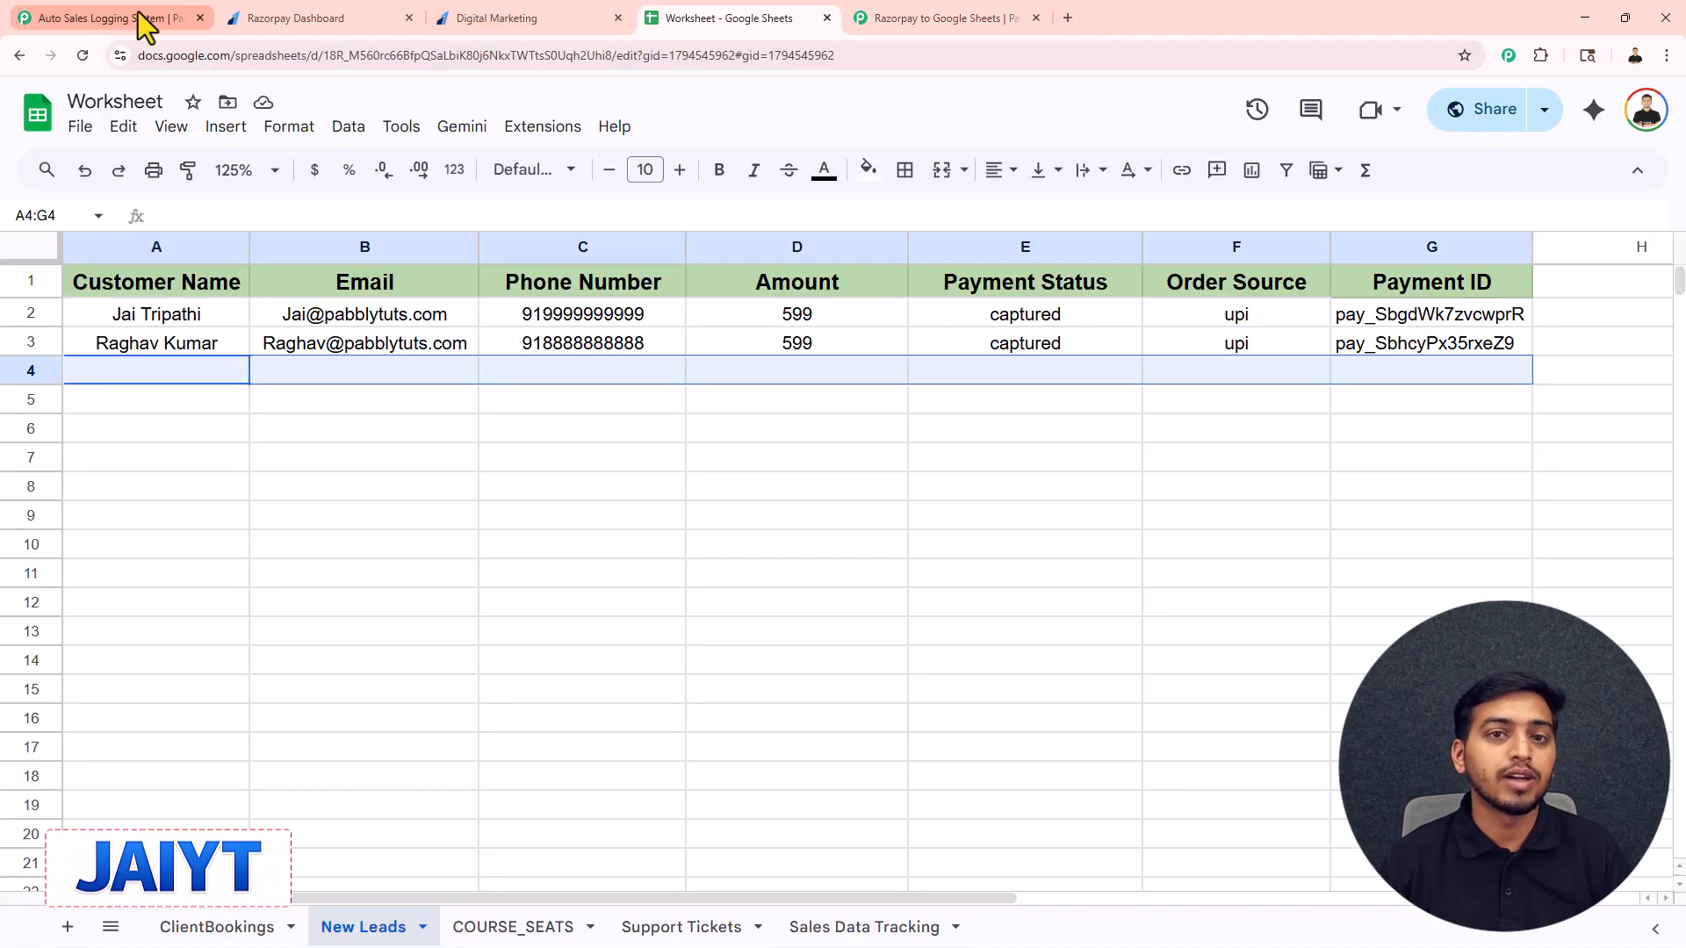
click(935, 18)
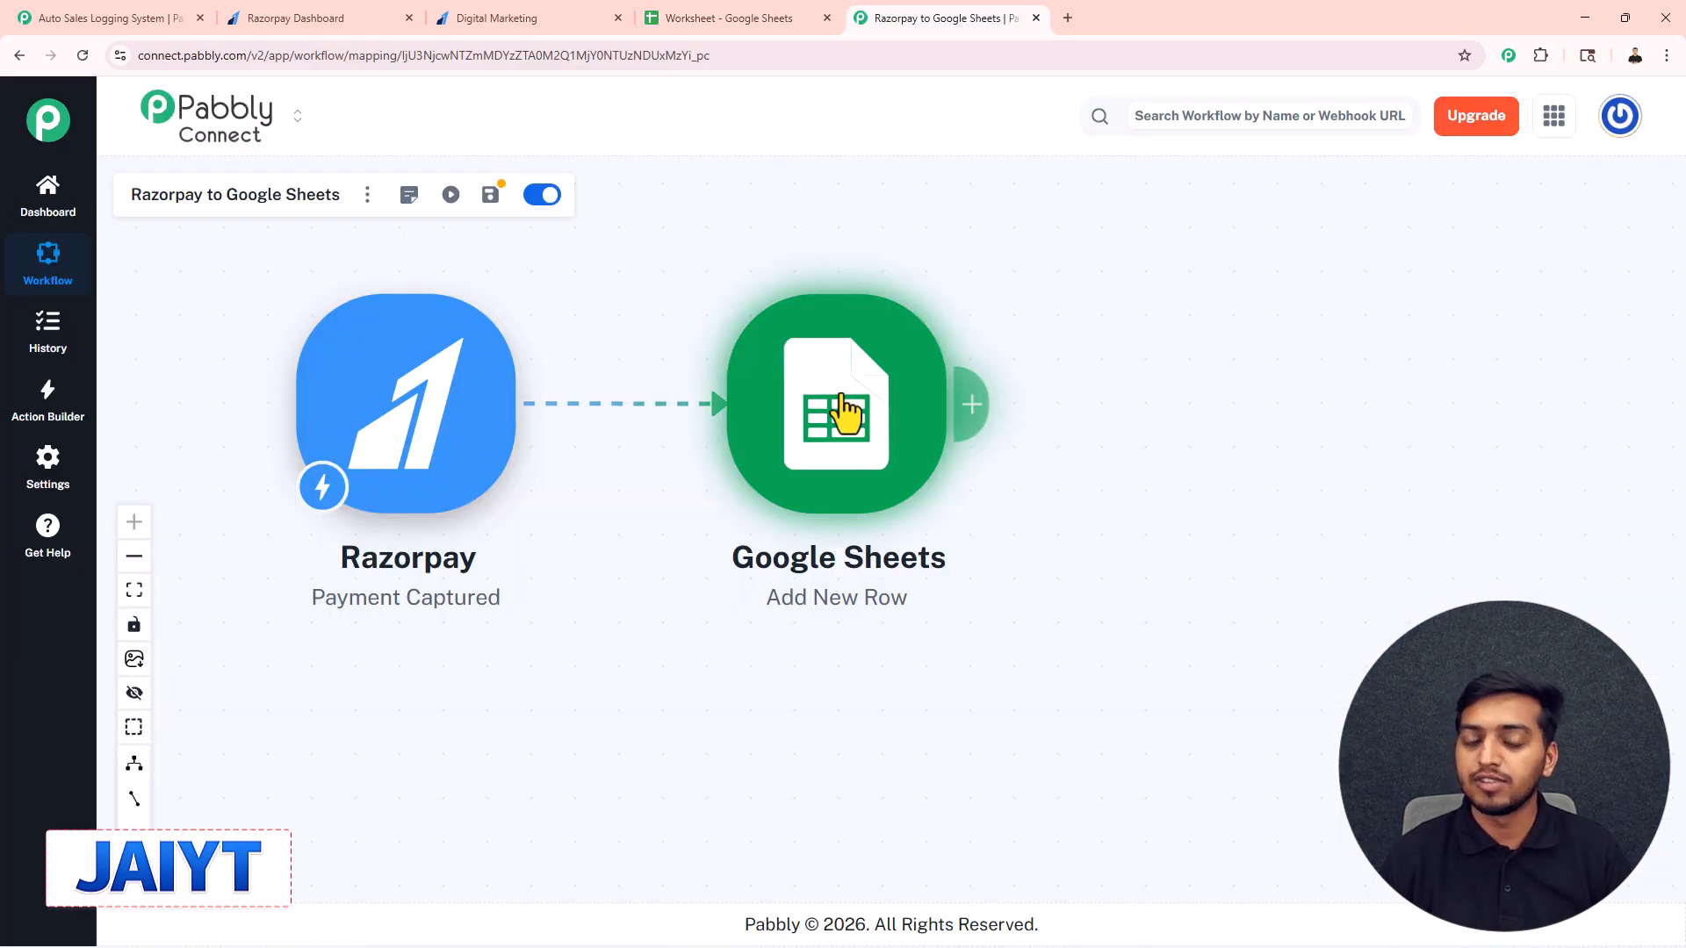
Connect the Google Sheets action through a new connection named Google Sheets #60, authorising it with the Google account.
click(846, 411)
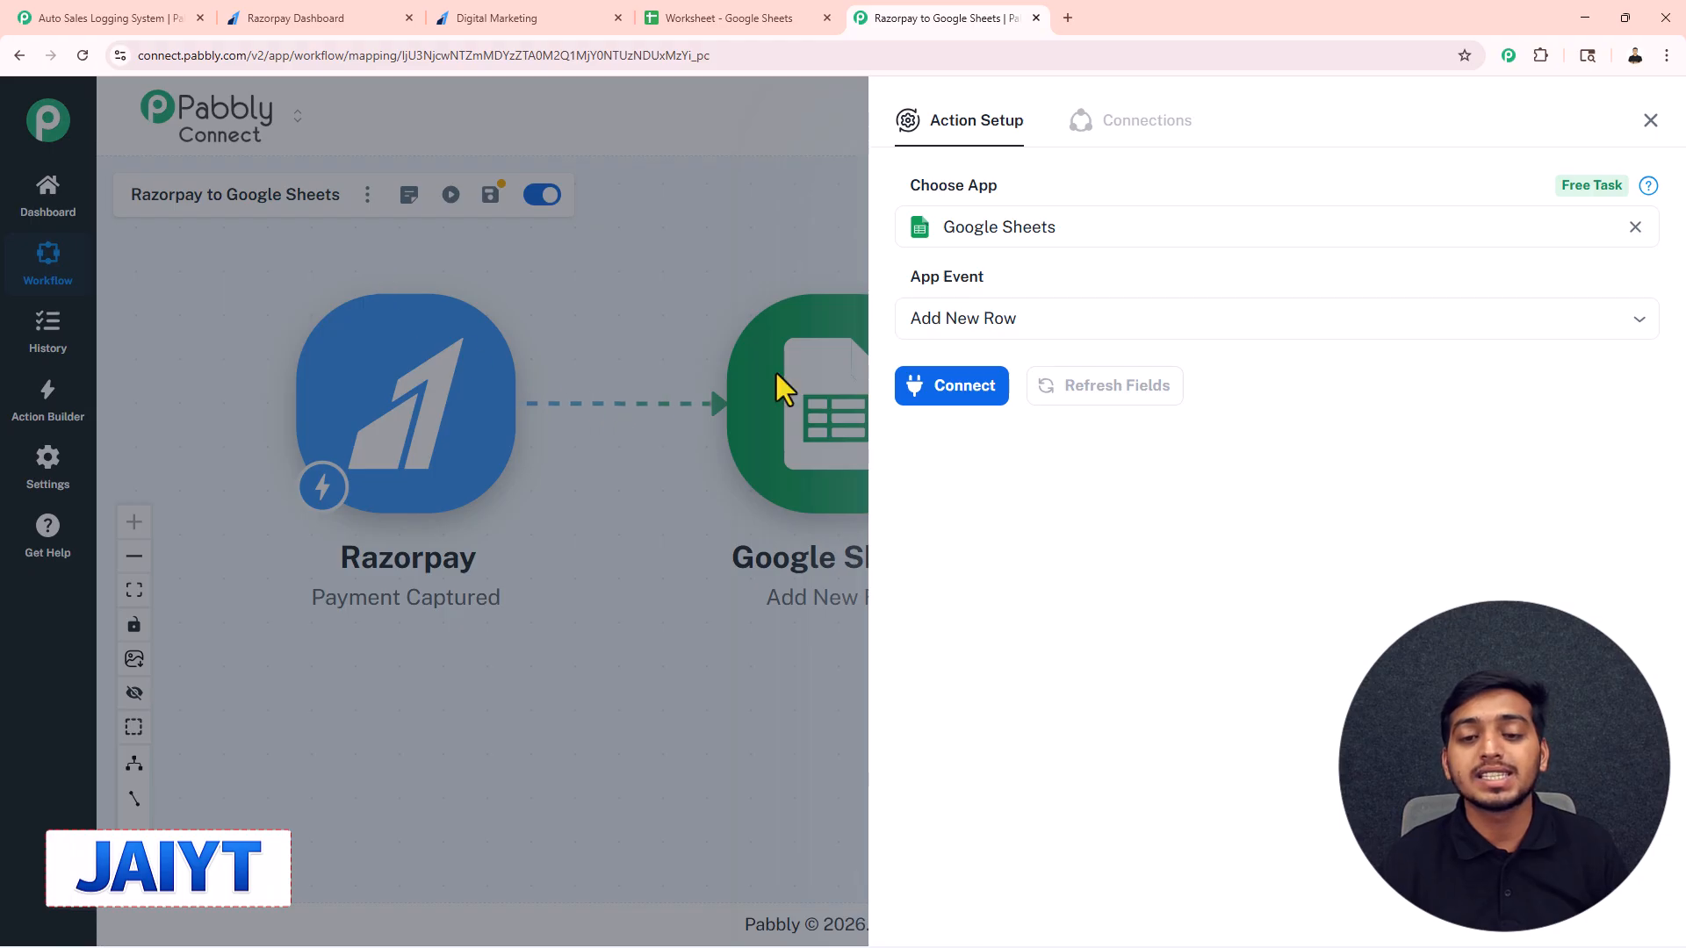
click(998, 418)
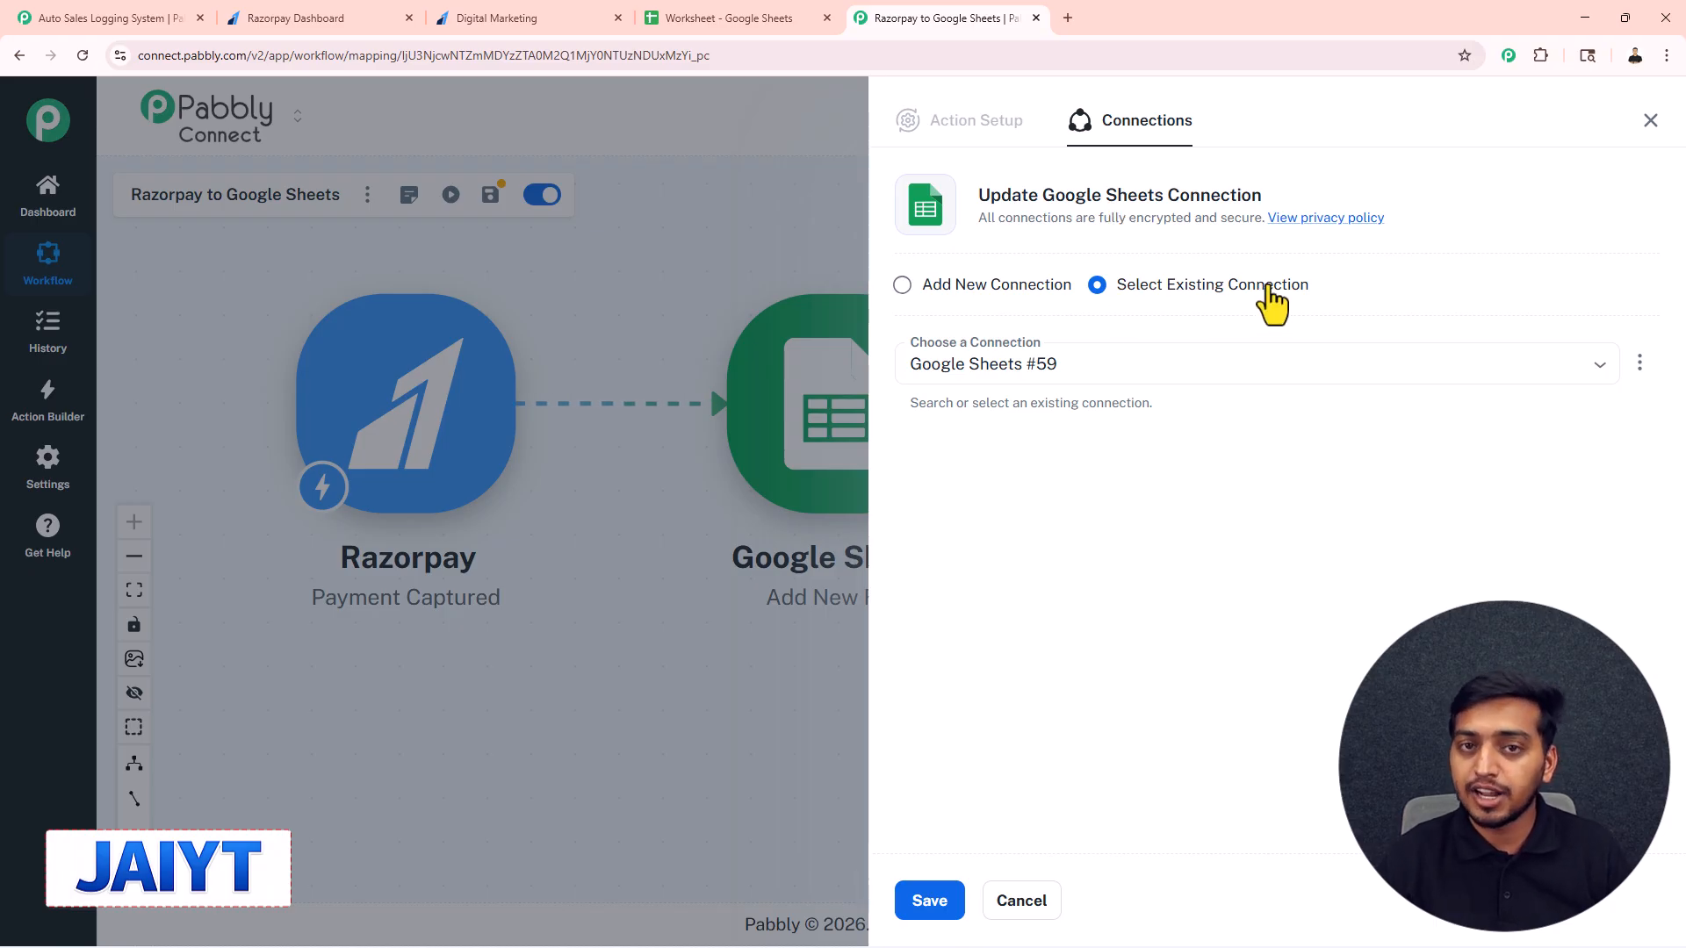
click(901, 285)
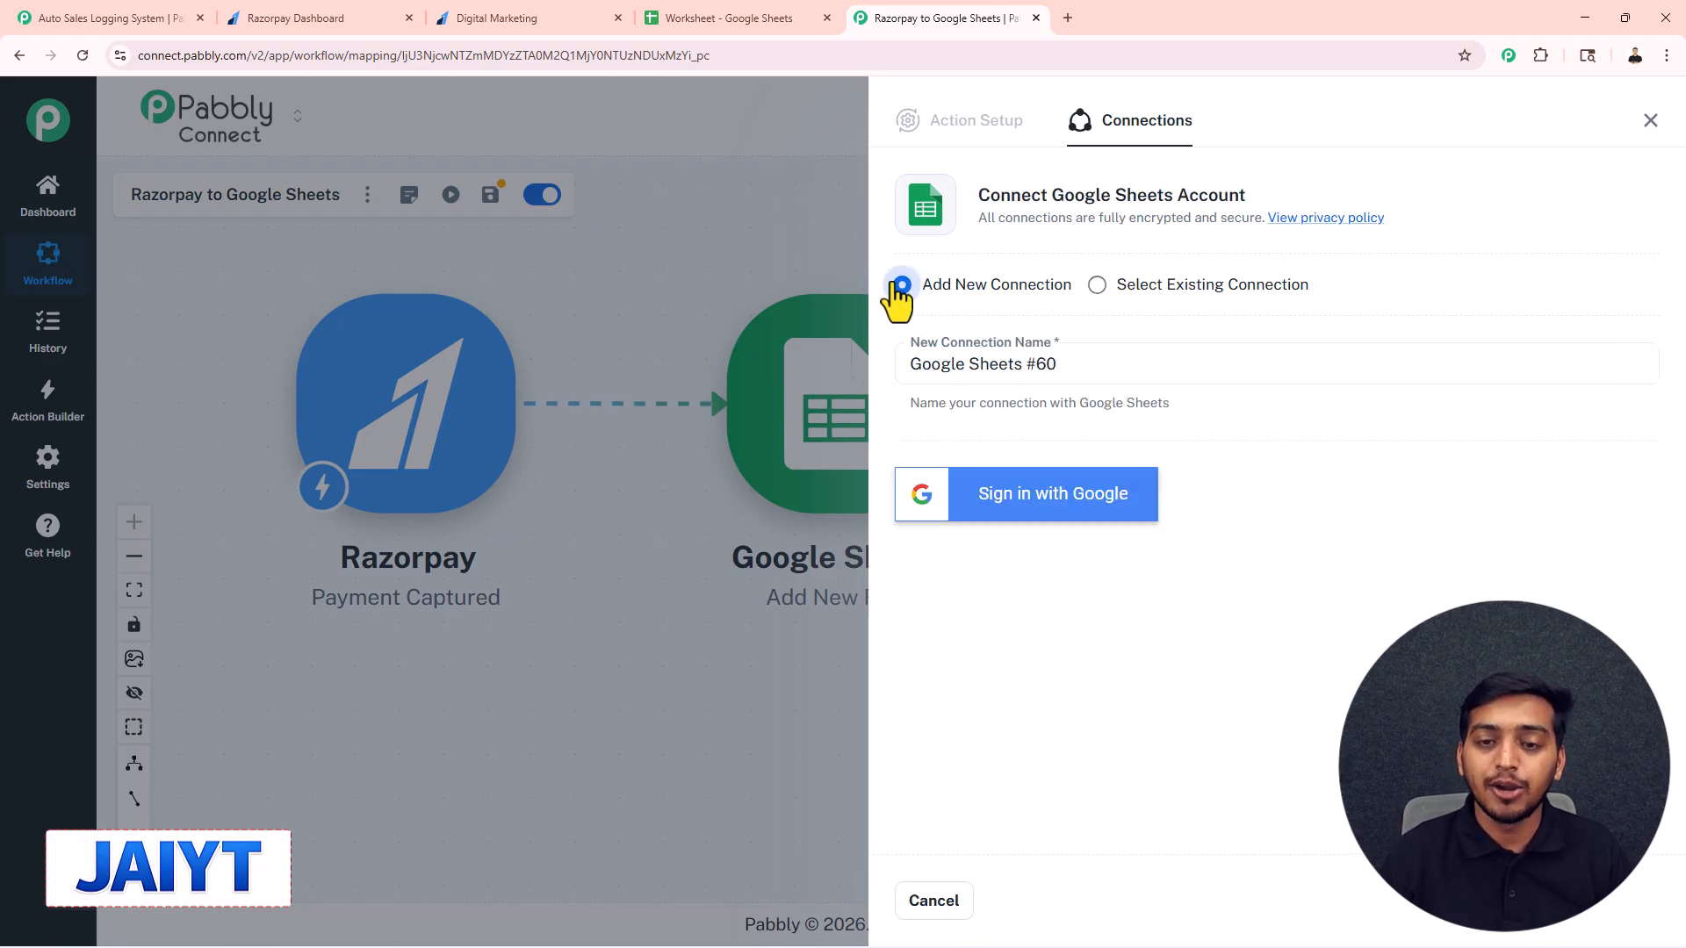
click(1001, 505)
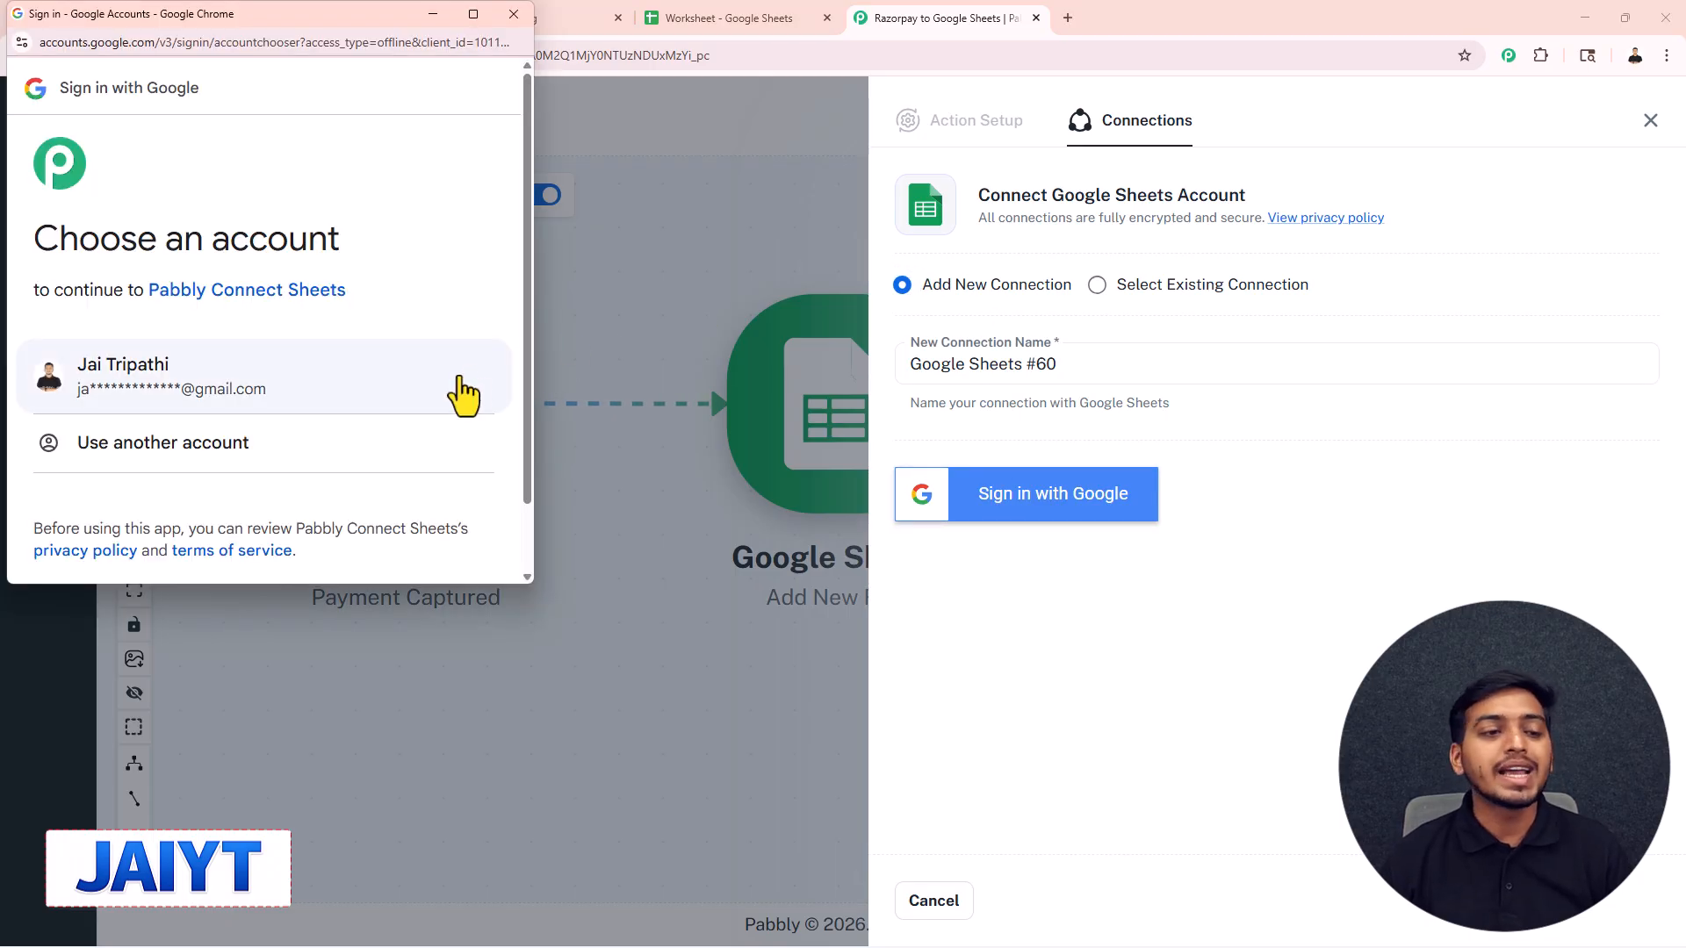
click(309, 404)
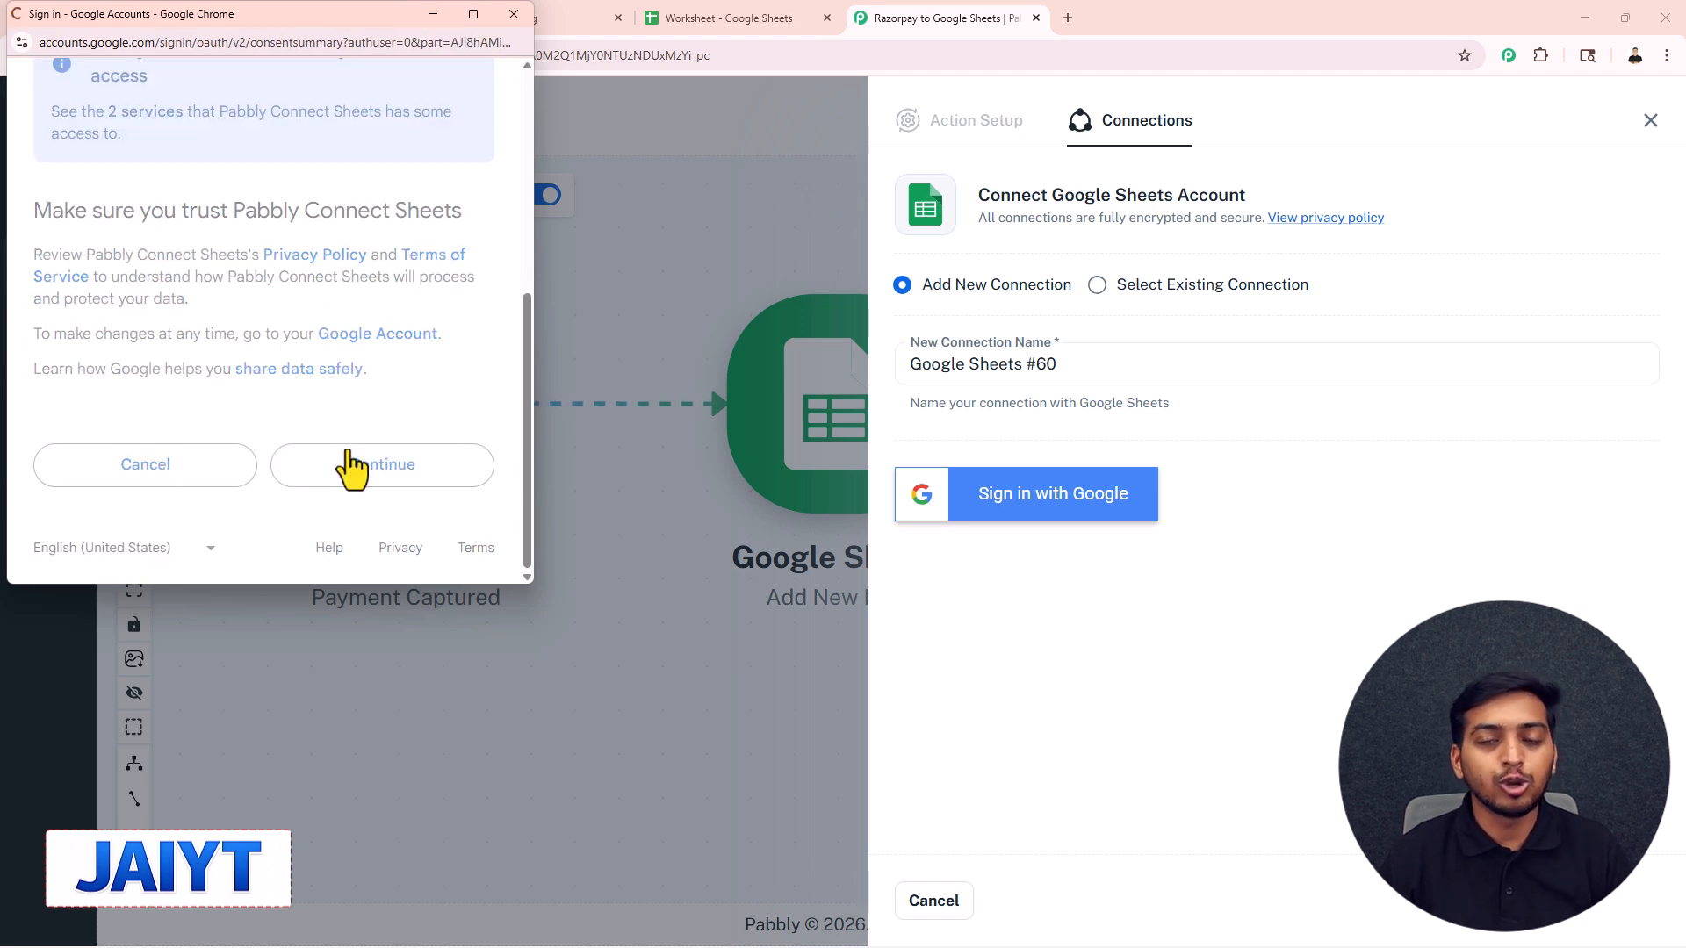
click(351, 464)
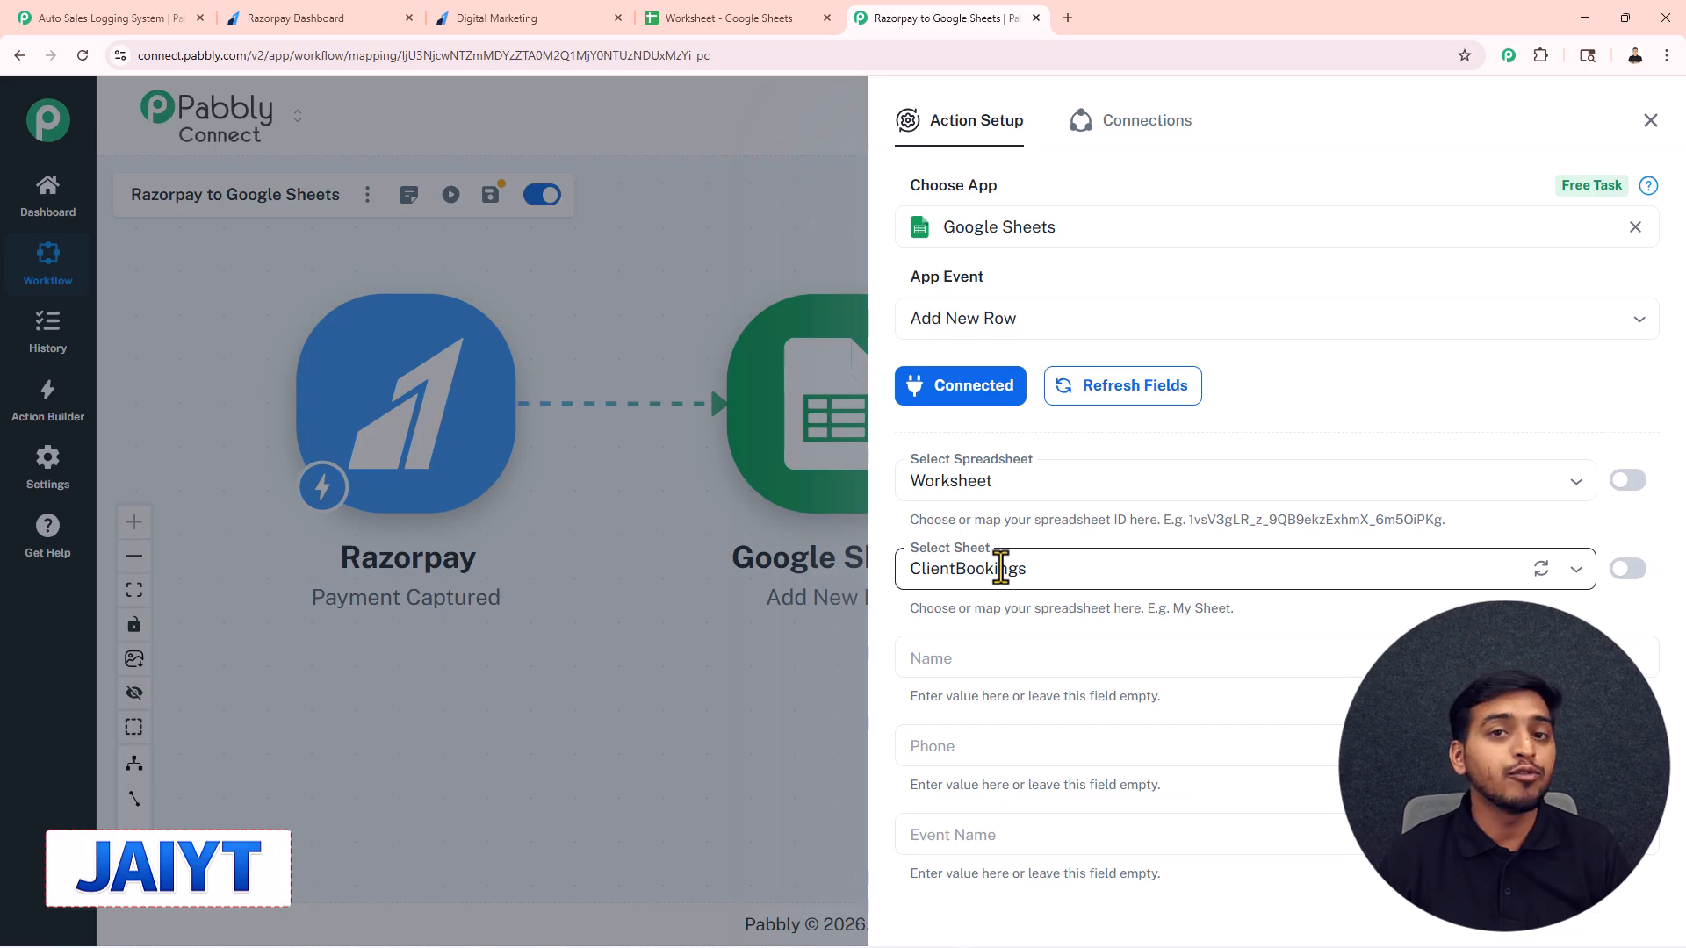
Check the target tab in the Worksheet spreadsheet and set the Google Sheets action's sheet to New Leads.
click(718, 17)
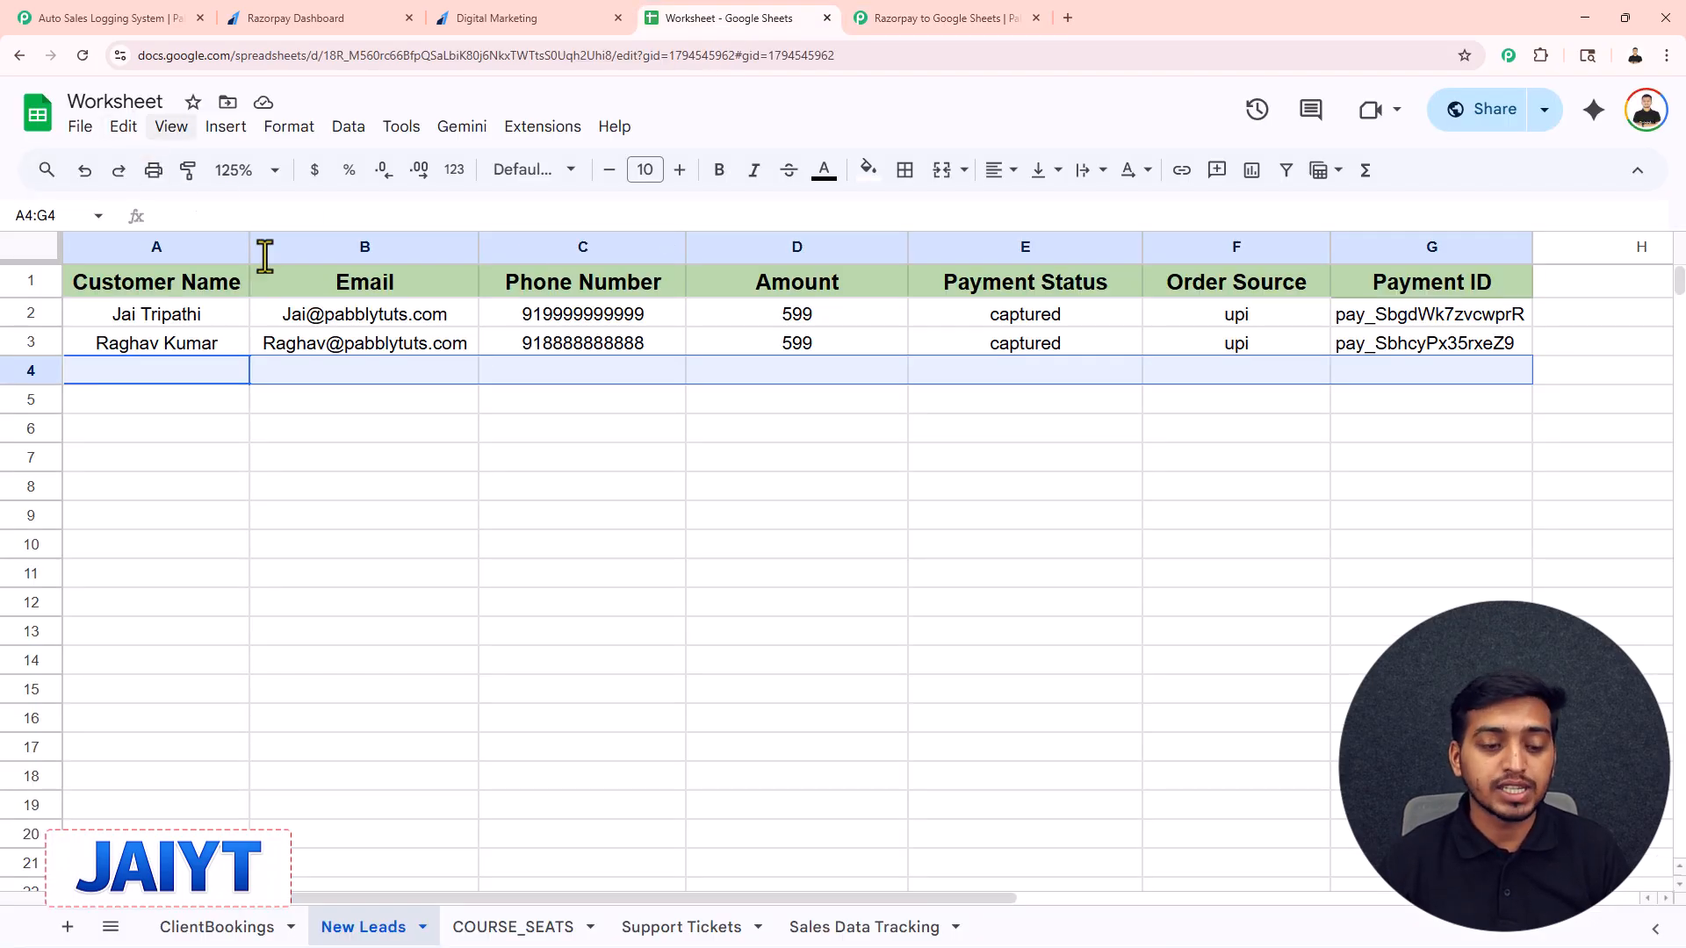
click(897, 32)
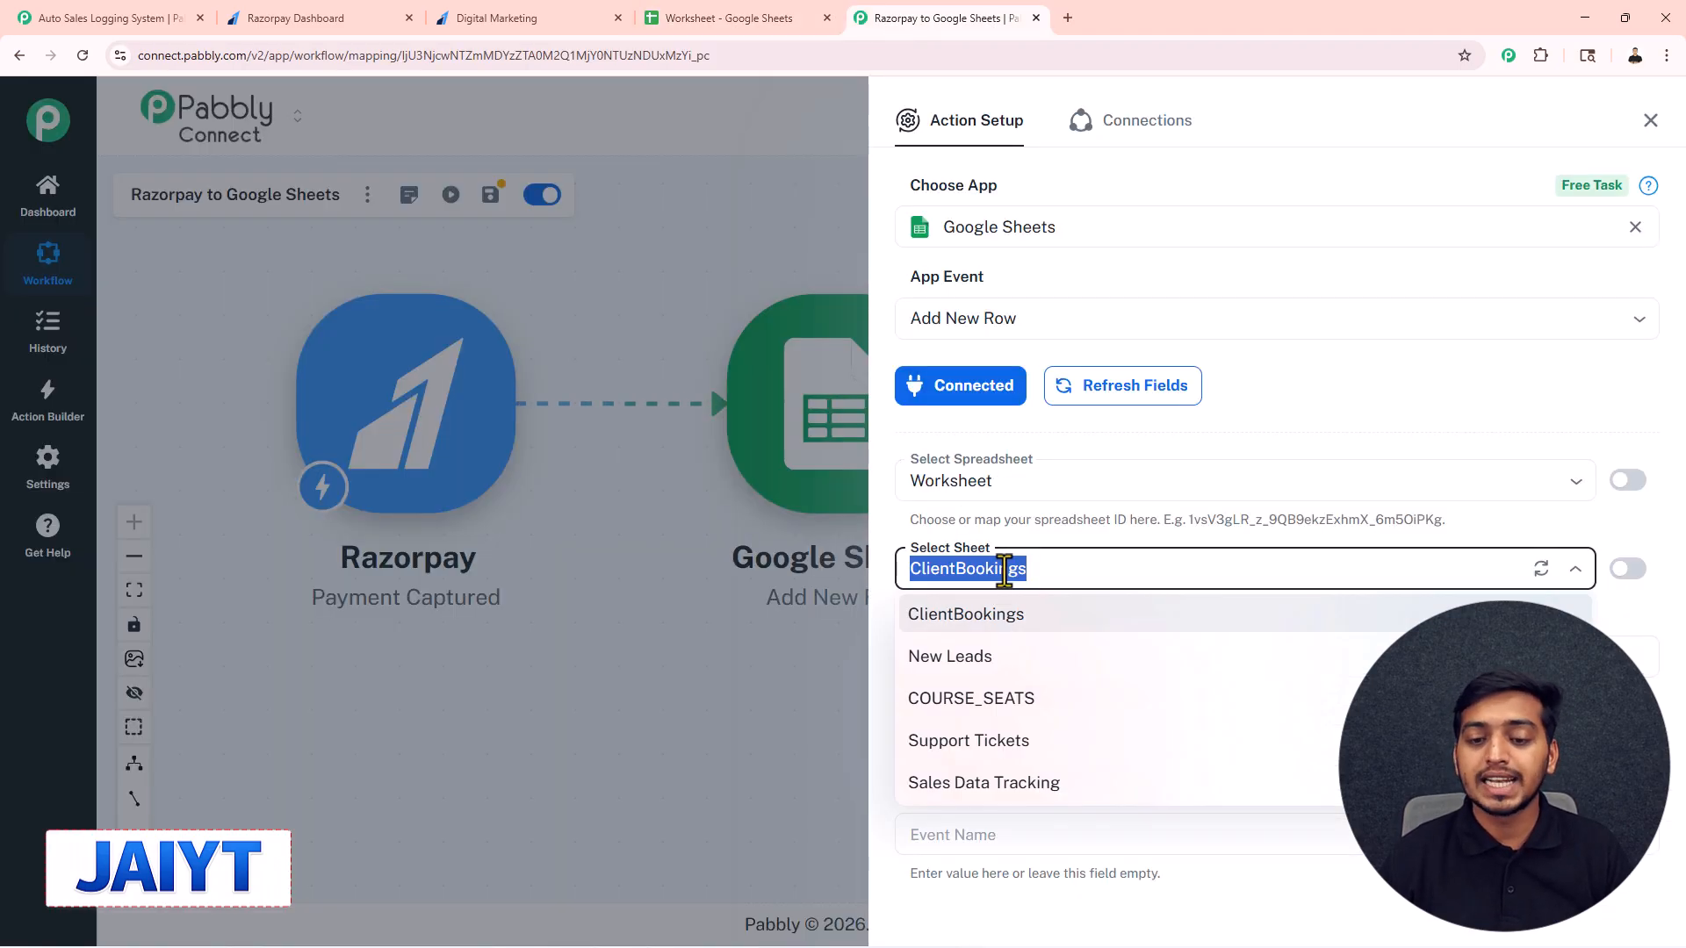
click(980, 667)
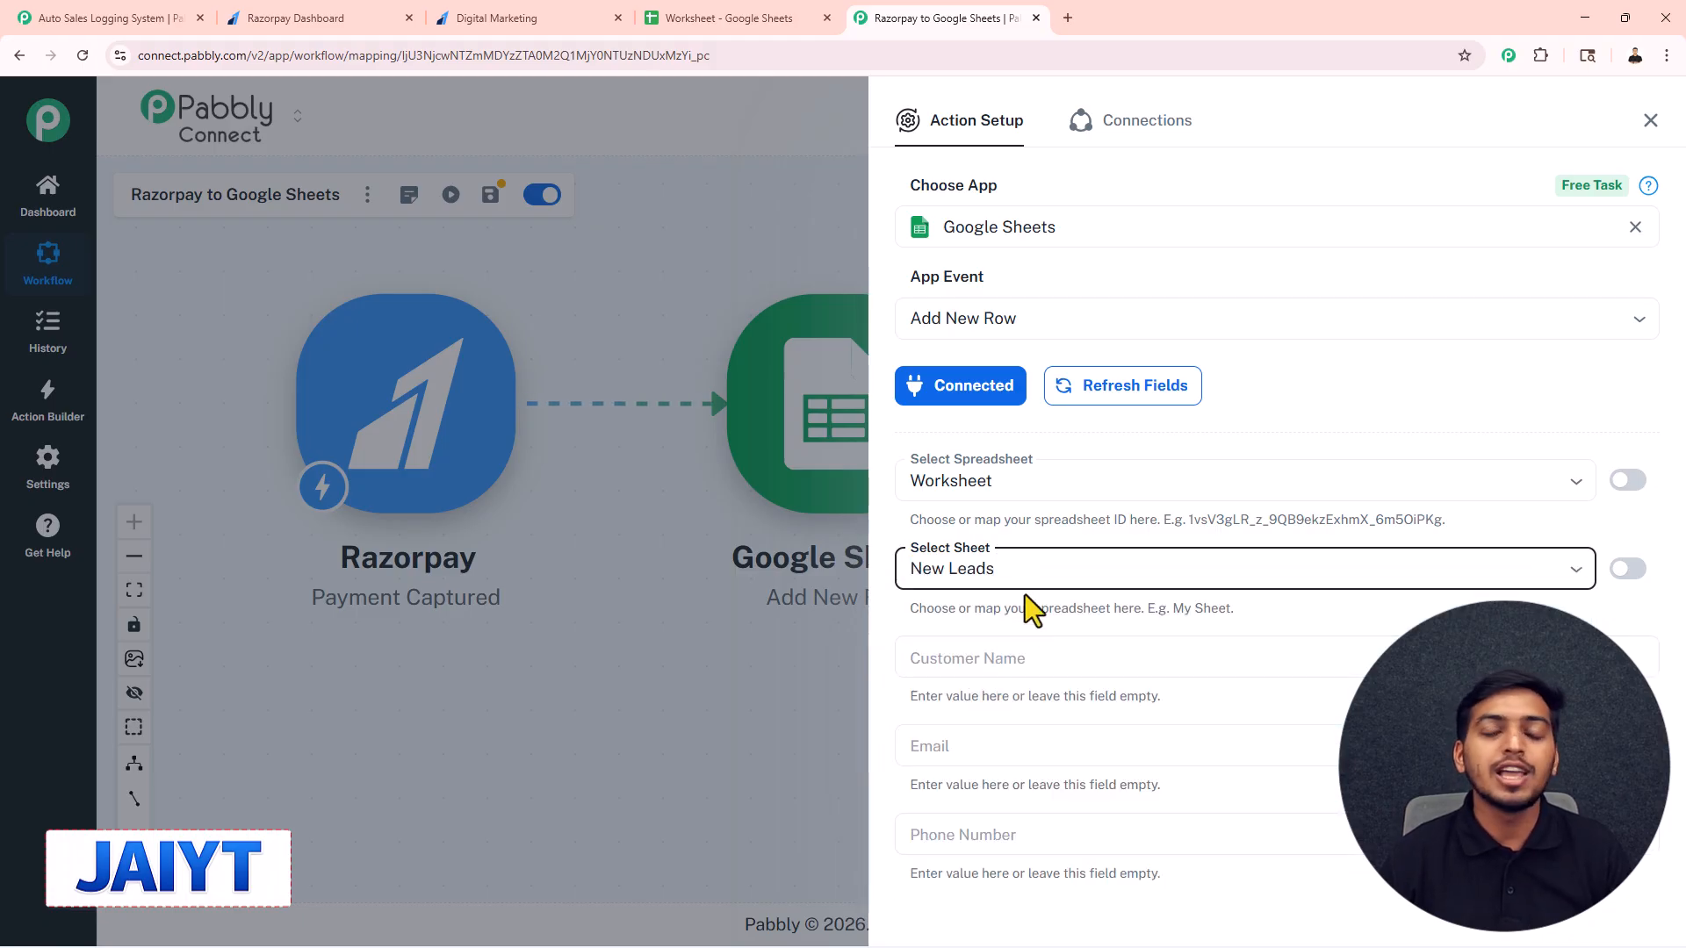
Map the Customer Name field to the Razorpay value payload payment entity notes name.
scroll(1025, 580, down, 2)
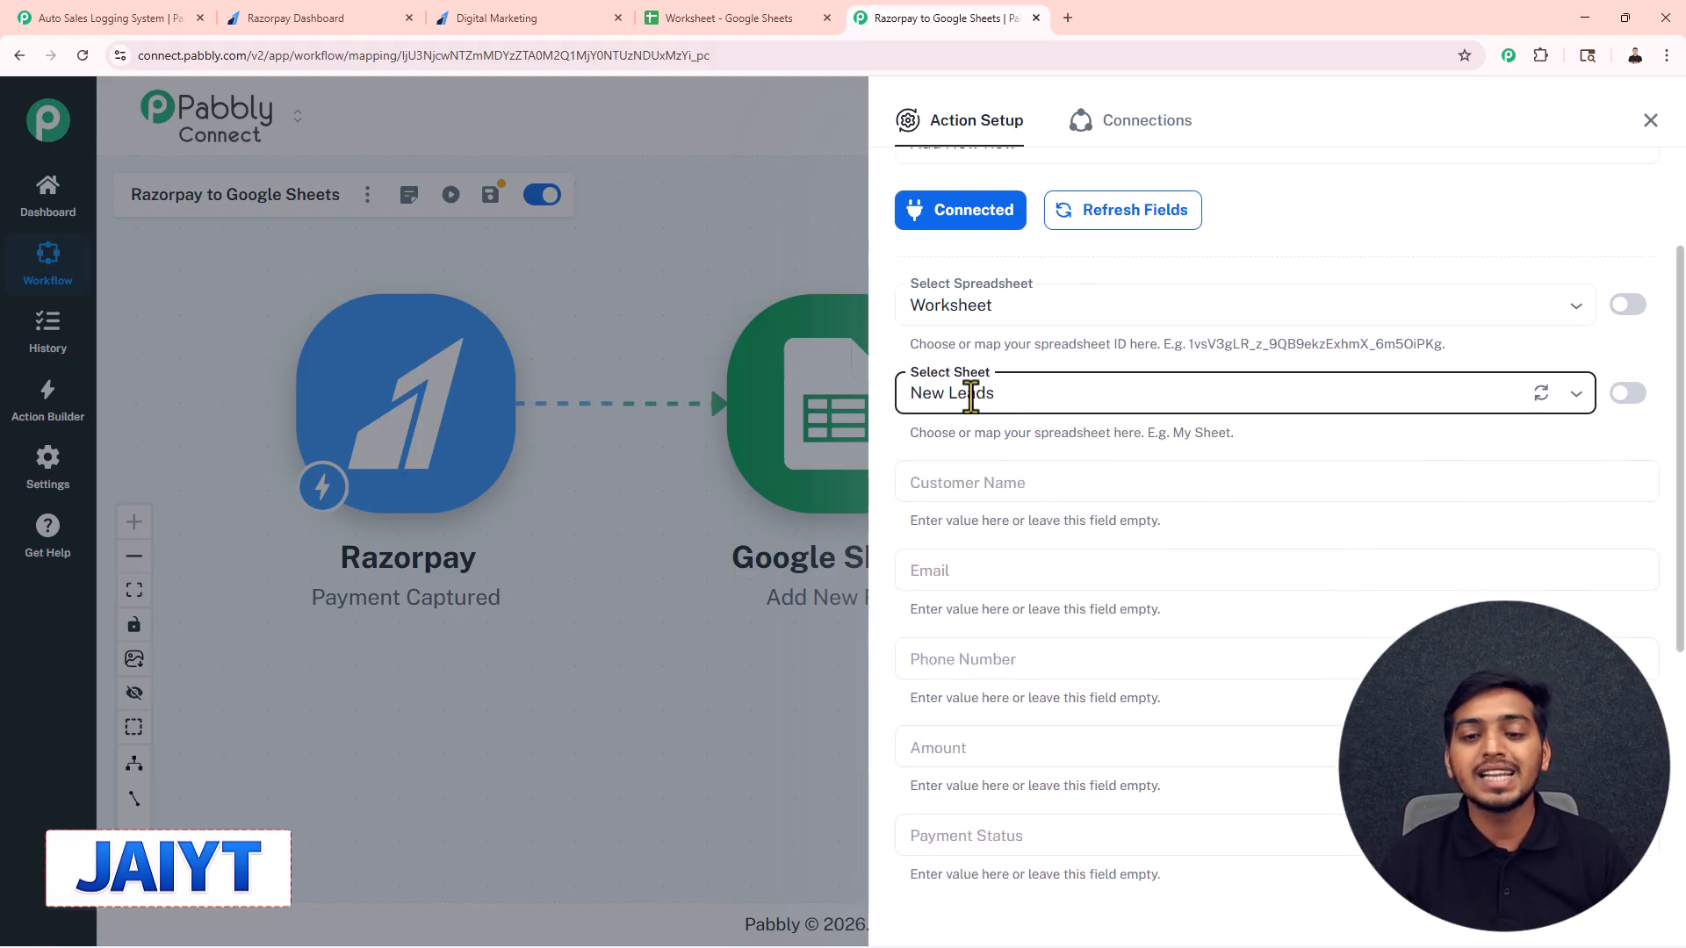
scroll(1001, 406, down, 2)
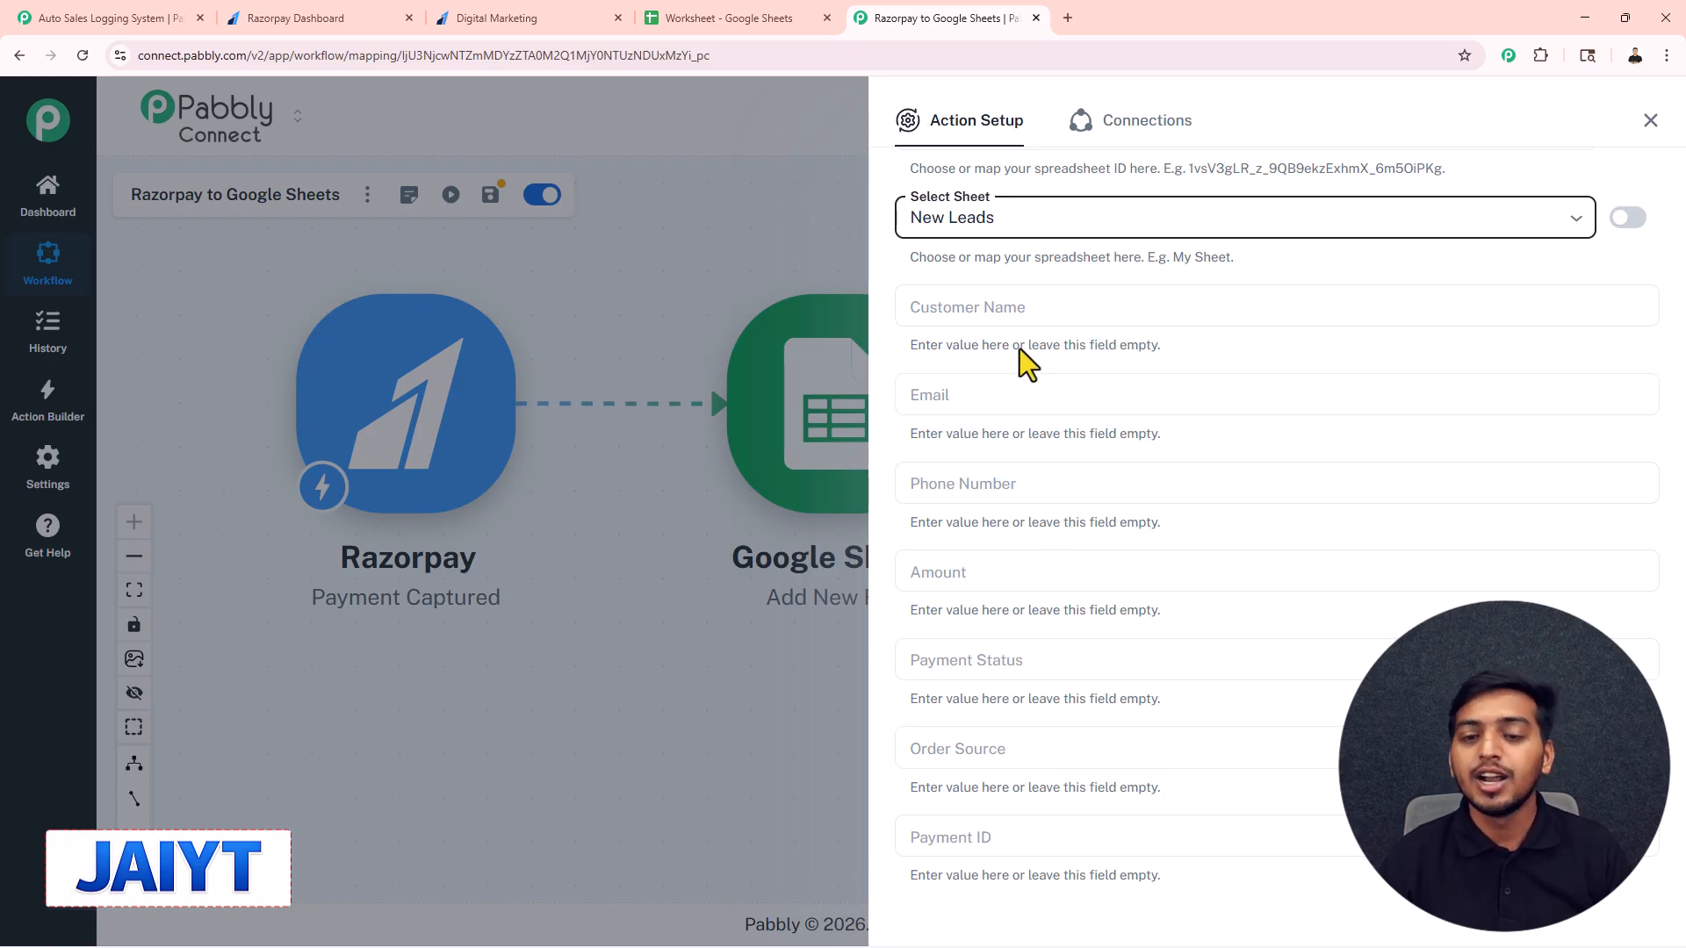
click(967, 259)
click(958, 316)
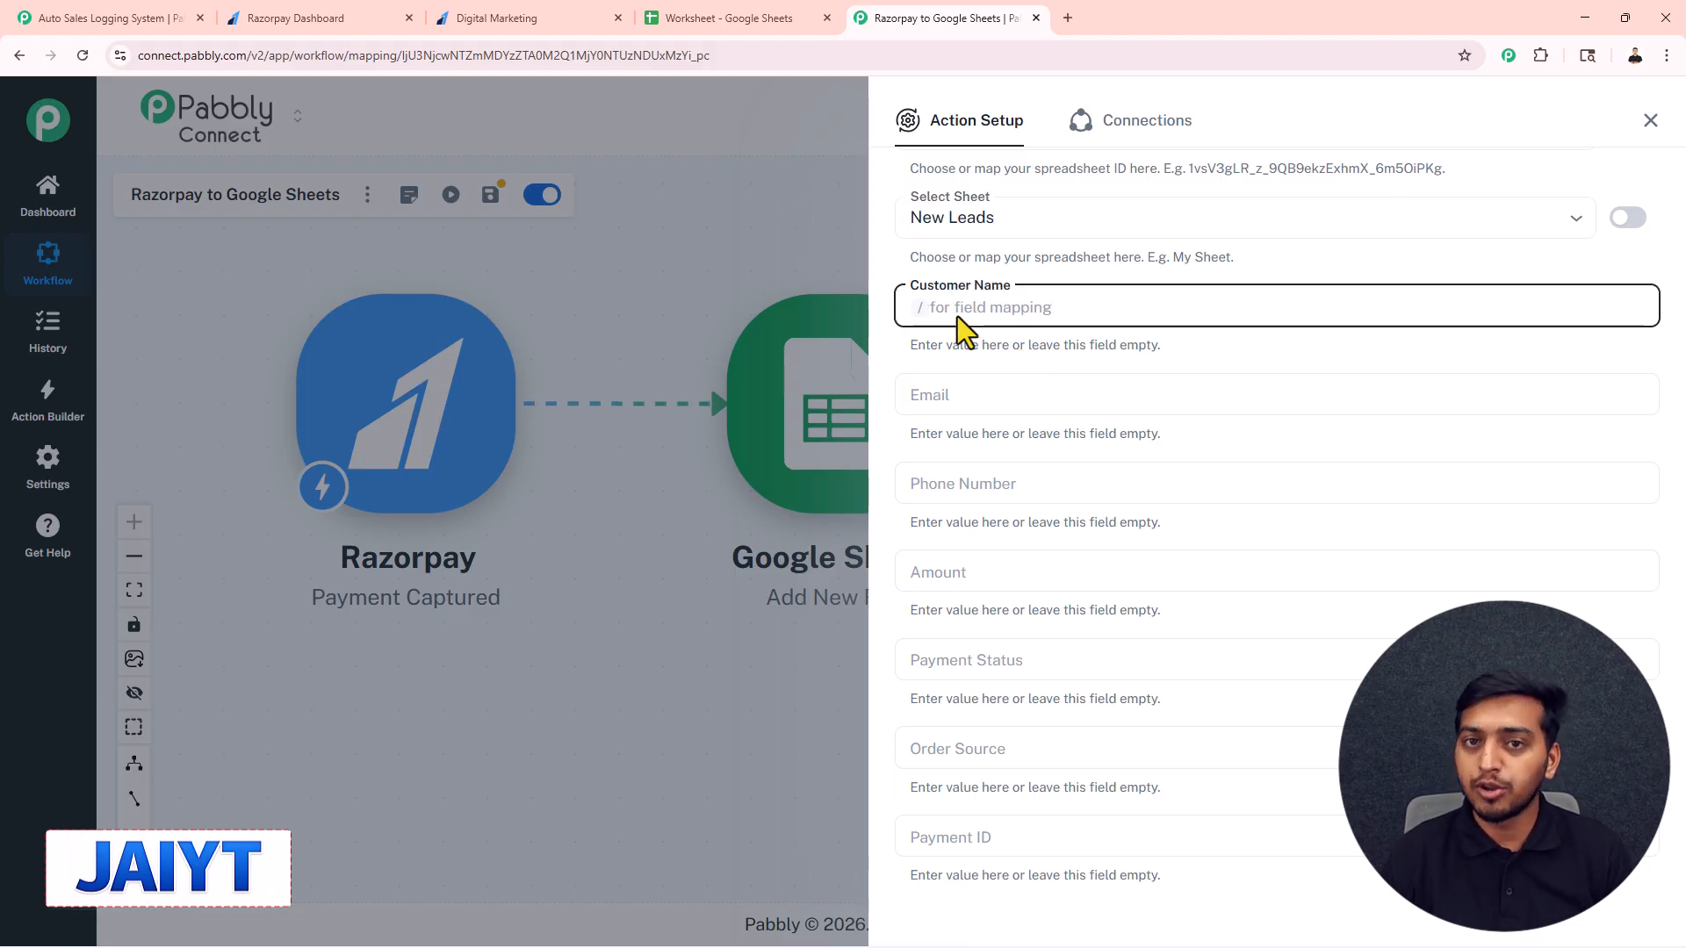
text(/)
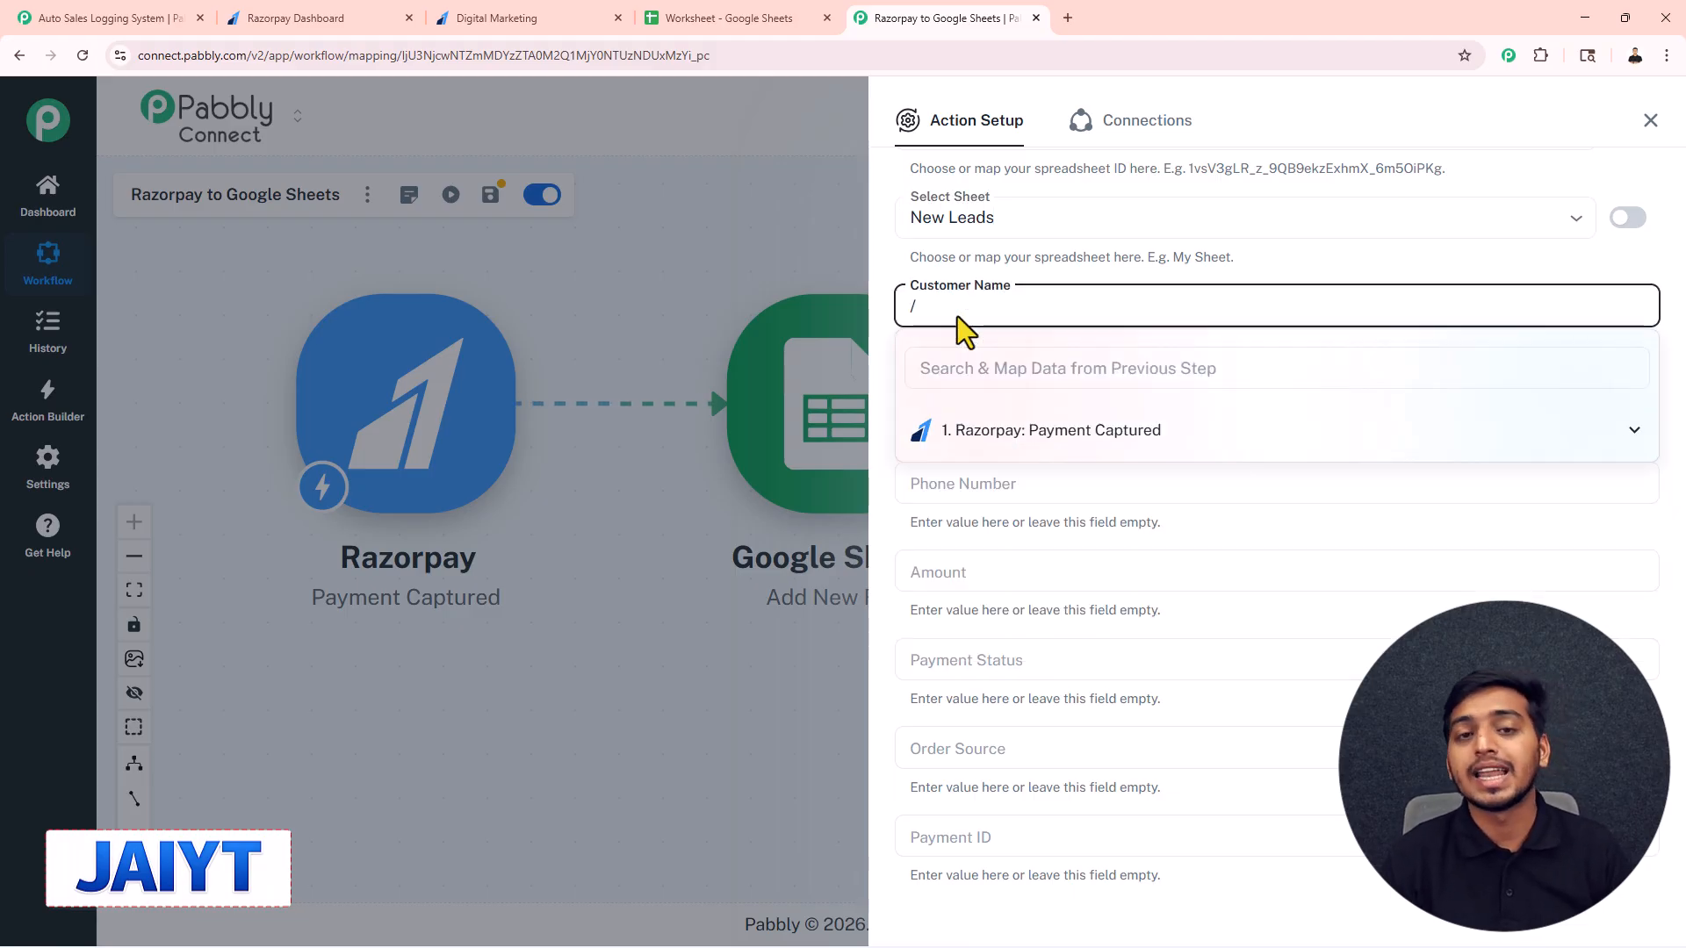
text(name)
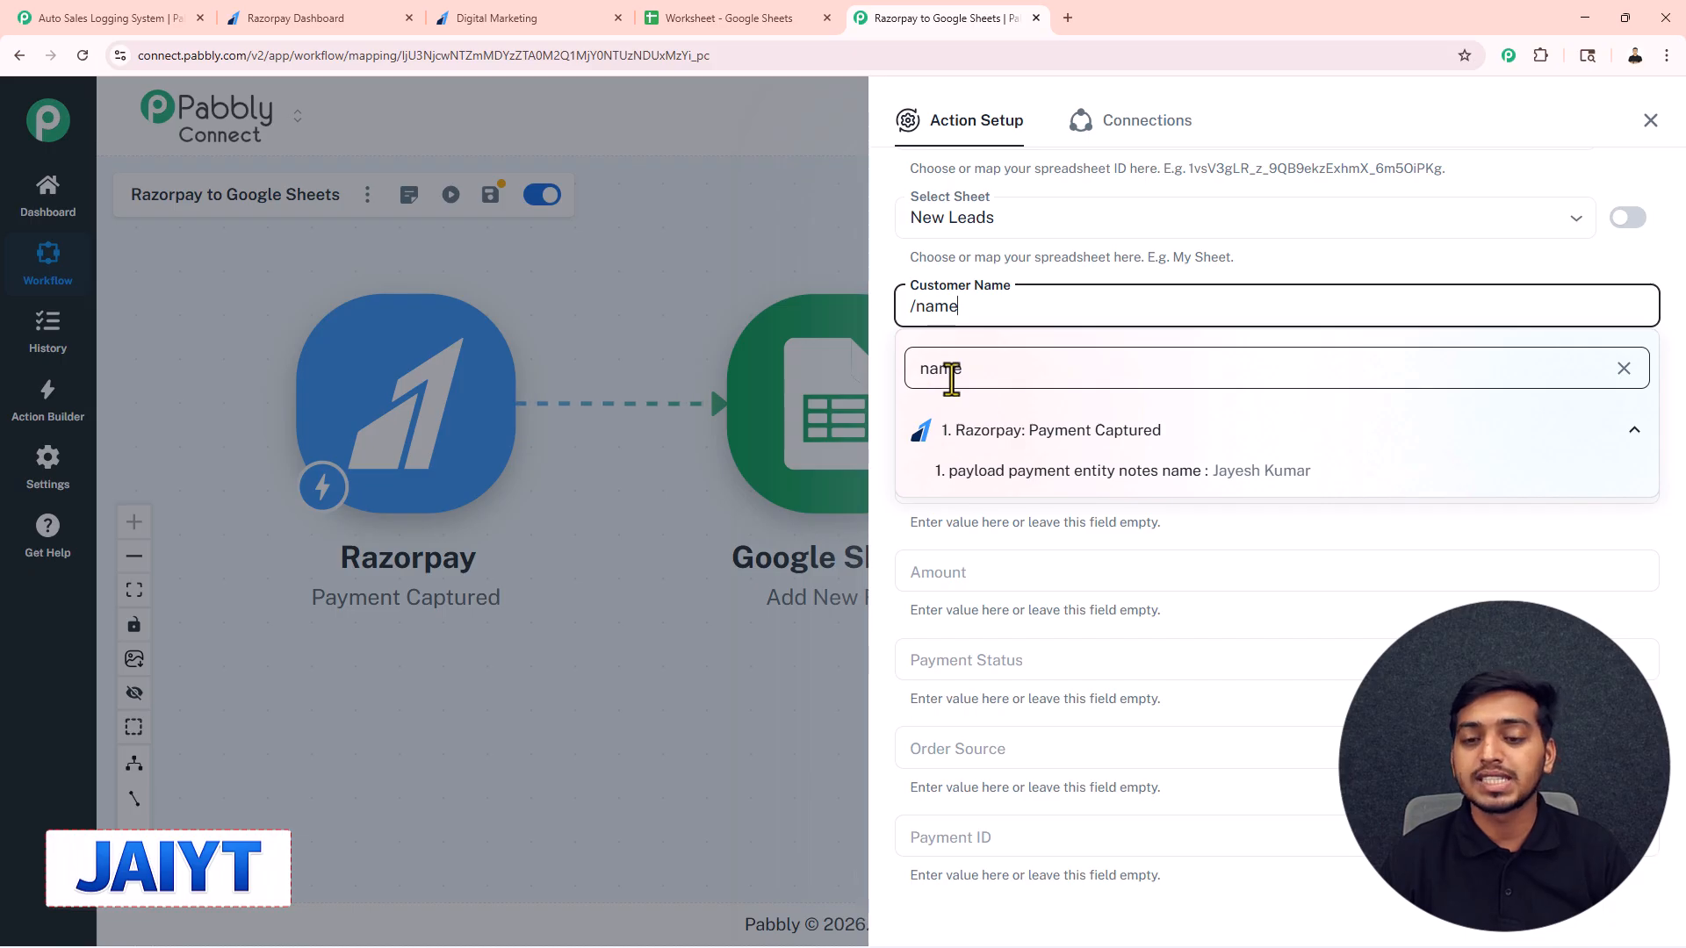
click(1275, 485)
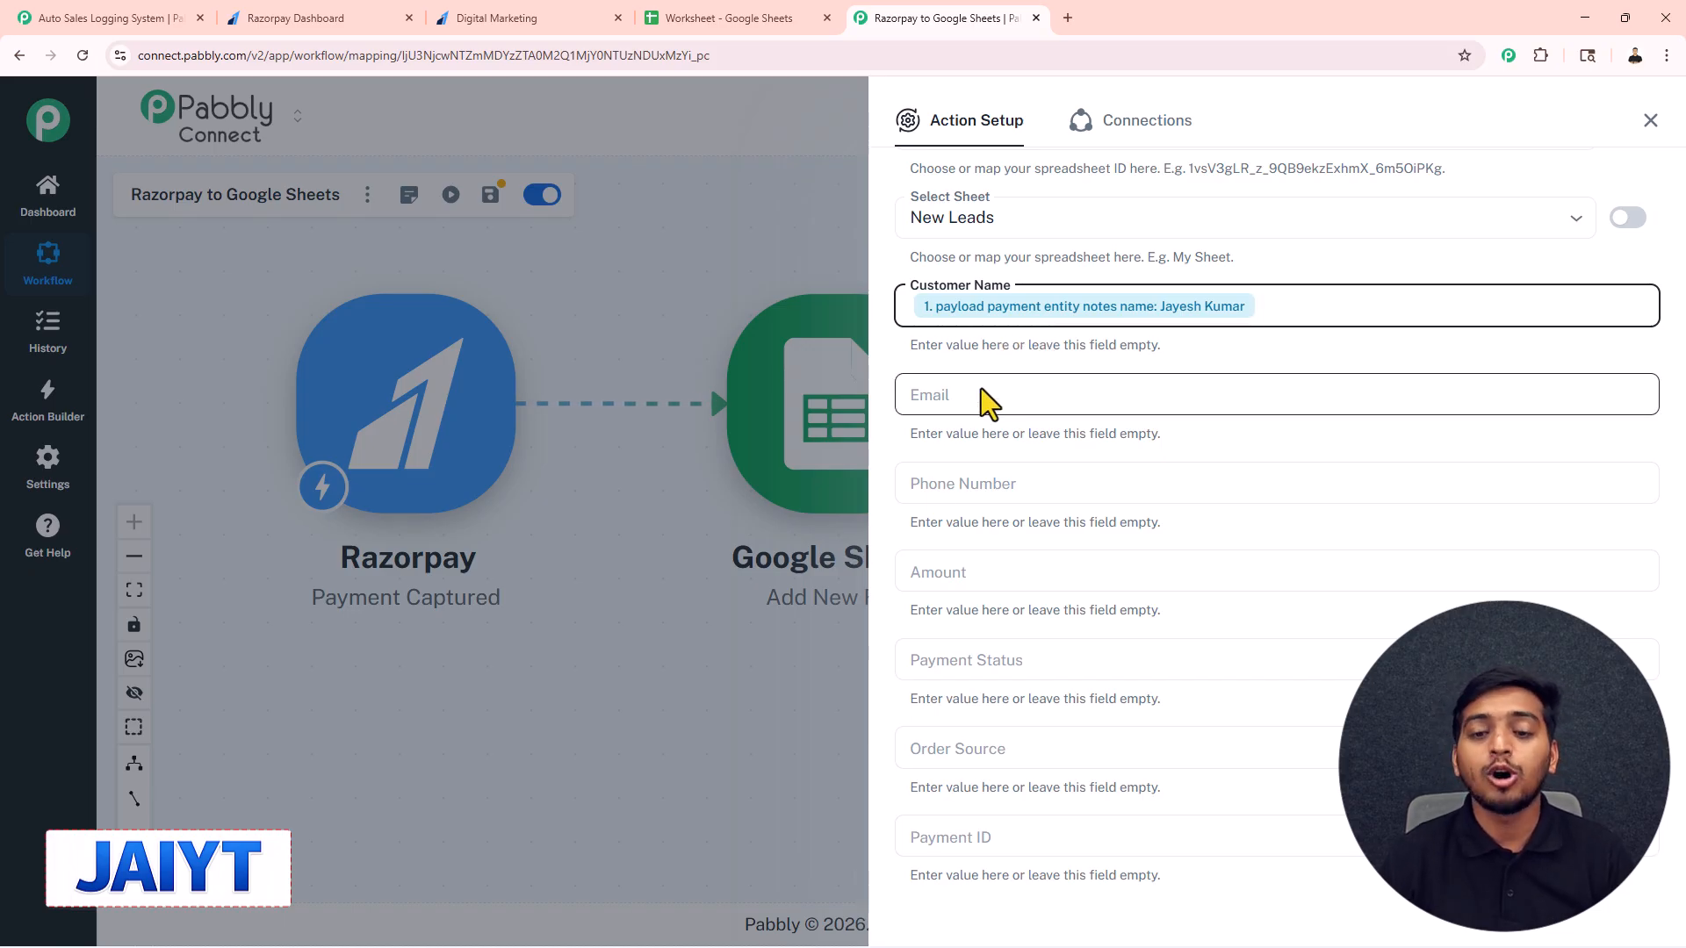
Map the Email field to the Razorpay value payload payment entity notes email.
click(939, 402)
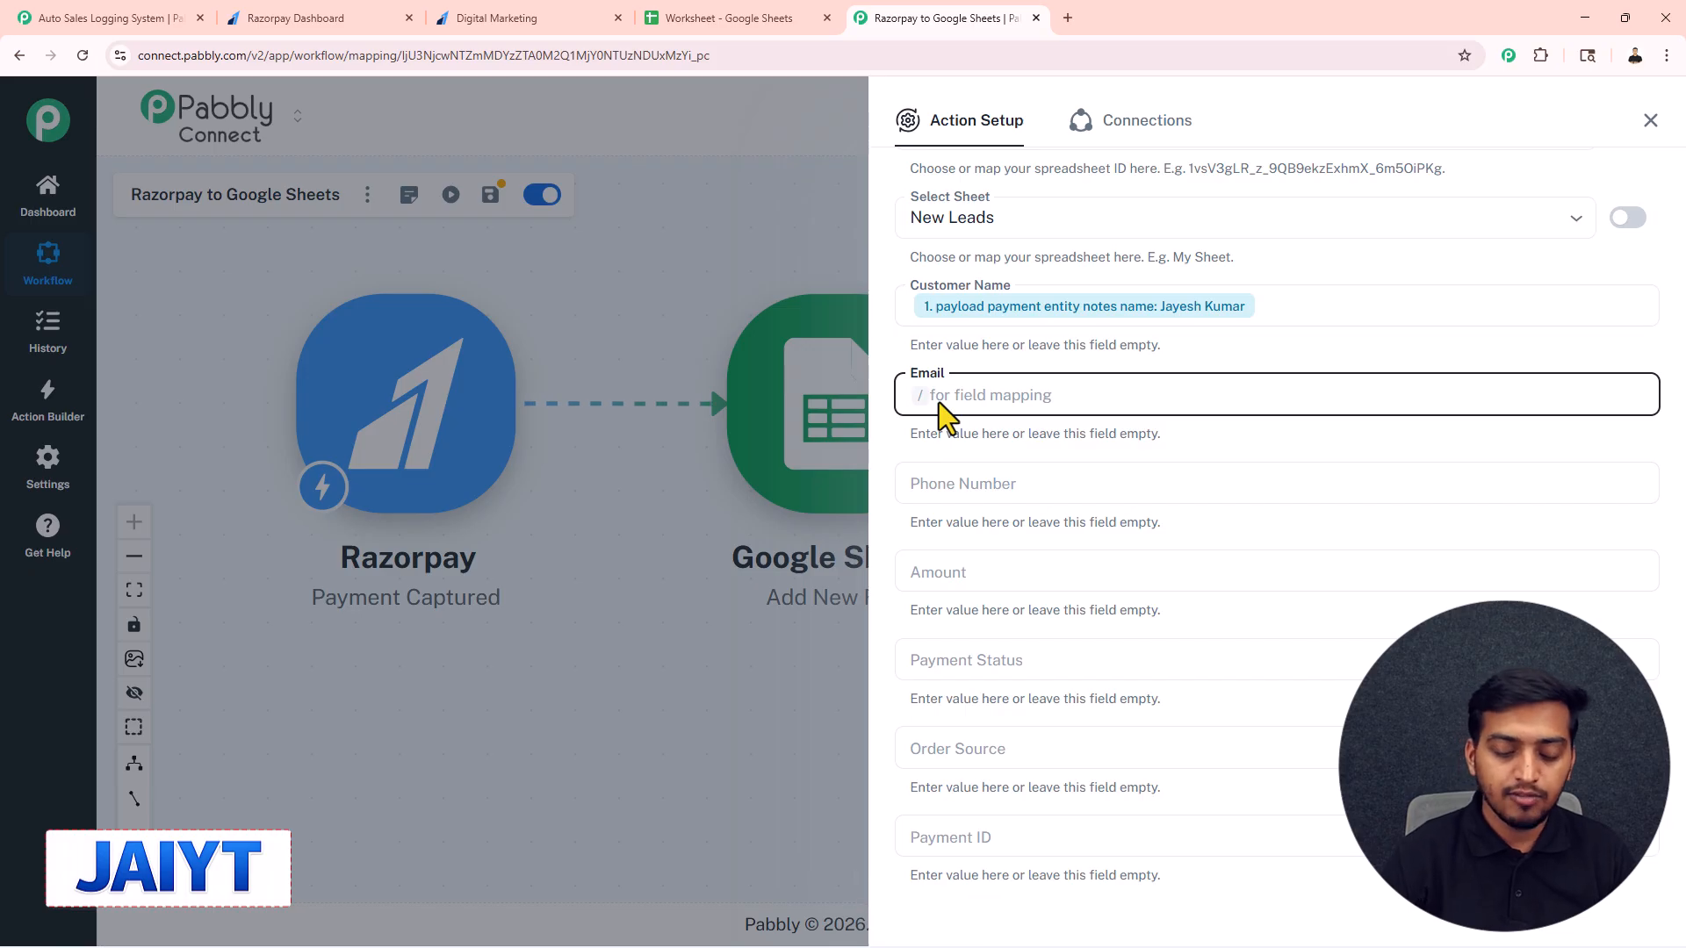
text(/@)
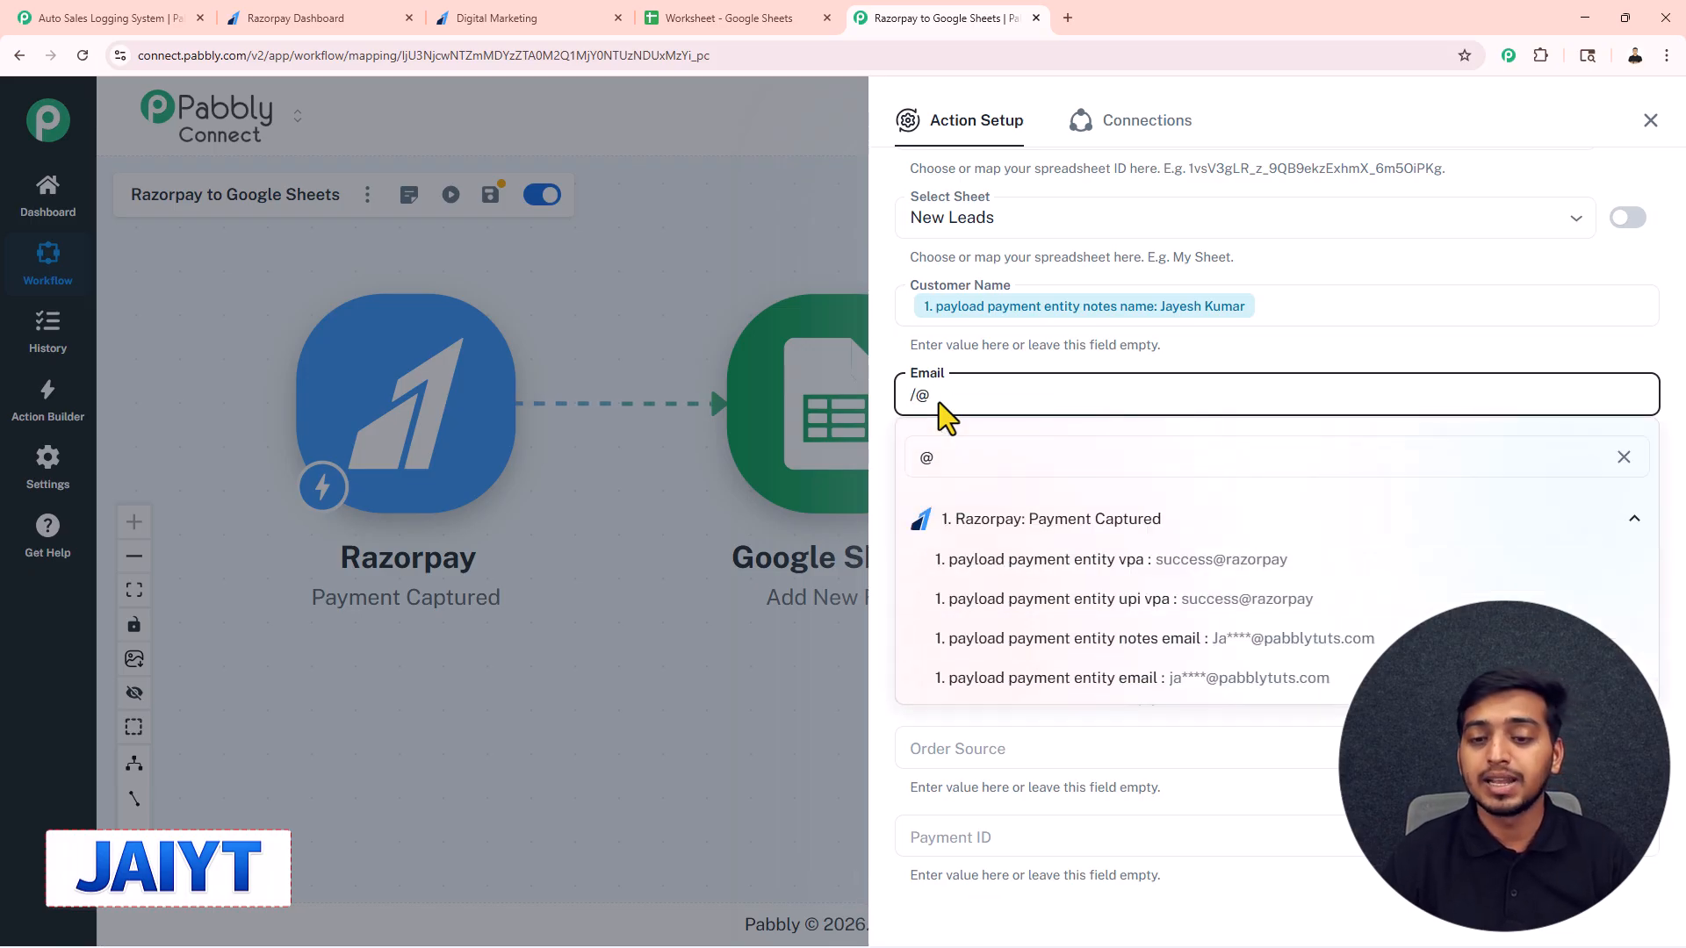
click(1245, 651)
Map the Phone Number field to the Razorpay value payload payment entity notes phone.
click(970, 485)
text(/9)
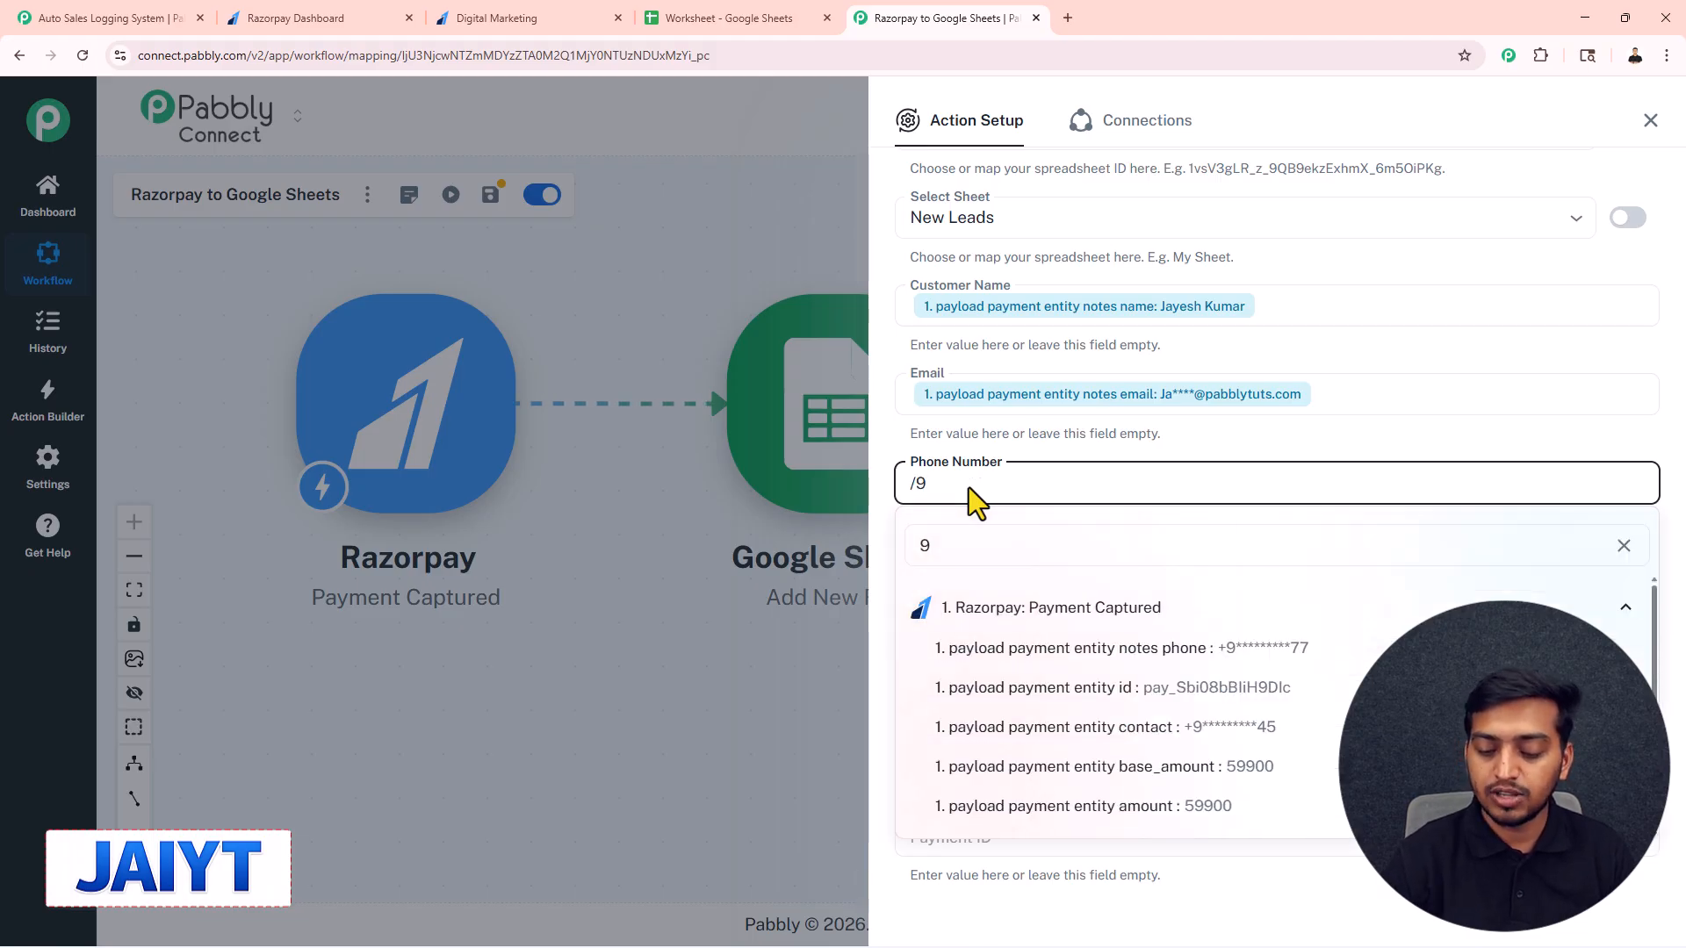
key(BackSpace)
text(77)
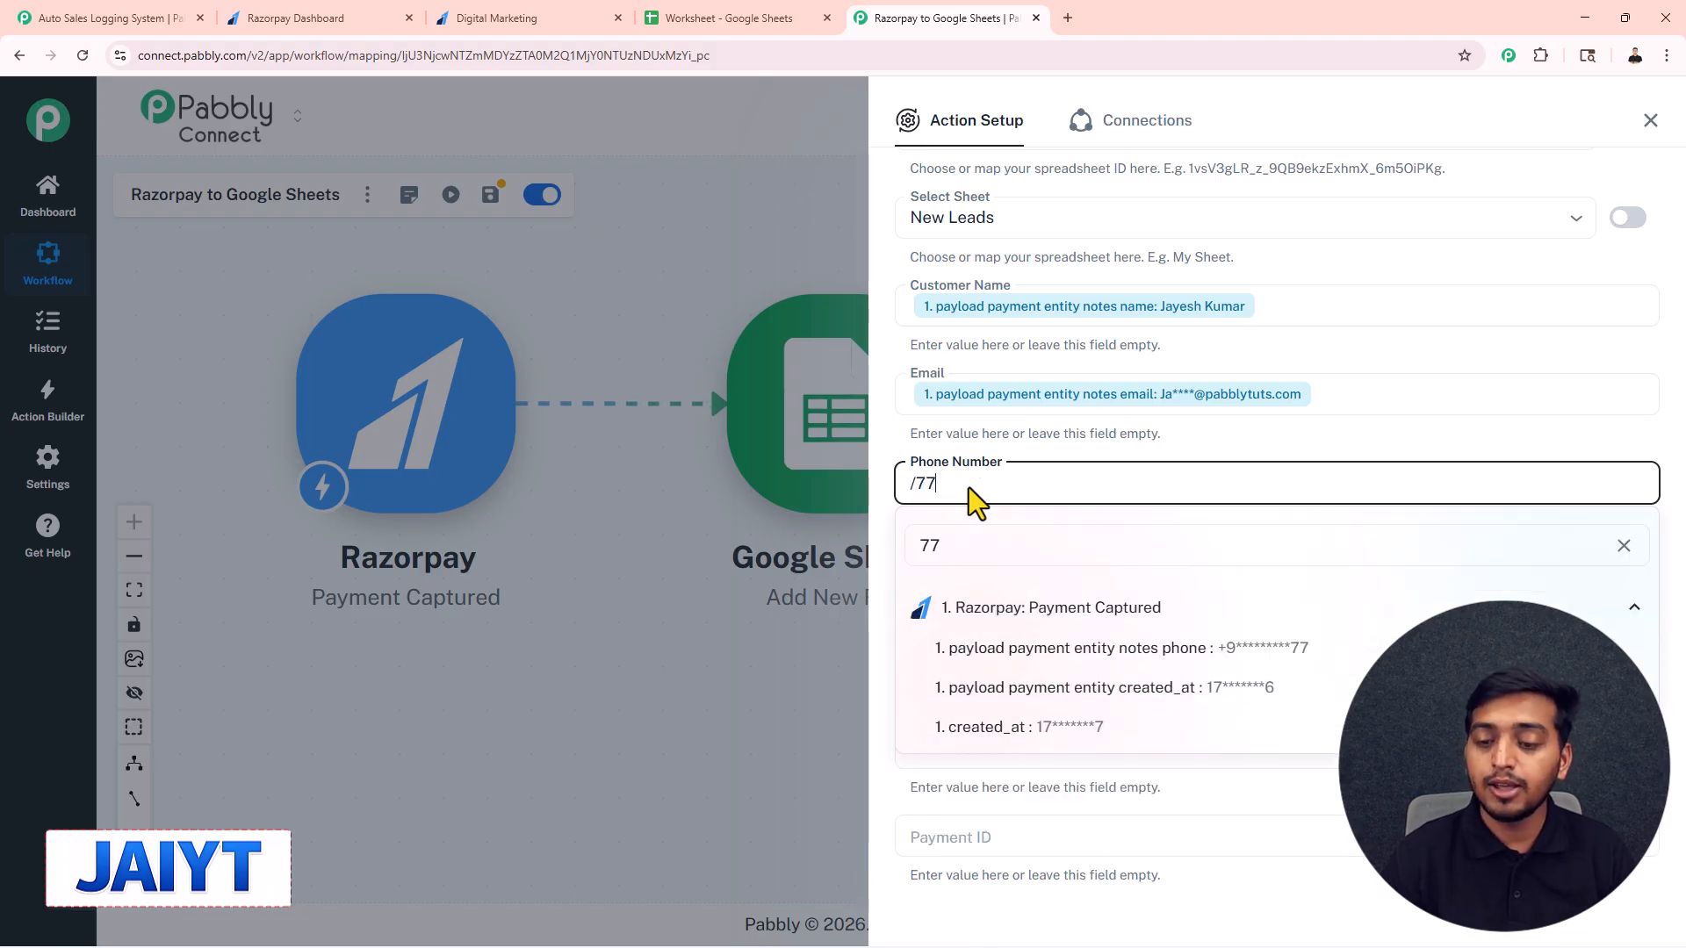
key(Return)
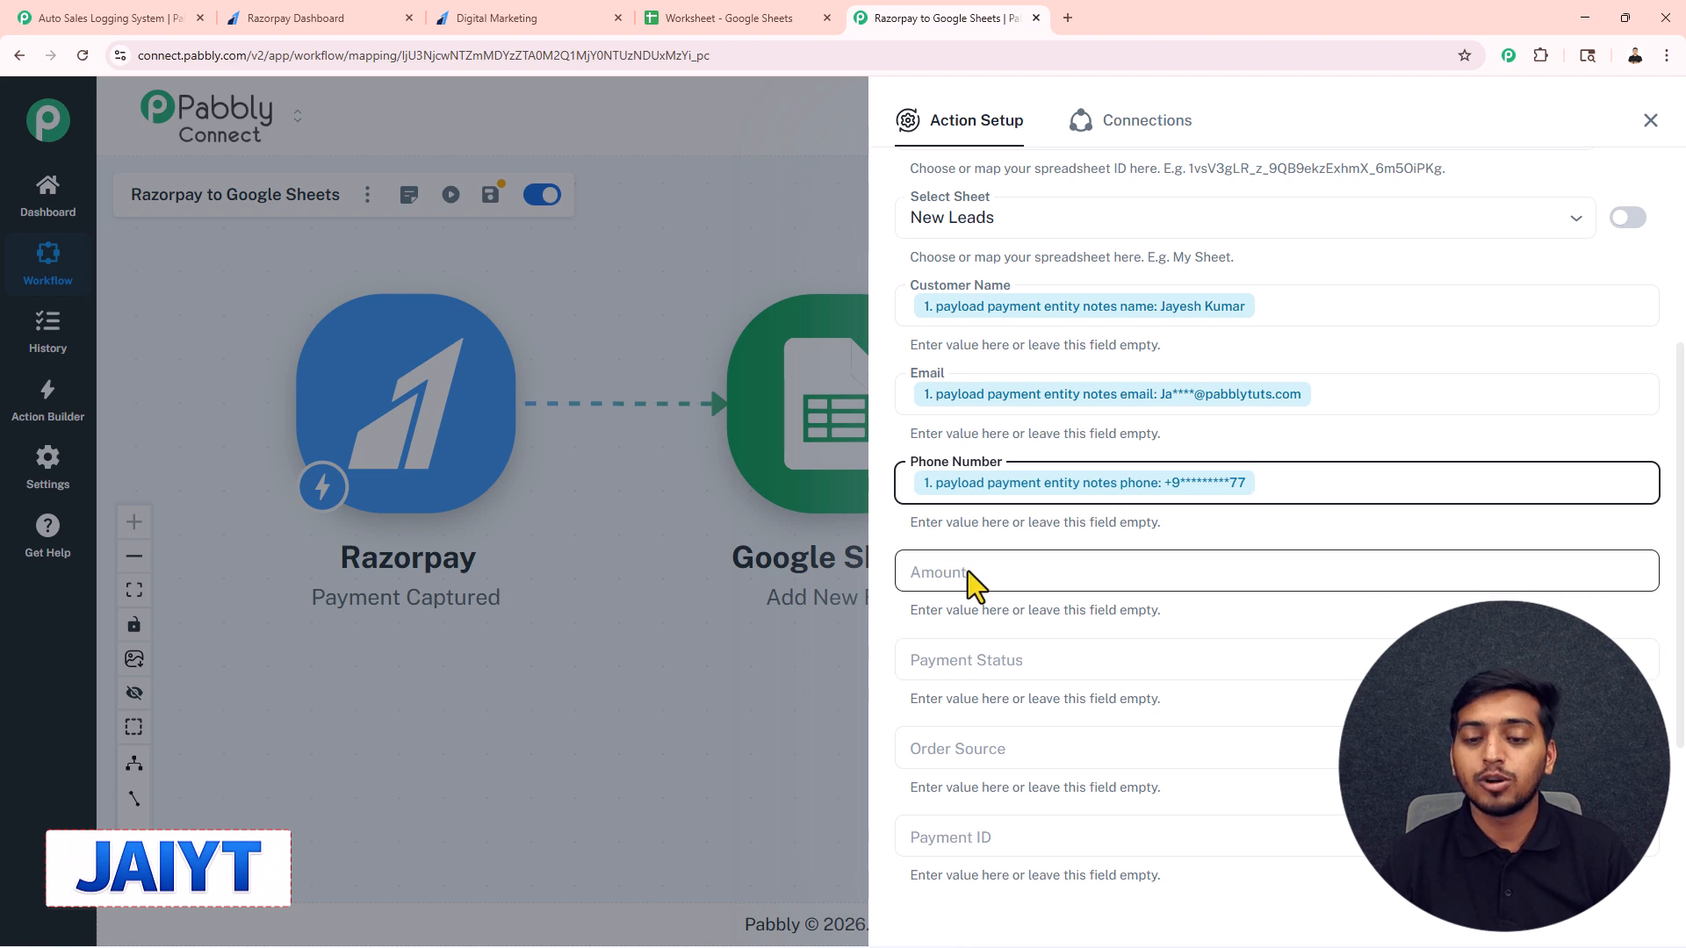
Search the Razorpay response data for 599 in the Amount field.
click(947, 578)
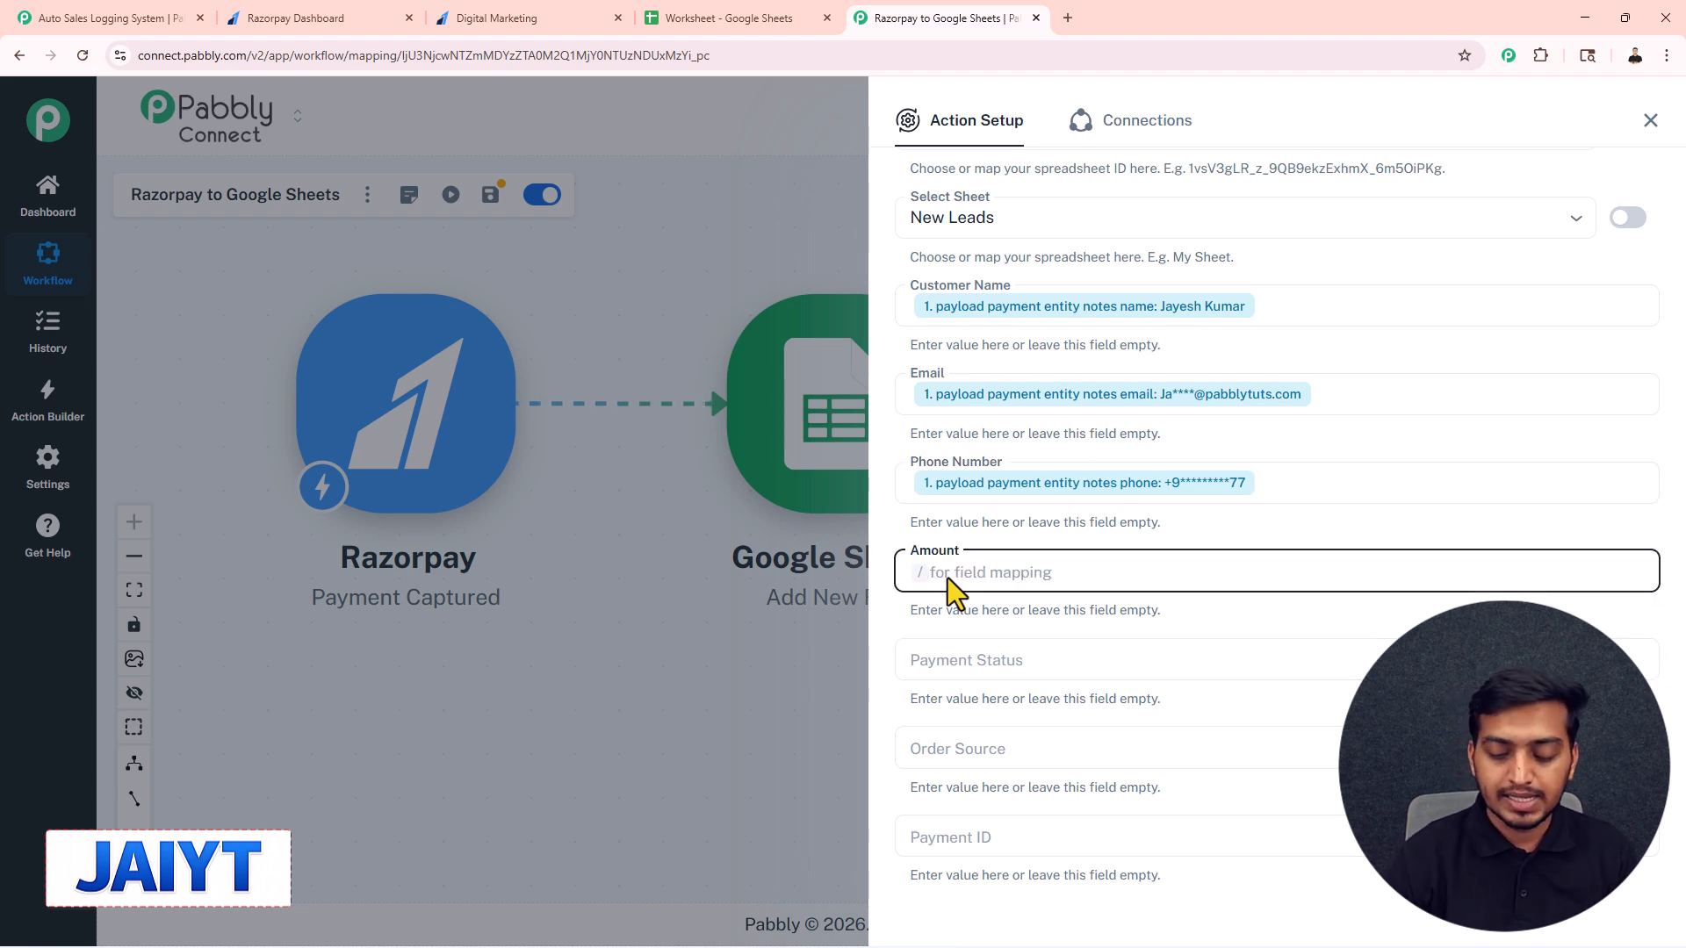
text(/599)
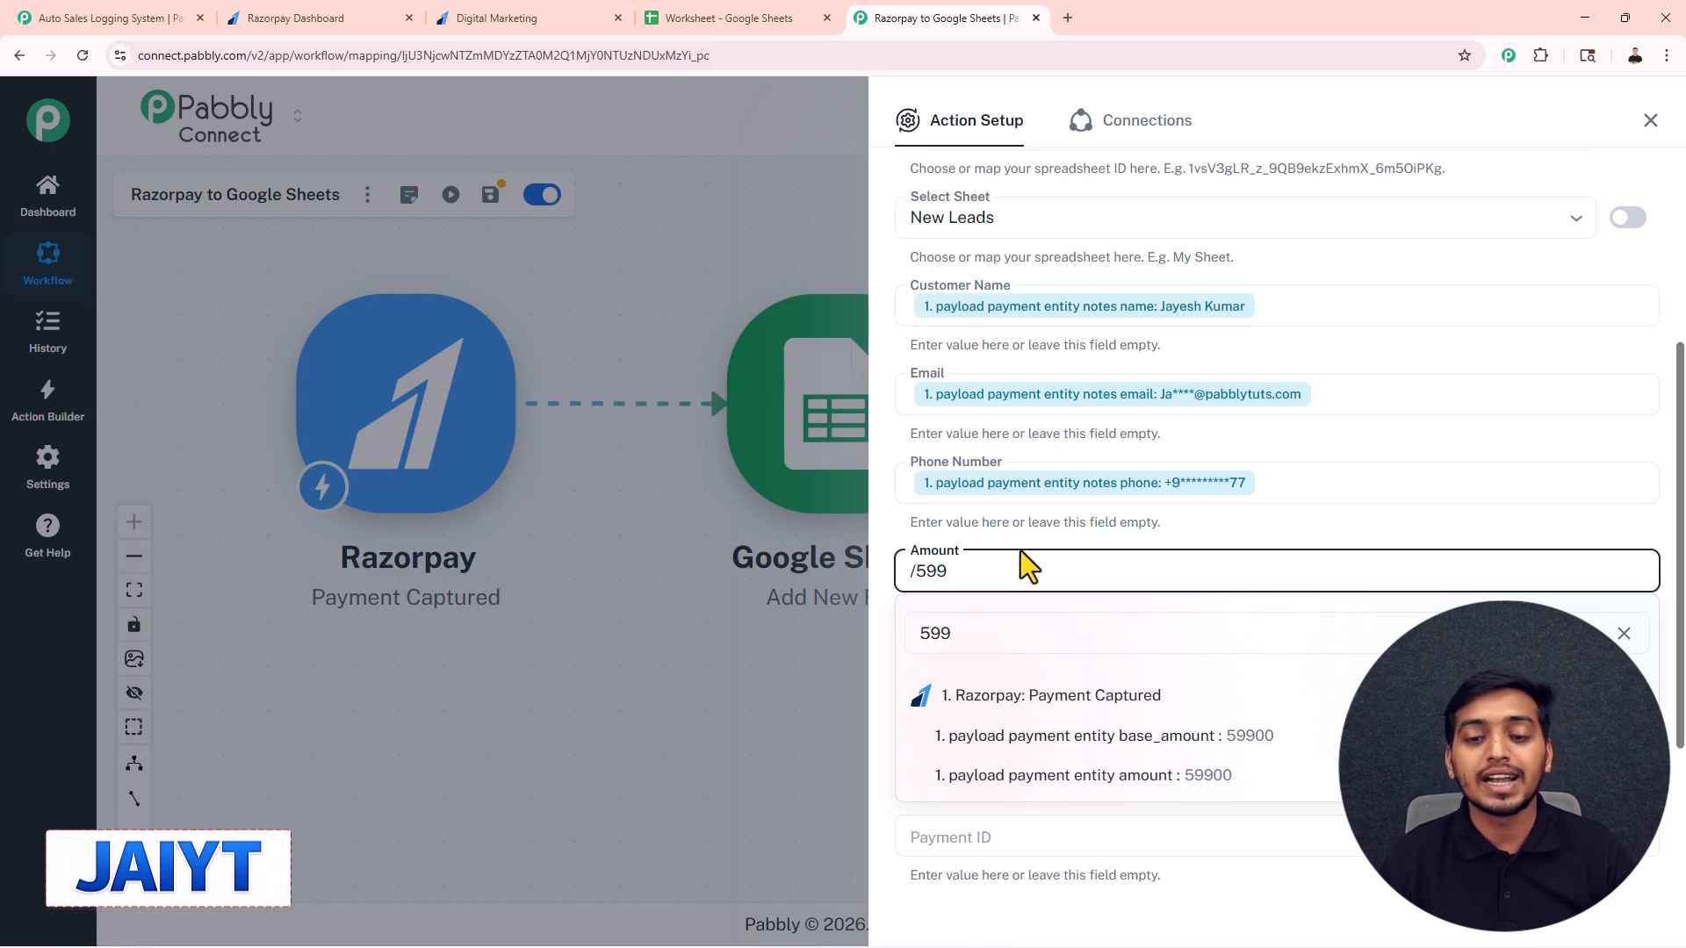
Map Payment Status, Order Source and Payment ID to the payment entity's status, method and id, and save the Google Sheets action.
scroll(1003, 448, down, 2)
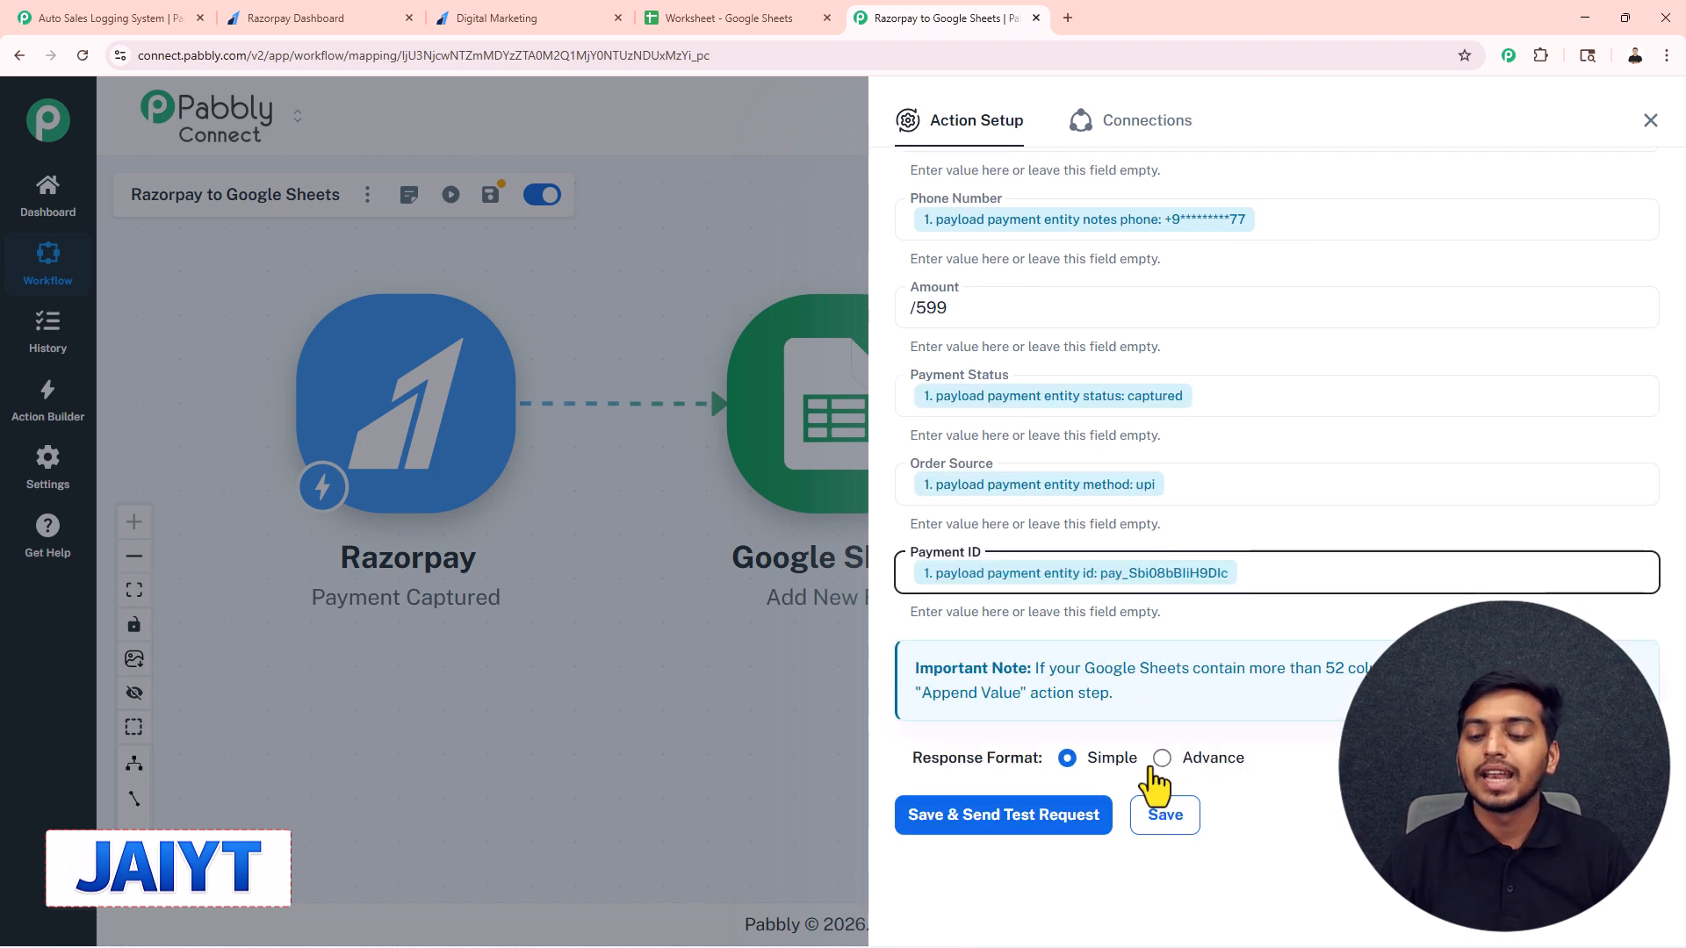
click(1169, 825)
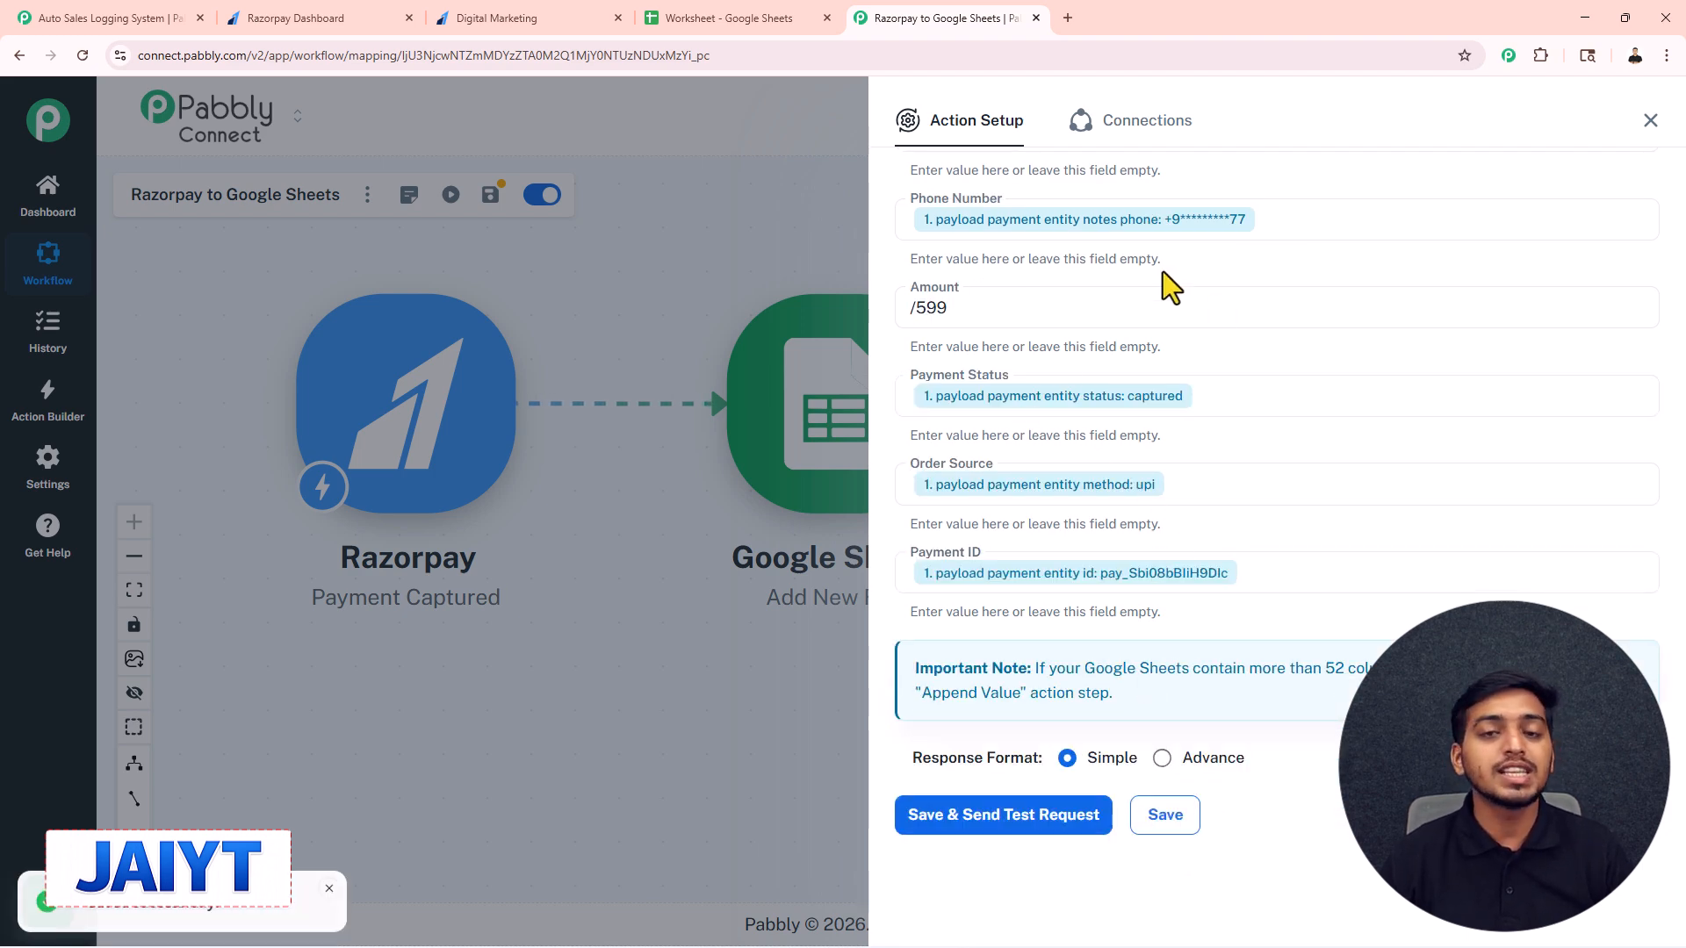
click(1647, 120)
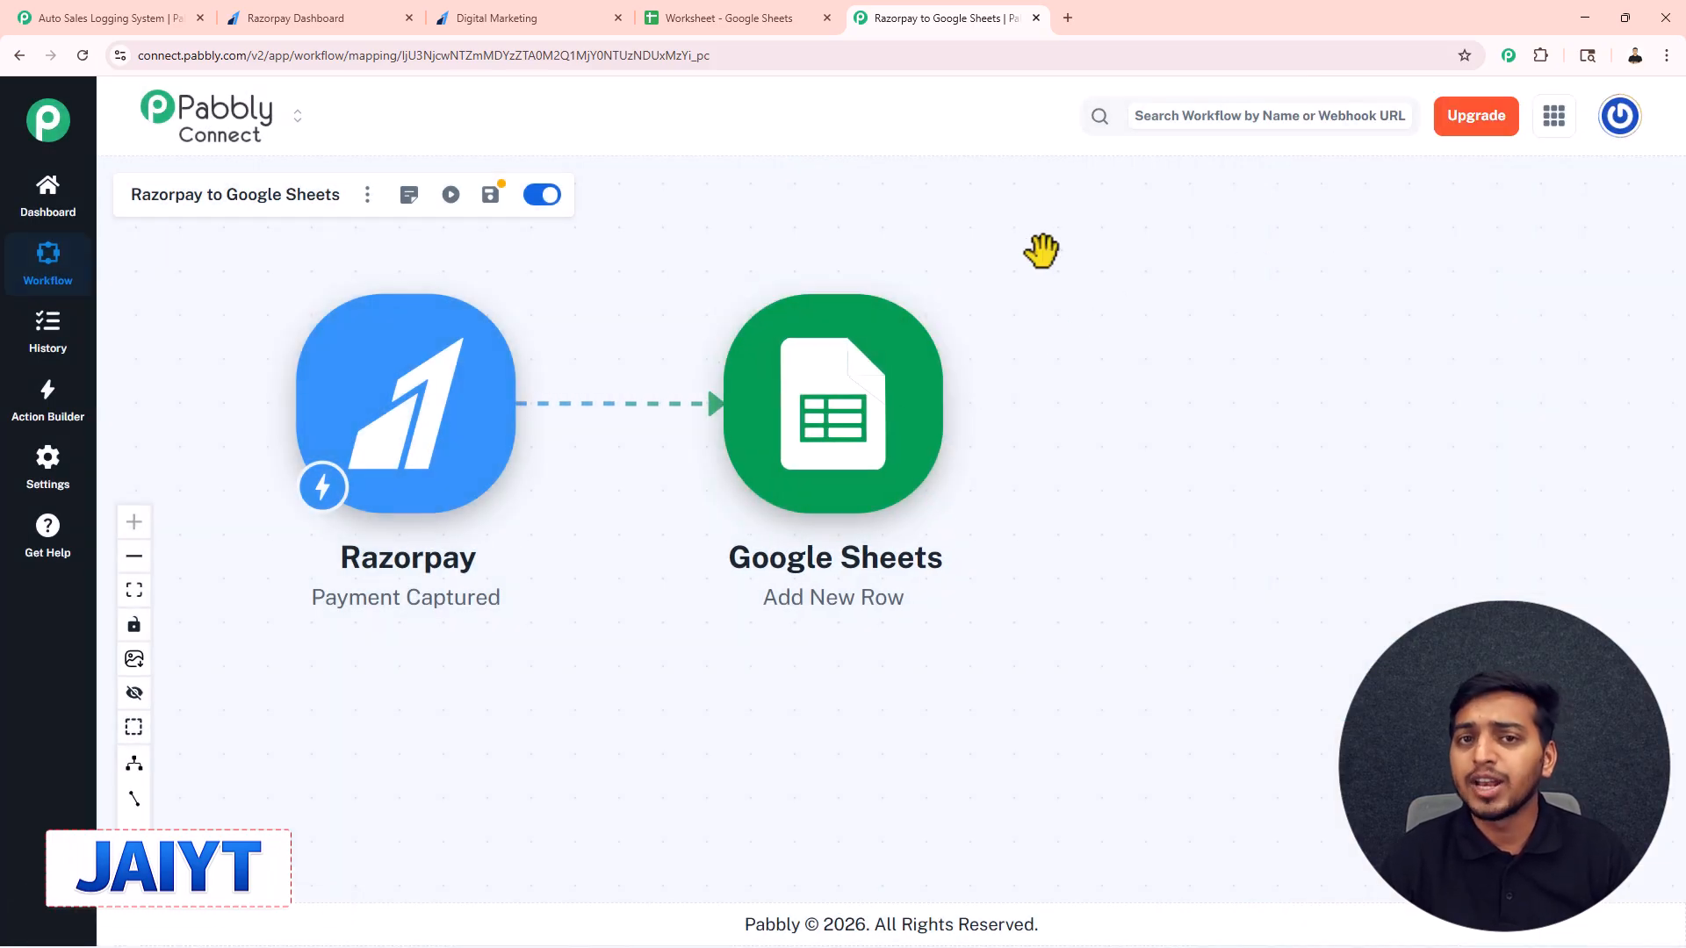
Add a Number Formatter (Pabbly) action directly after the Razorpay trigger, with the Perform Math Operation event, and connect it.
click(541, 415)
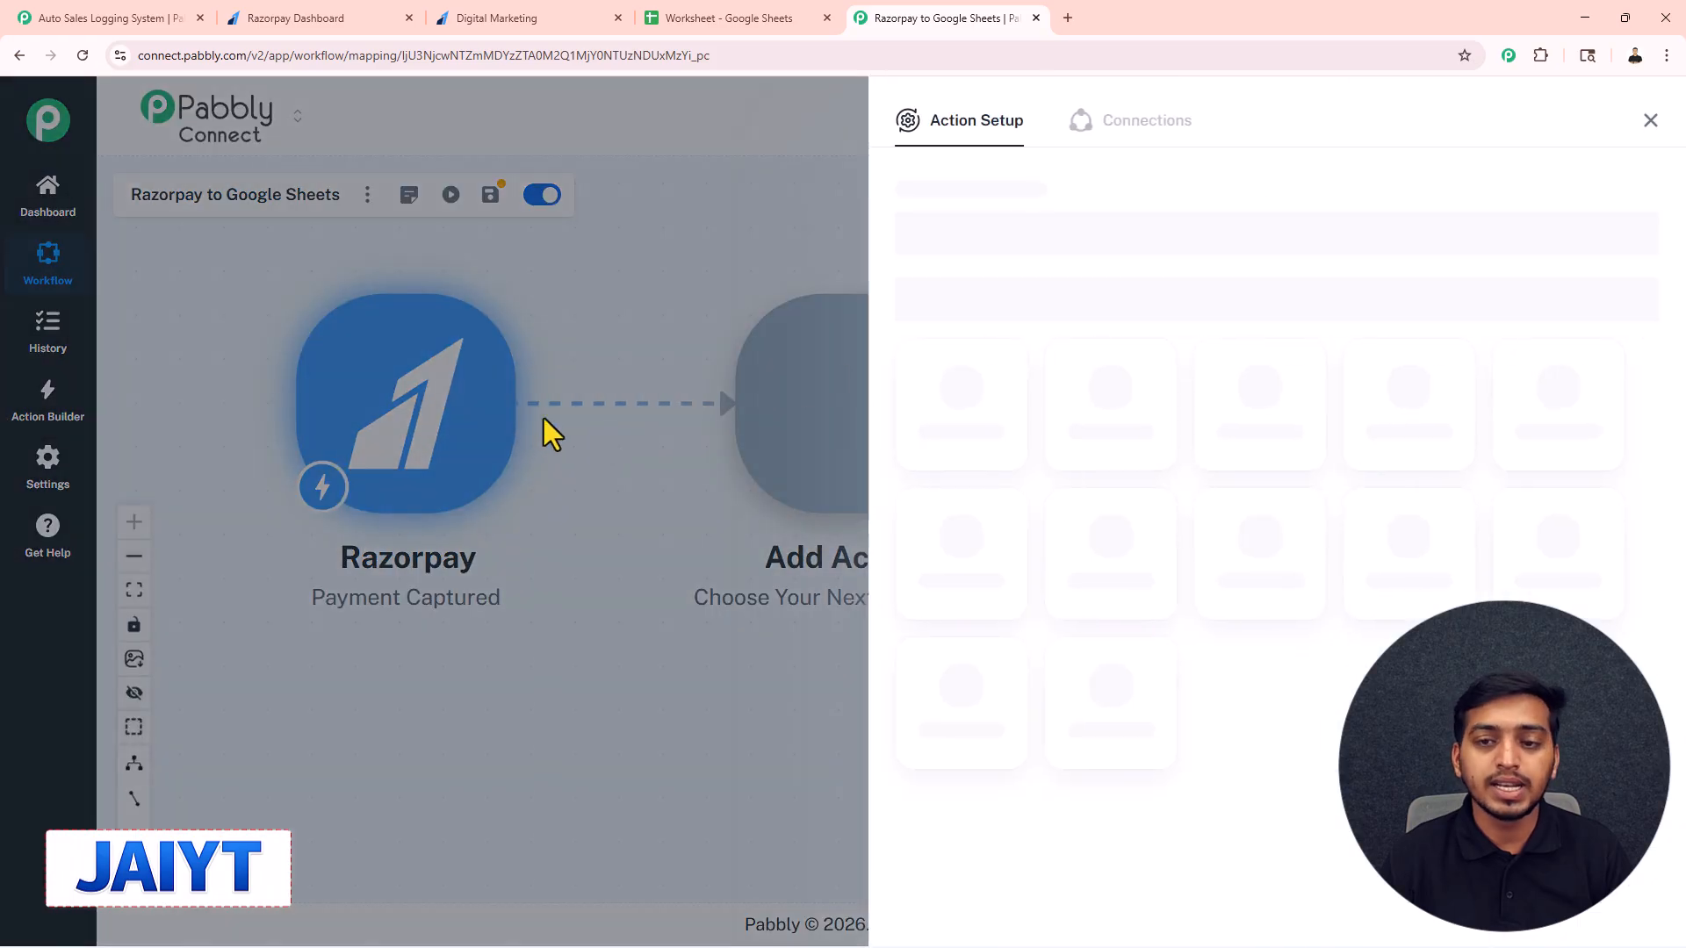
click(957, 229)
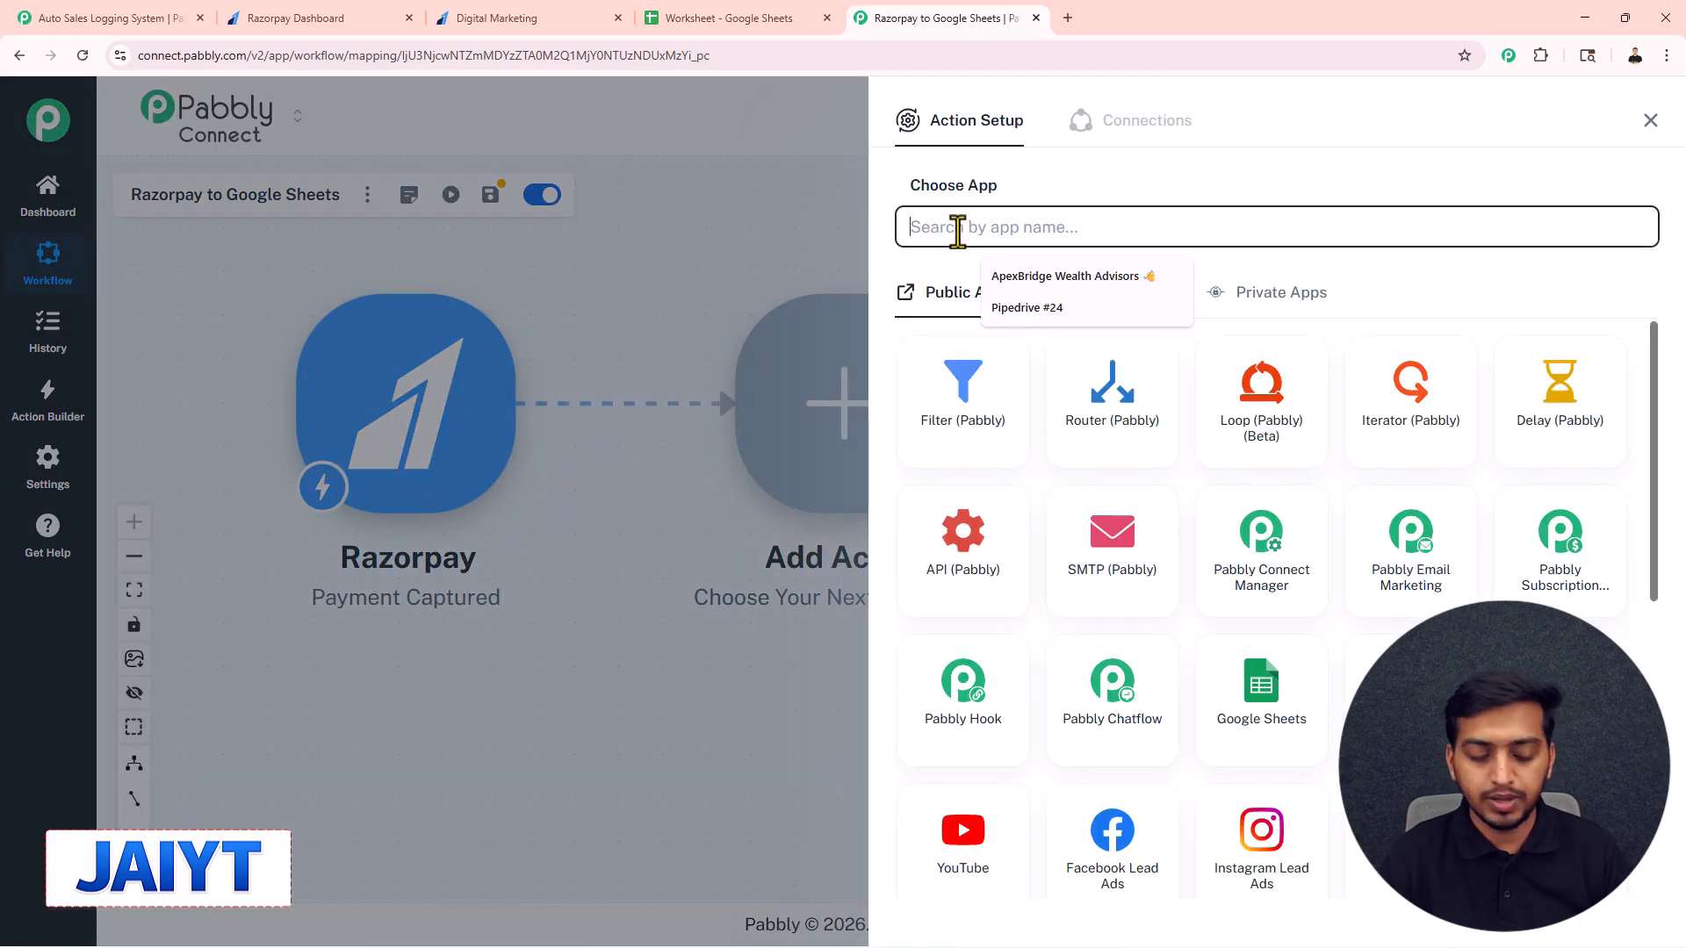
text(number)
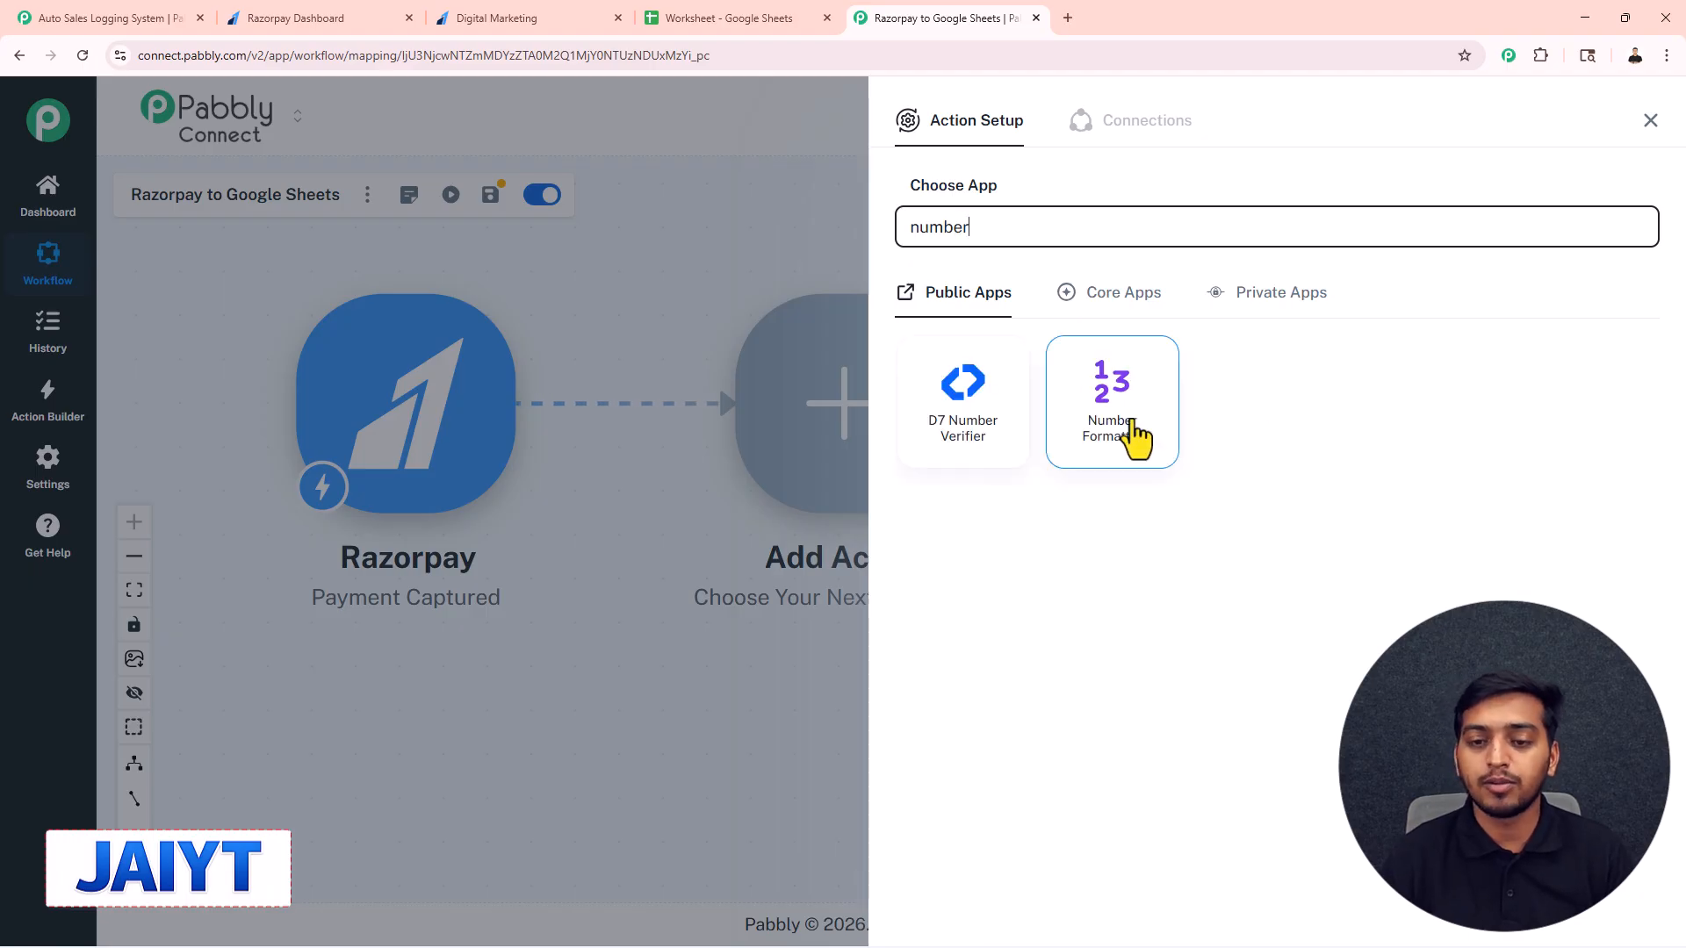
click(1113, 400)
click(1010, 315)
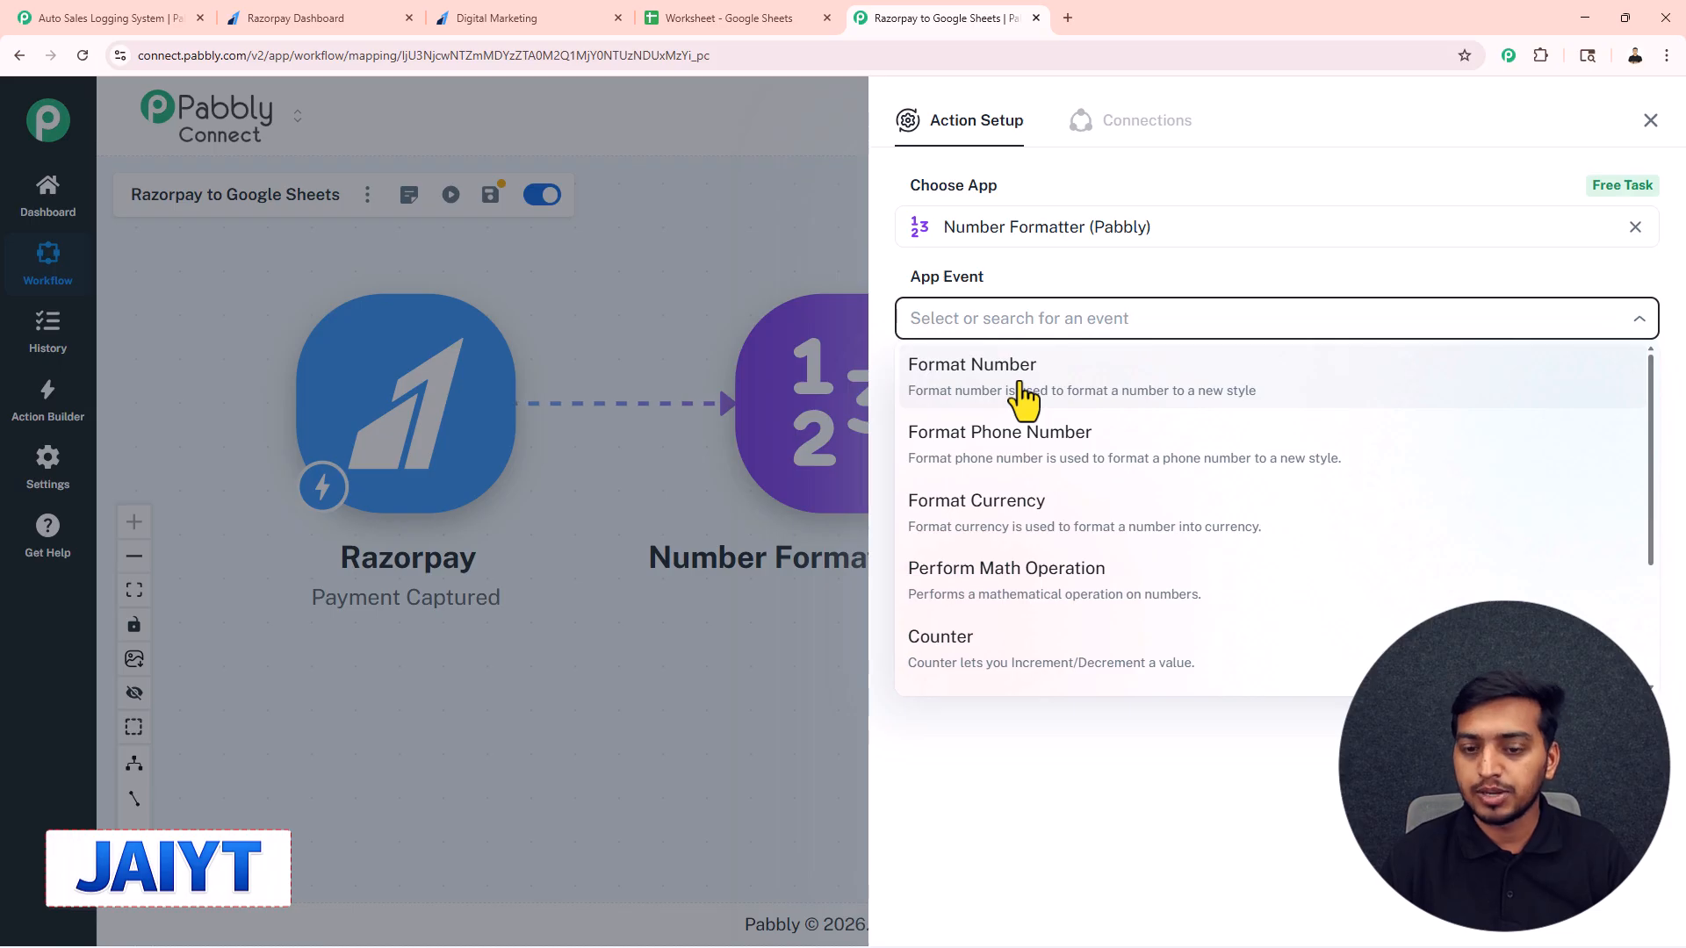
click(973, 584)
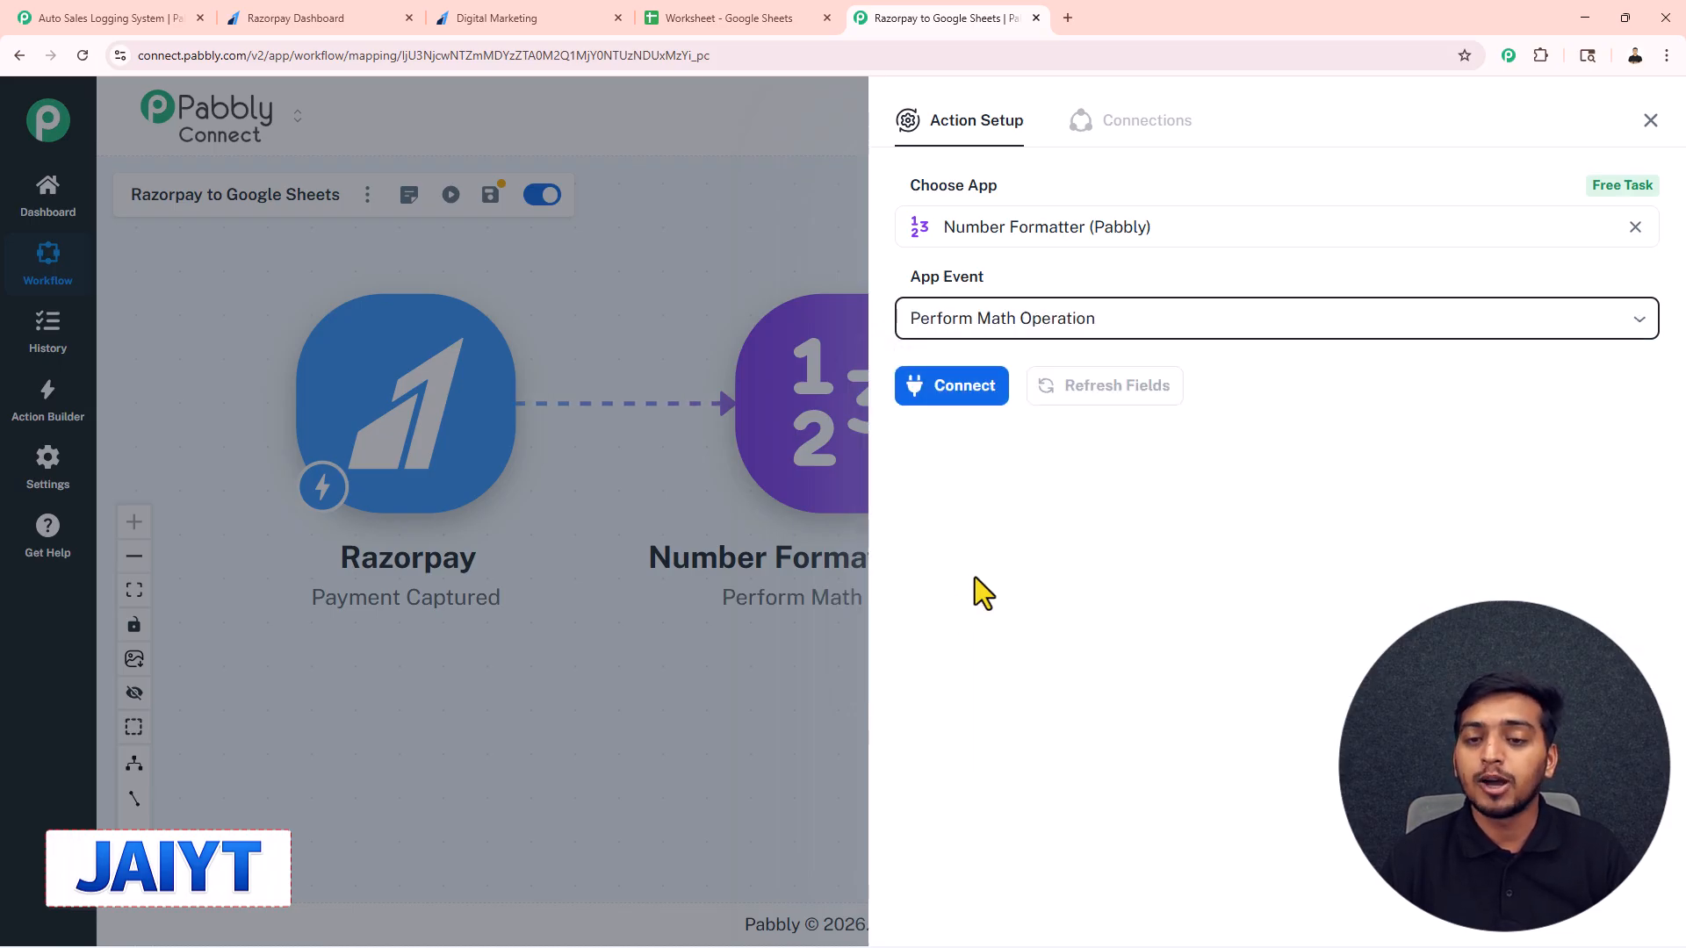
click(967, 394)
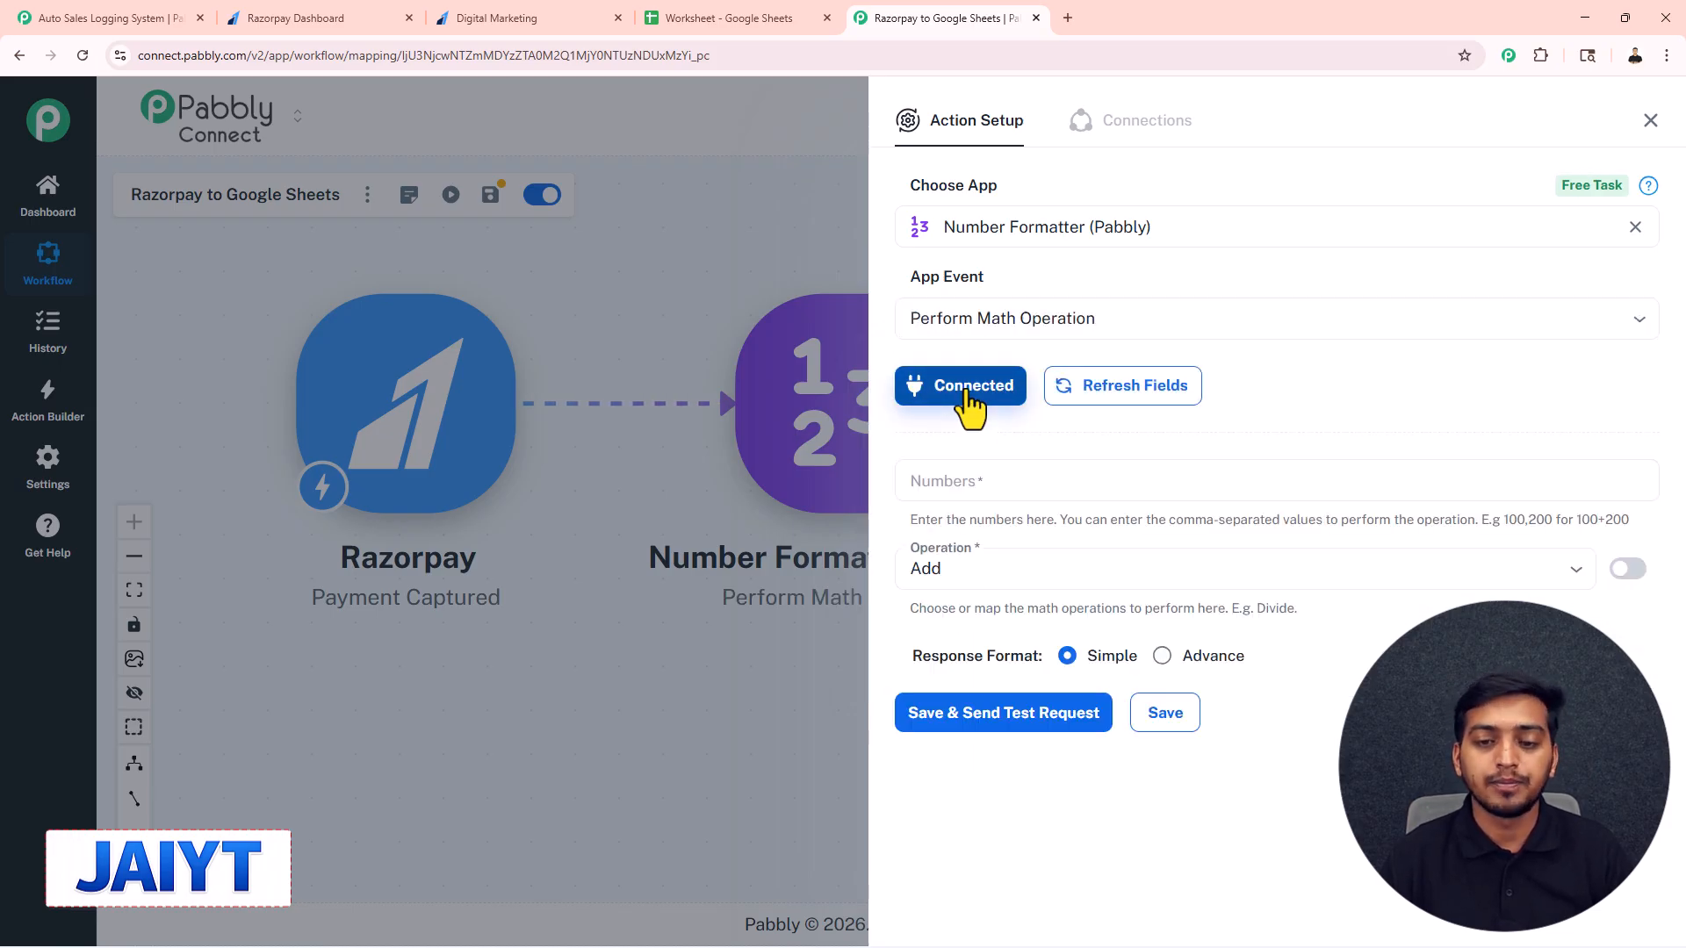
Set the math operation to Divide, with the Razorpay payload payment entity amount and 100 as its comma-separated numbers.
click(935, 487)
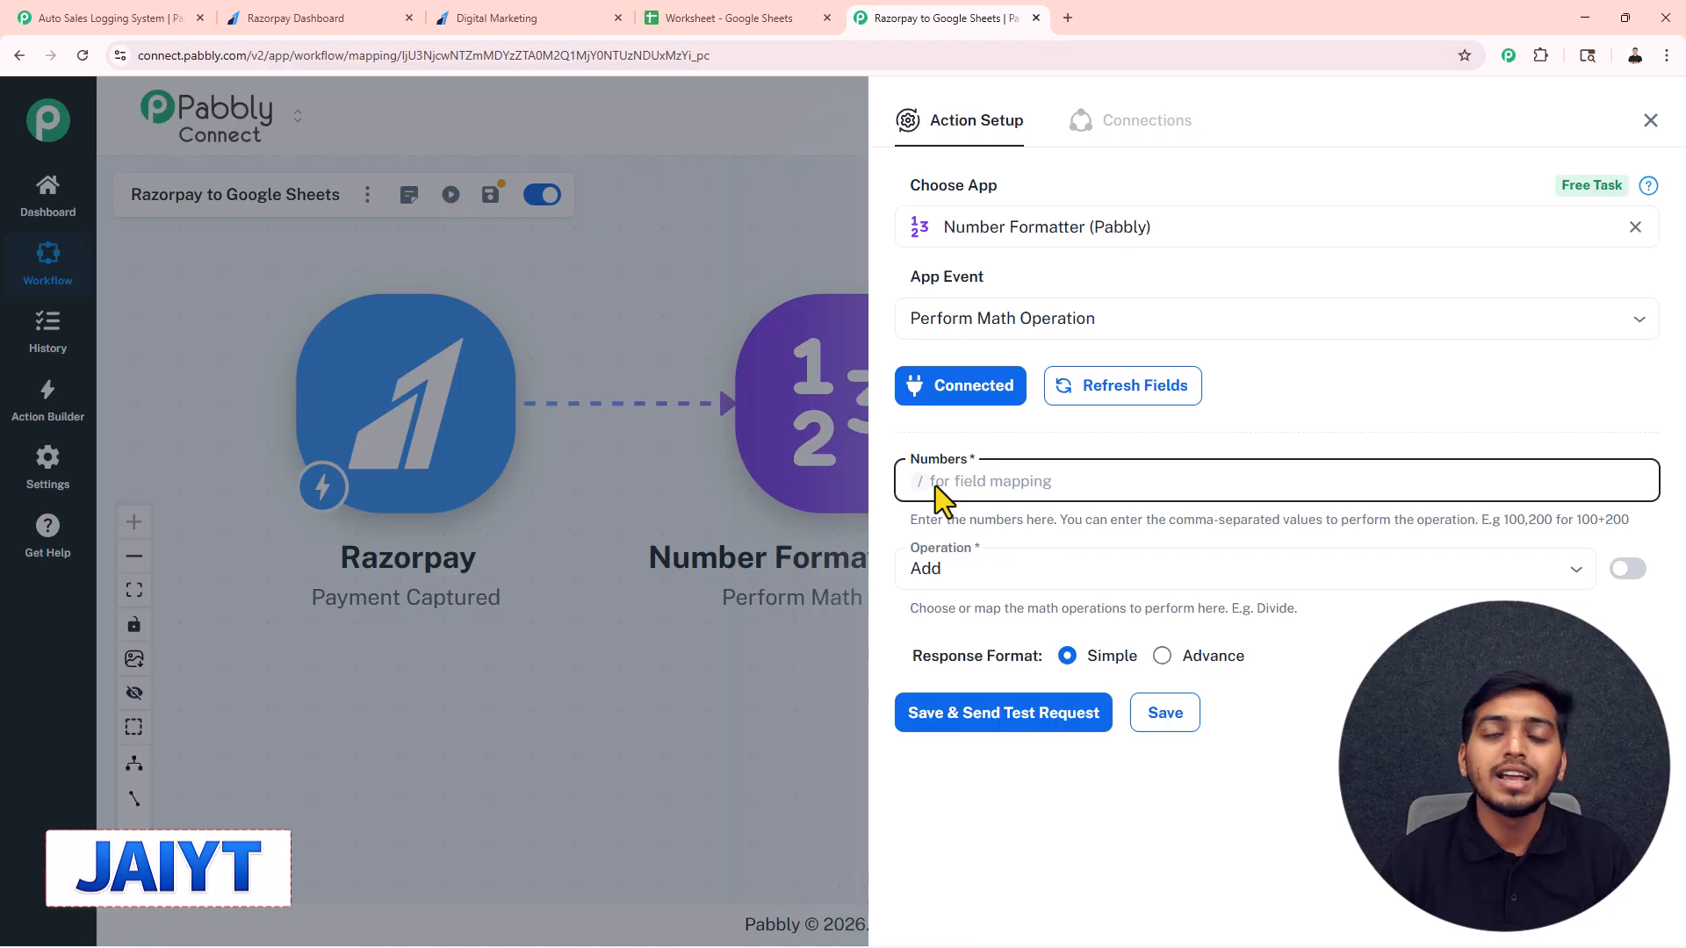
text(/599)
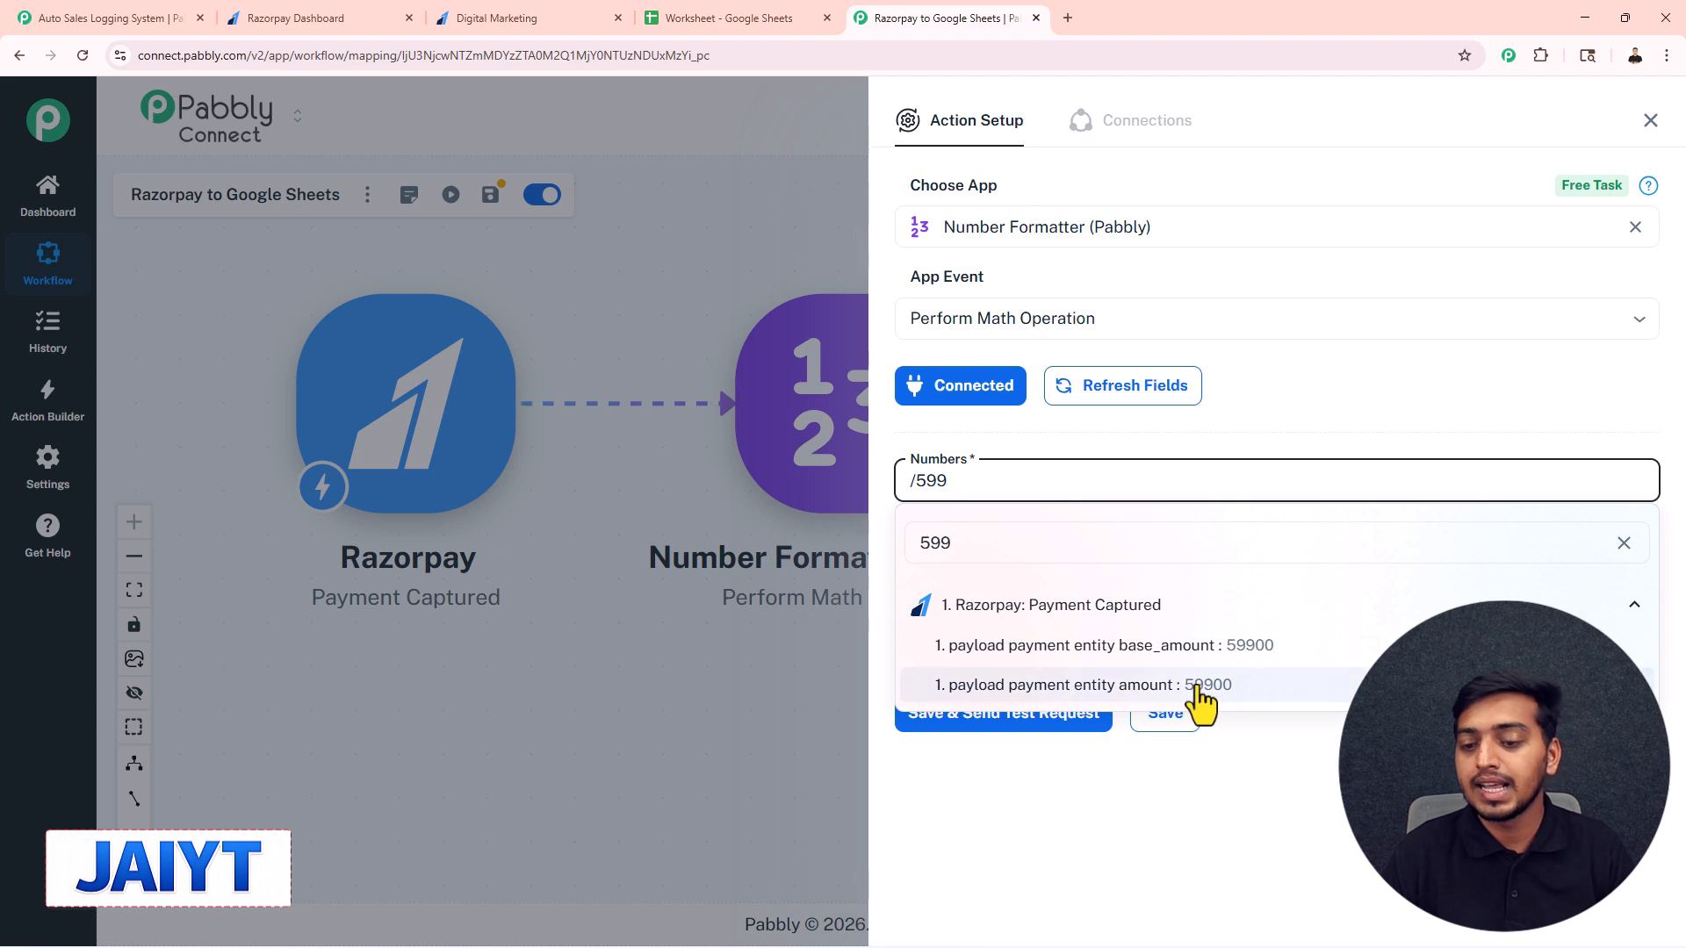
click(1197, 685)
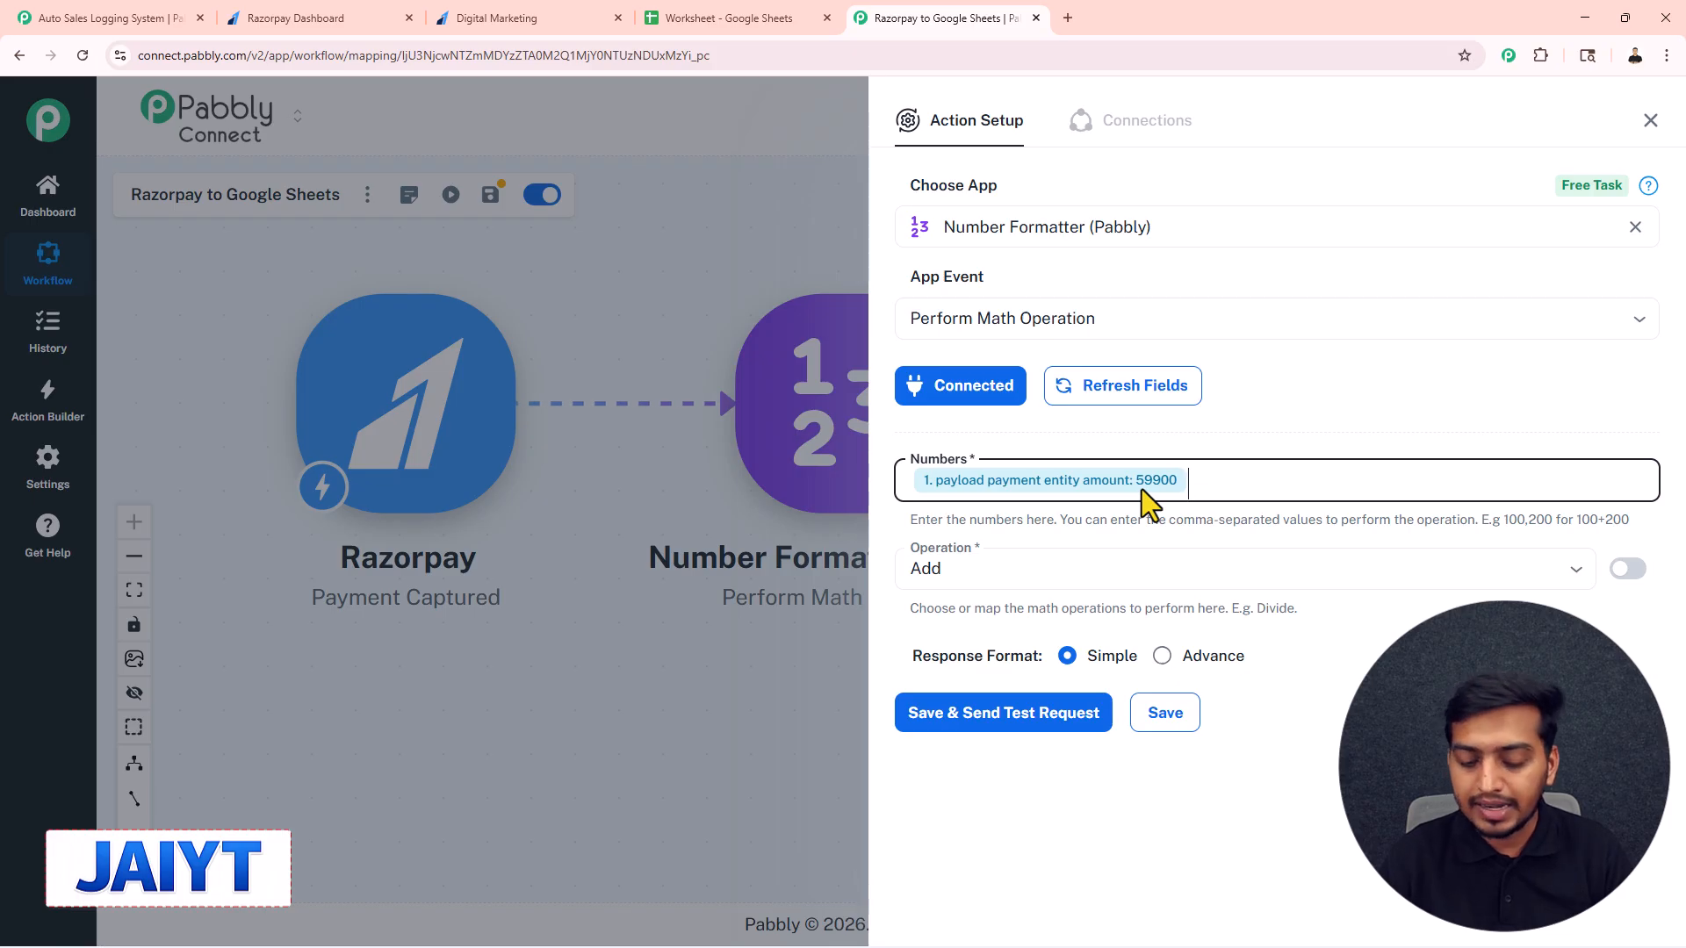
text(100)
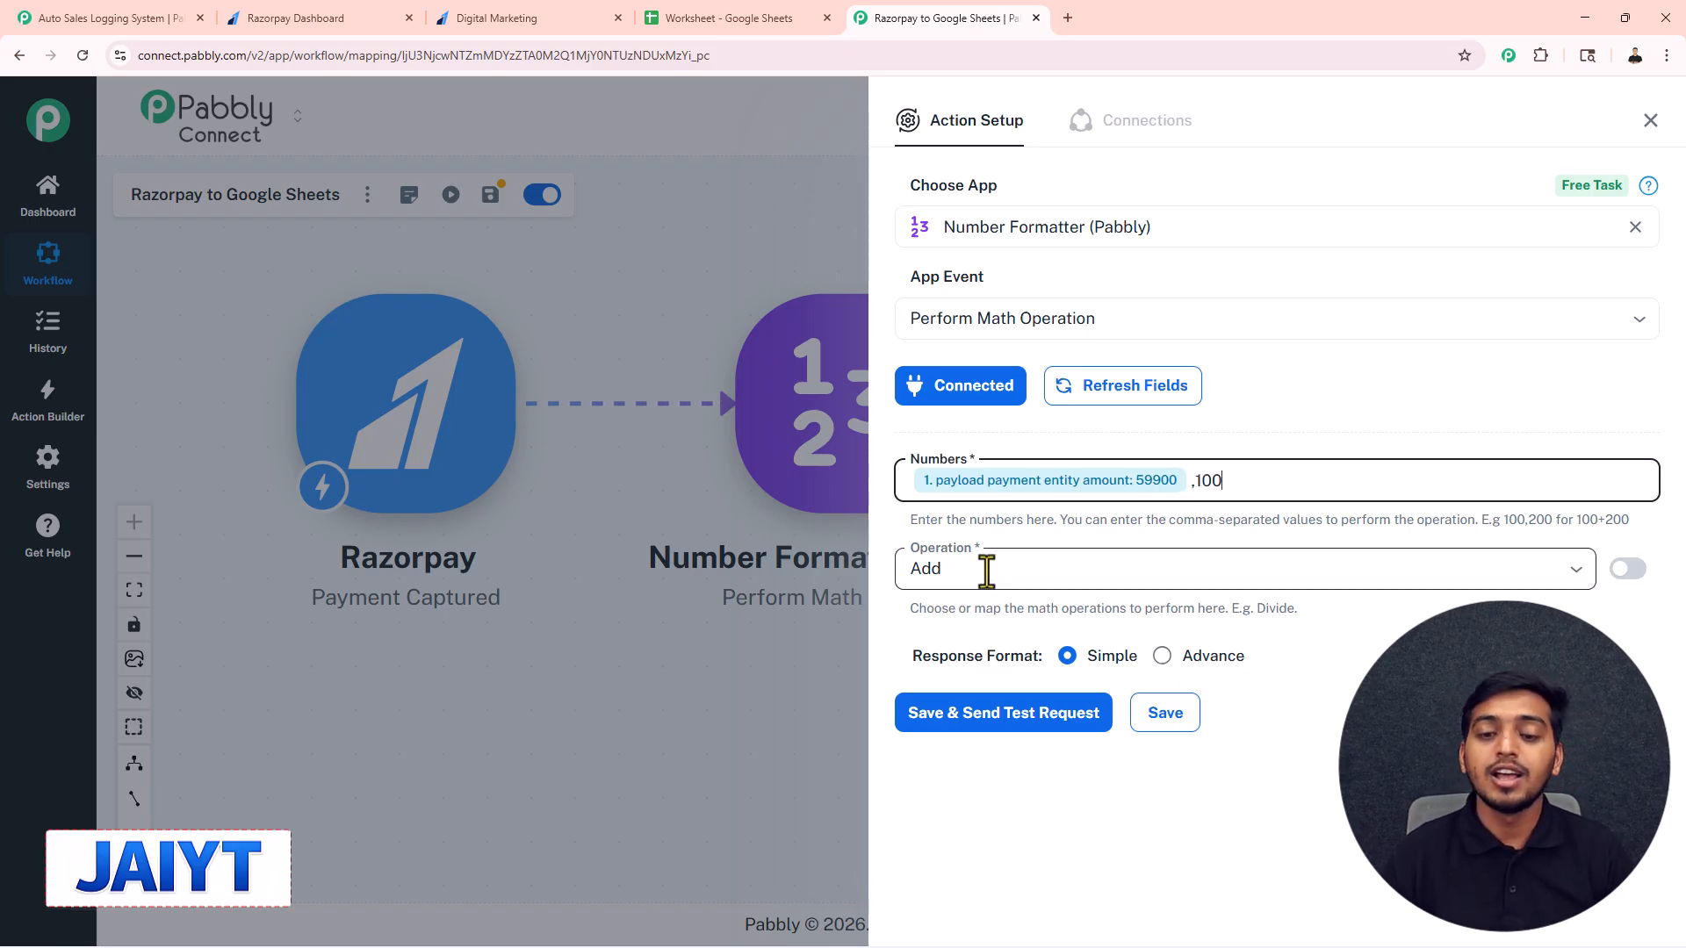
click(987, 571)
click(965, 744)
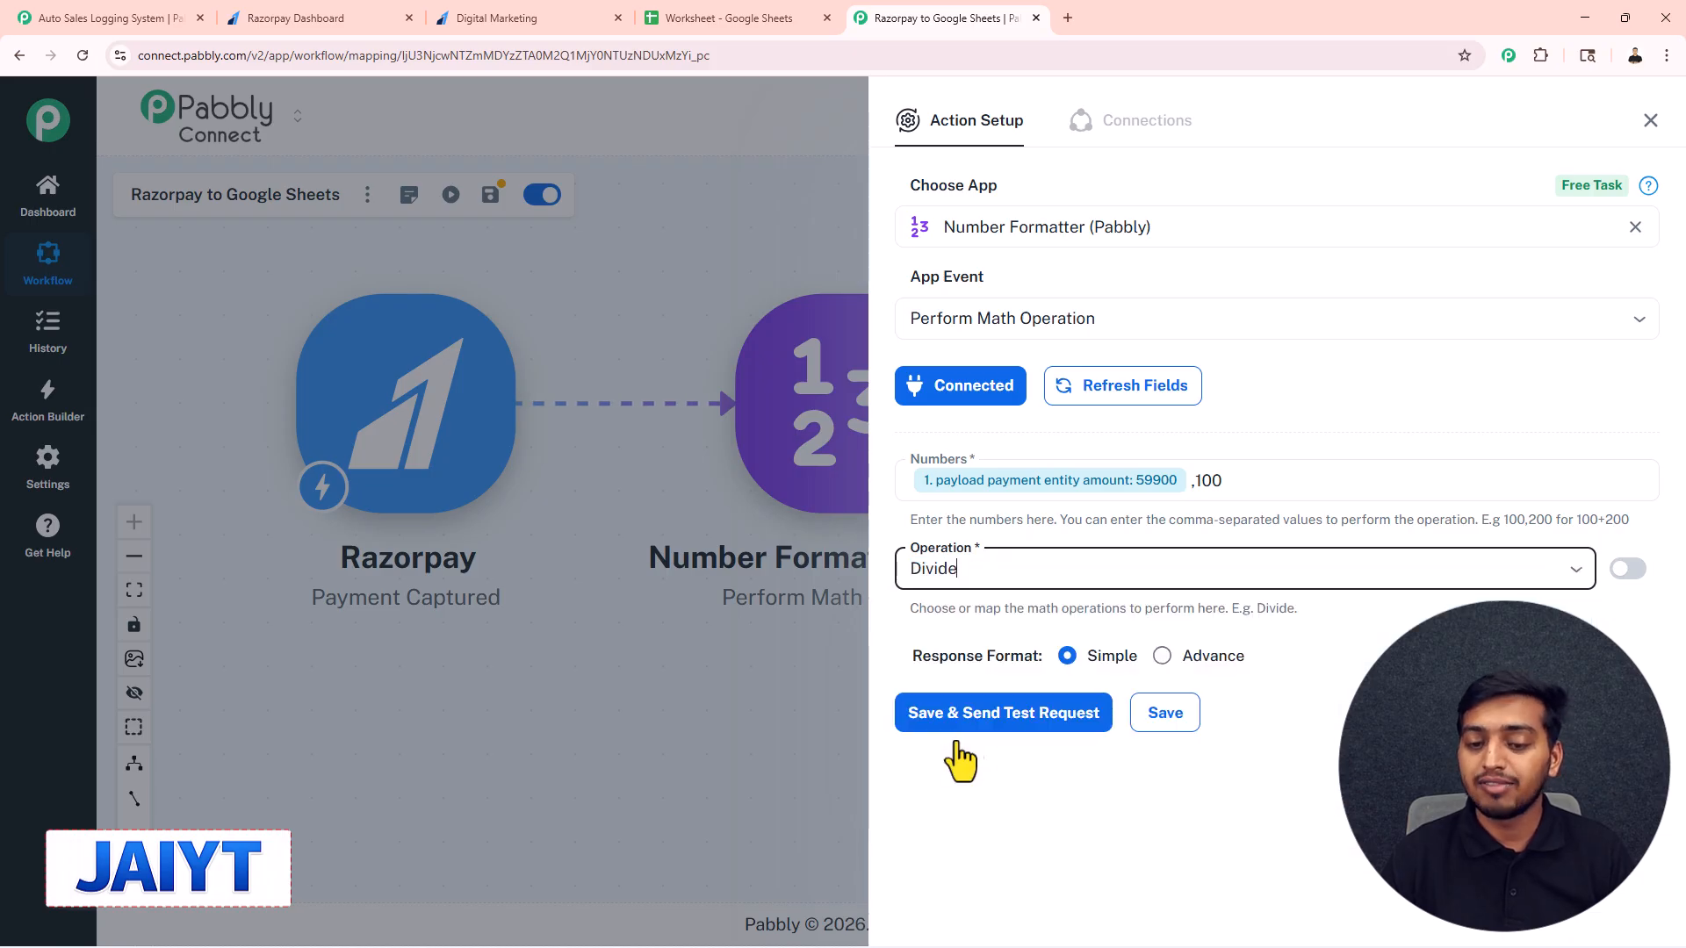
Save the Number Formatter action, send a test request and check the returned result value.
click(1010, 727)
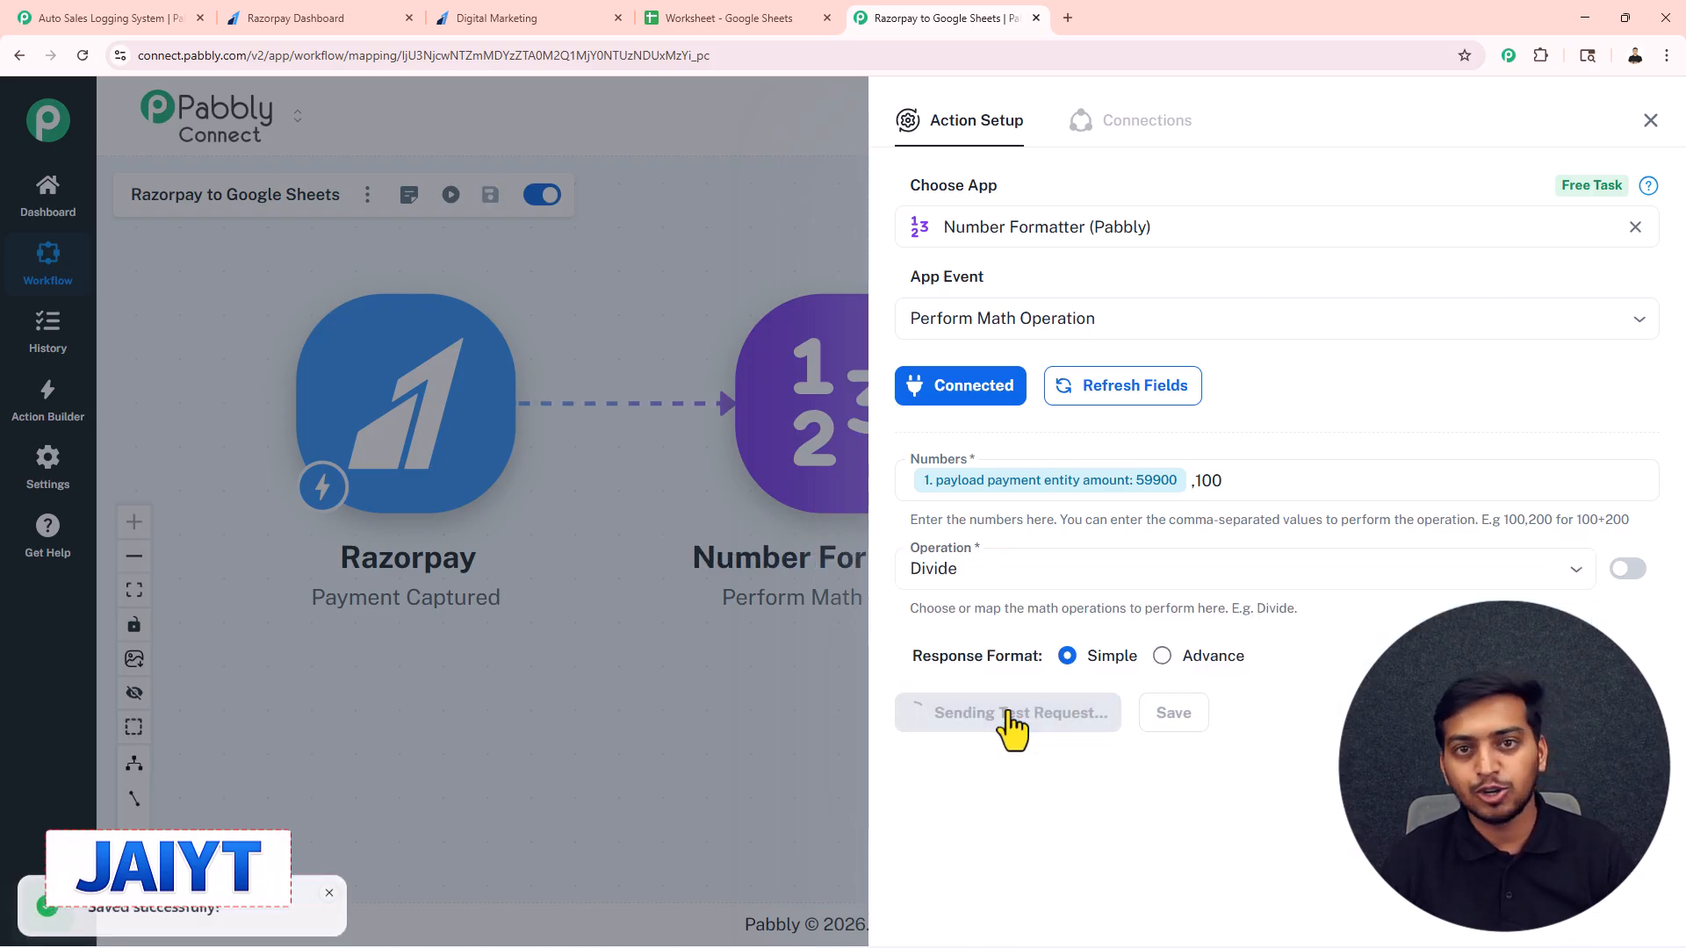
scroll(1046, 723, down, 2)
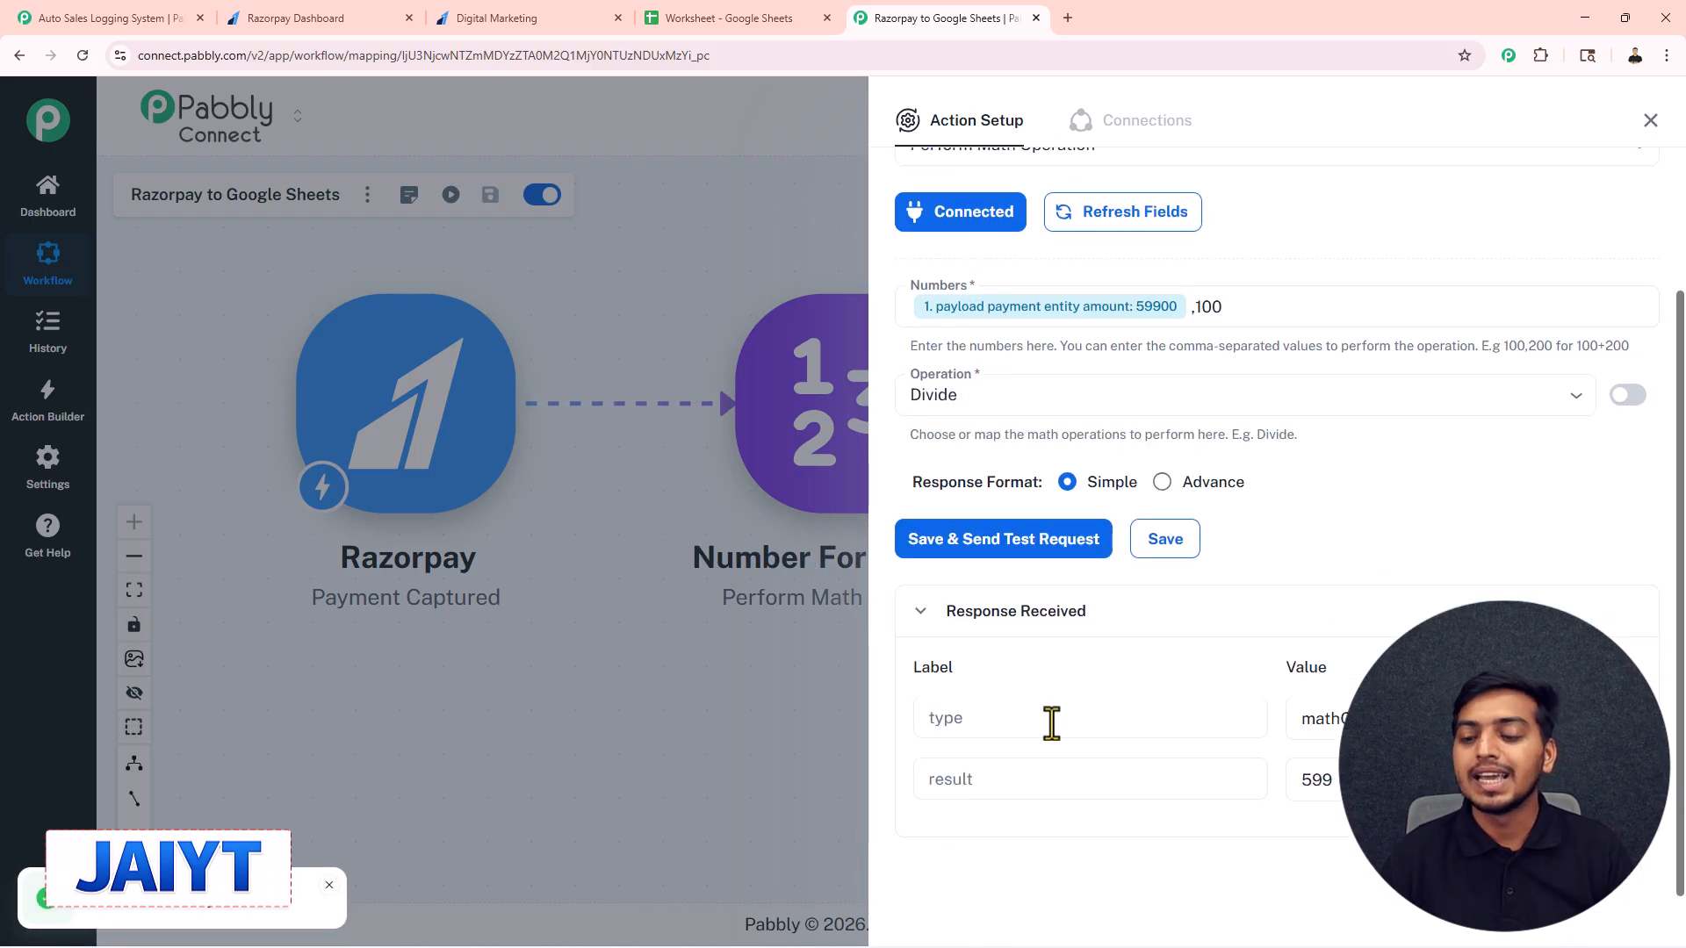
double_click(1334, 784)
click(1332, 782)
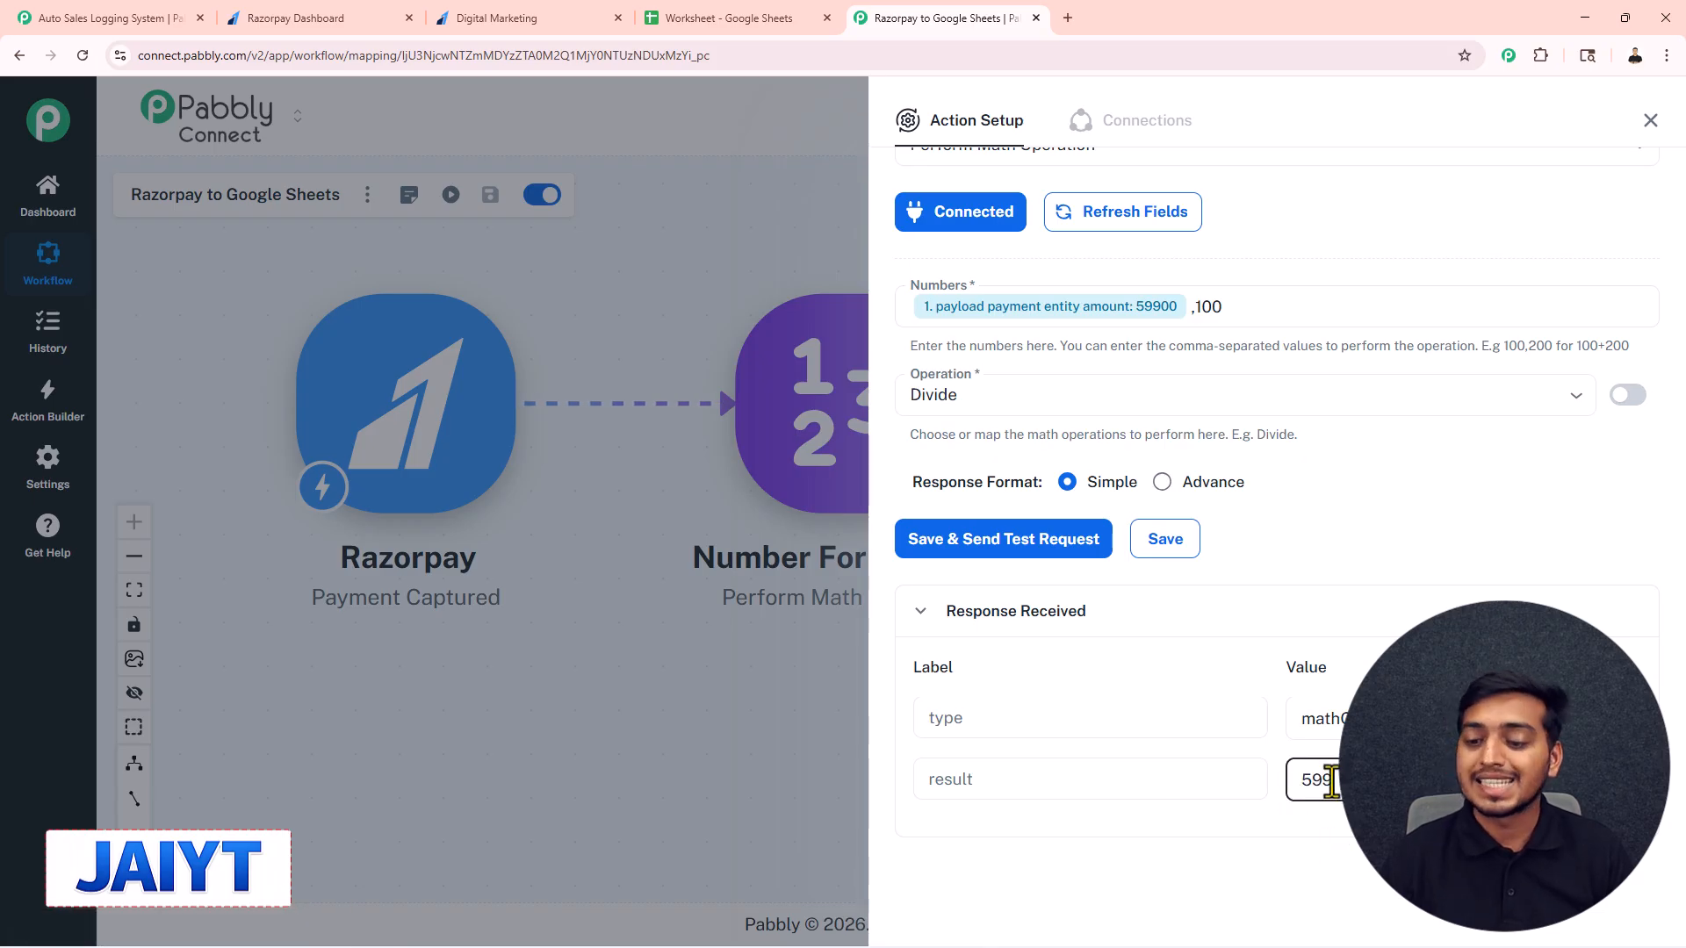
drag(1332, 782, 1284, 803)
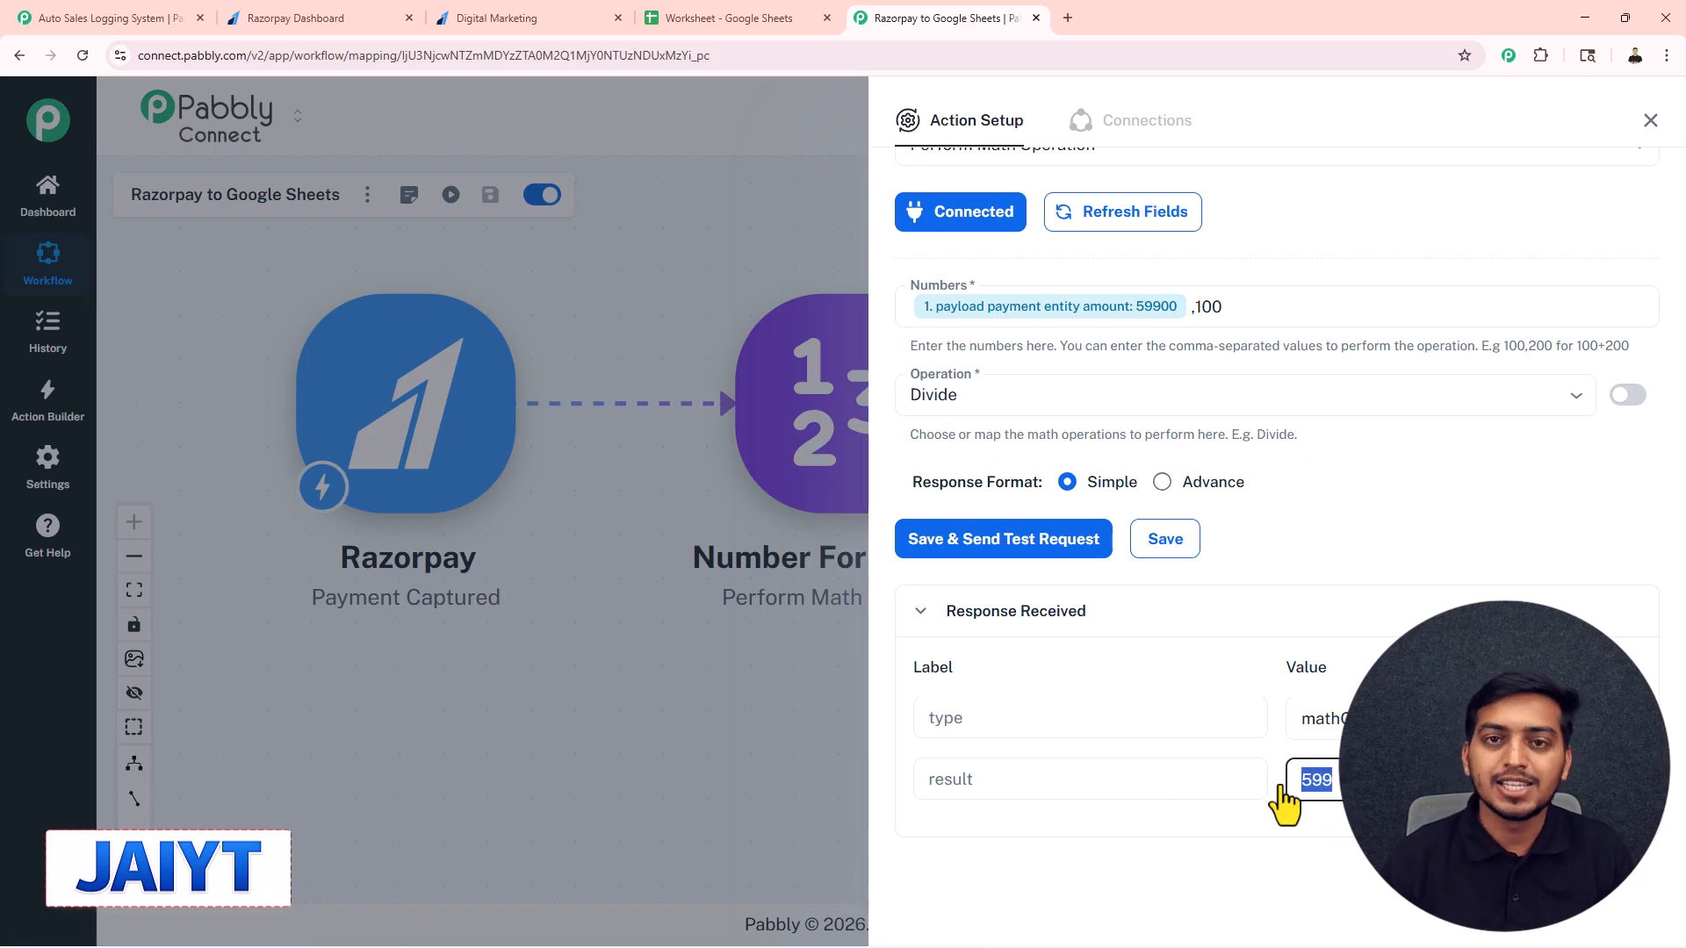
Map the Amount field of the Google Sheets Add New Row action to the Number Formatter result.
click(1651, 120)
click(1267, 430)
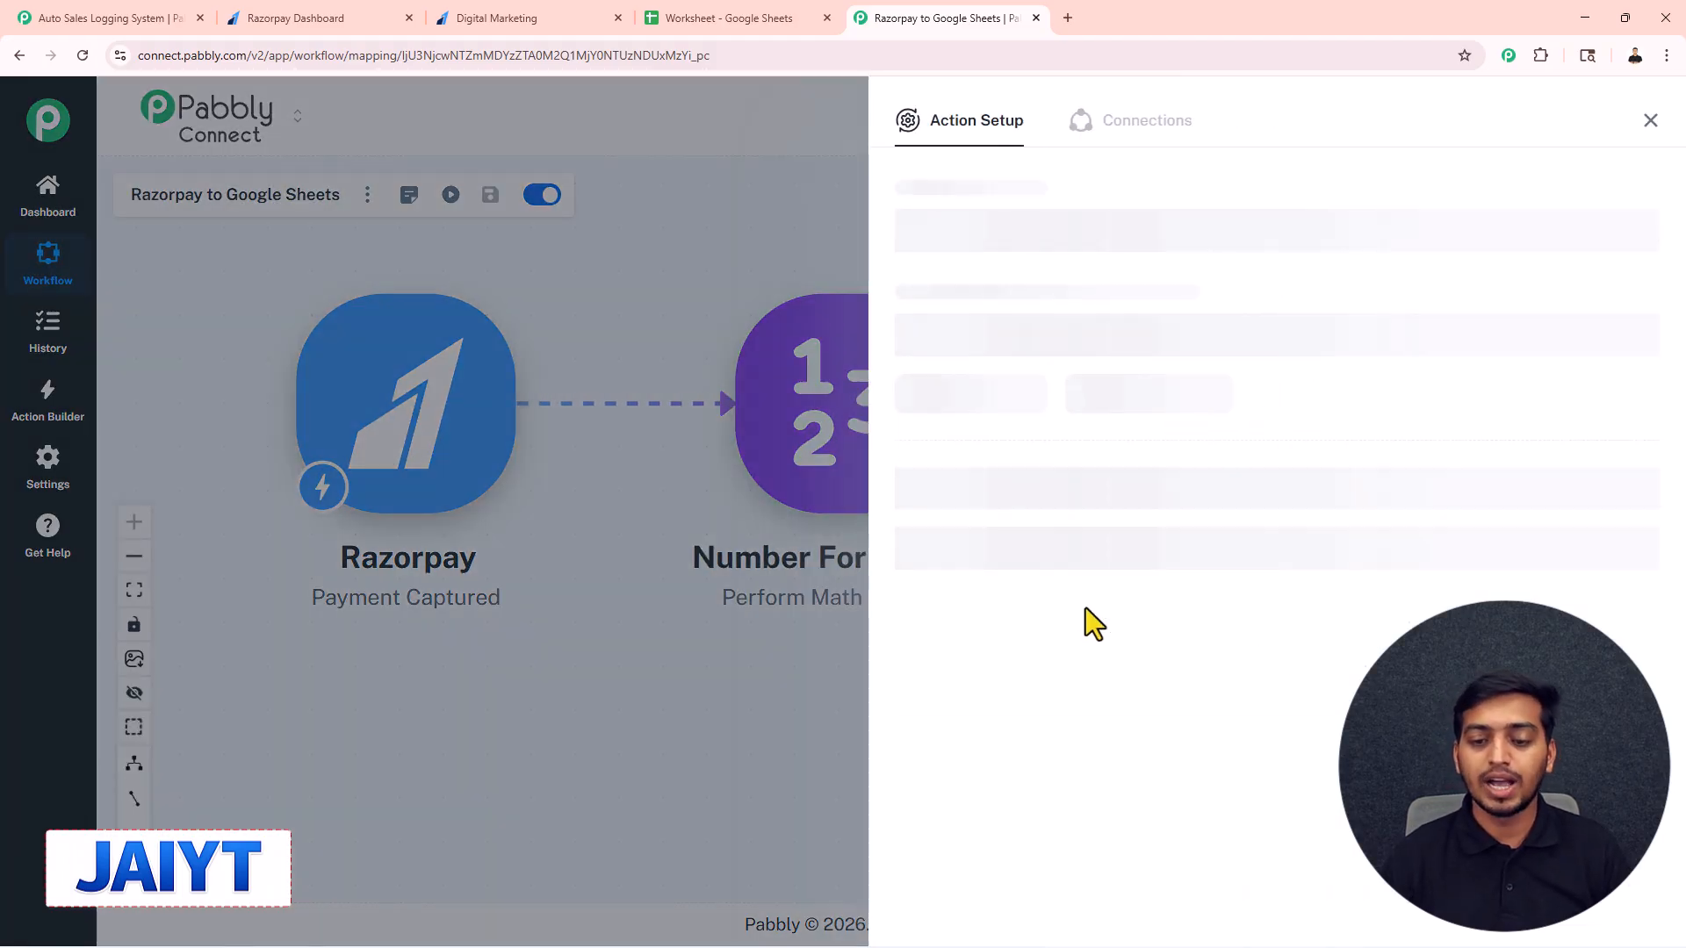
drag(968, 292, 912, 309)
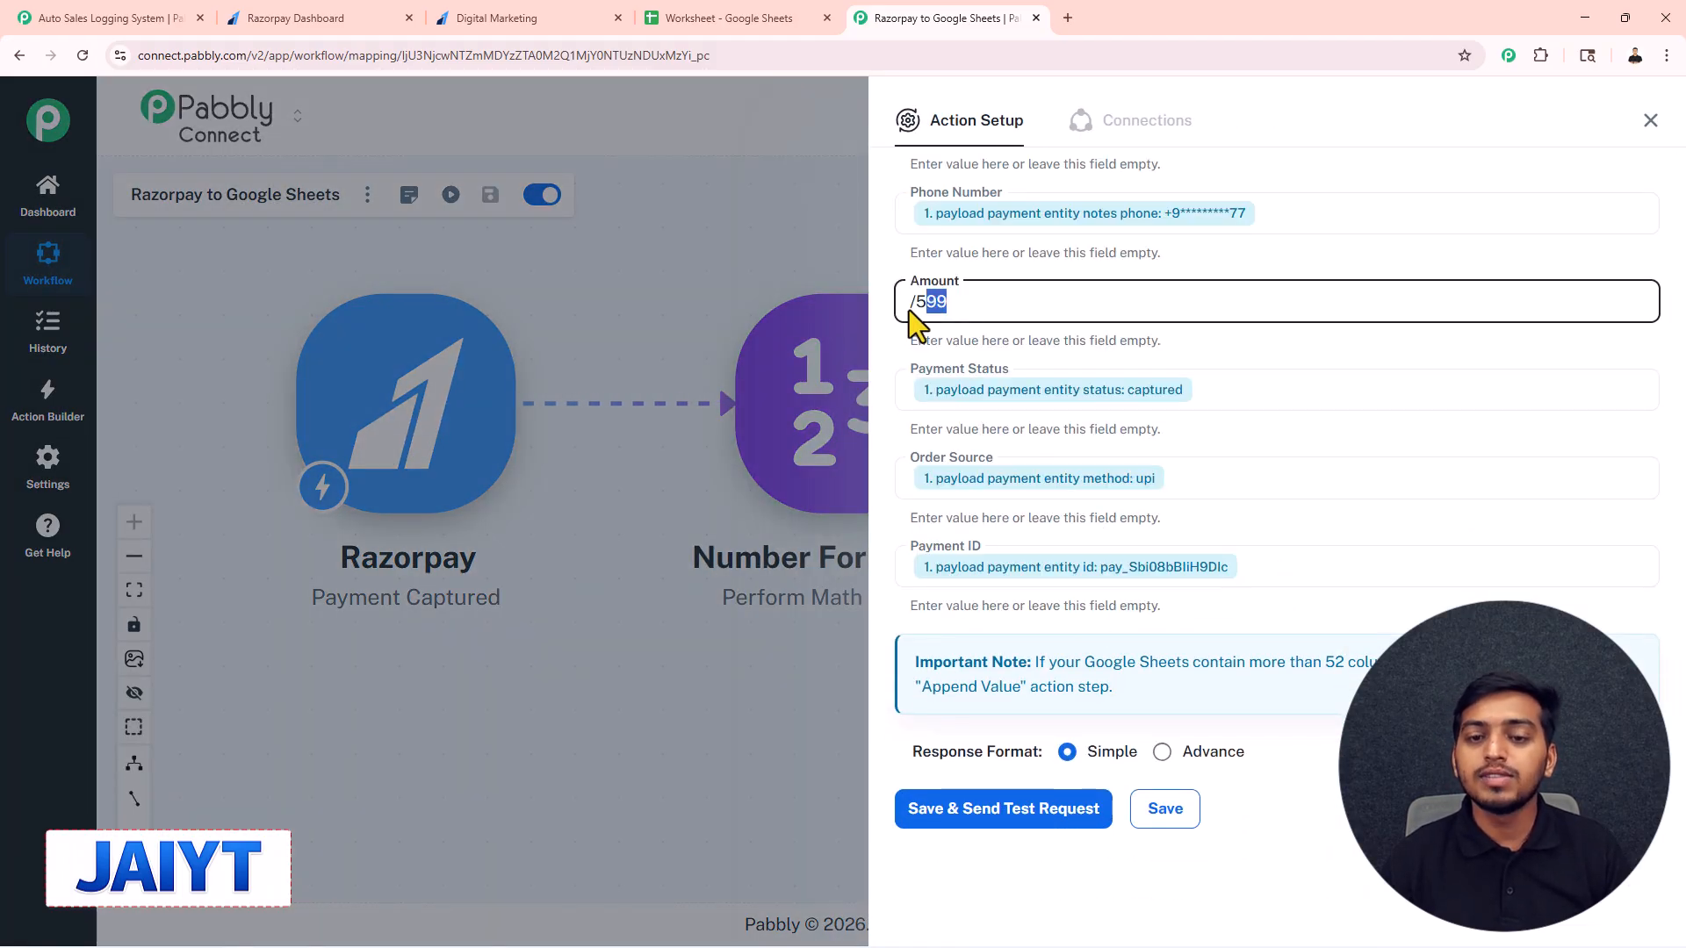
text(/599)
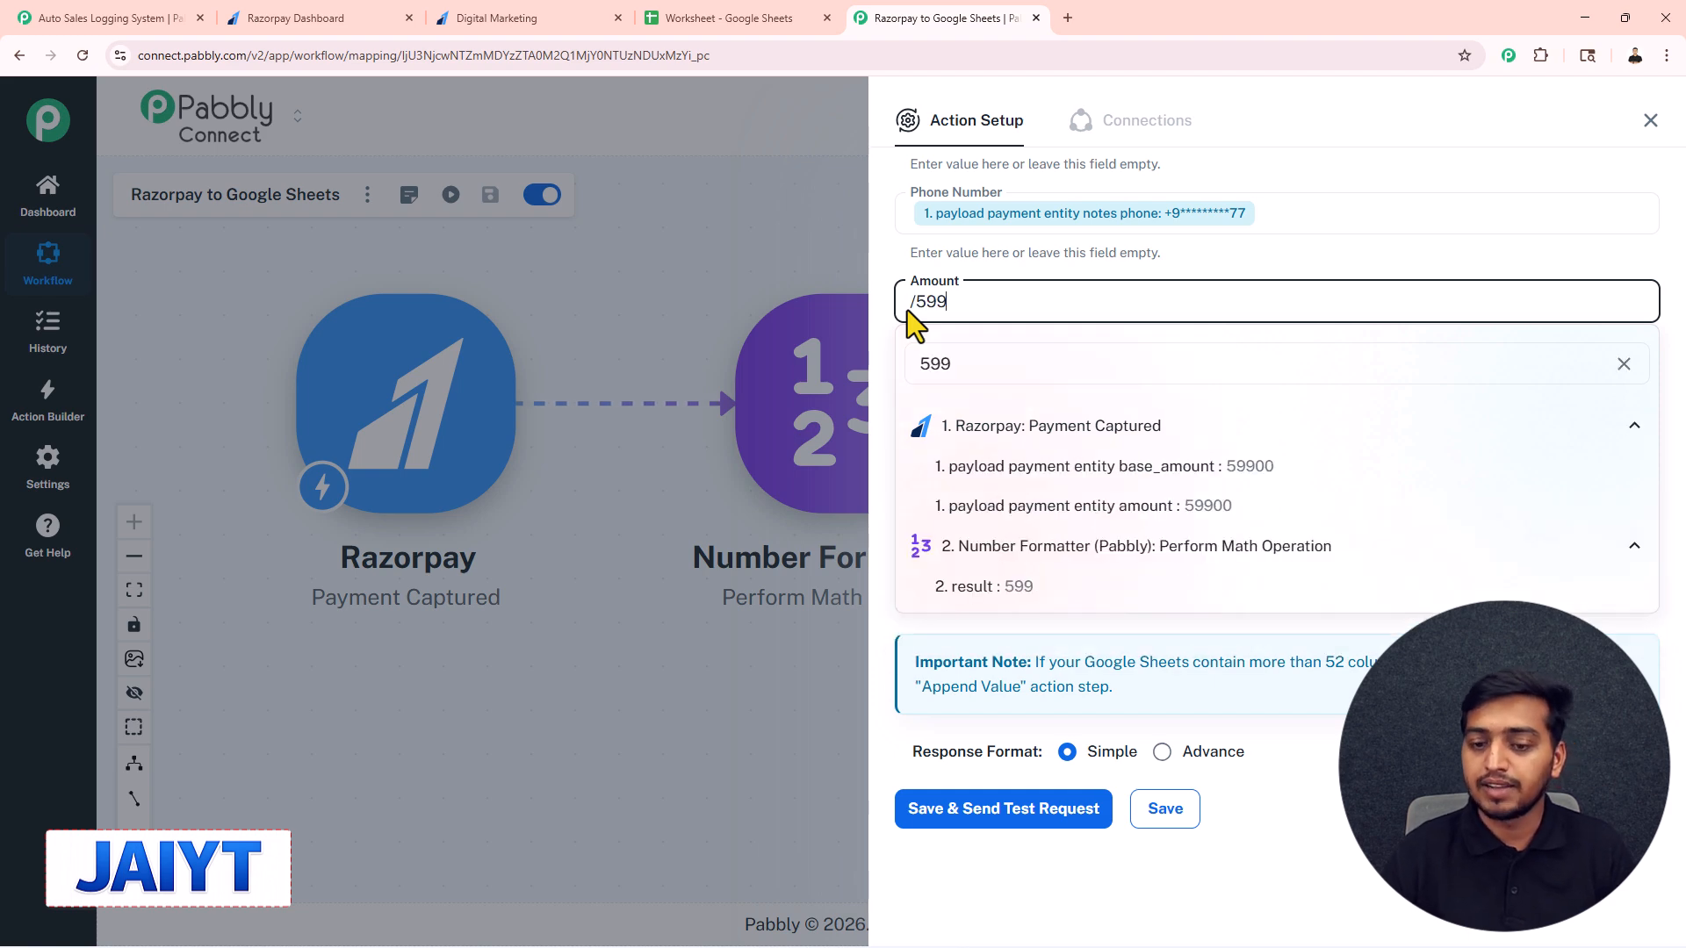
click(1045, 586)
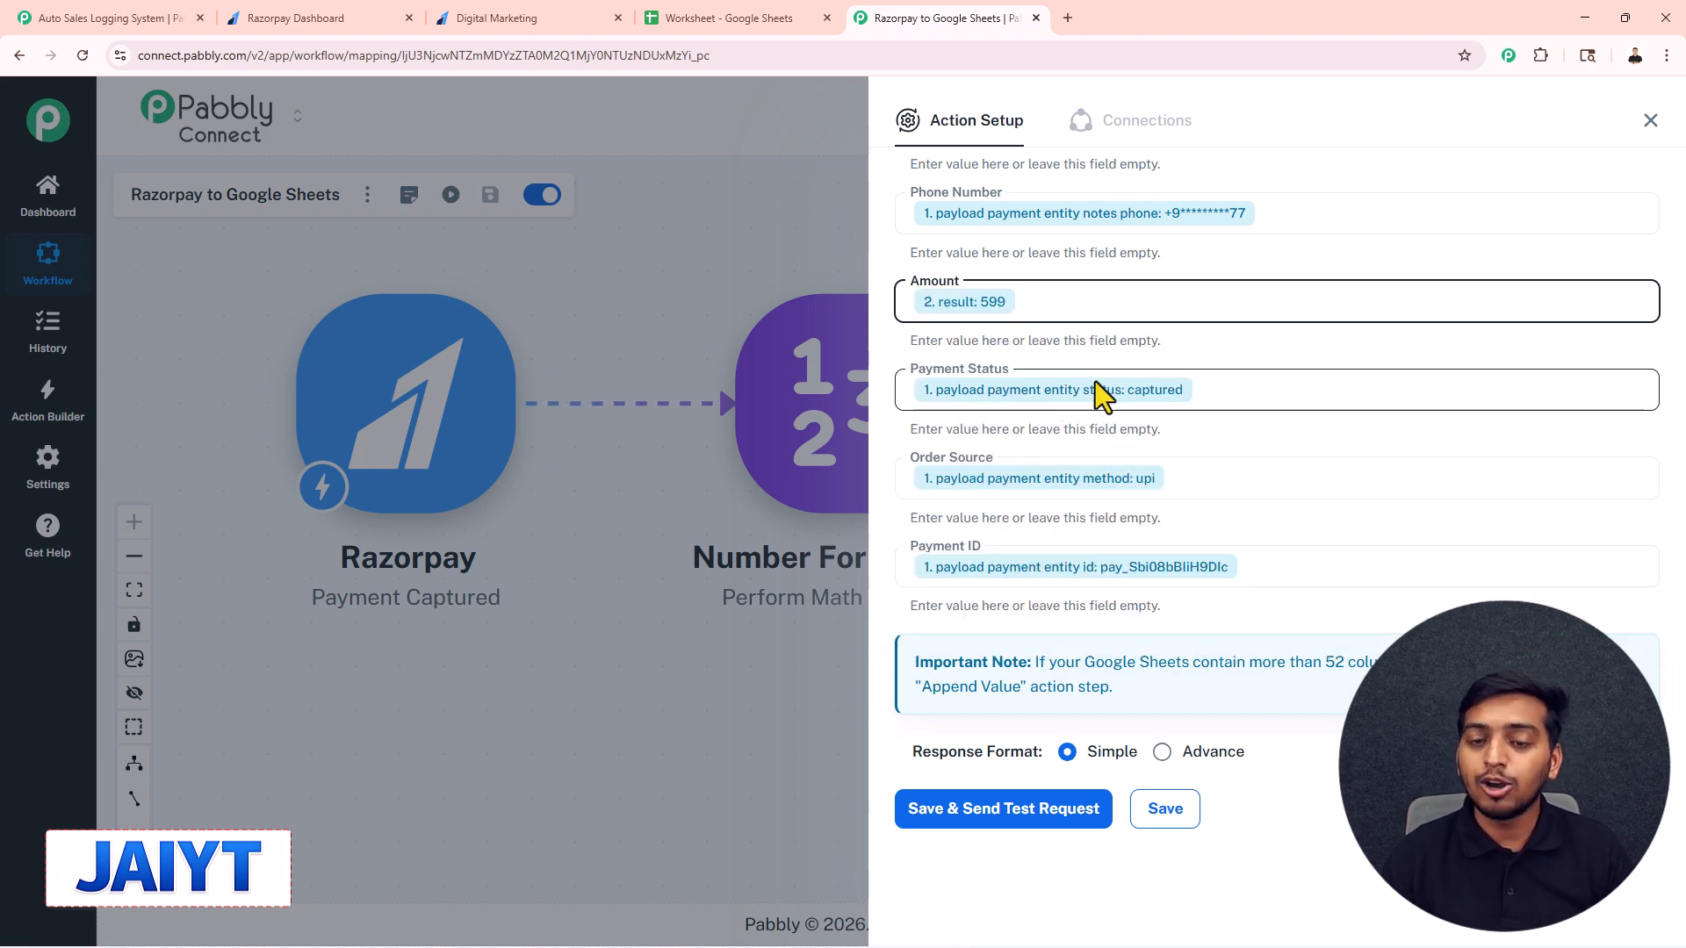
Save the Google Sheets action with a test request and check the added row in the Worksheet spreadsheet.
click(1005, 812)
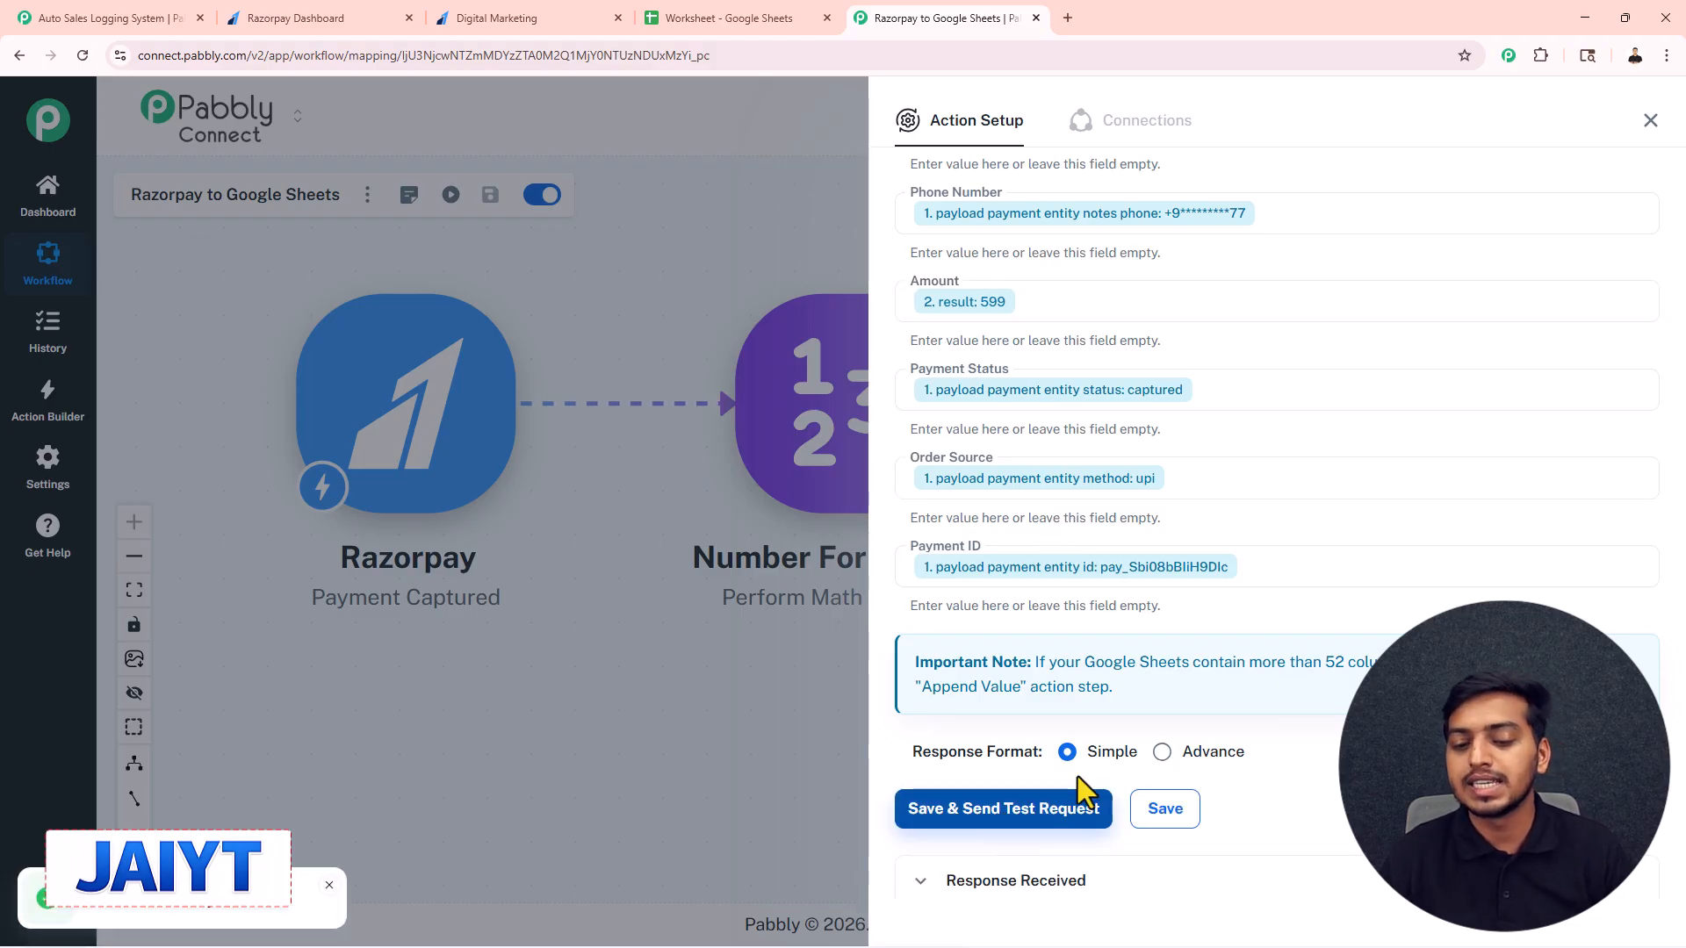
scroll(1084, 816, down, 3)
click(729, 17)
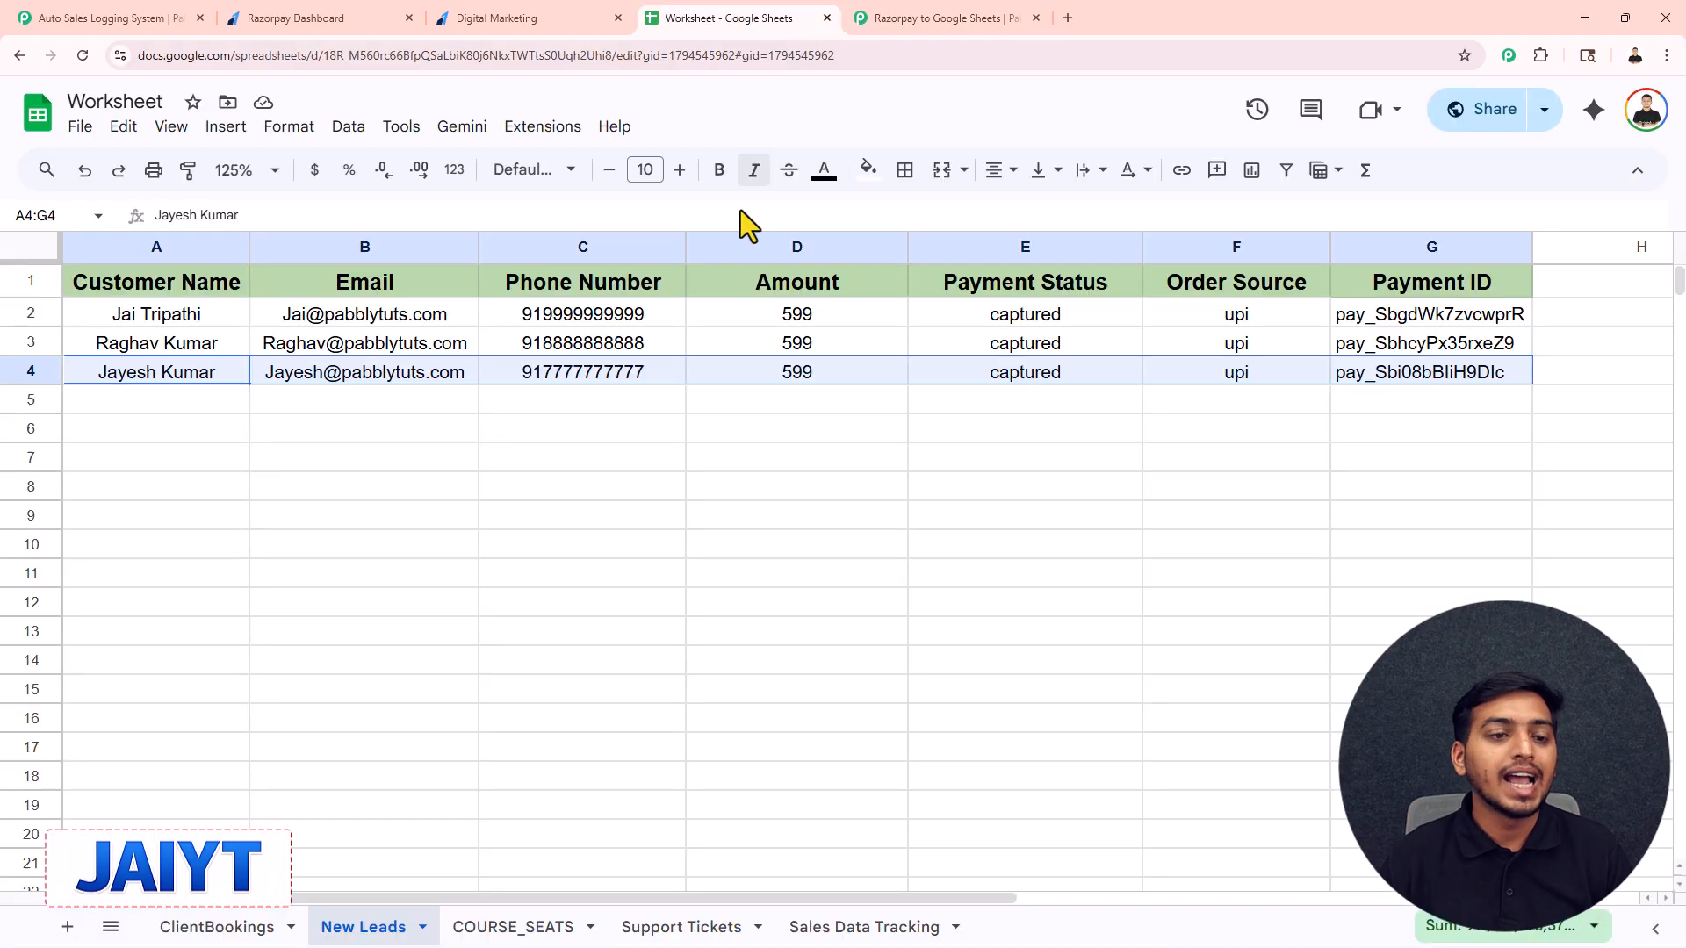
click(197, 376)
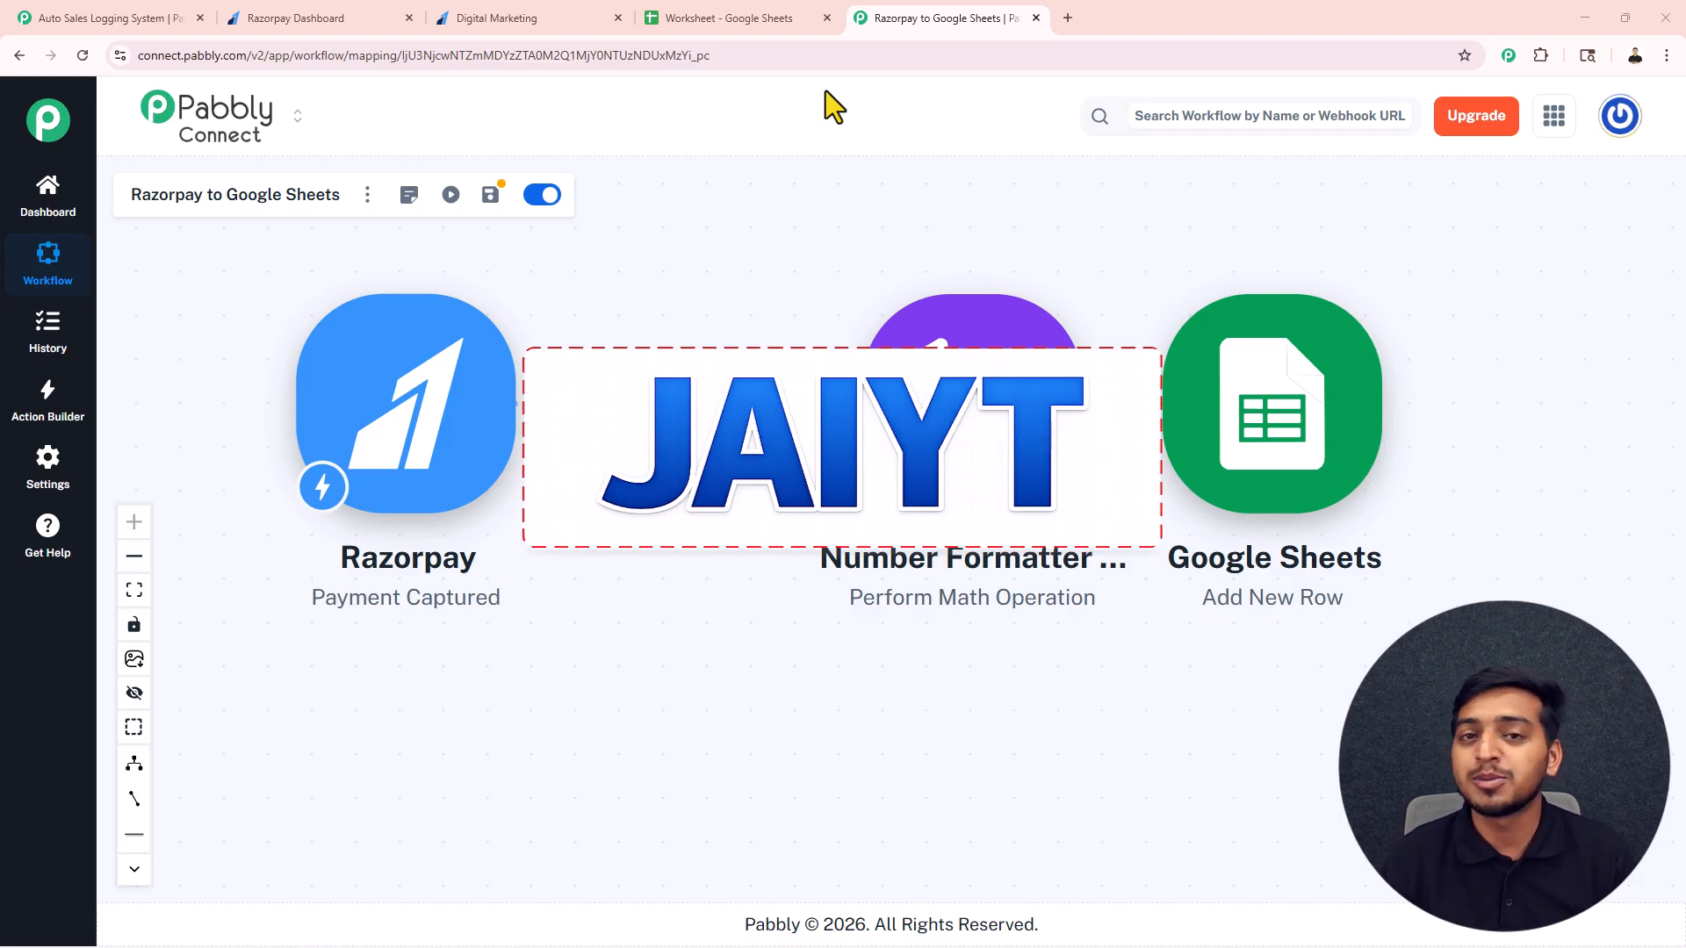
drag(1114, 297, 1120, 280)
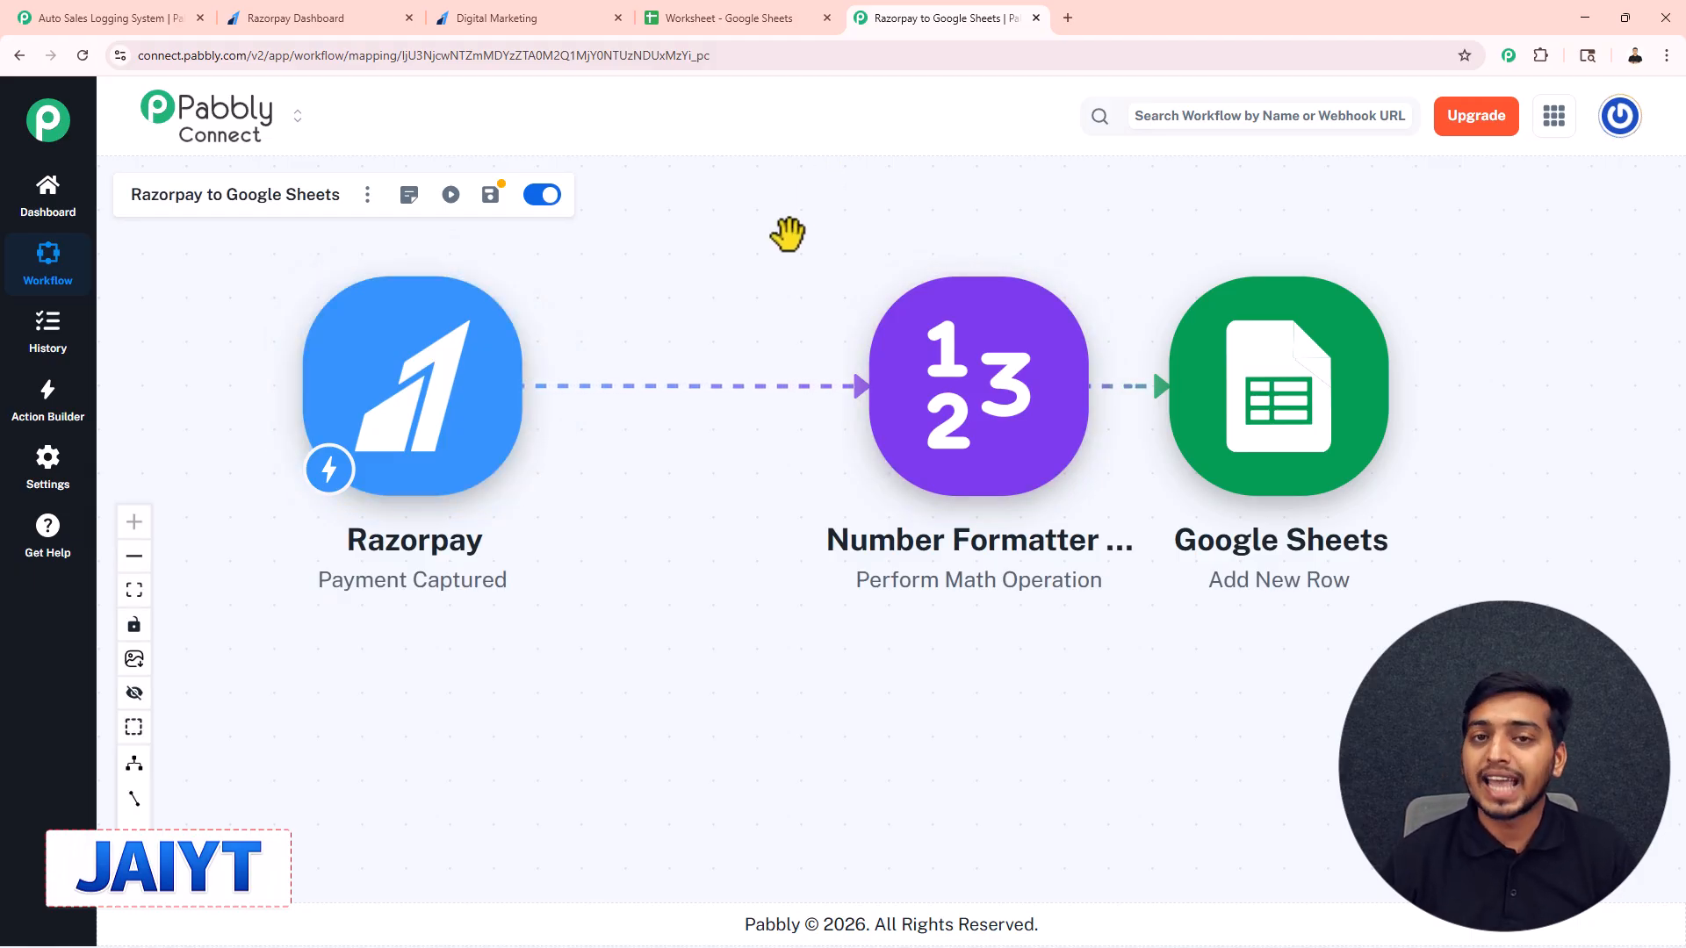
click(742, 19)
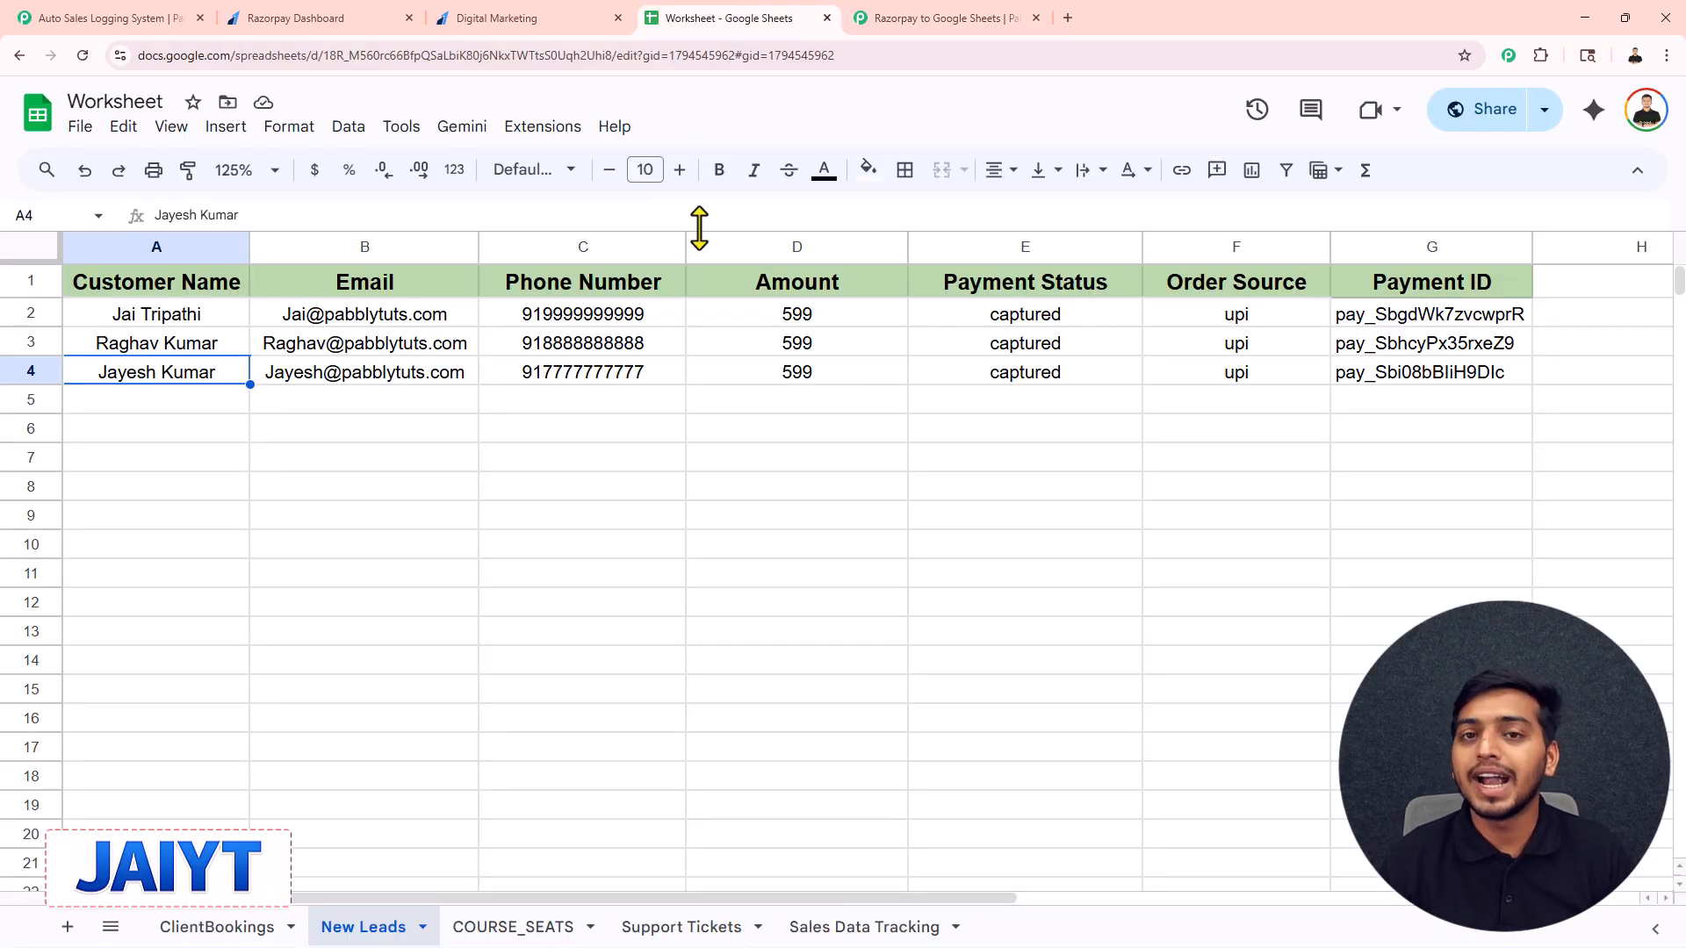
click(905, 9)
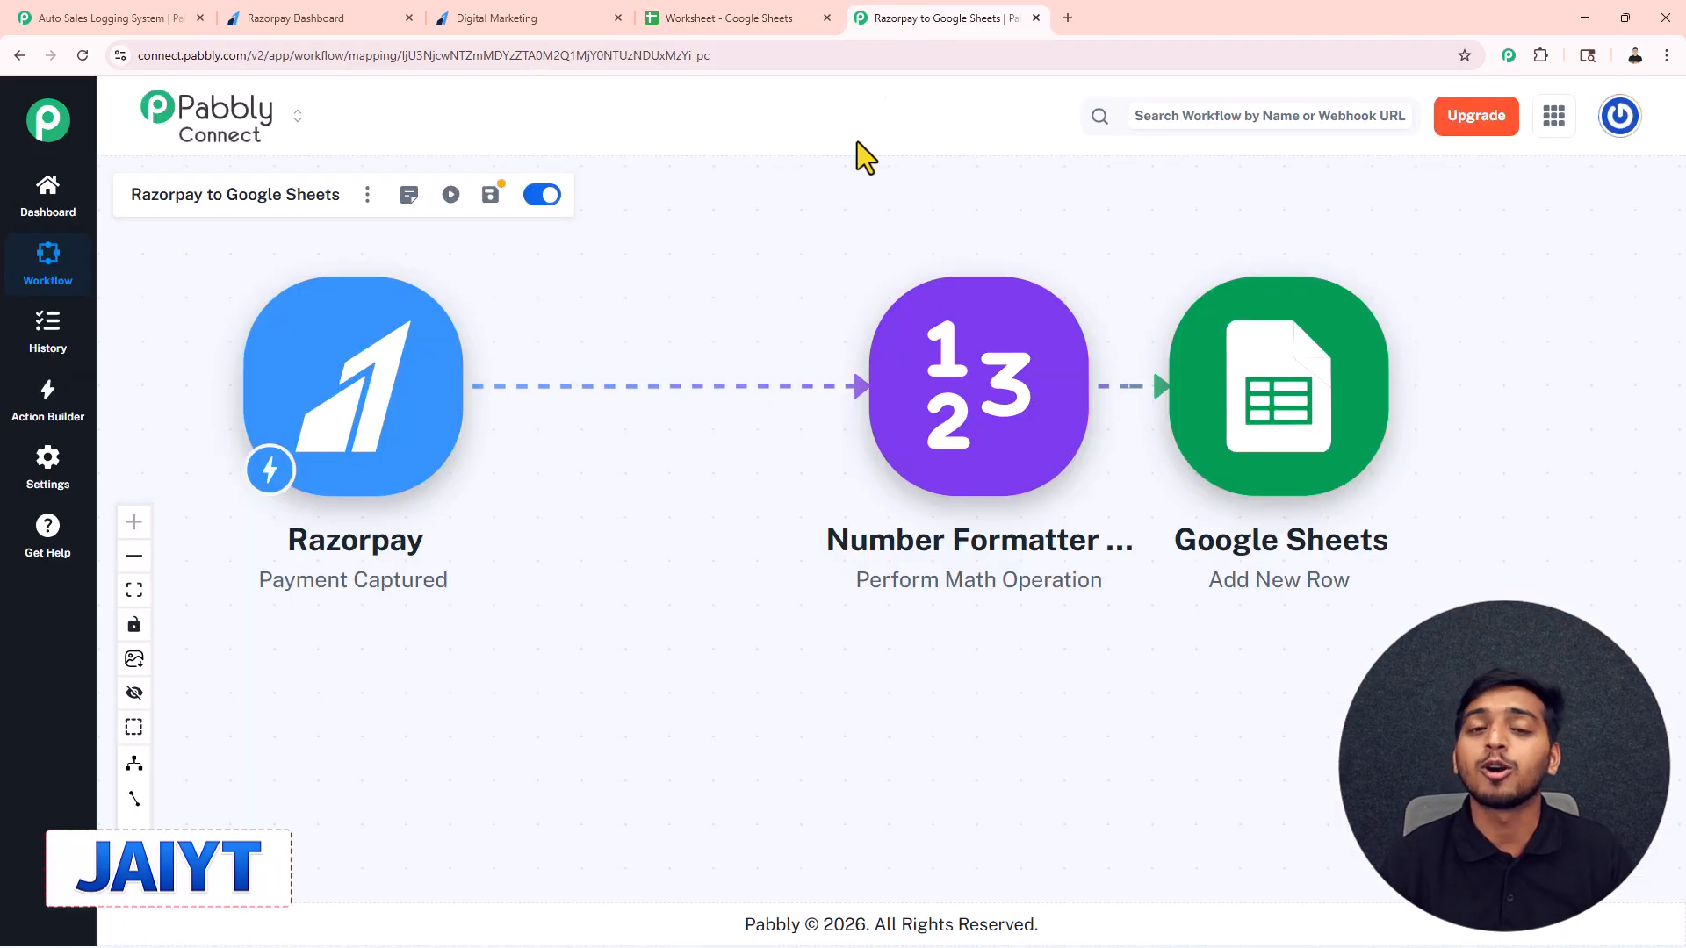
drag(784, 292, 797, 290)
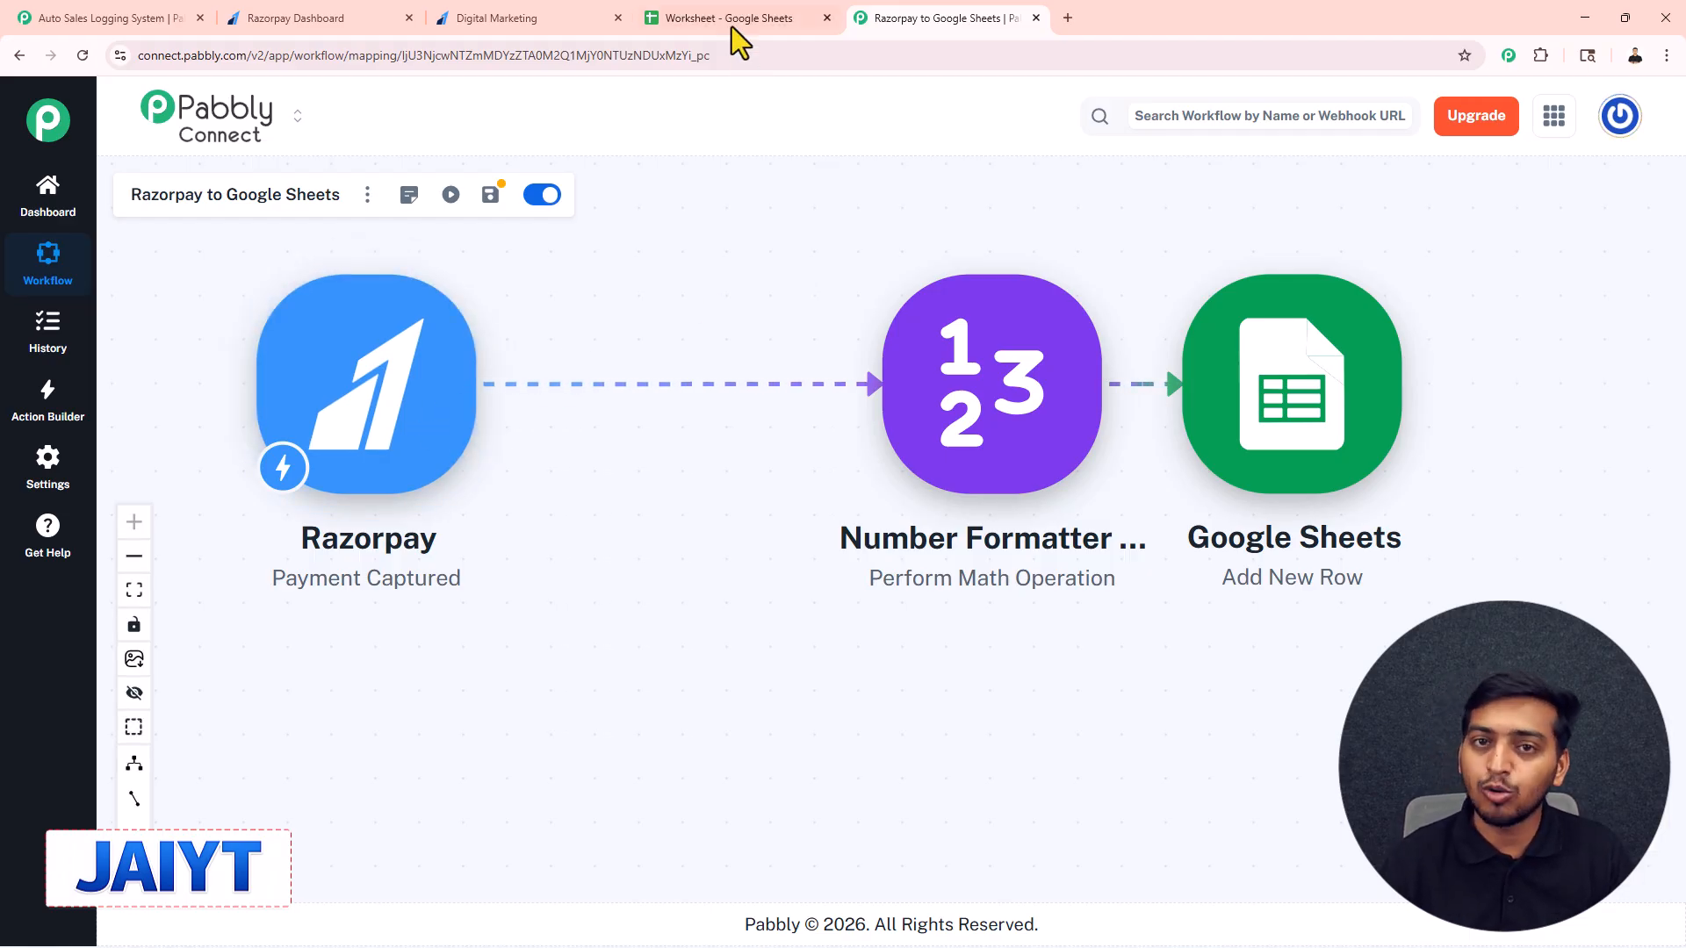
drag(566, 377, 623, 375)
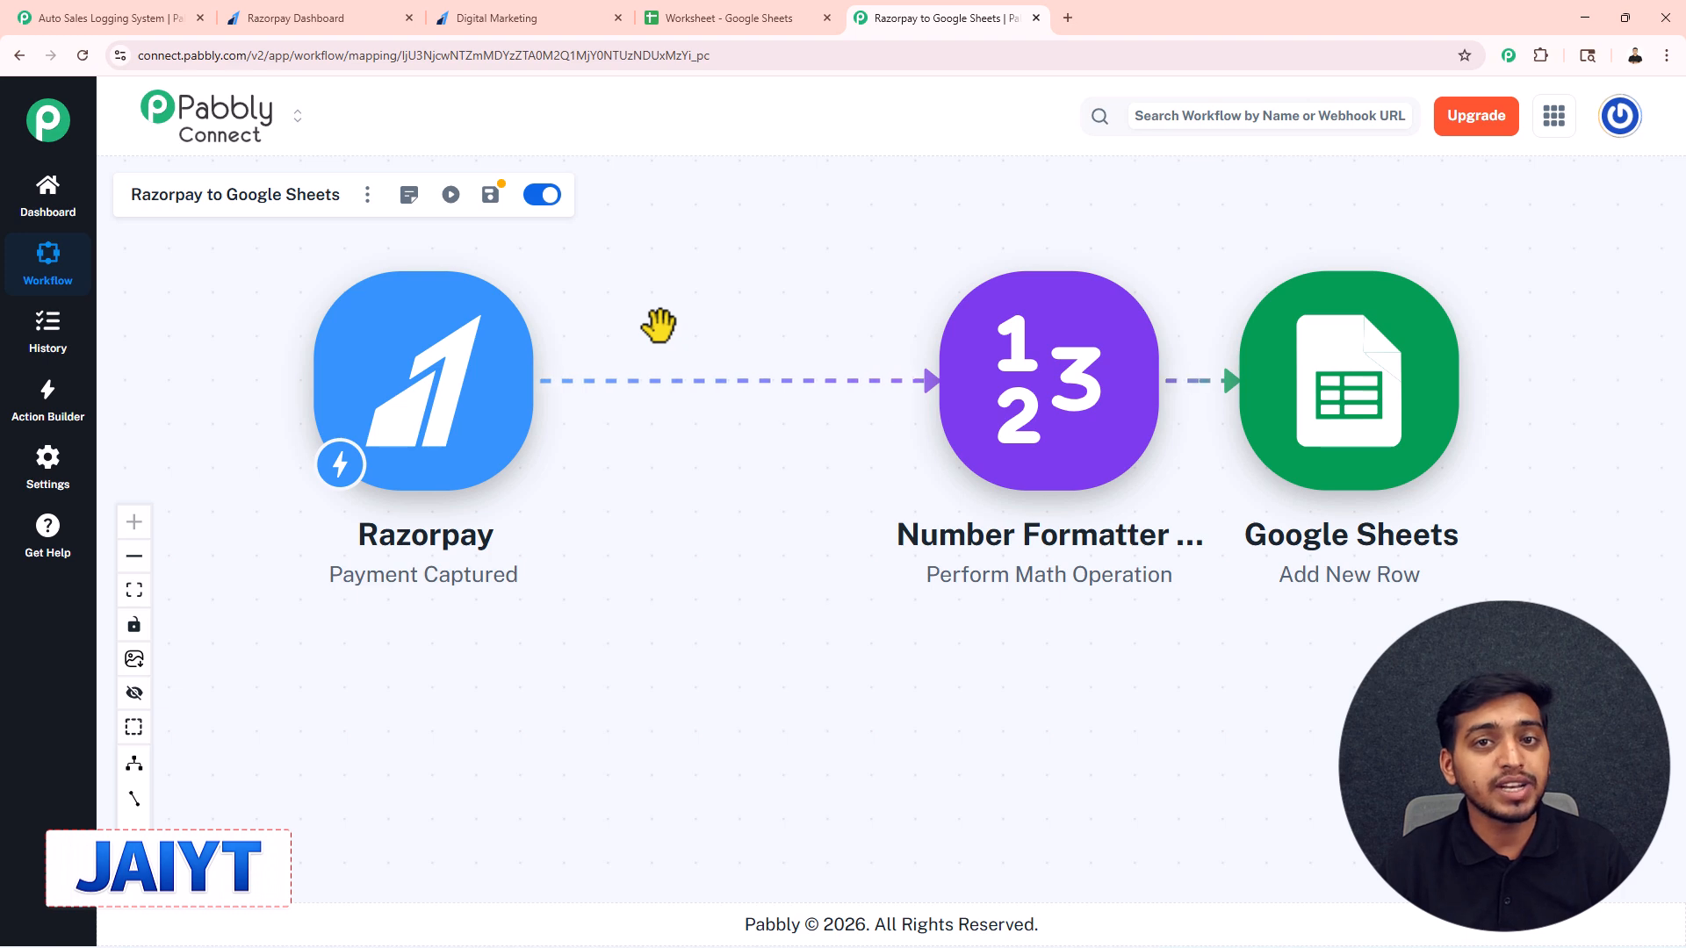
Add a Google Sheets action after Razorpay with the Lookup Spreadsheet Rows V2 event, using the existing connection Google Sheets #60.
click(549, 386)
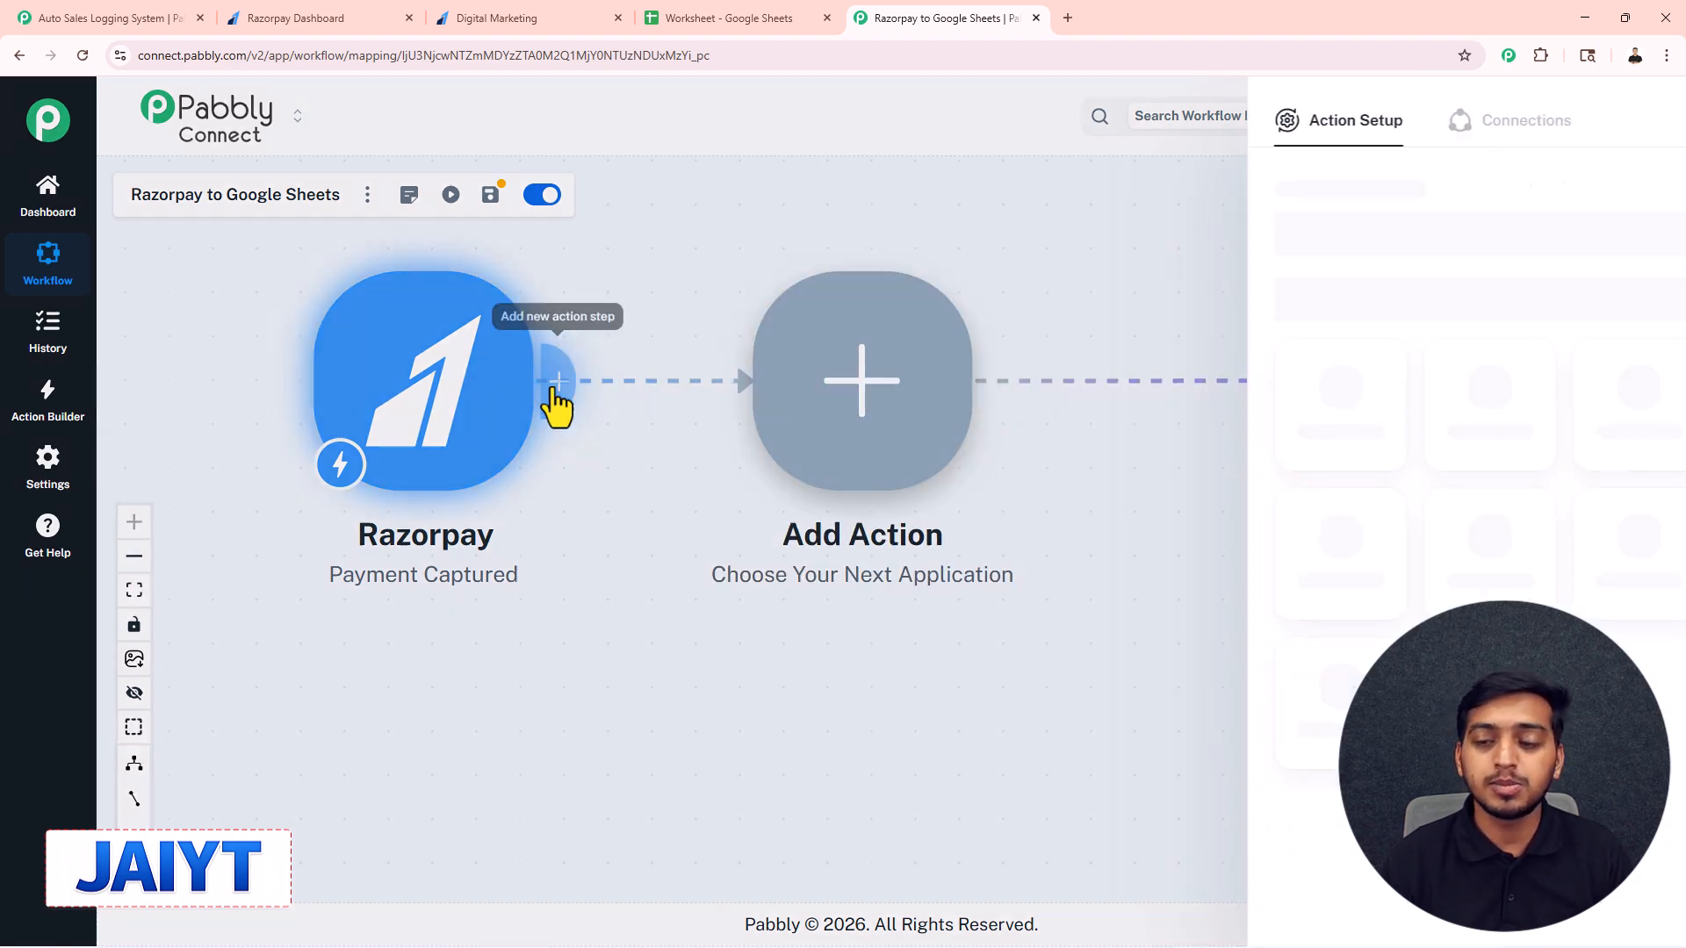
click(1241, 681)
click(1029, 325)
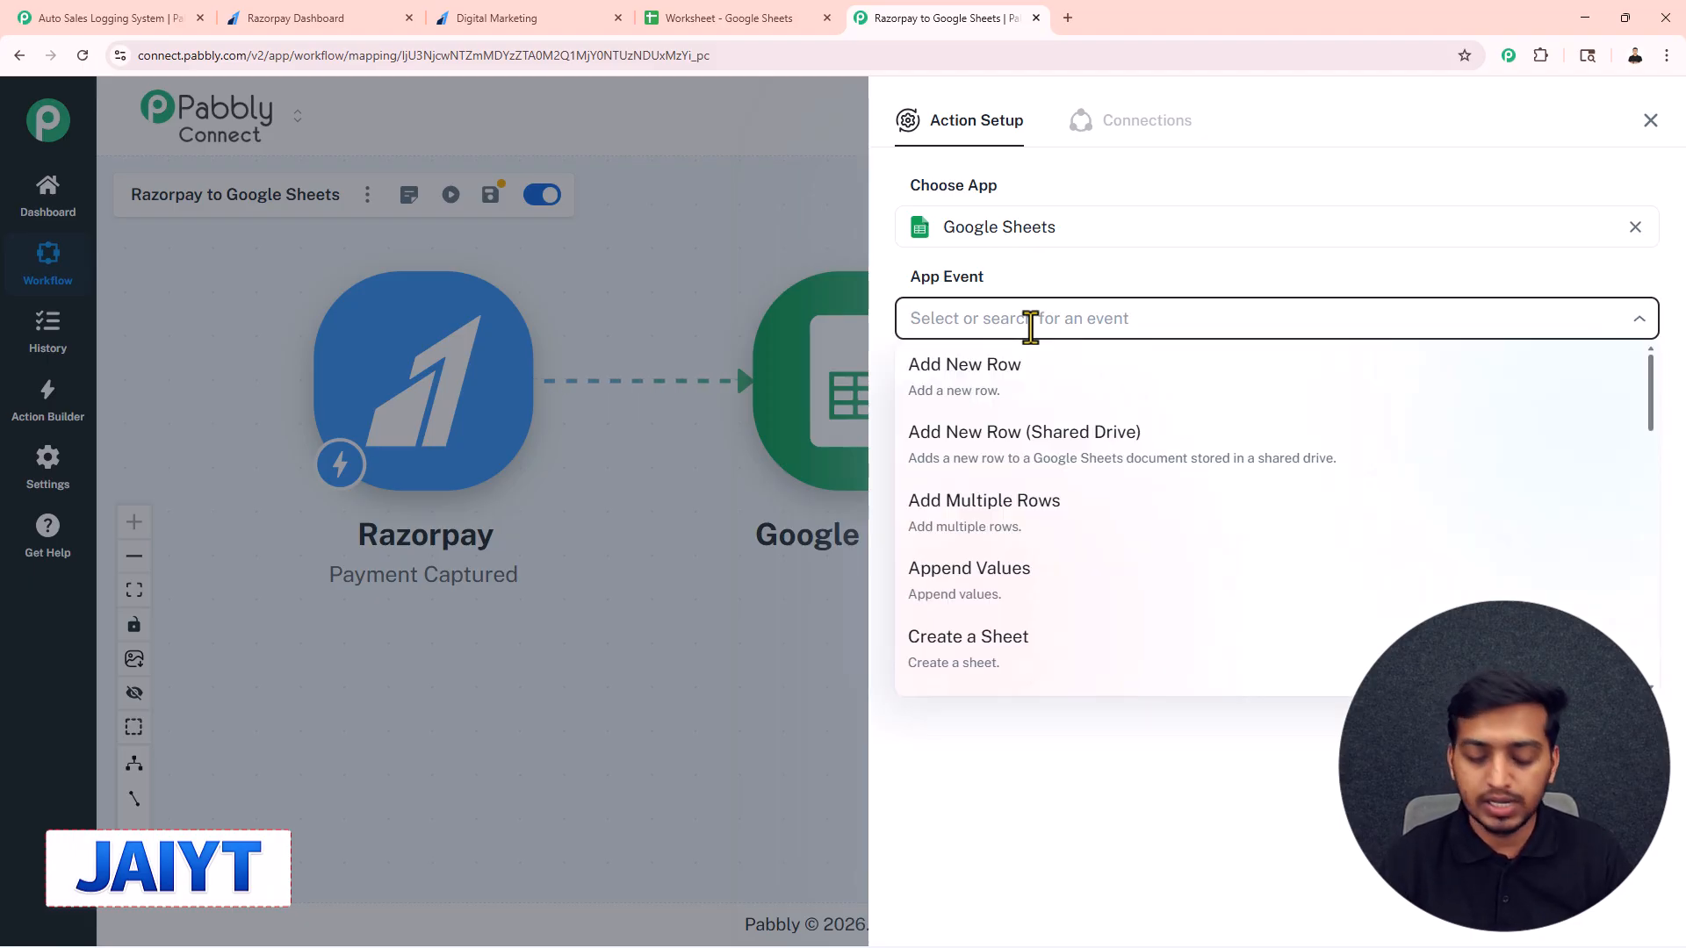
text(lookup)
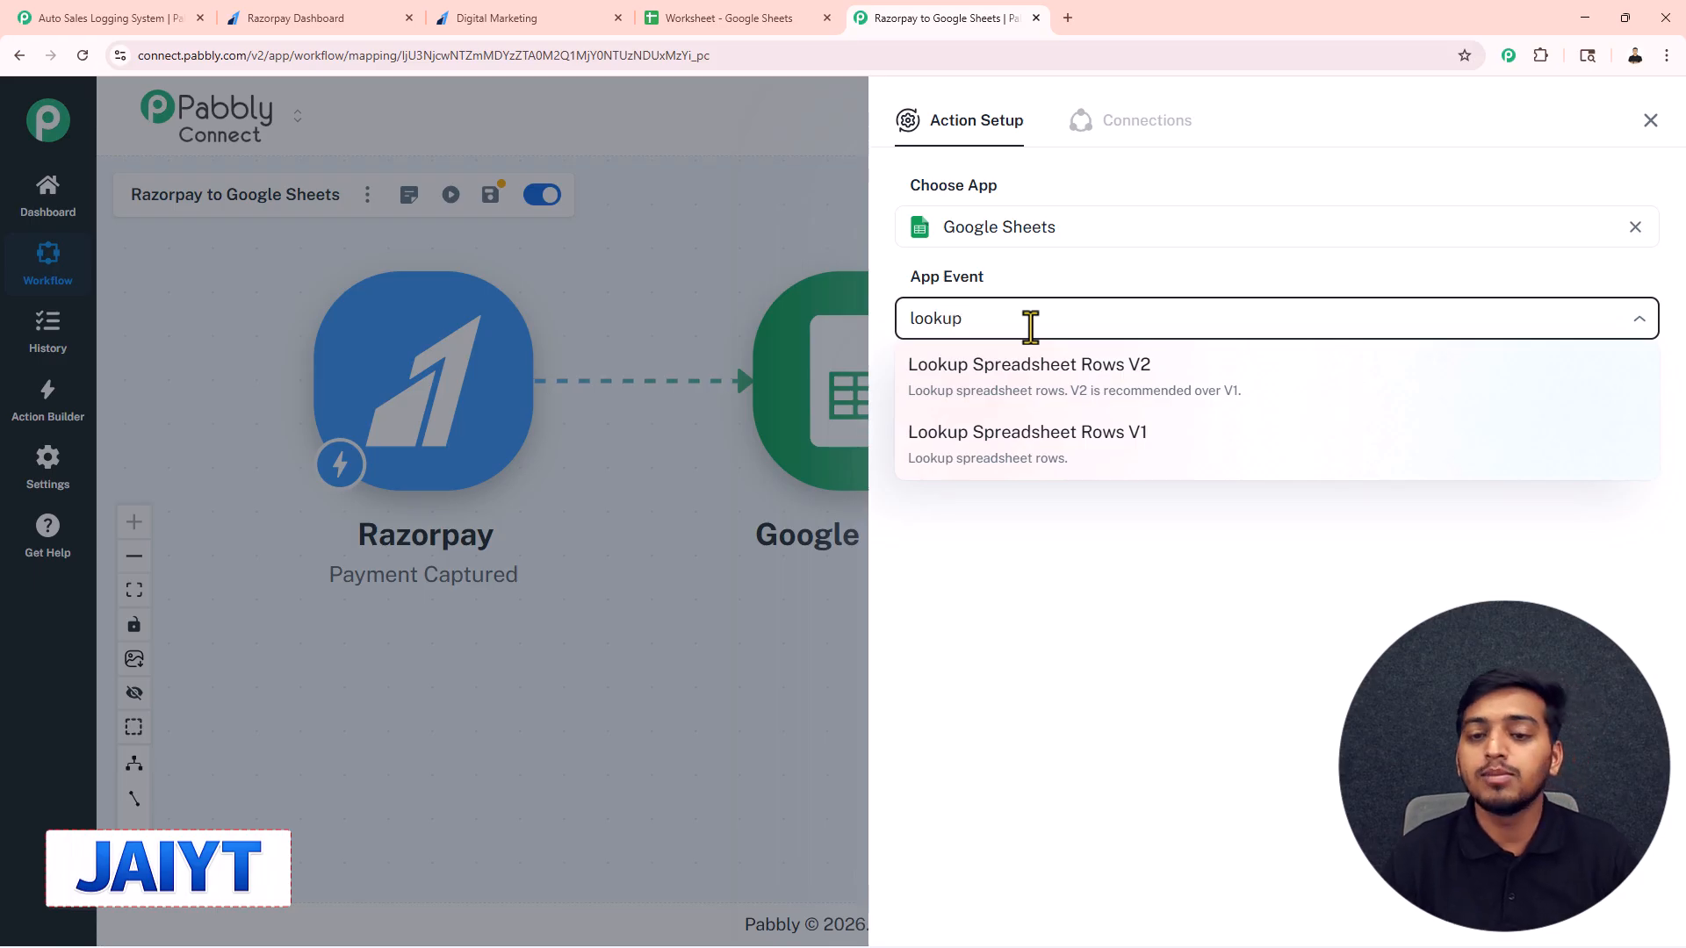
click(1059, 379)
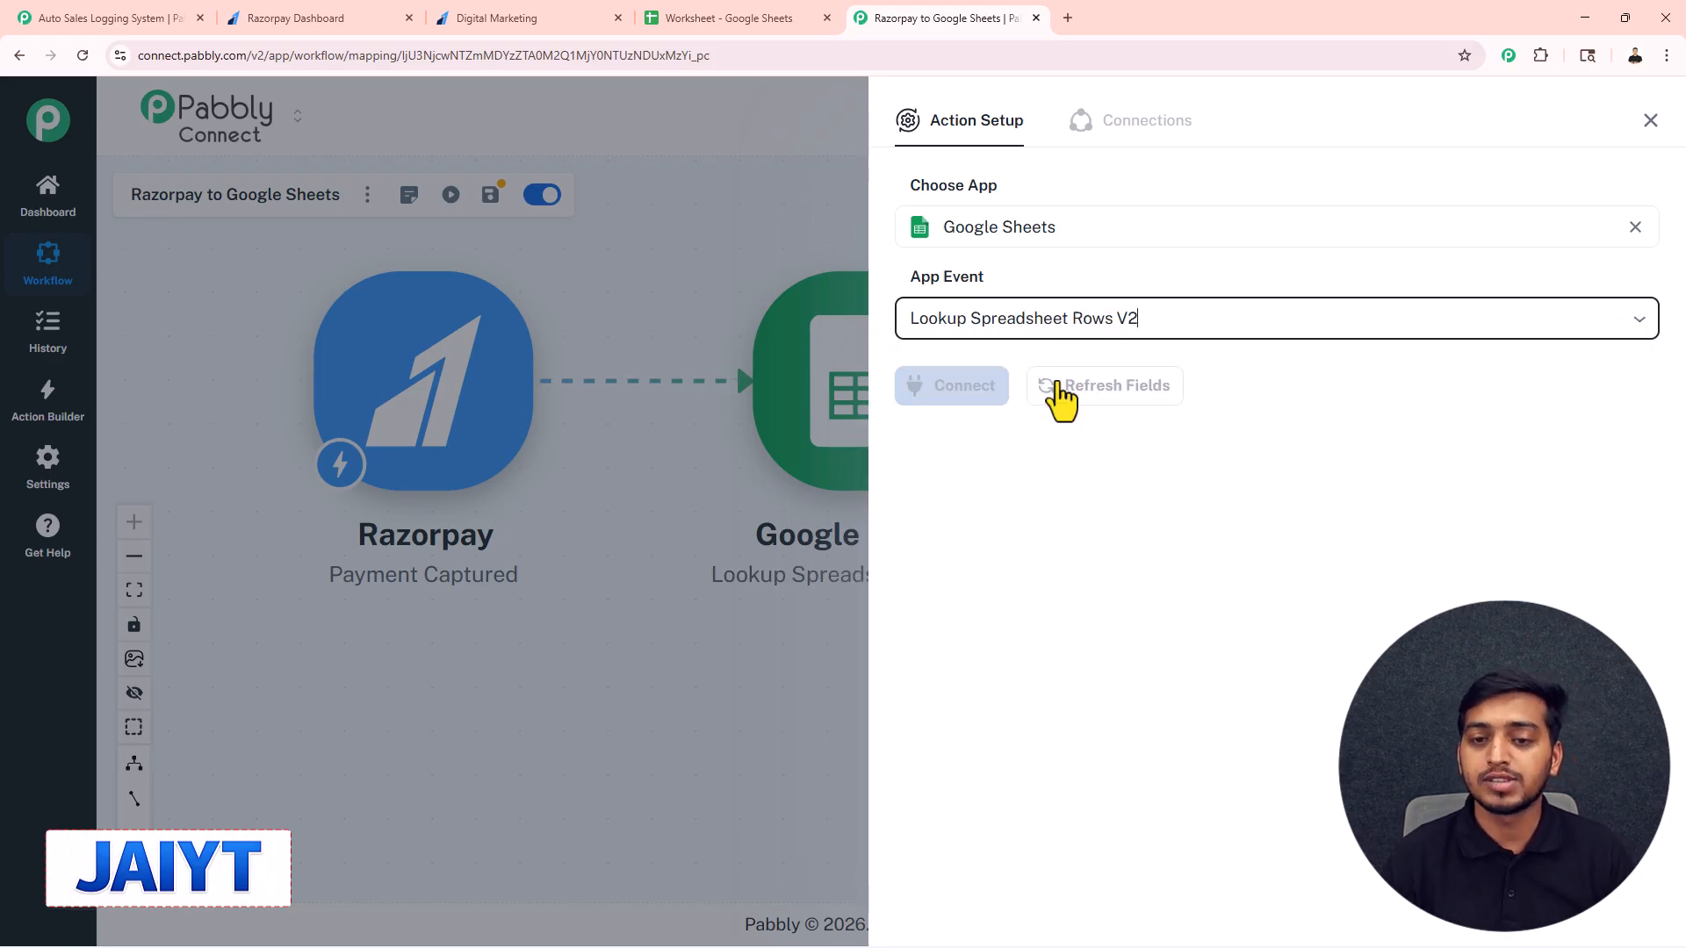
click(959, 391)
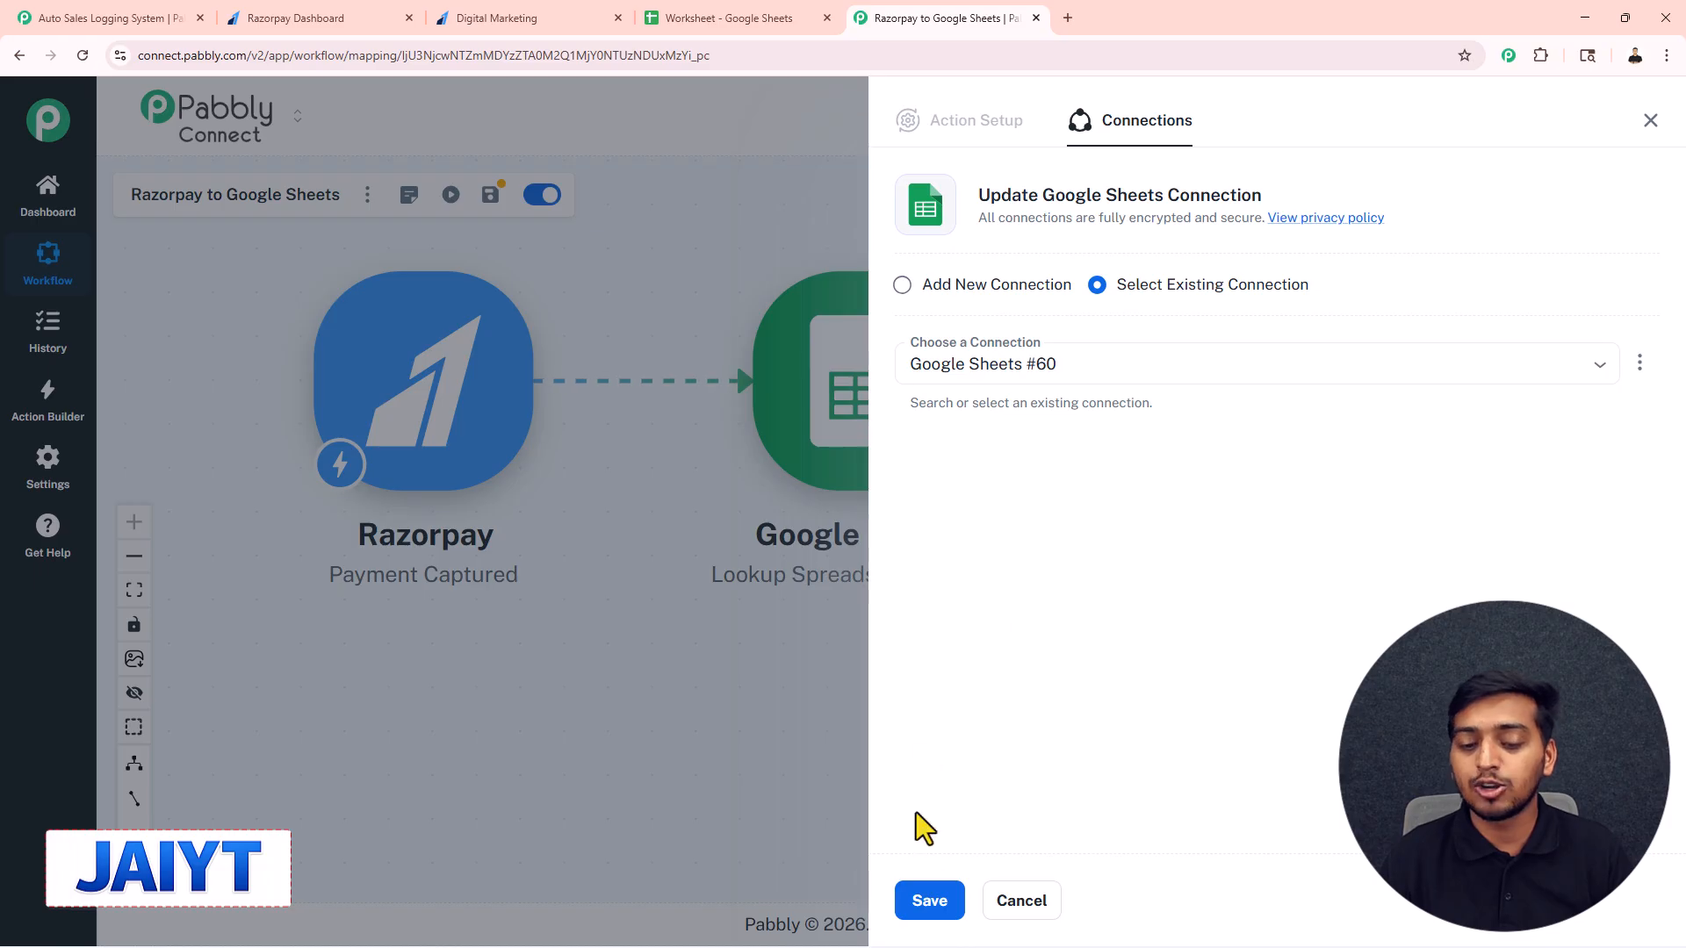
click(924, 904)
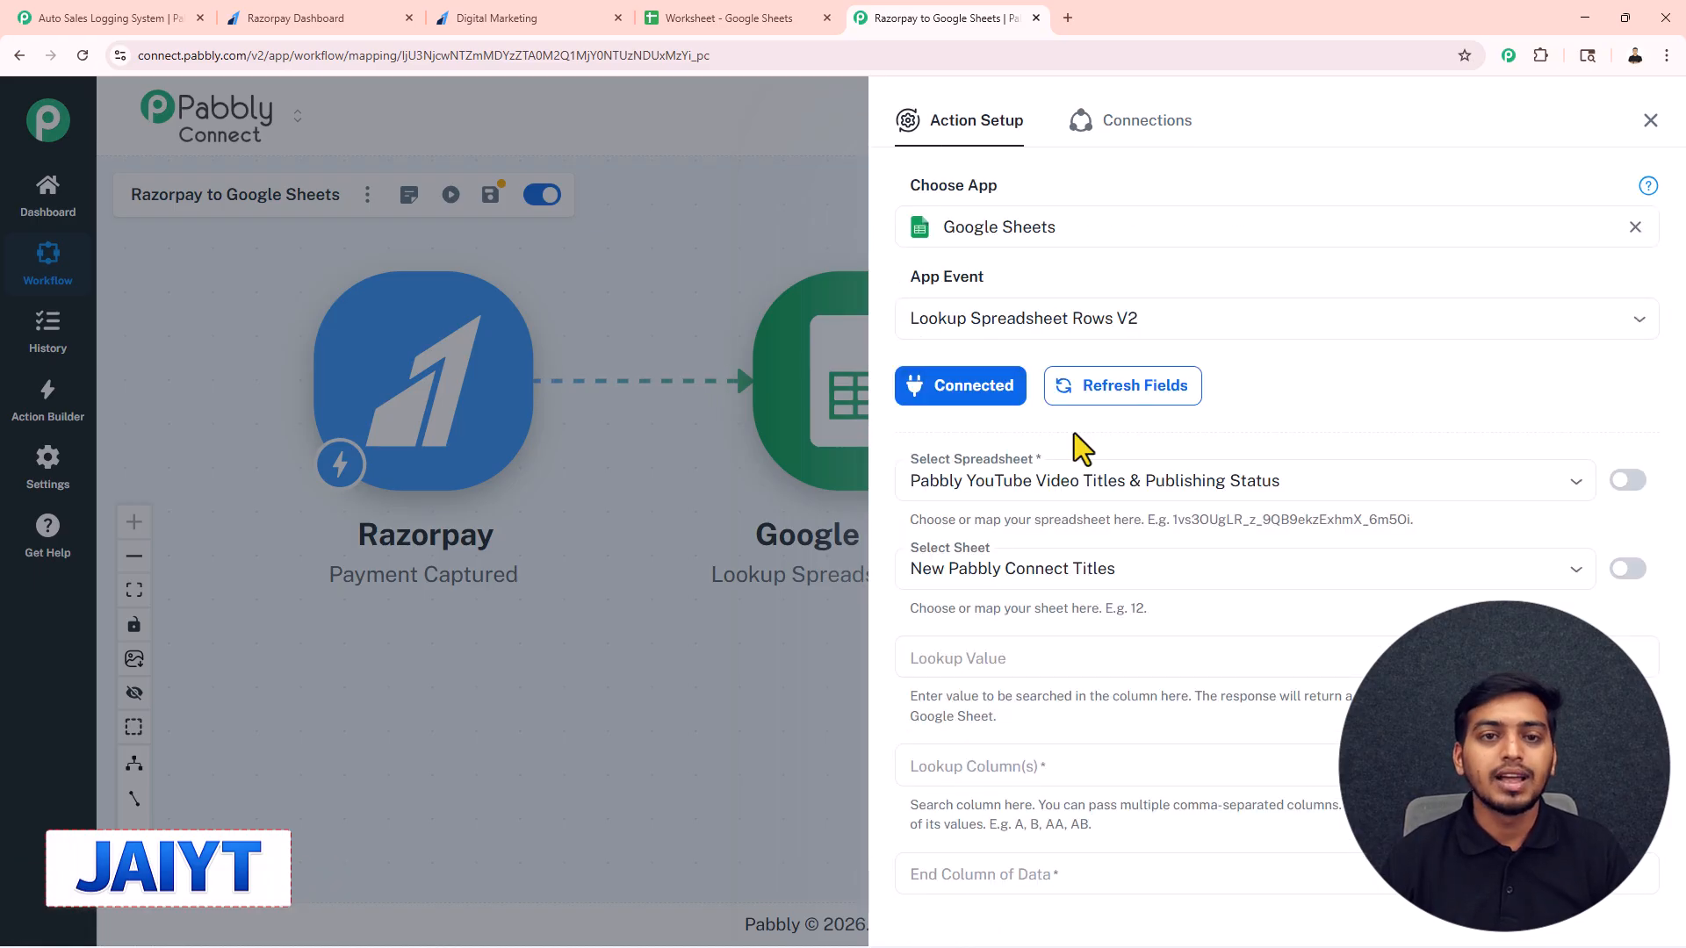
Set the lookup action's spreadsheet to Worksheet and its sheet to New Leads.
click(1046, 482)
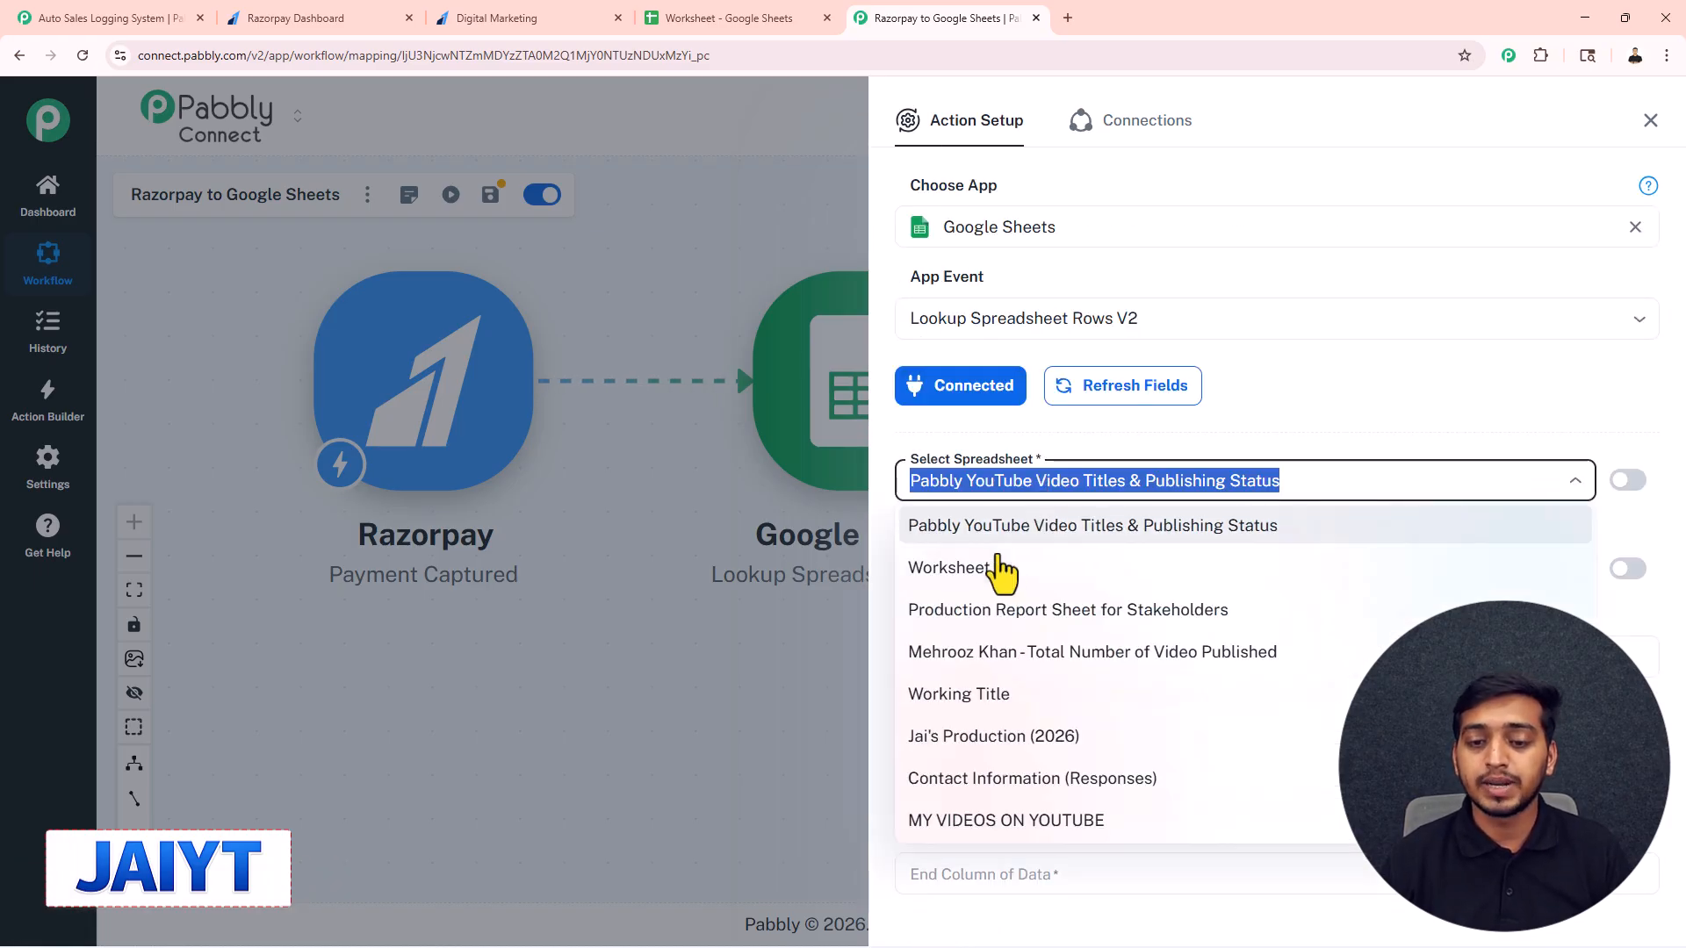
click(987, 572)
click(1010, 567)
click(991, 654)
scroll(1016, 545, down, 4)
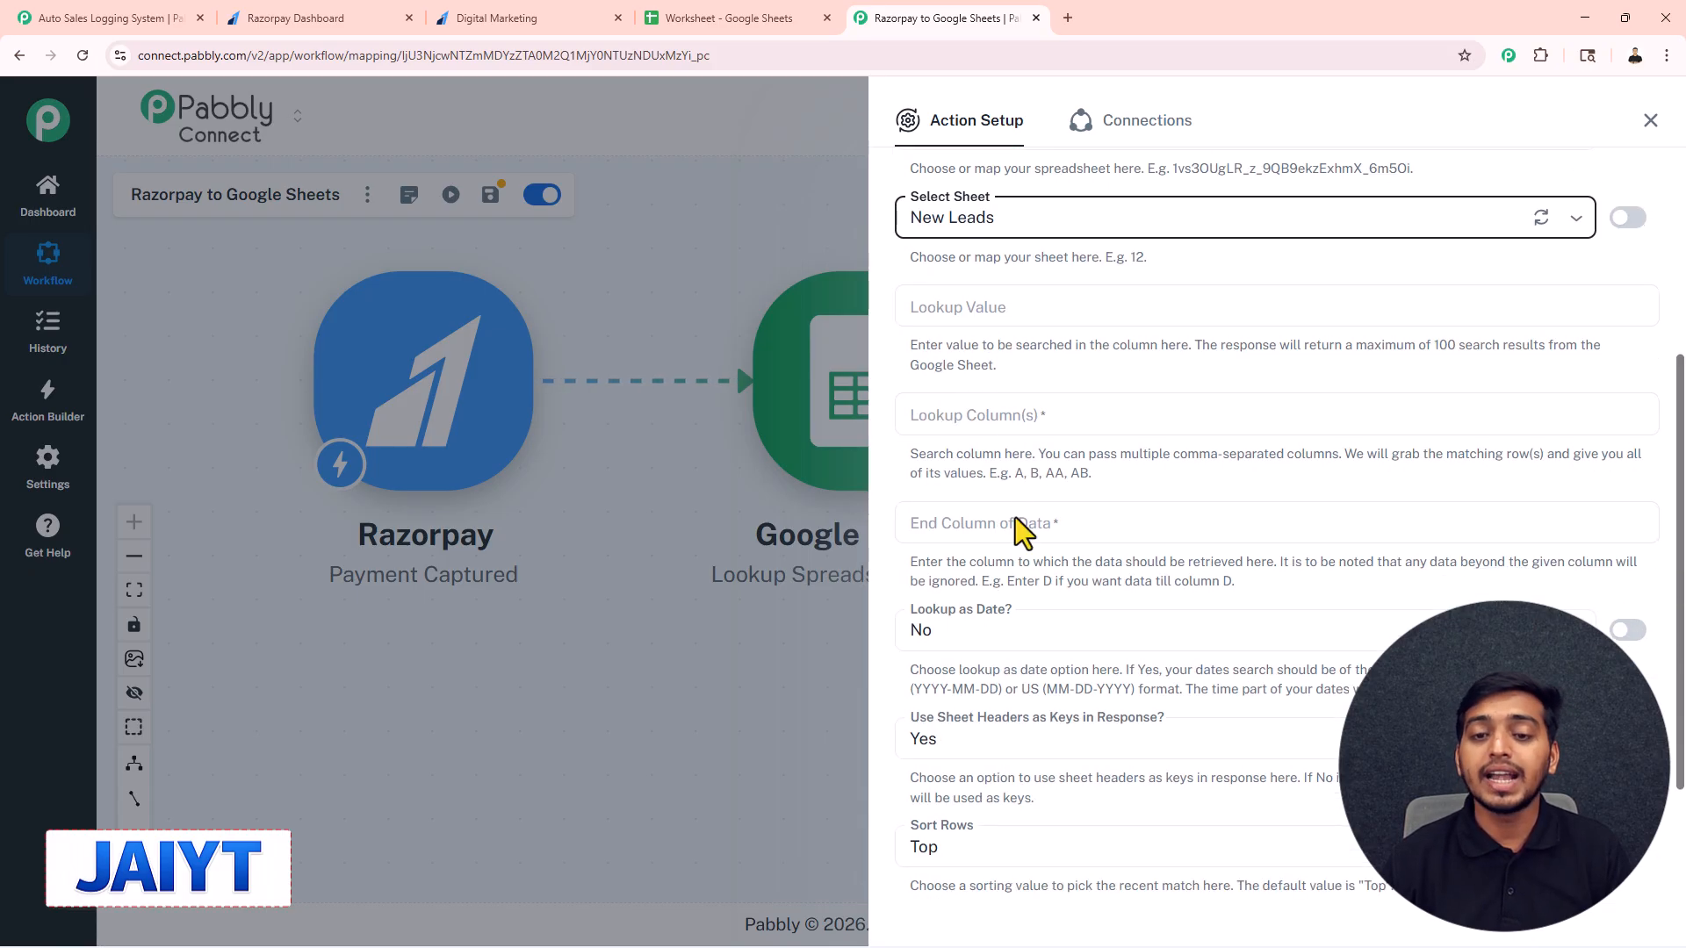
Map the lookup action's Lookup Value to the payload payment entity id from the Razorpay trigger.
click(930, 313)
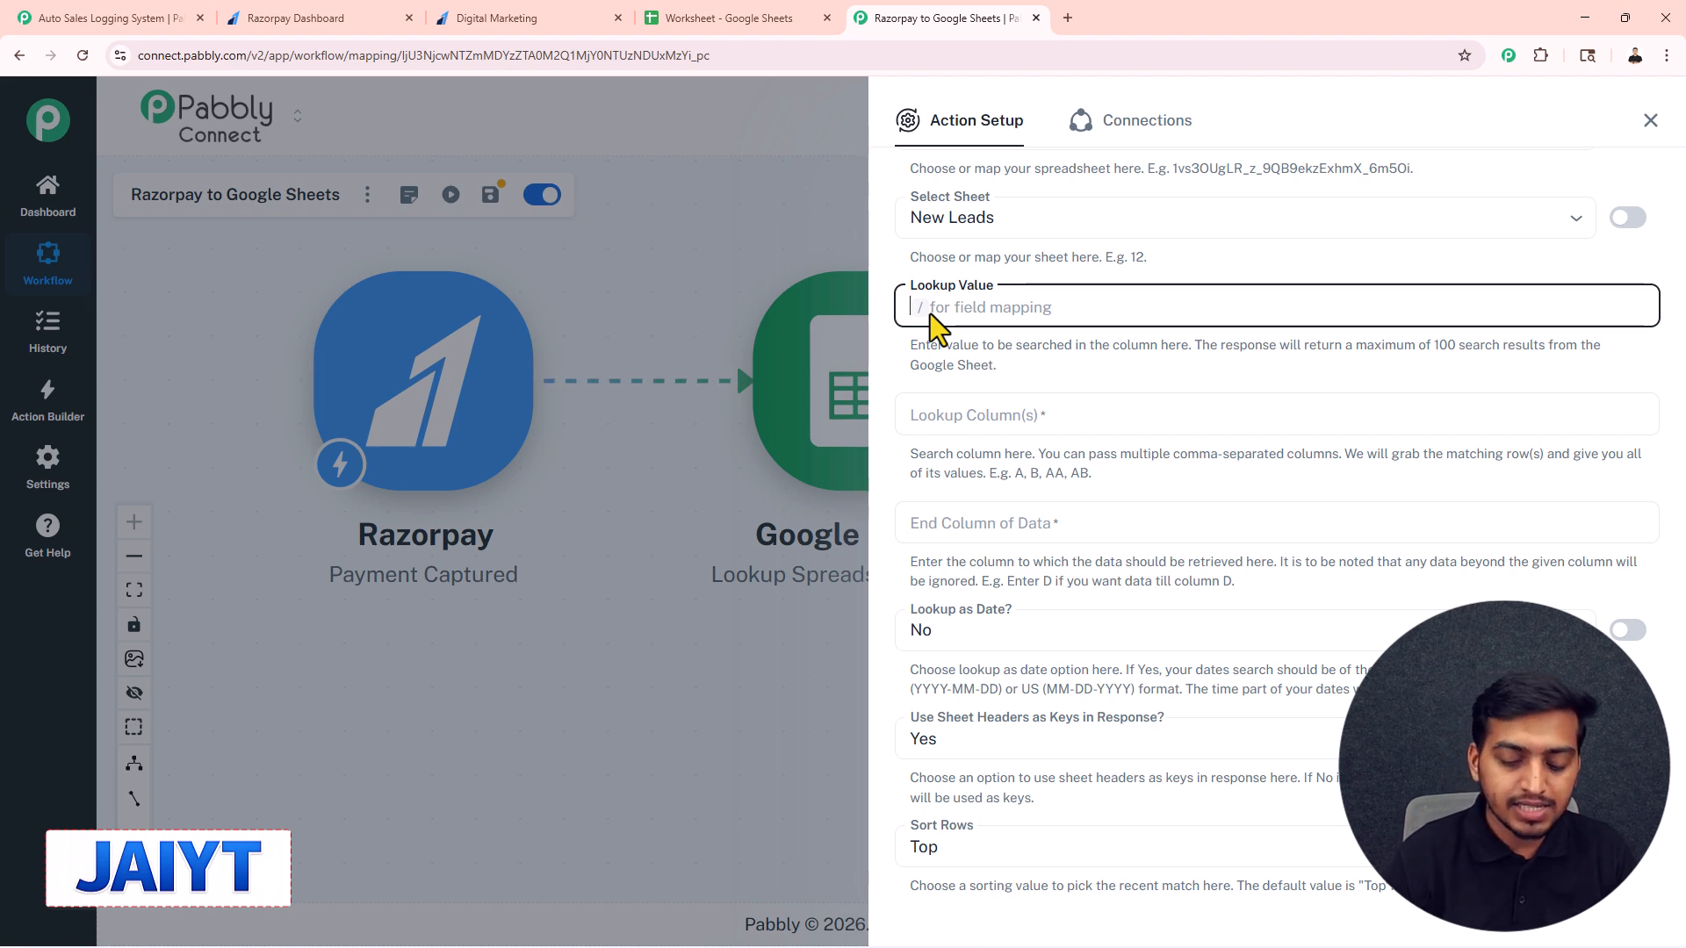
text(/id)
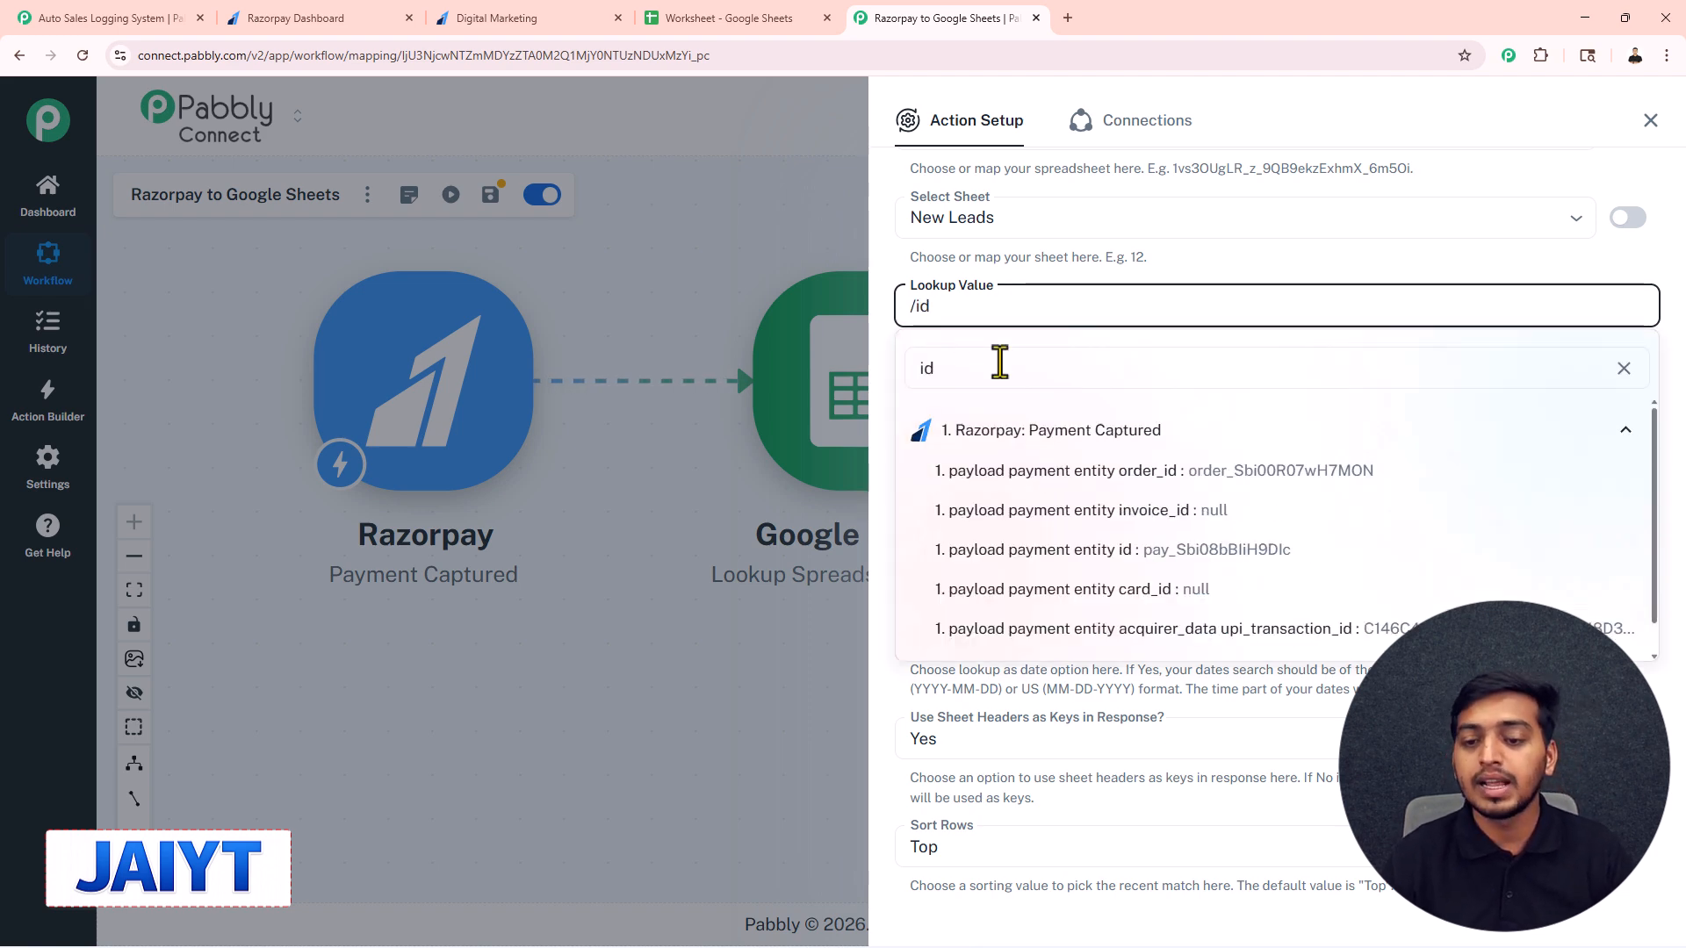
click(1144, 547)
click(1003, 420)
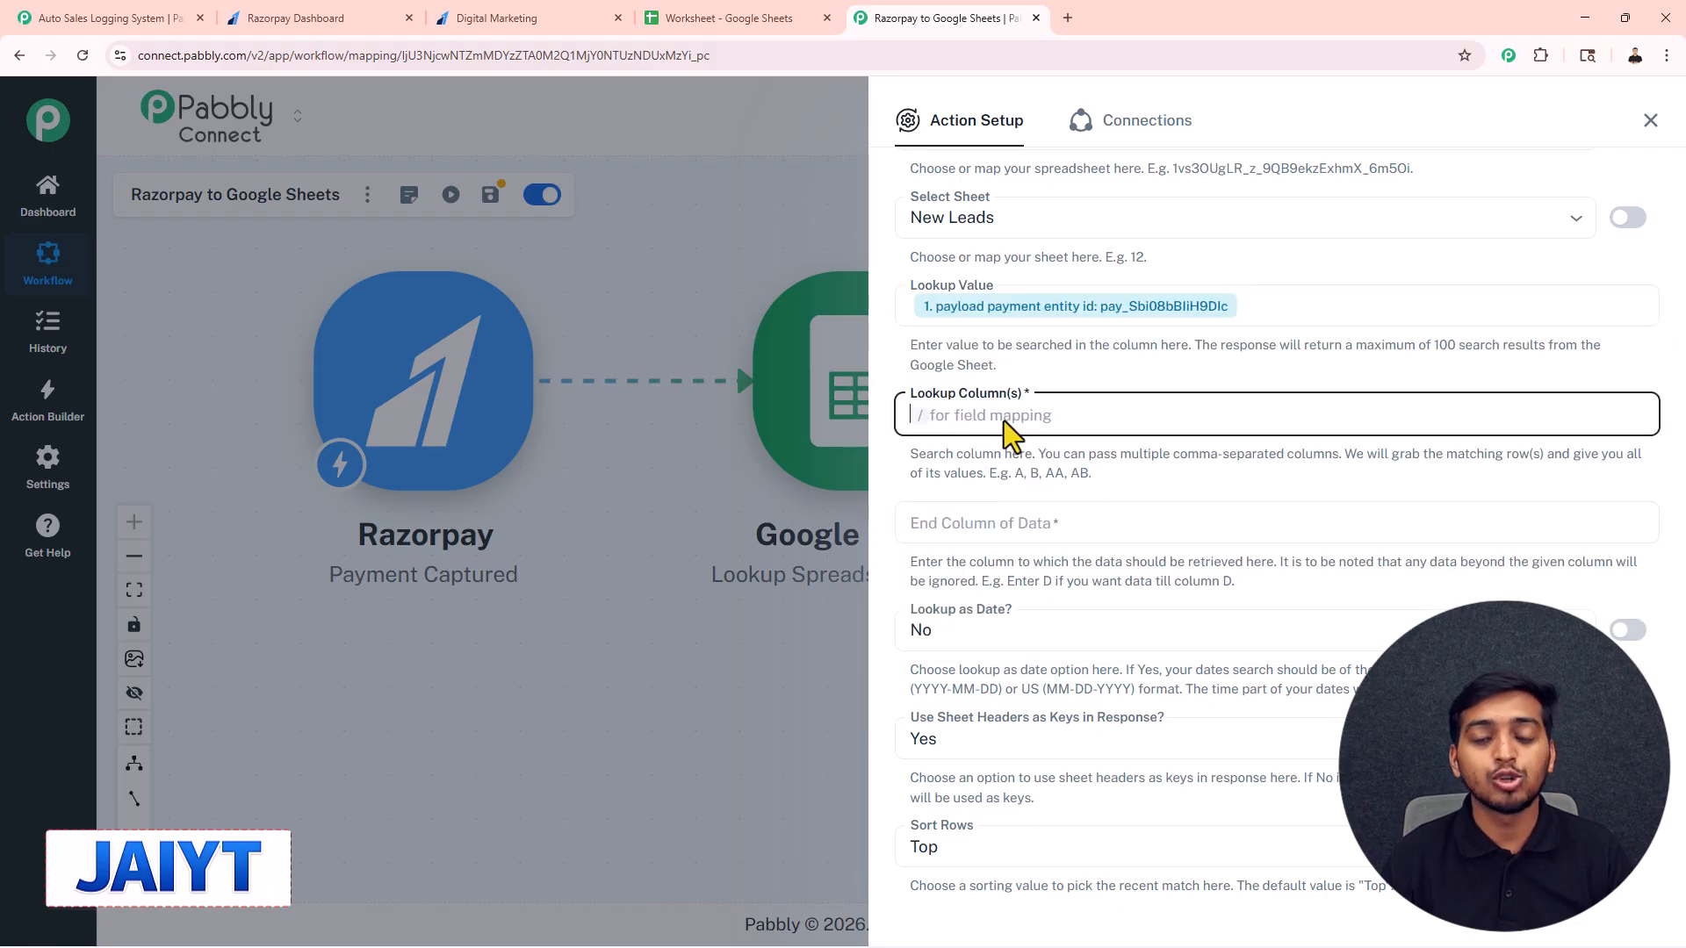
click(1038, 376)
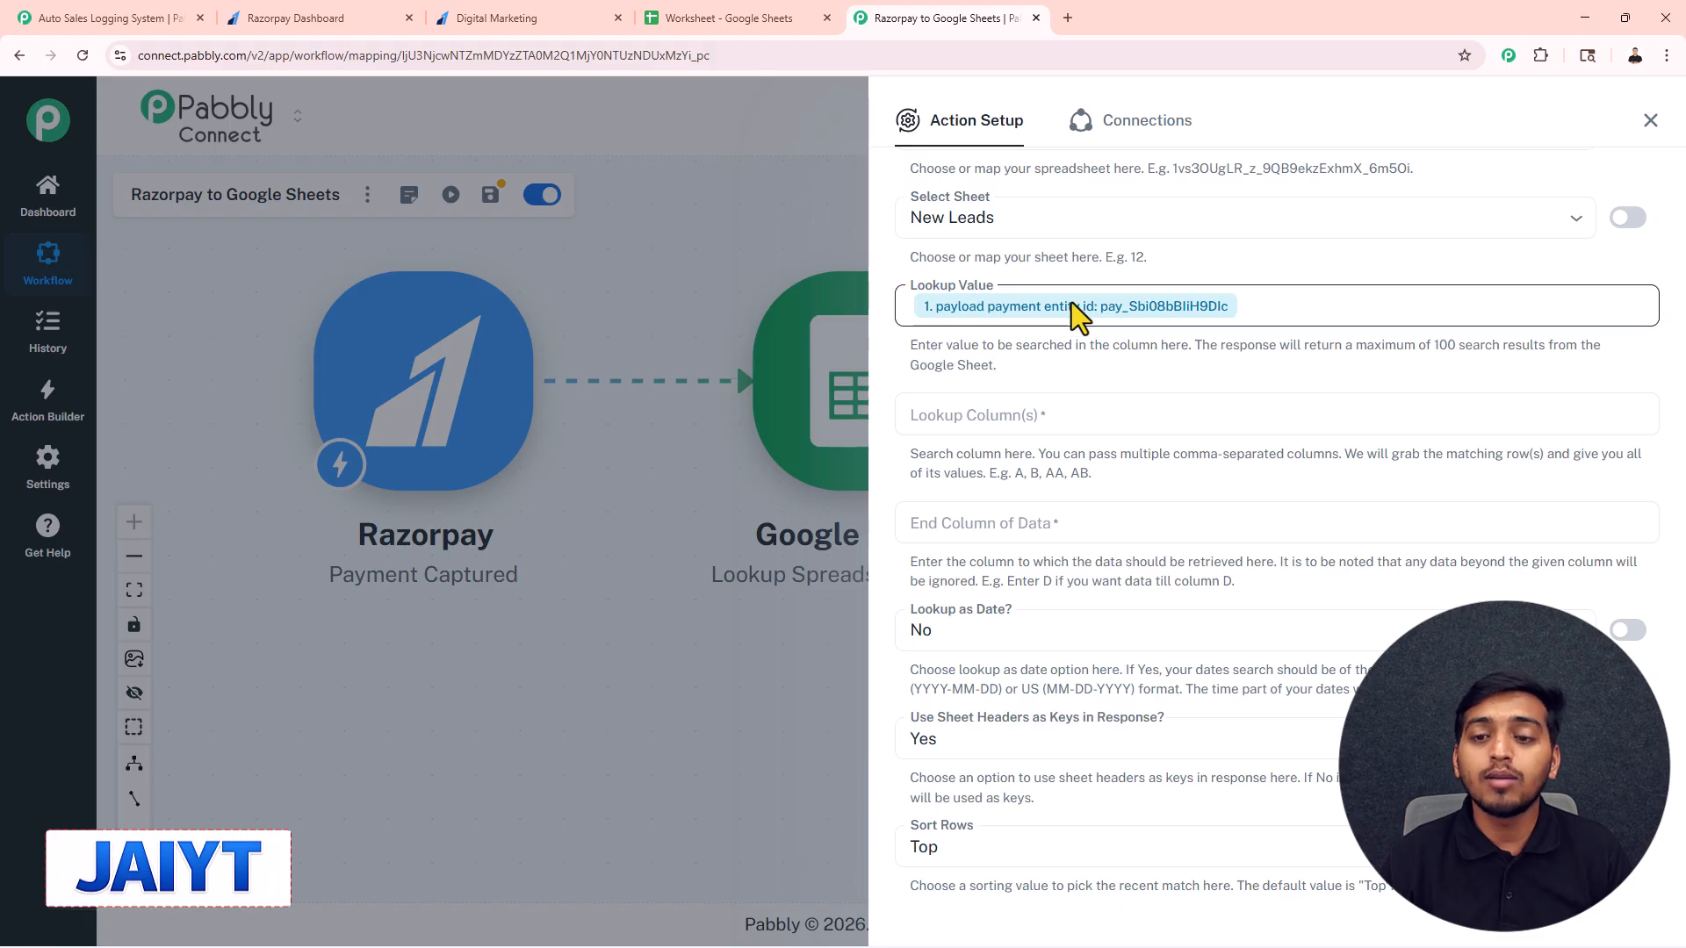
Check the Payment ID column in the Worksheet spreadsheet and set both Lookup Column(s) and End Column of Data to G.
click(735, 16)
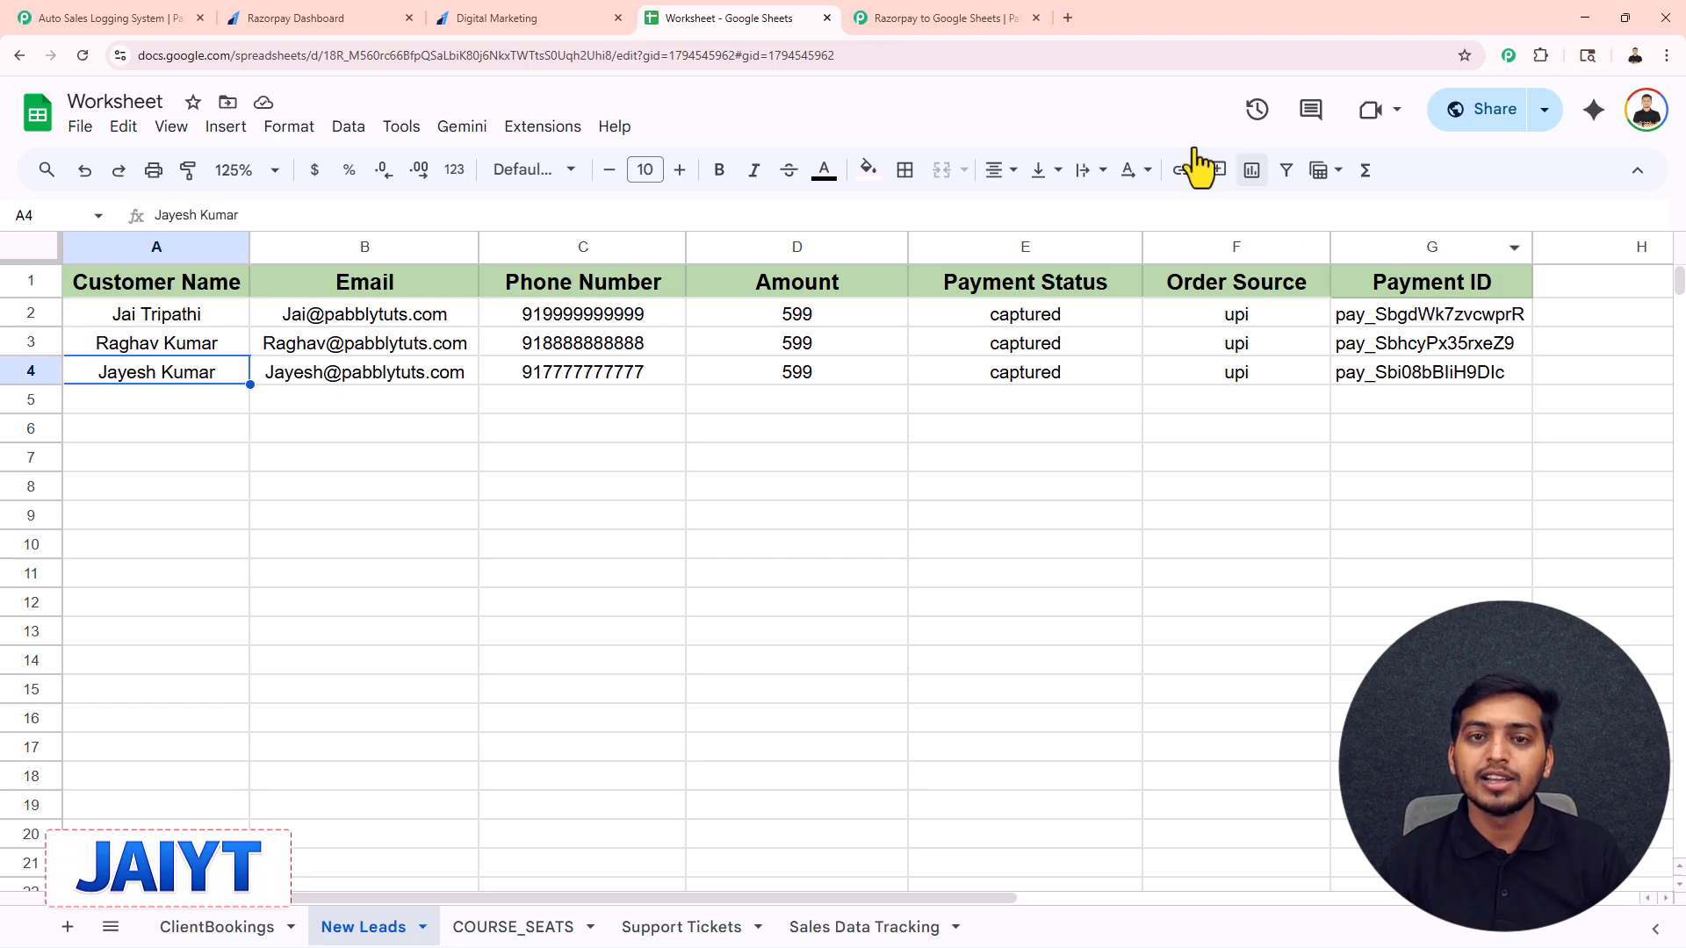
click(951, 16)
click(971, 418)
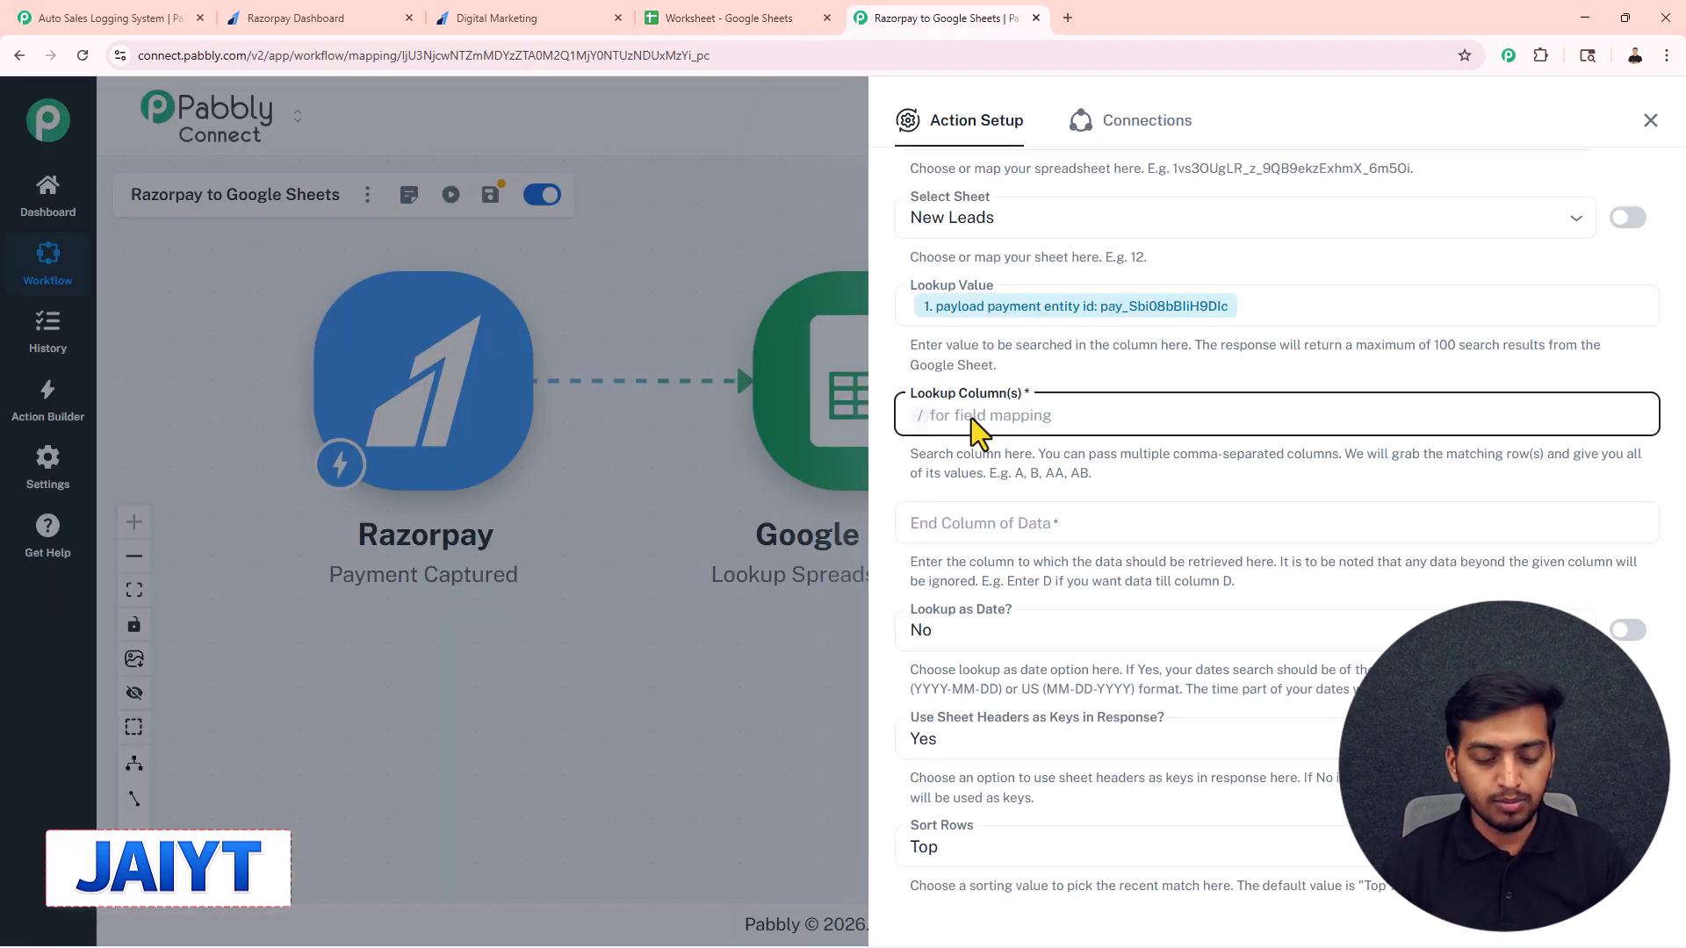
text(G)
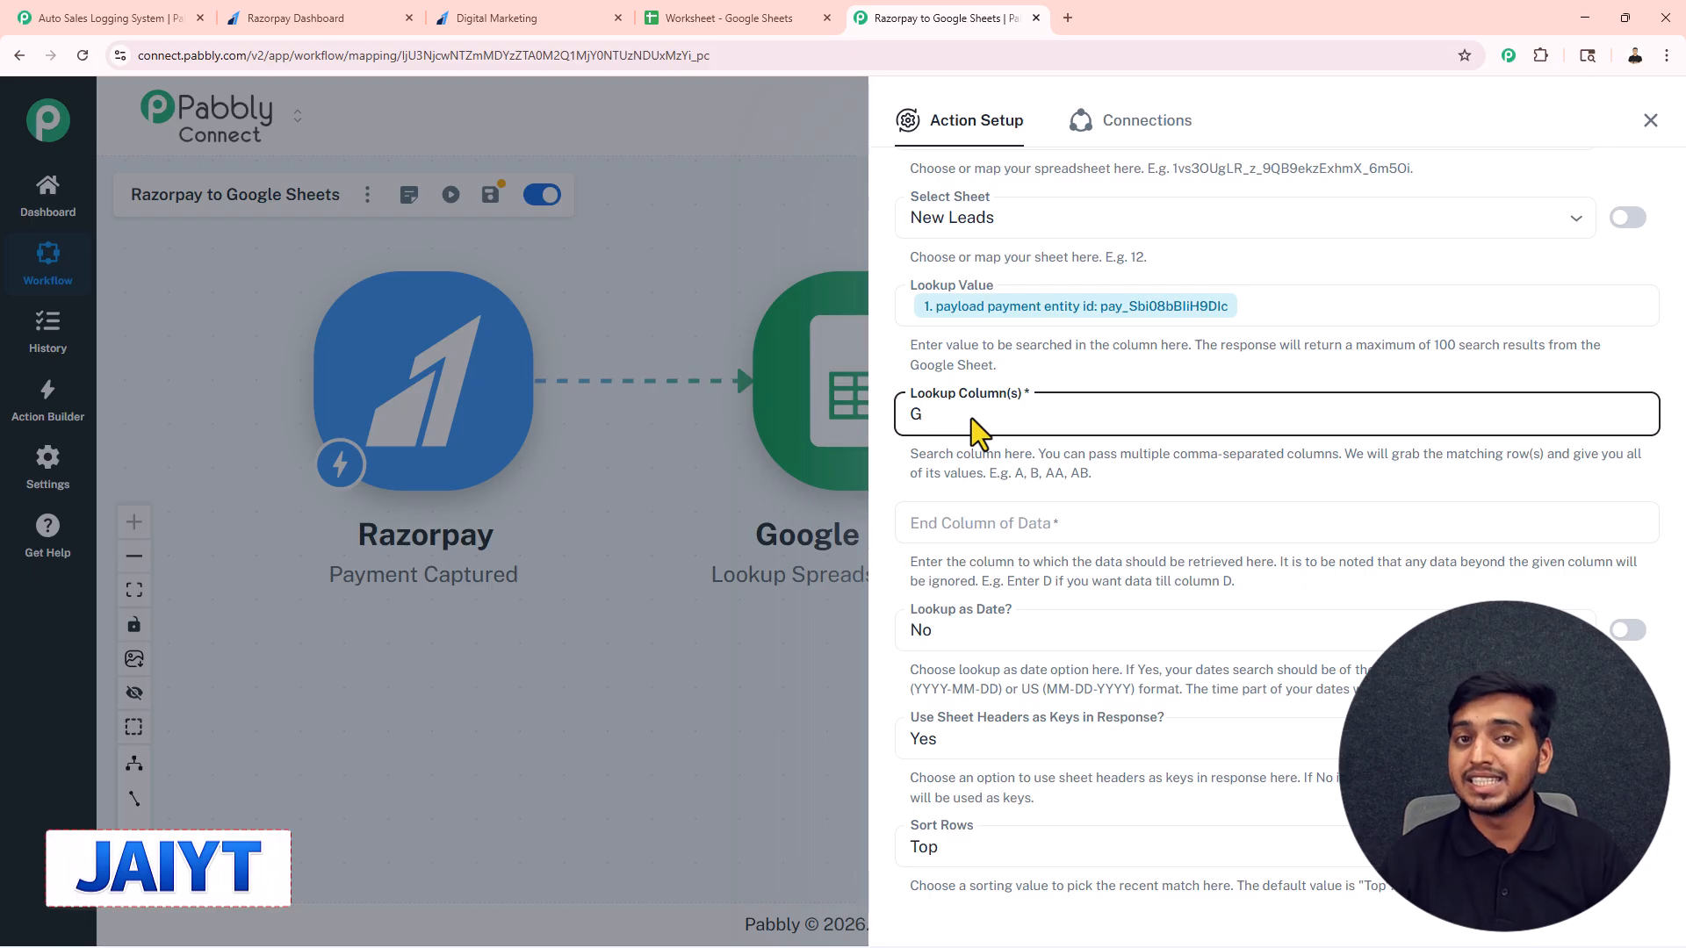
click(967, 525)
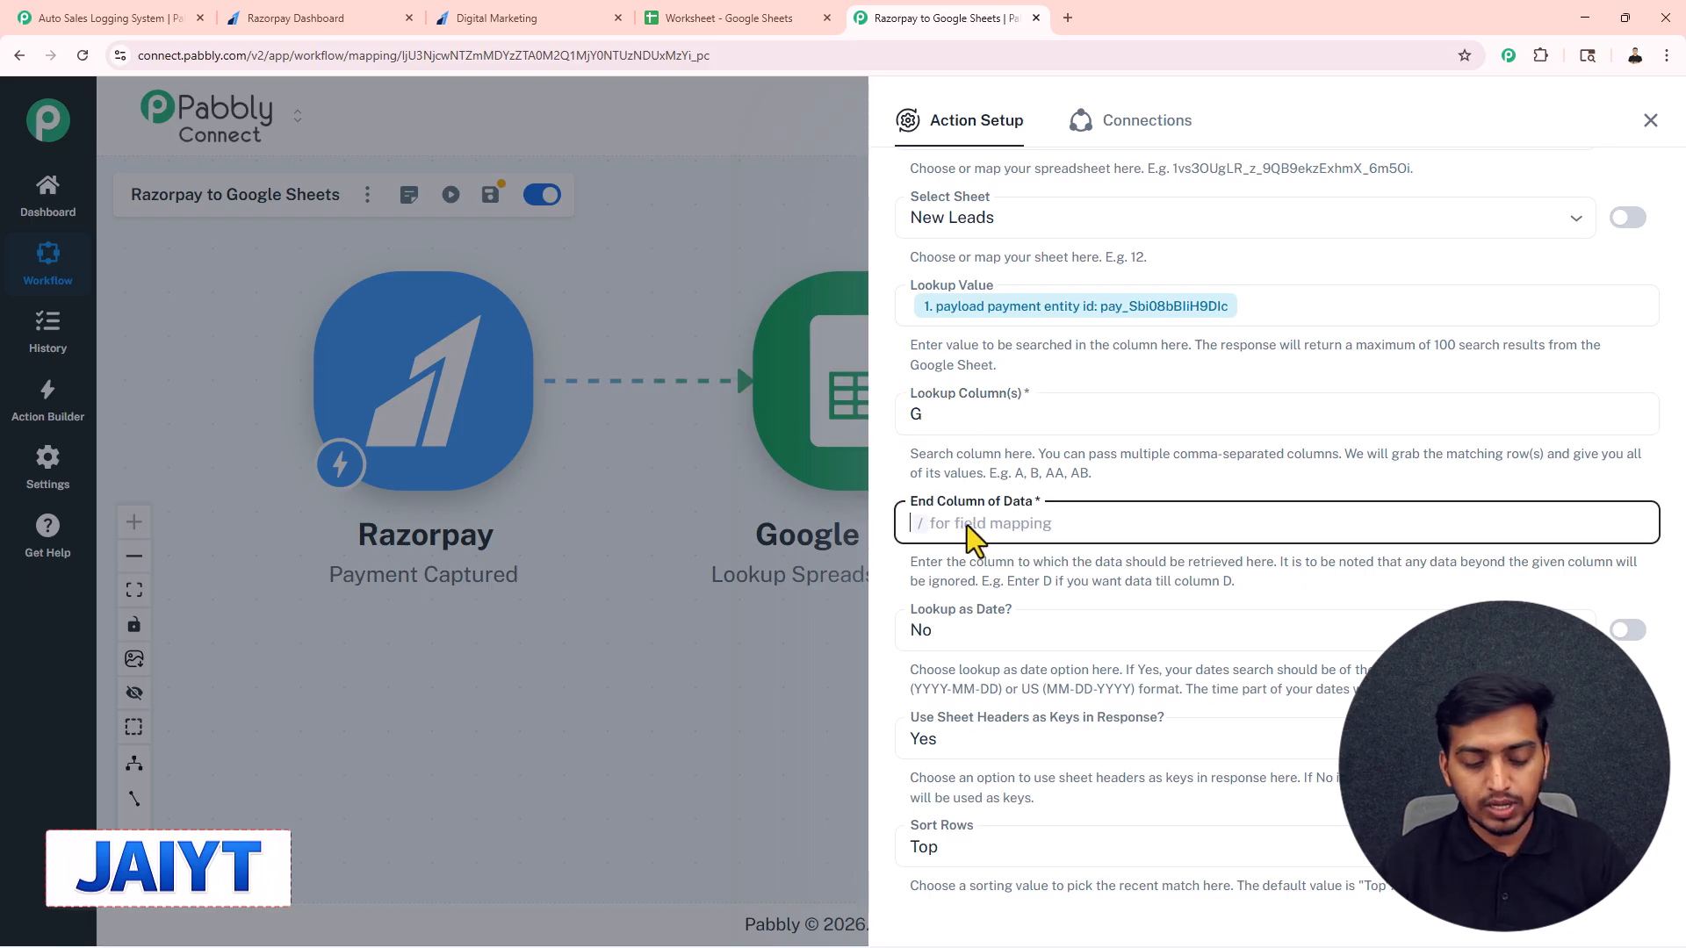
text(G)
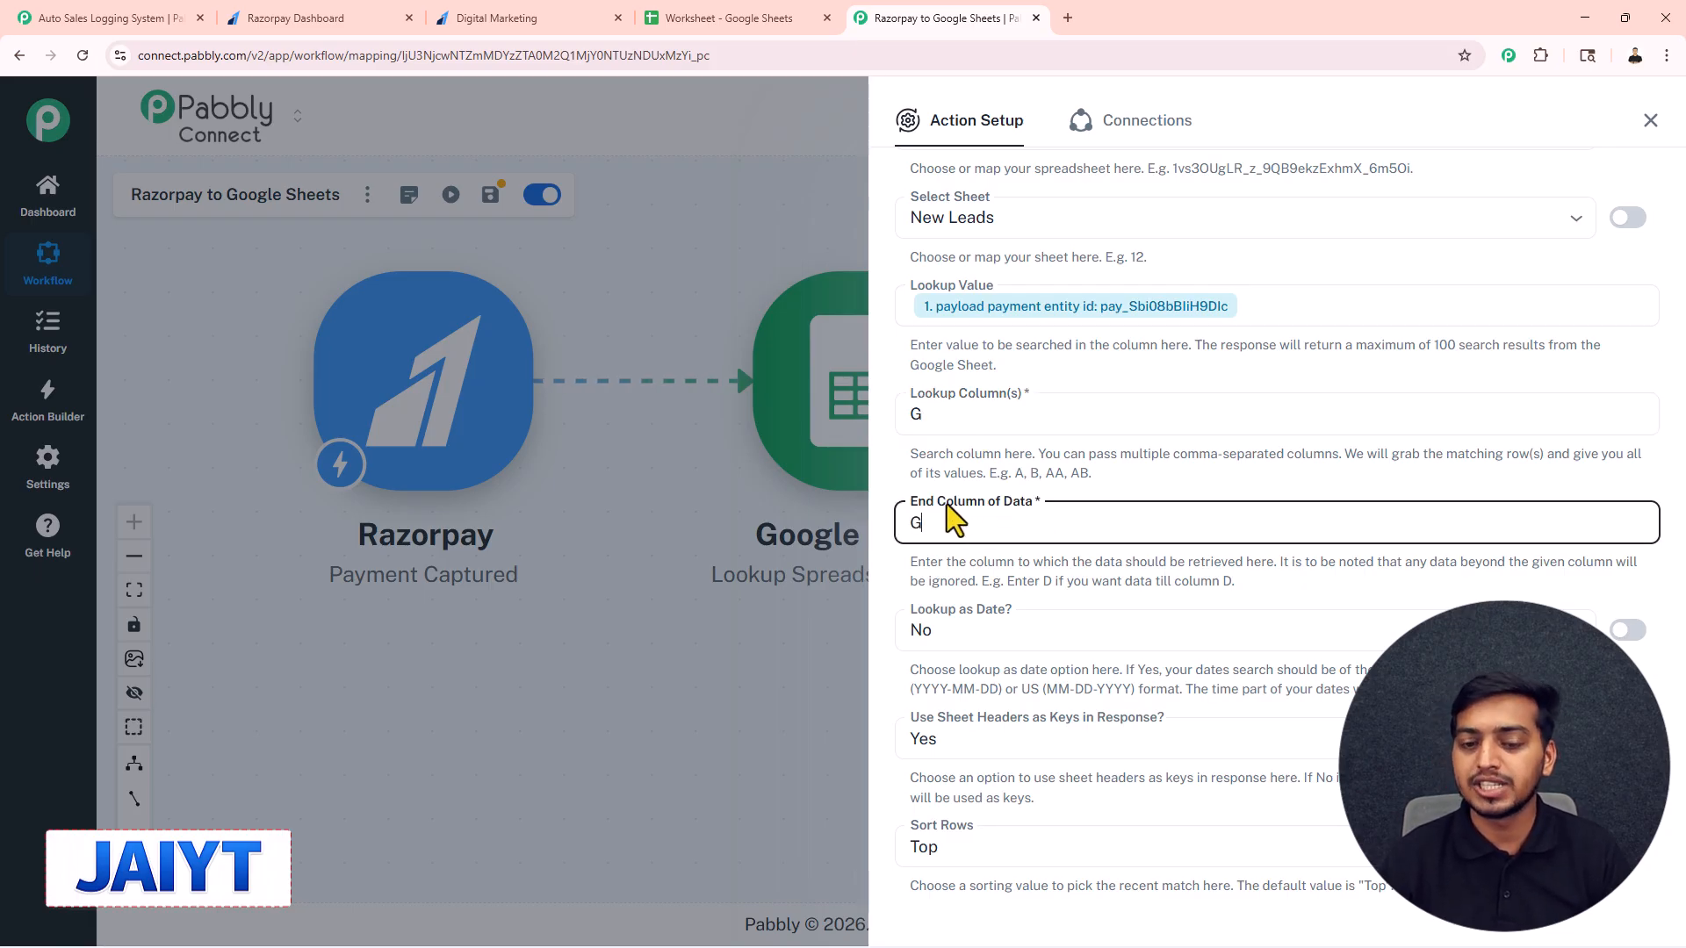
Save the lookup action with a test request and check the response received.
scroll(966, 544, down, 2)
click(1007, 816)
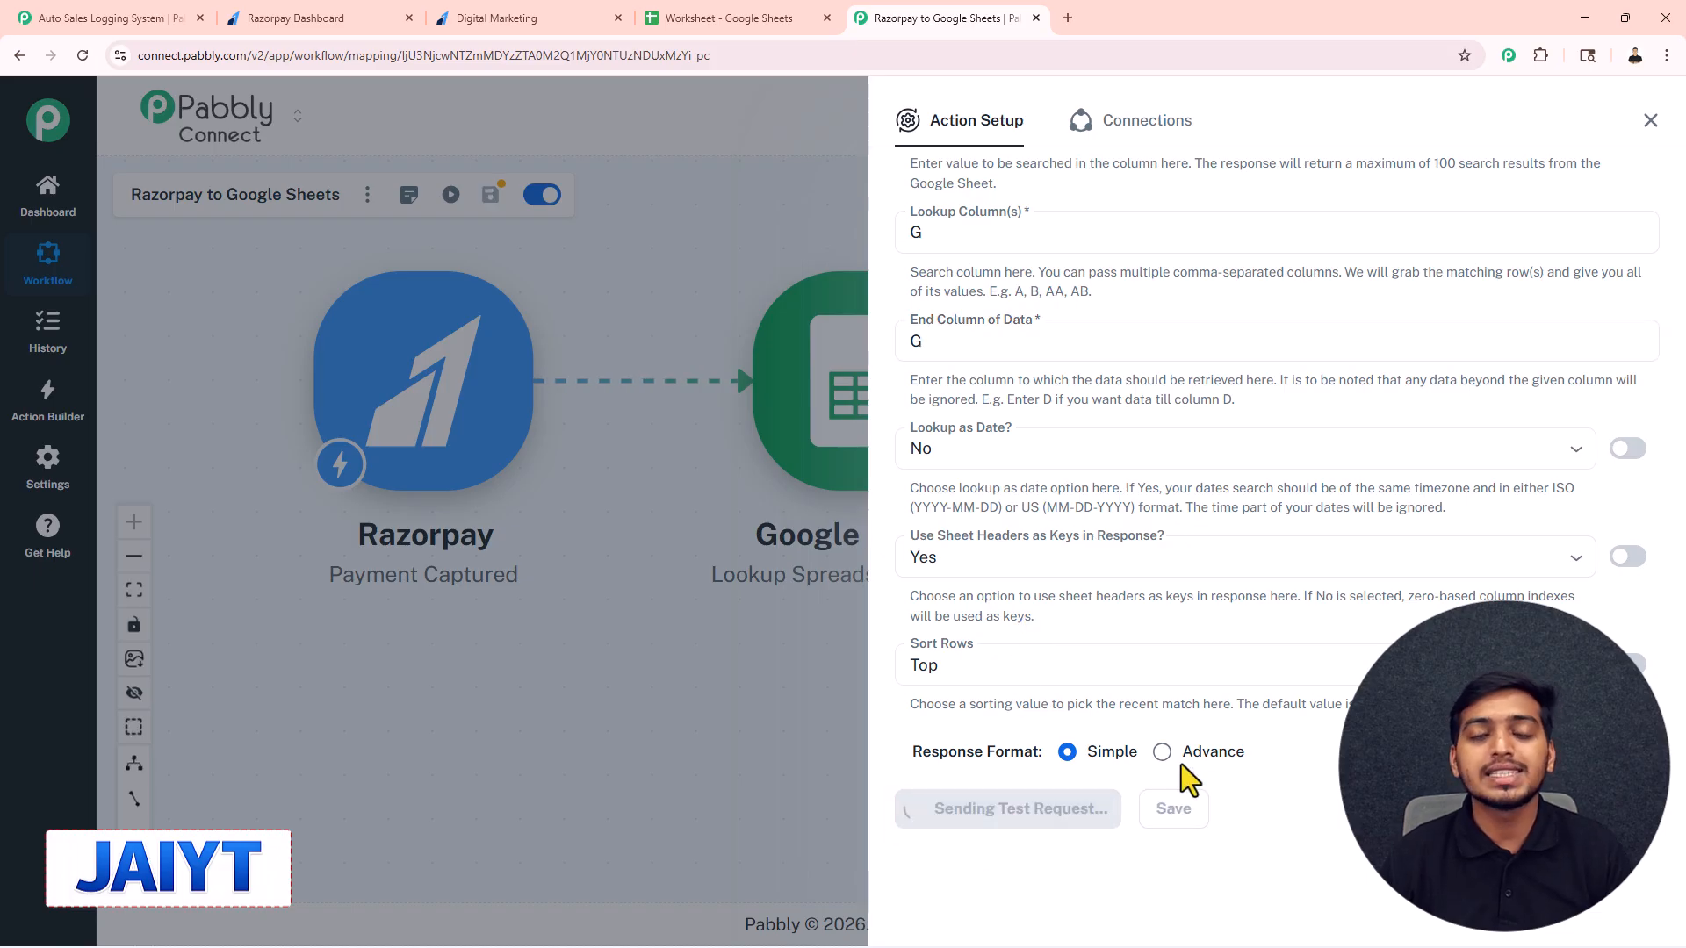
scroll(1276, 779, down, 5)
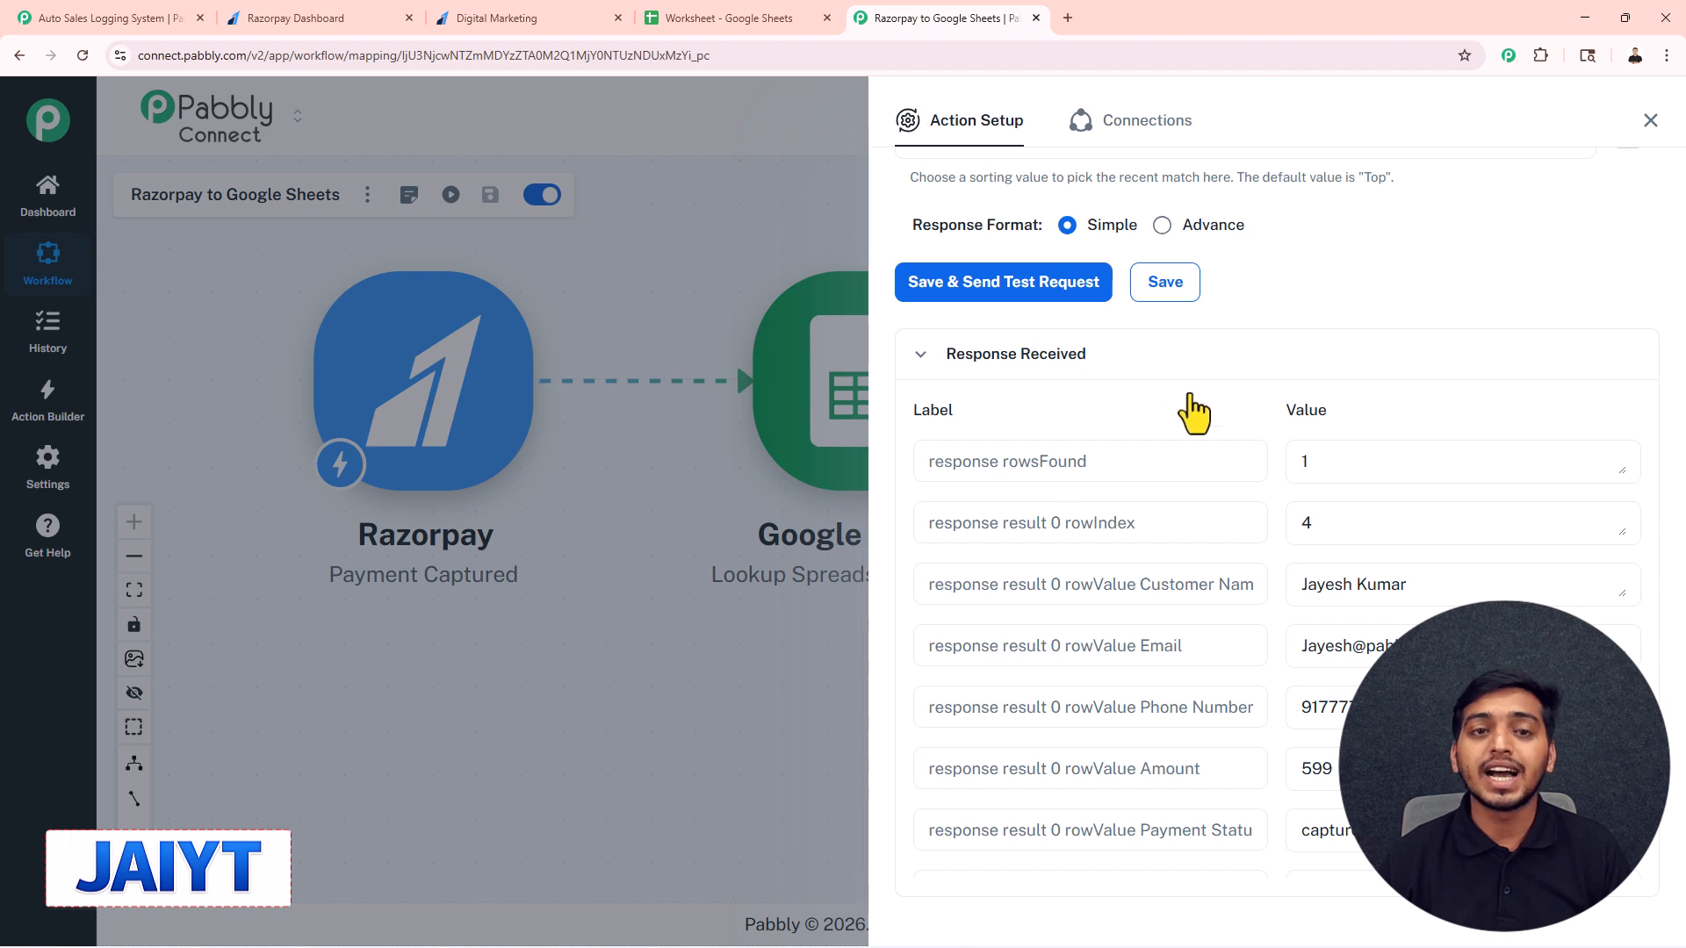
Clear the payment record in row 4, columns A to G, of the New Leads sheet.
click(709, 18)
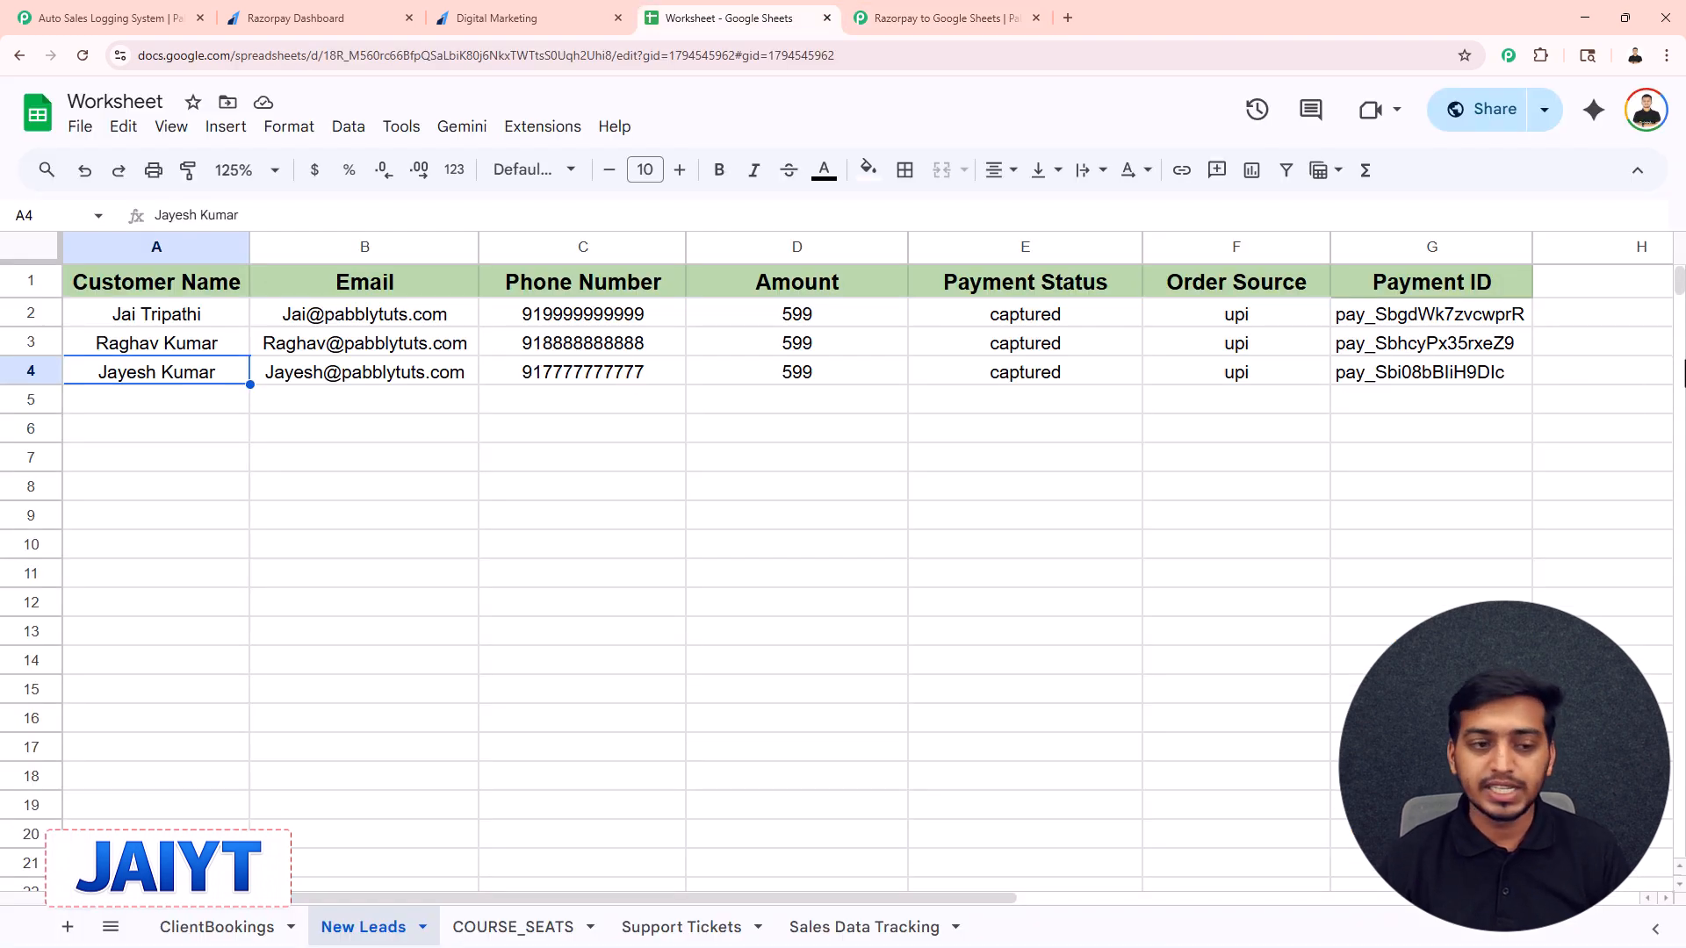
drag(195, 379, 1352, 371)
key(Delete)
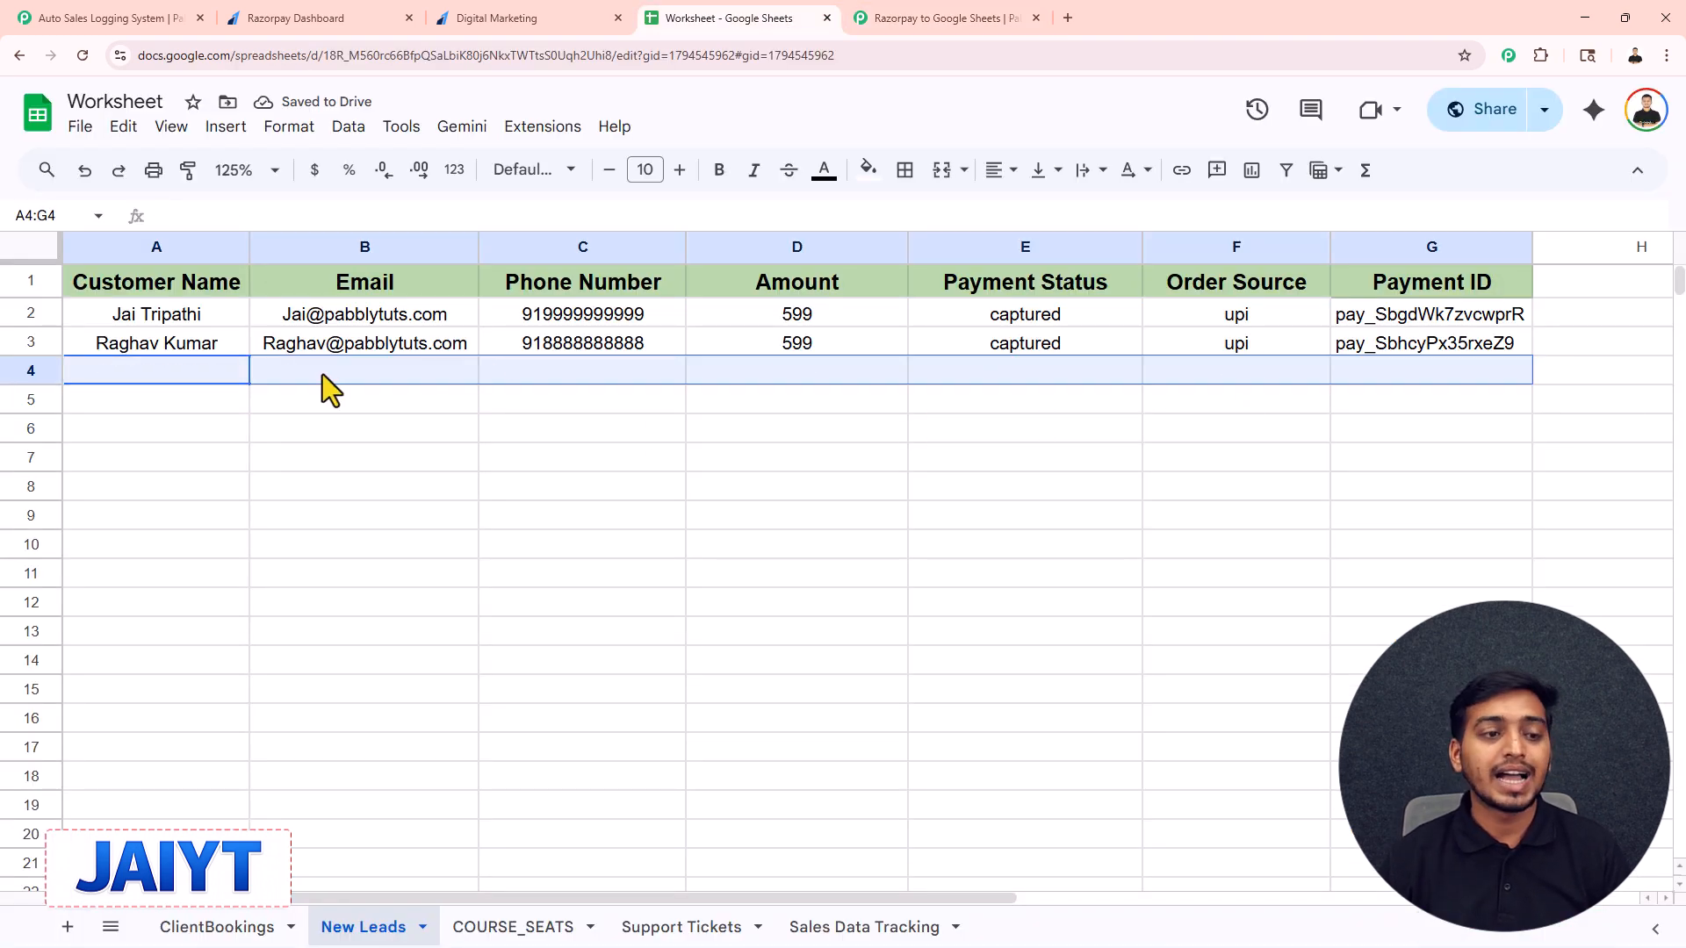
Return to the Pabbly Connect workflow, resend the lookup action's test request, check the response and close the setup.
click(927, 4)
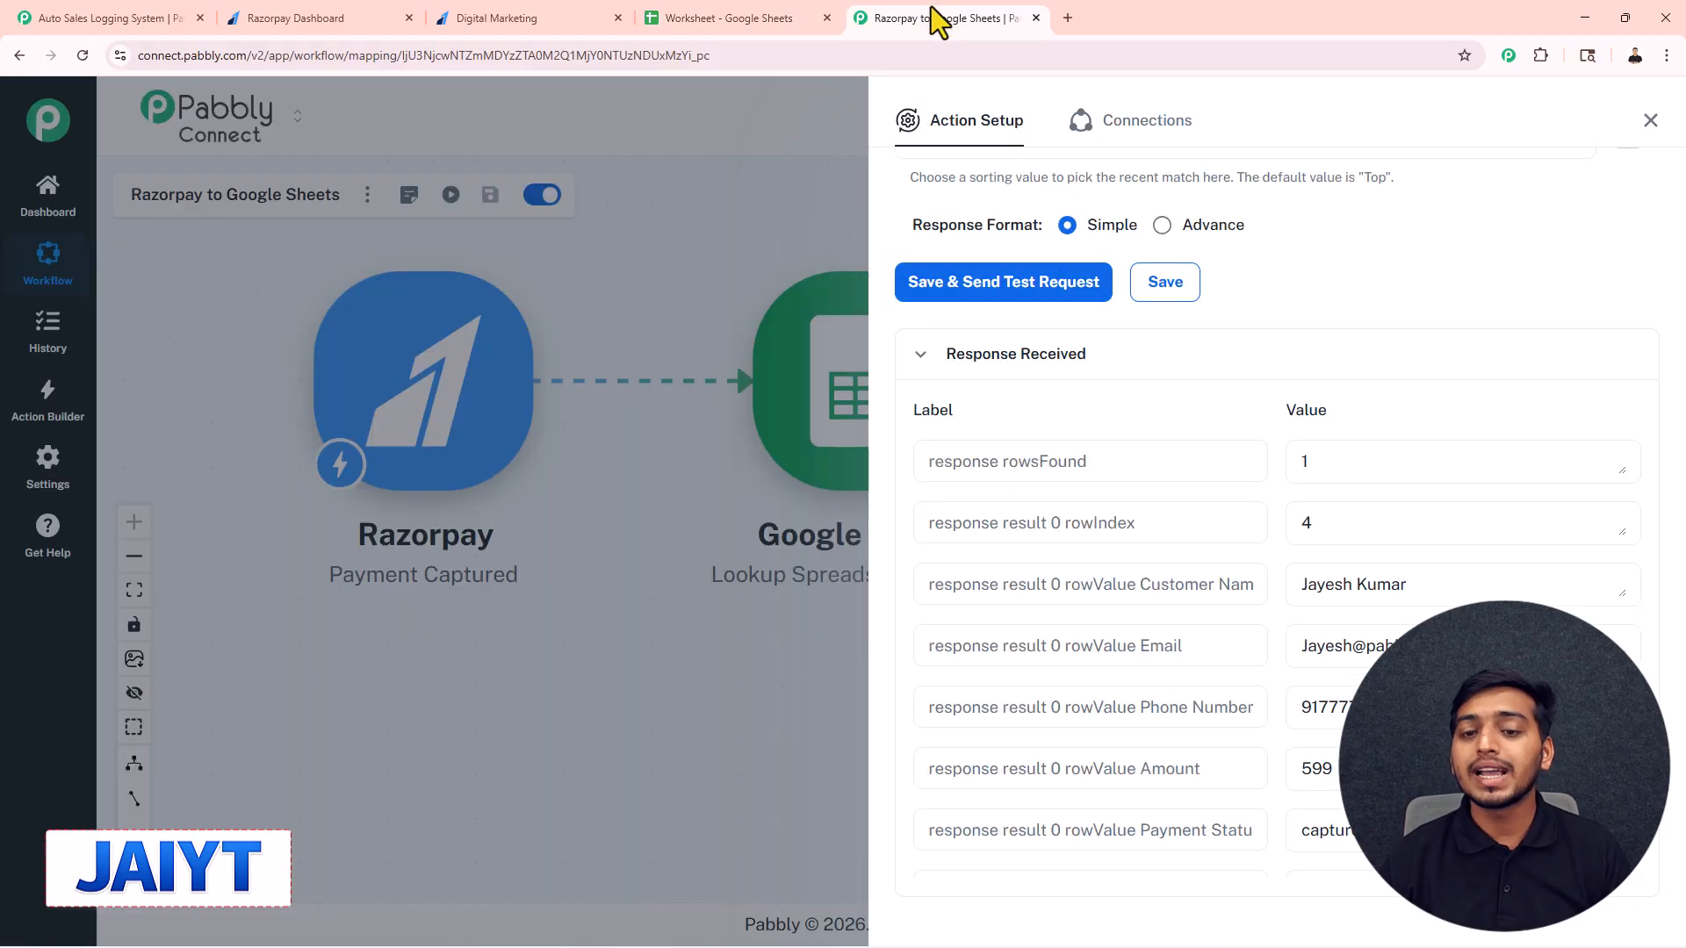
click(1002, 287)
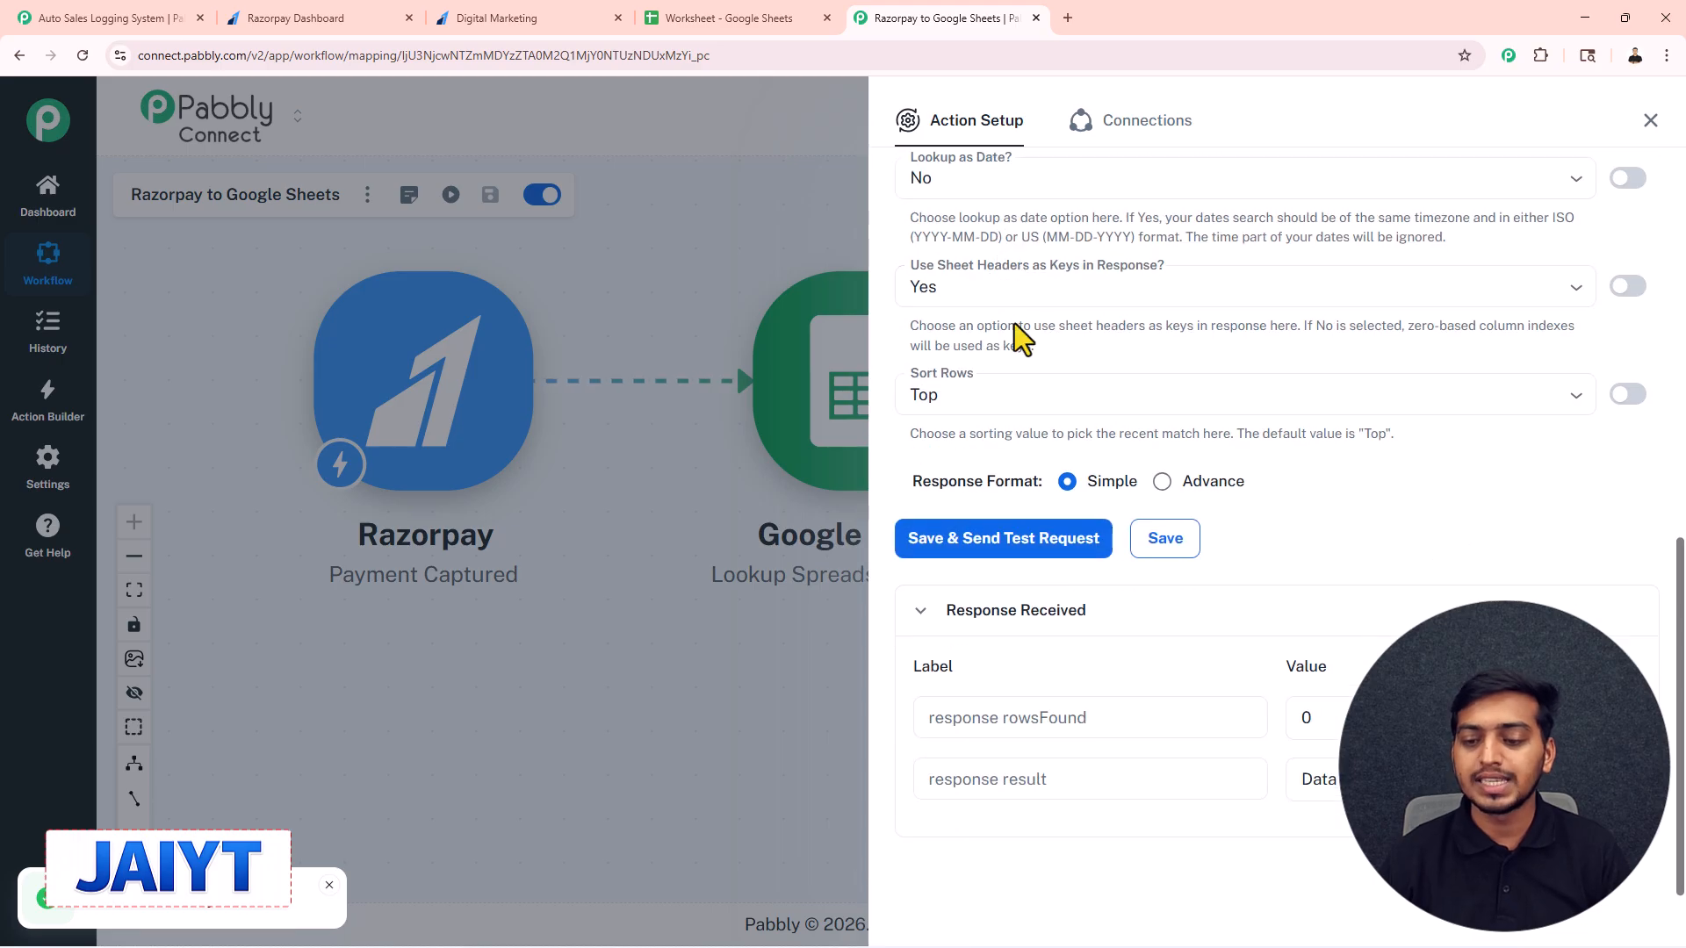
double_click(1309, 779)
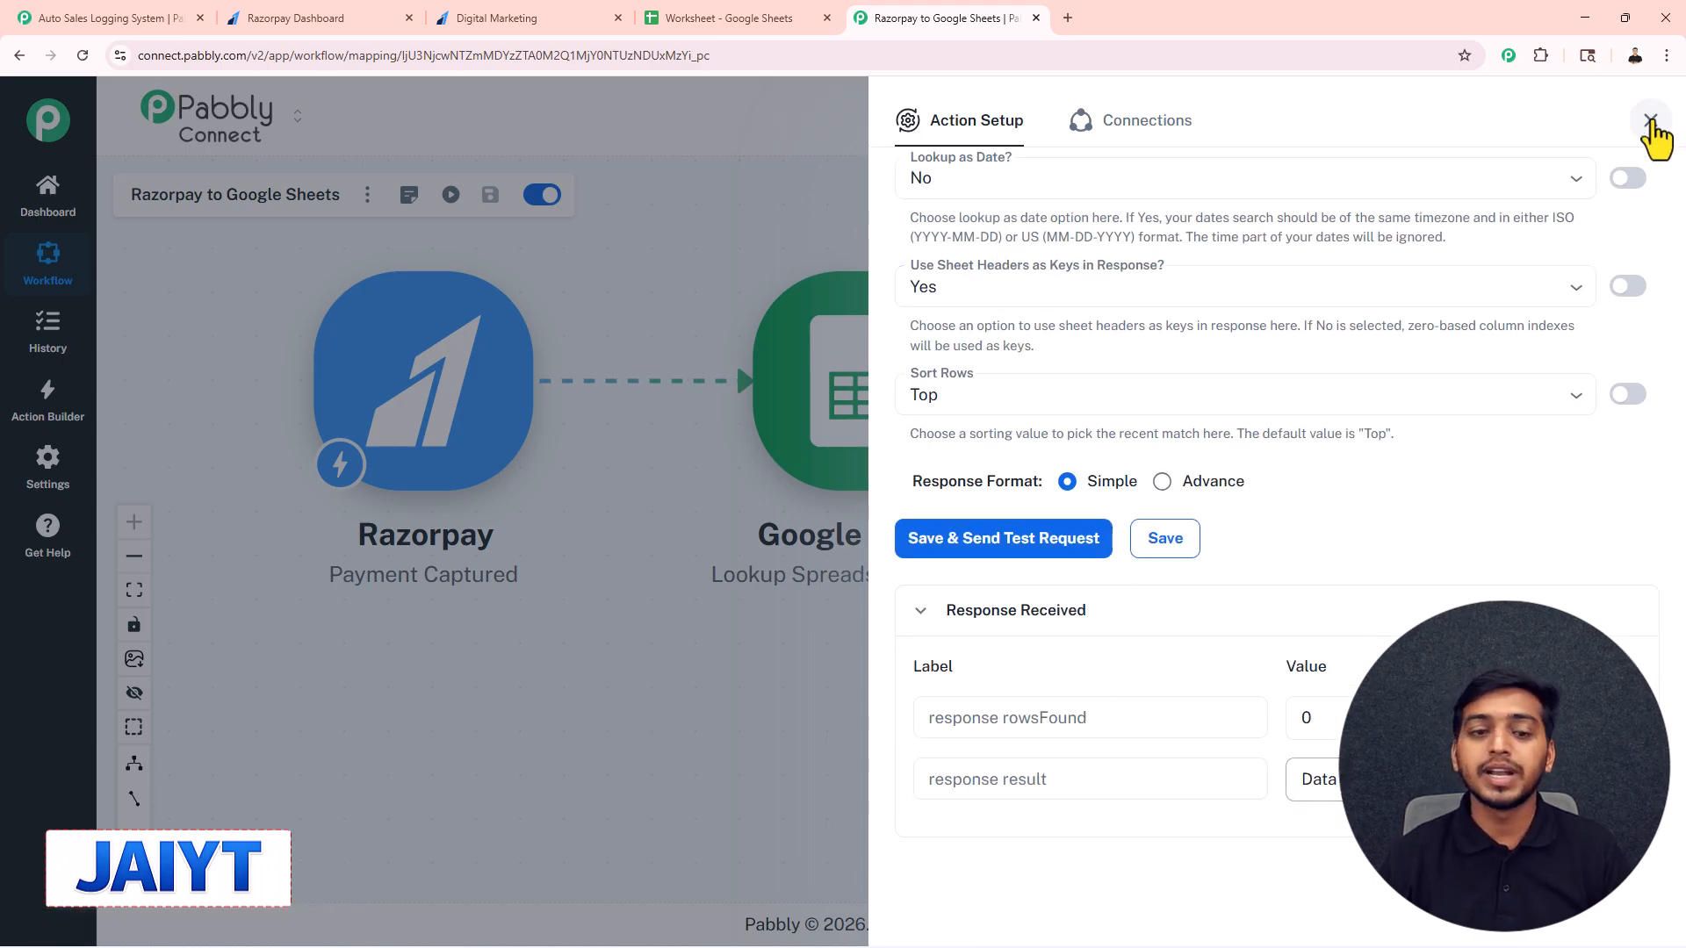
click(1651, 120)
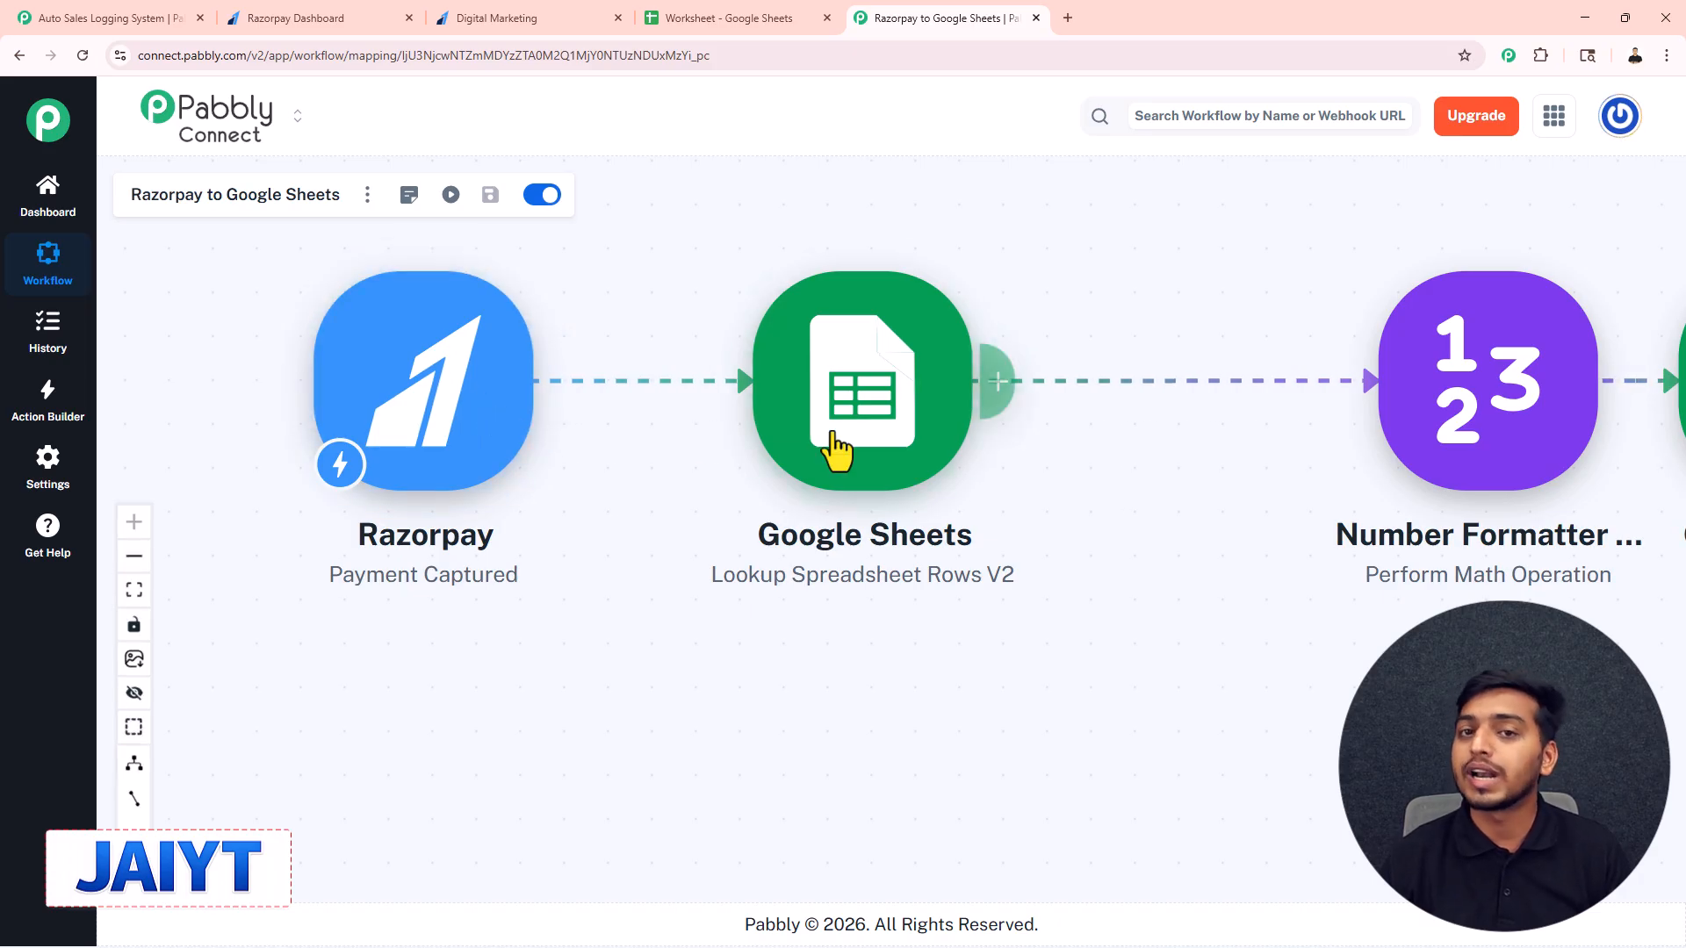
Move the Google Sheets lookup step closer to the Razorpay trigger on the canvas.
drag(856, 430, 766, 419)
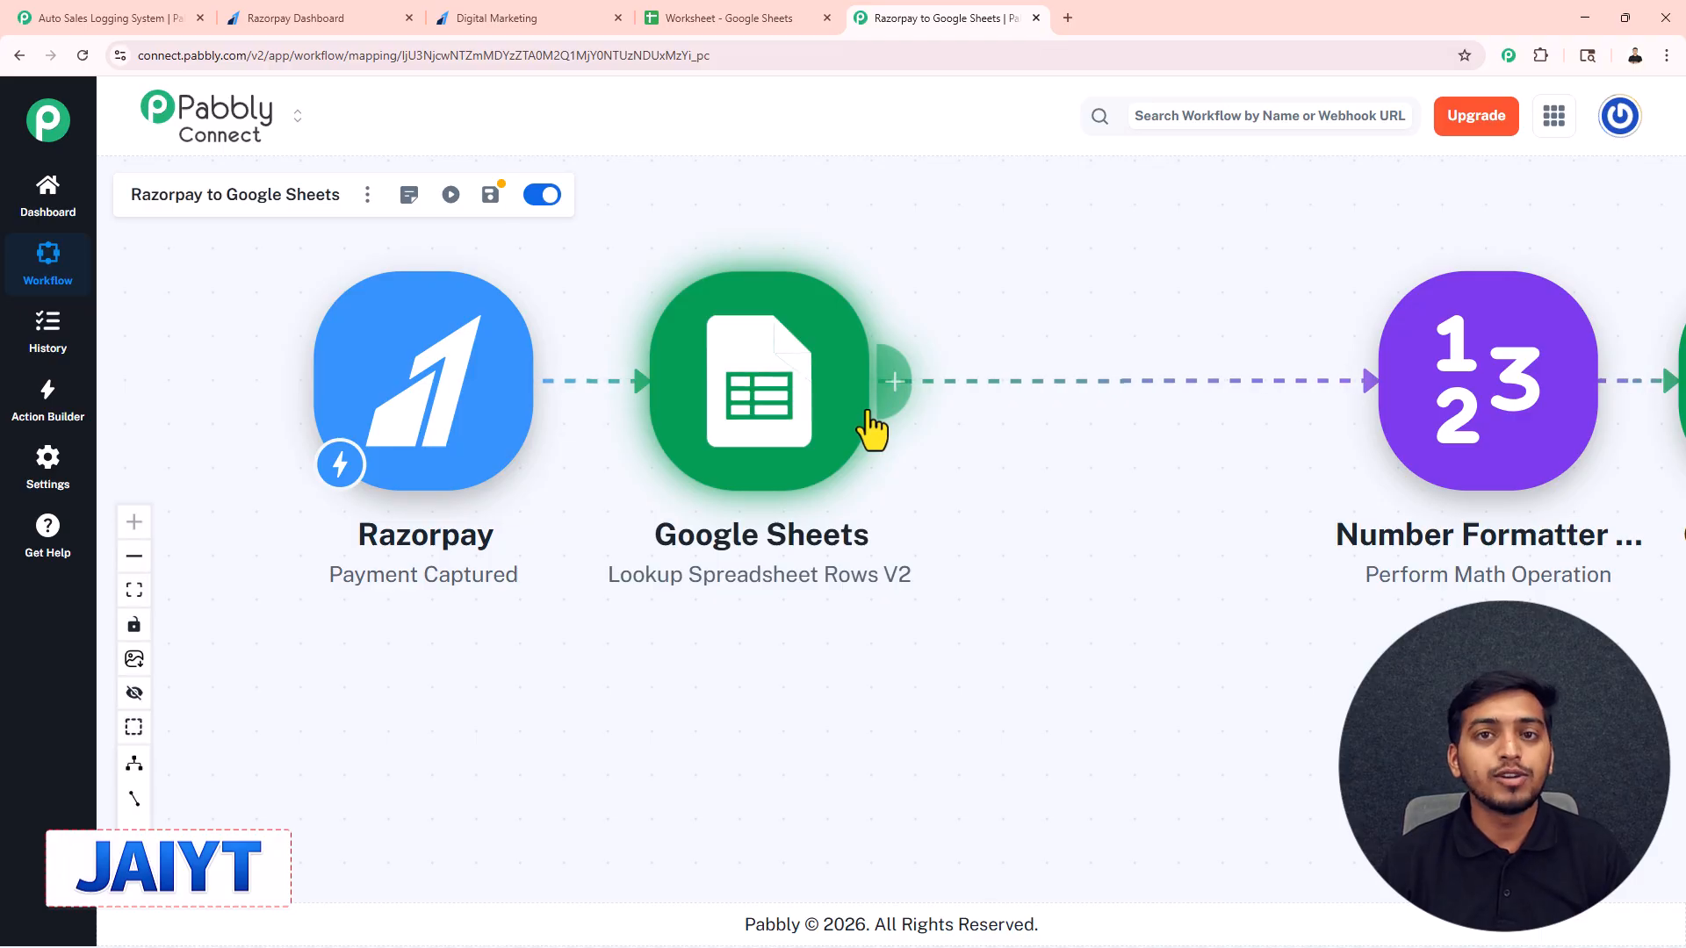
scroll(1036, 452, down, 2)
drag(1057, 463, 868, 453)
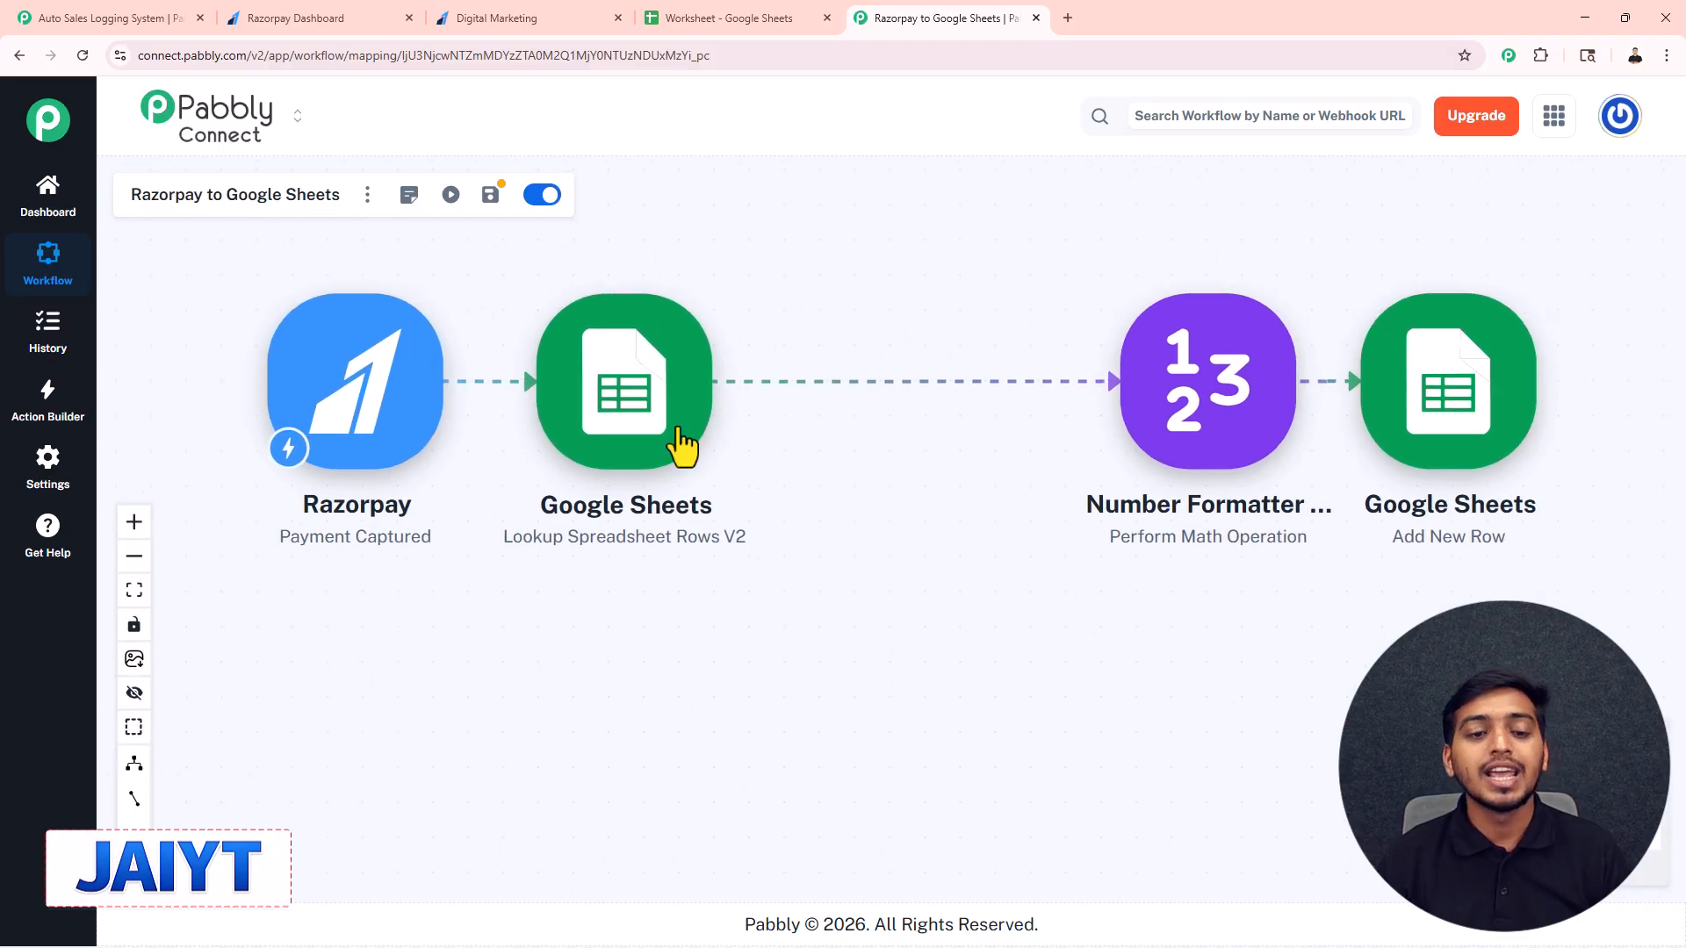
click(708, 421)
scroll(1092, 696, down, 5)
scroll(1040, 791, down, 2)
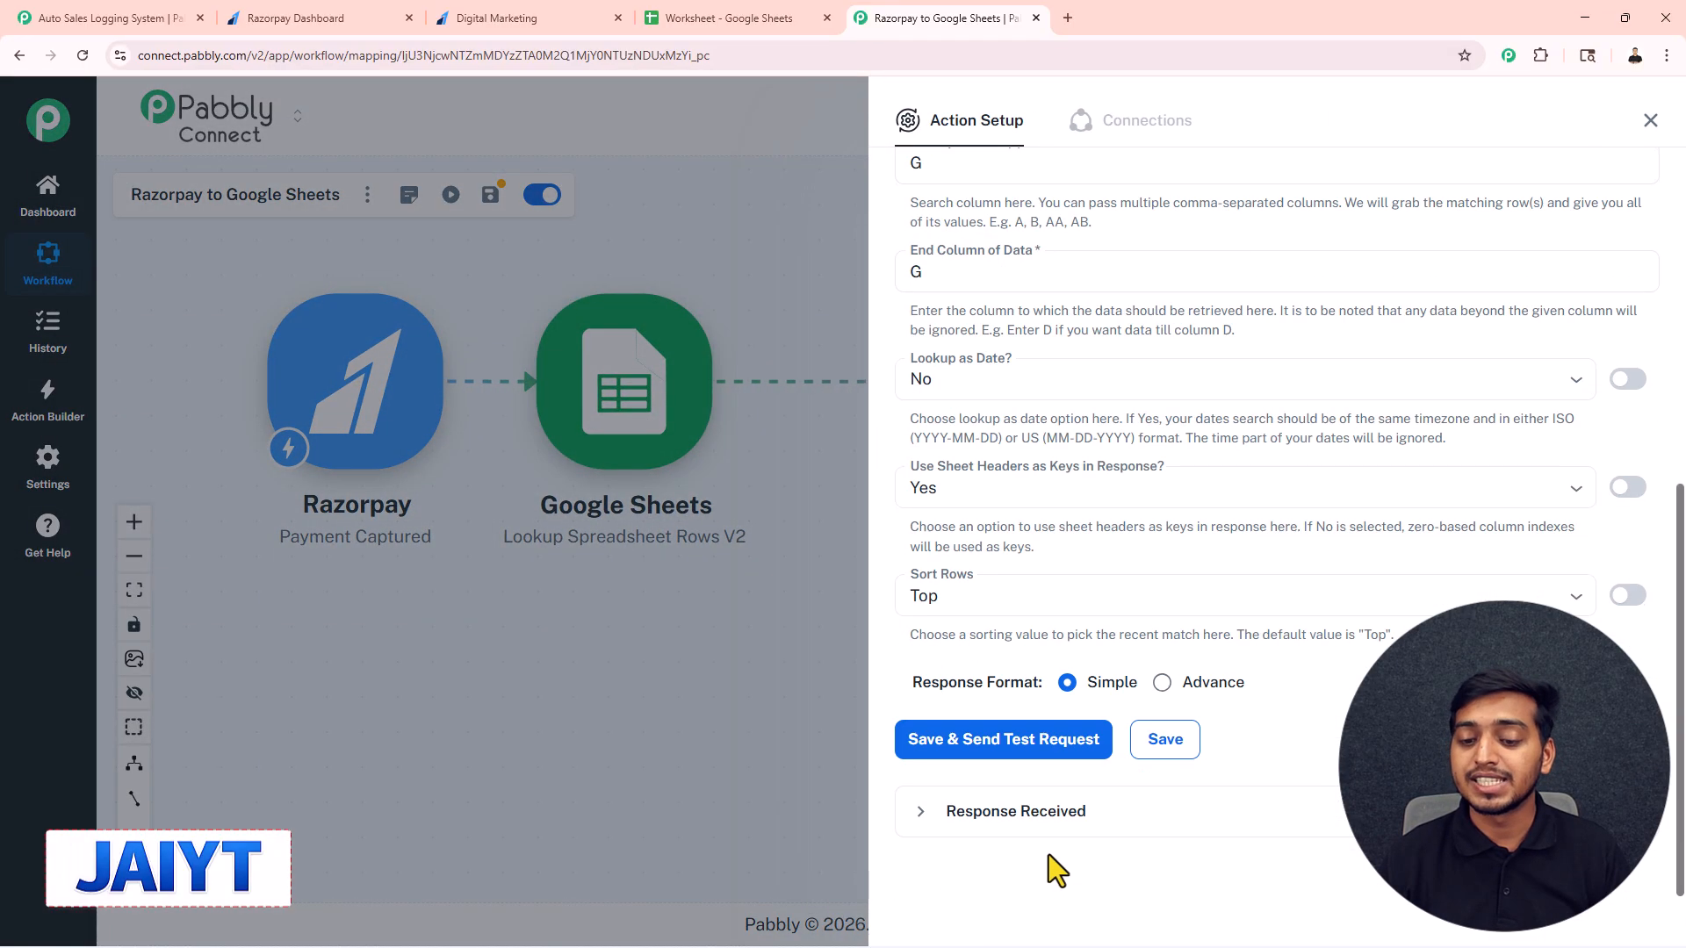
click(1651, 121)
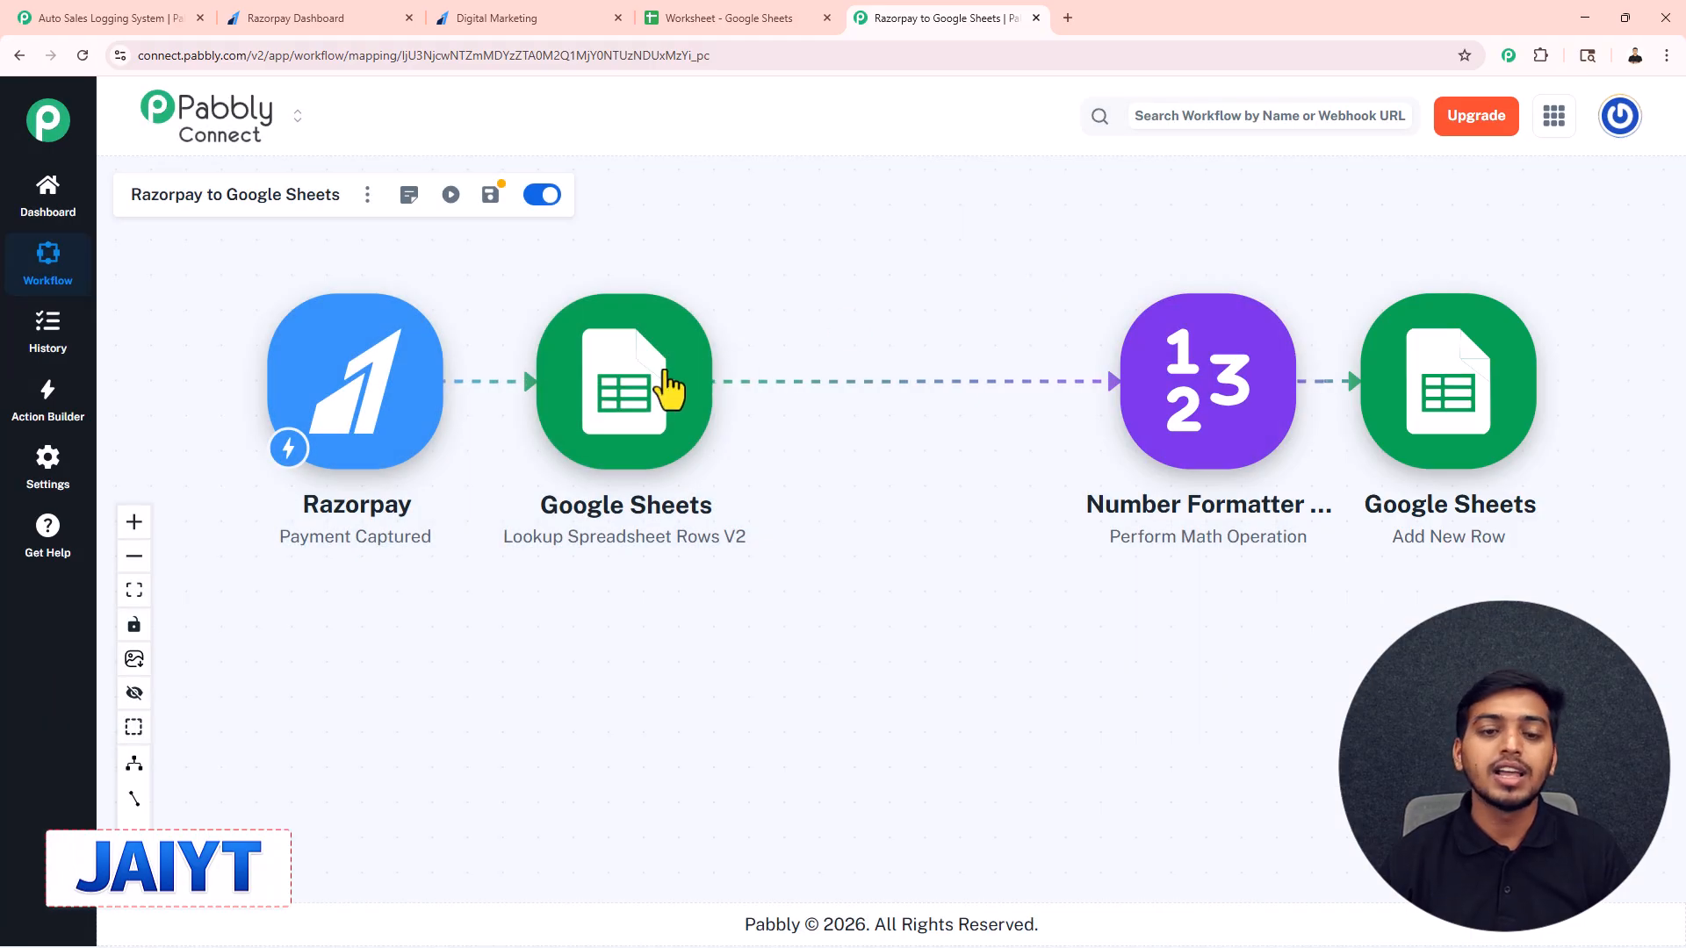
Add a connected Filter (Pabbly) action with the Filter Values event after the Google Sheets lookup step.
click(729, 390)
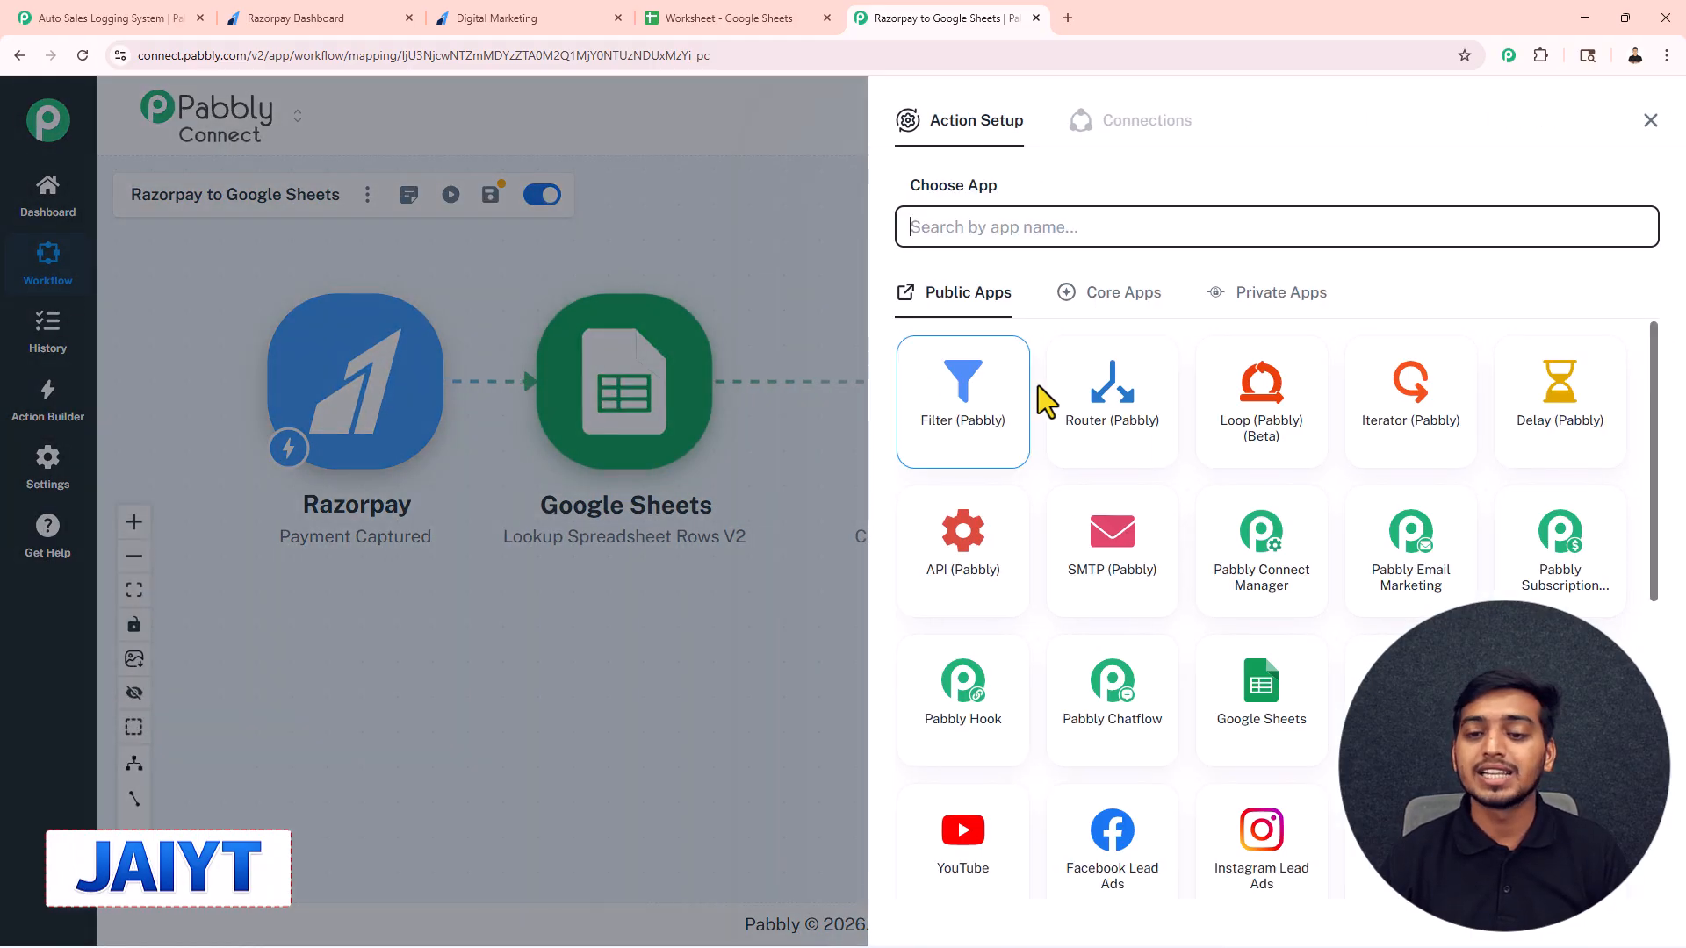
click(924, 414)
click(965, 327)
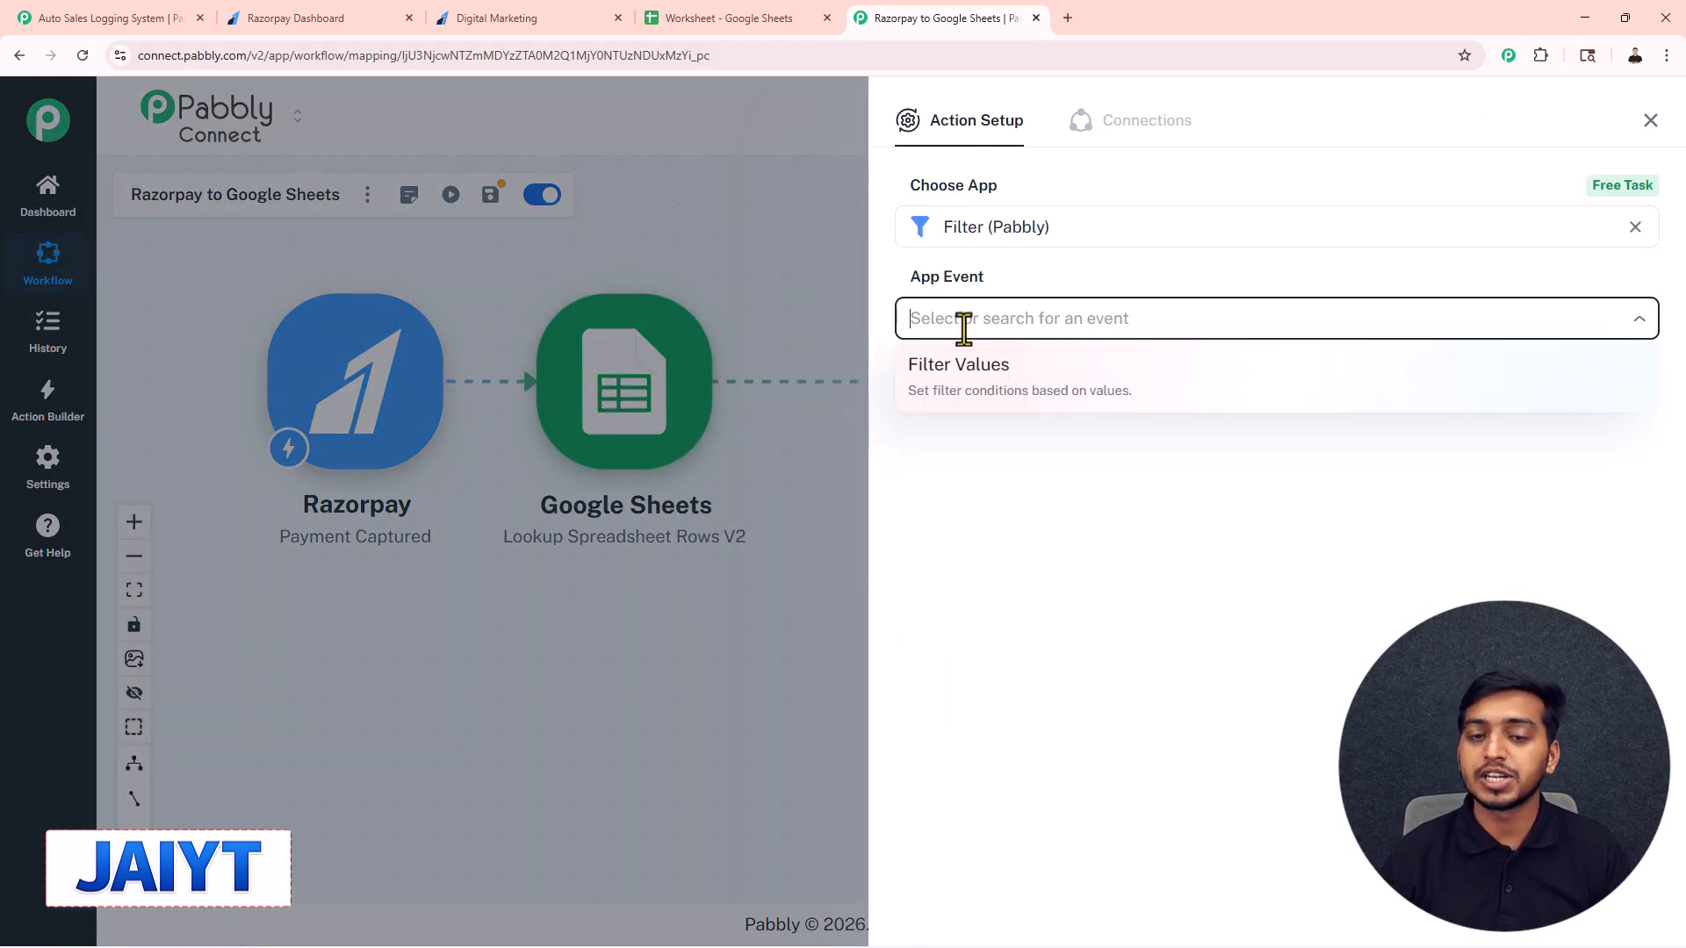
click(965, 373)
click(966, 389)
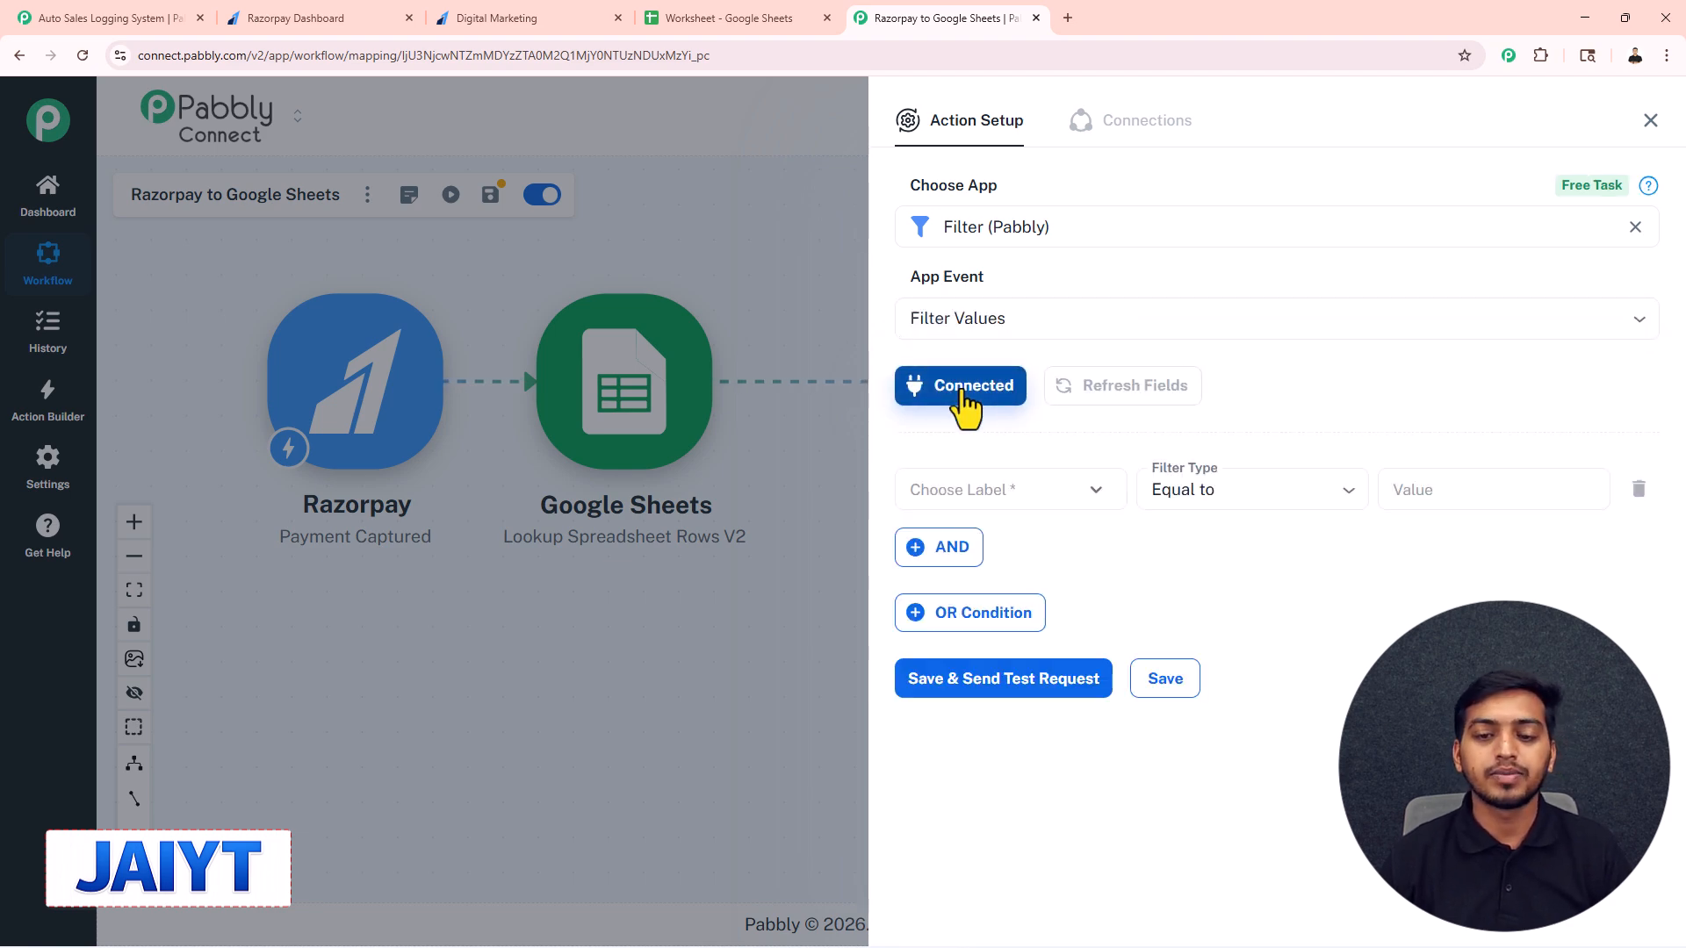
Set the filter condition so the lookup action's response result is Equal to "Data not found".
click(1017, 494)
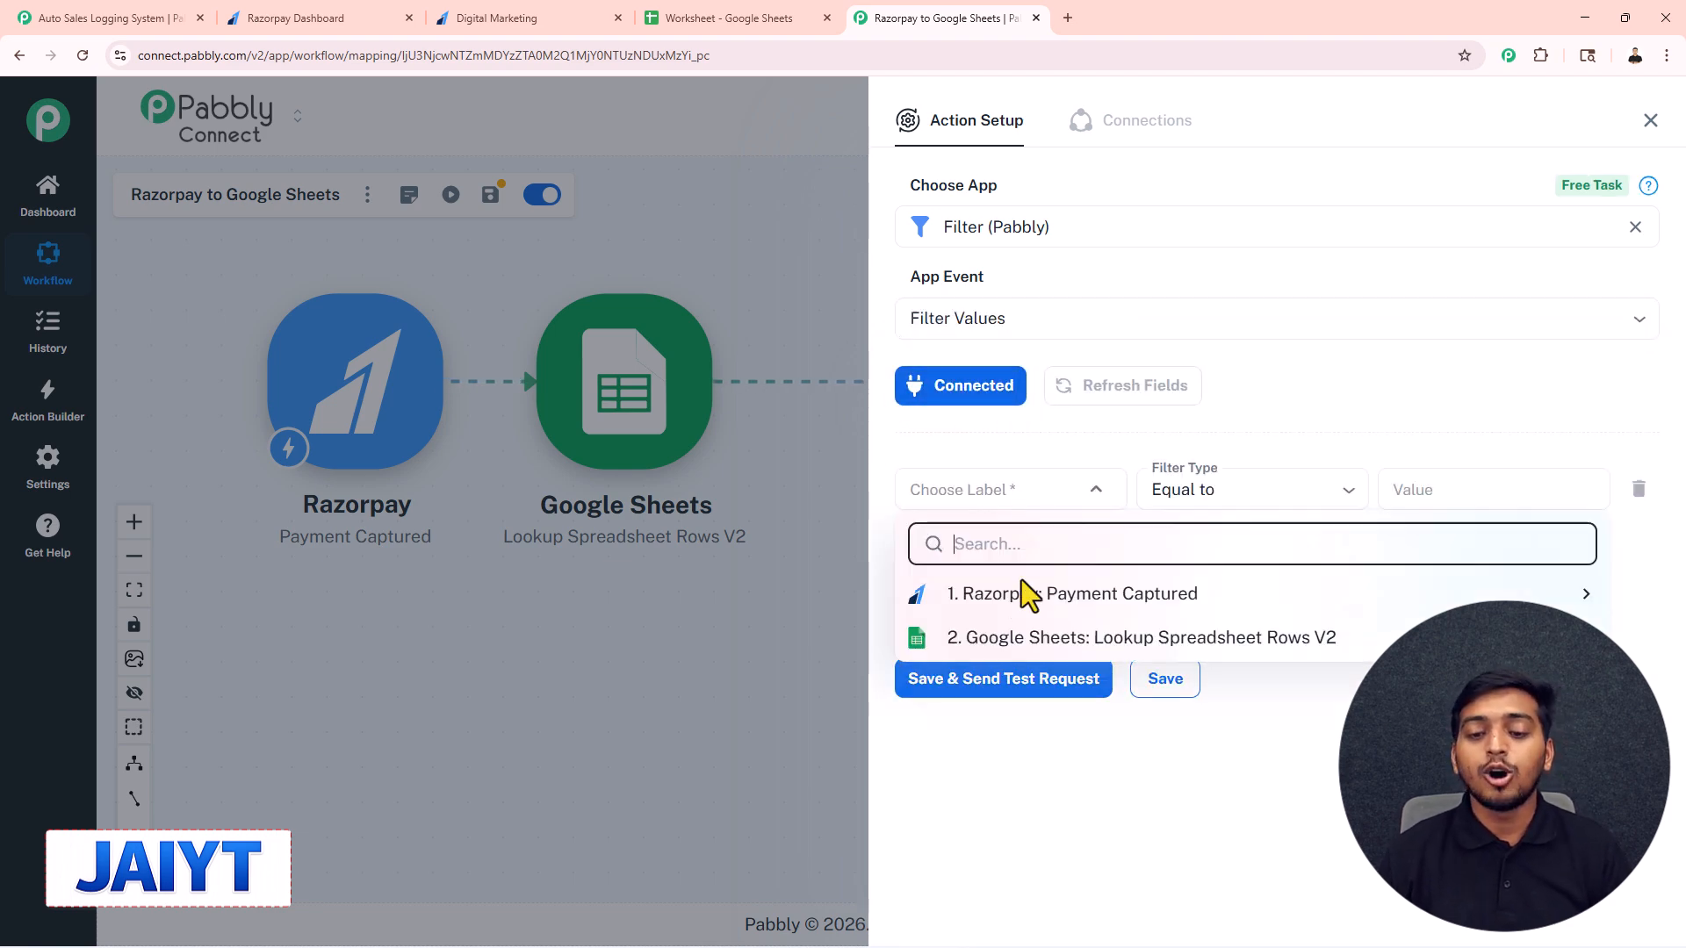
click(991, 648)
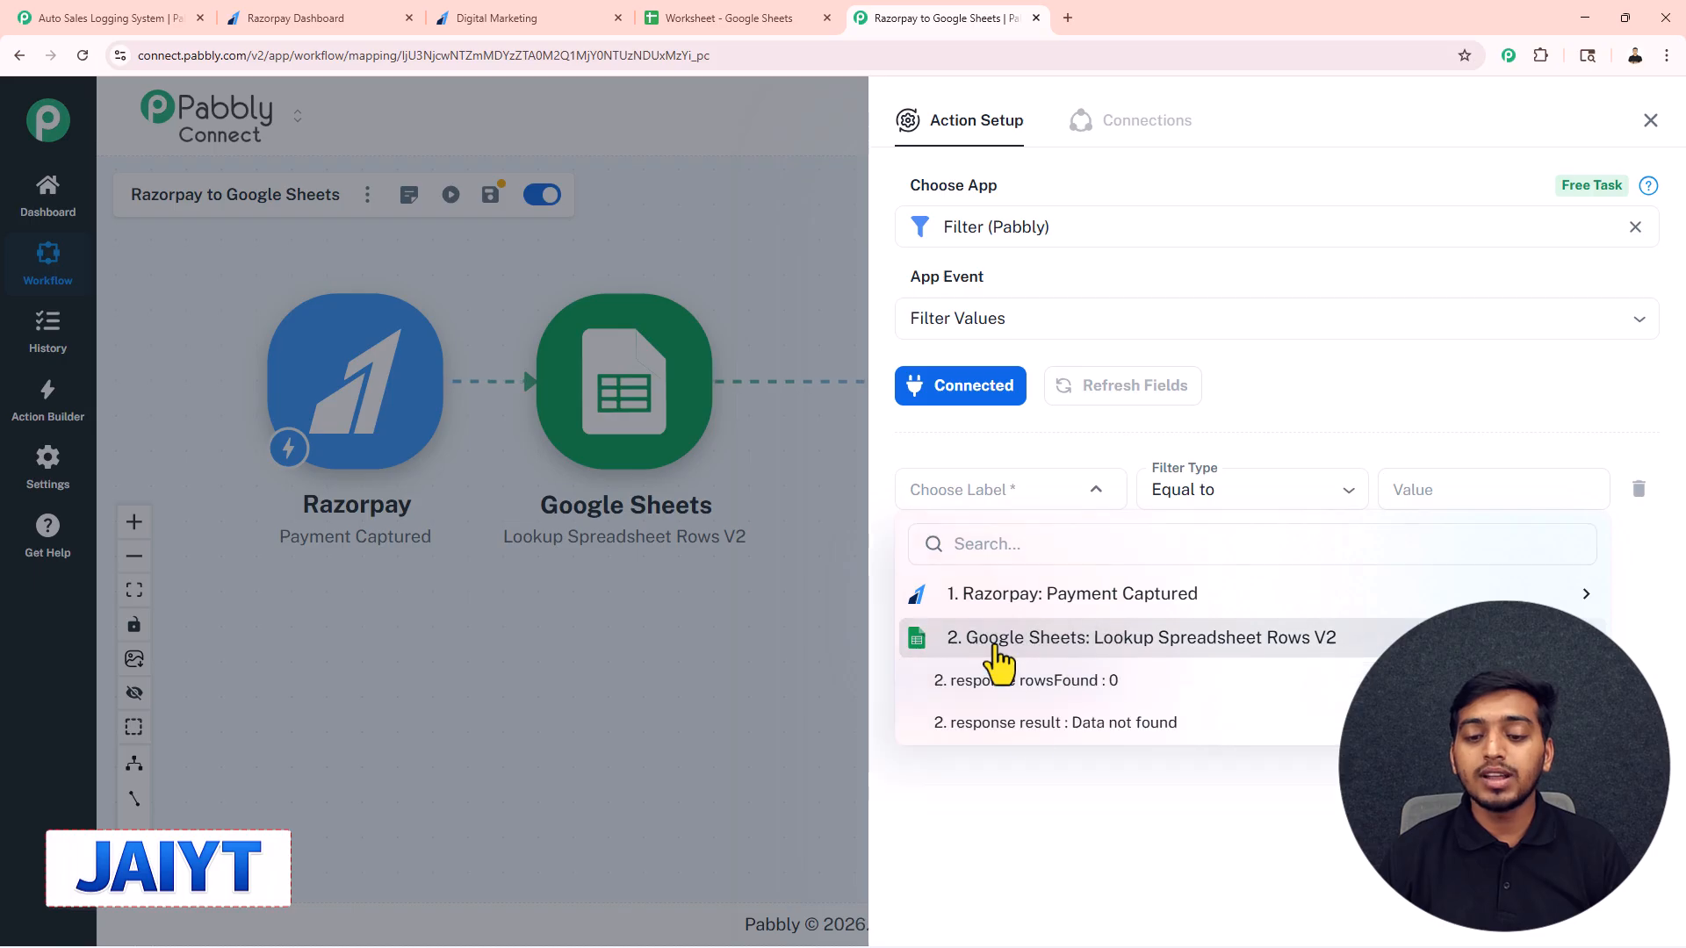
click(1078, 734)
click(1210, 497)
click(1199, 538)
click(1427, 503)
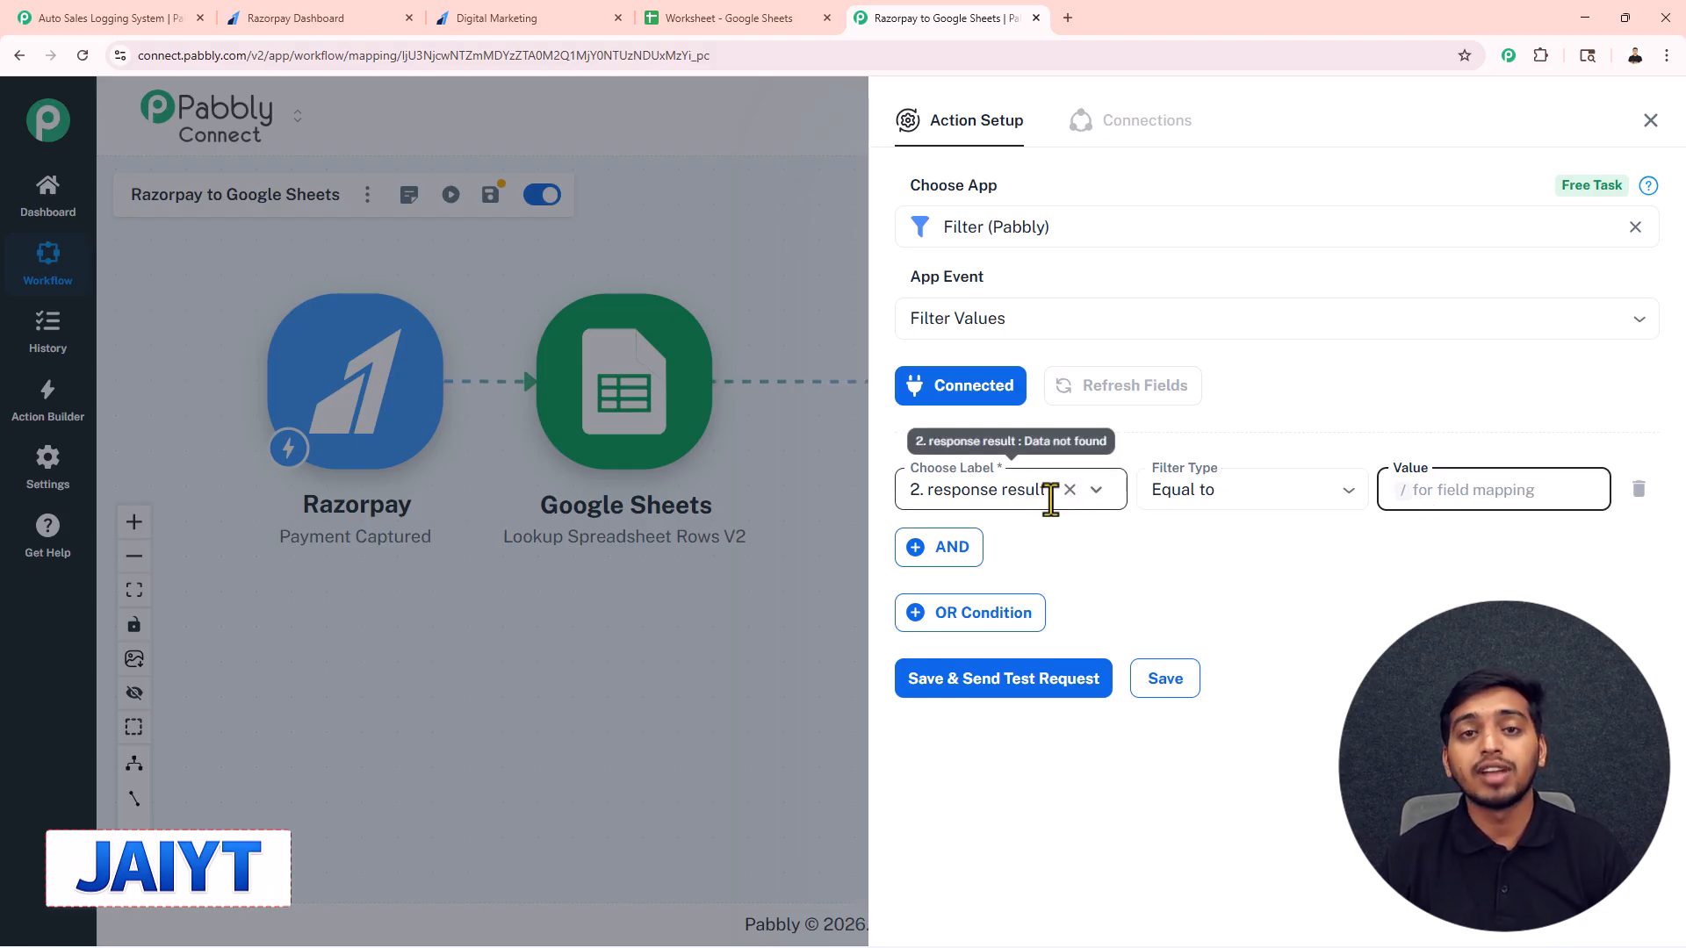
click(1388, 488)
click(1395, 483)
text(Dat)
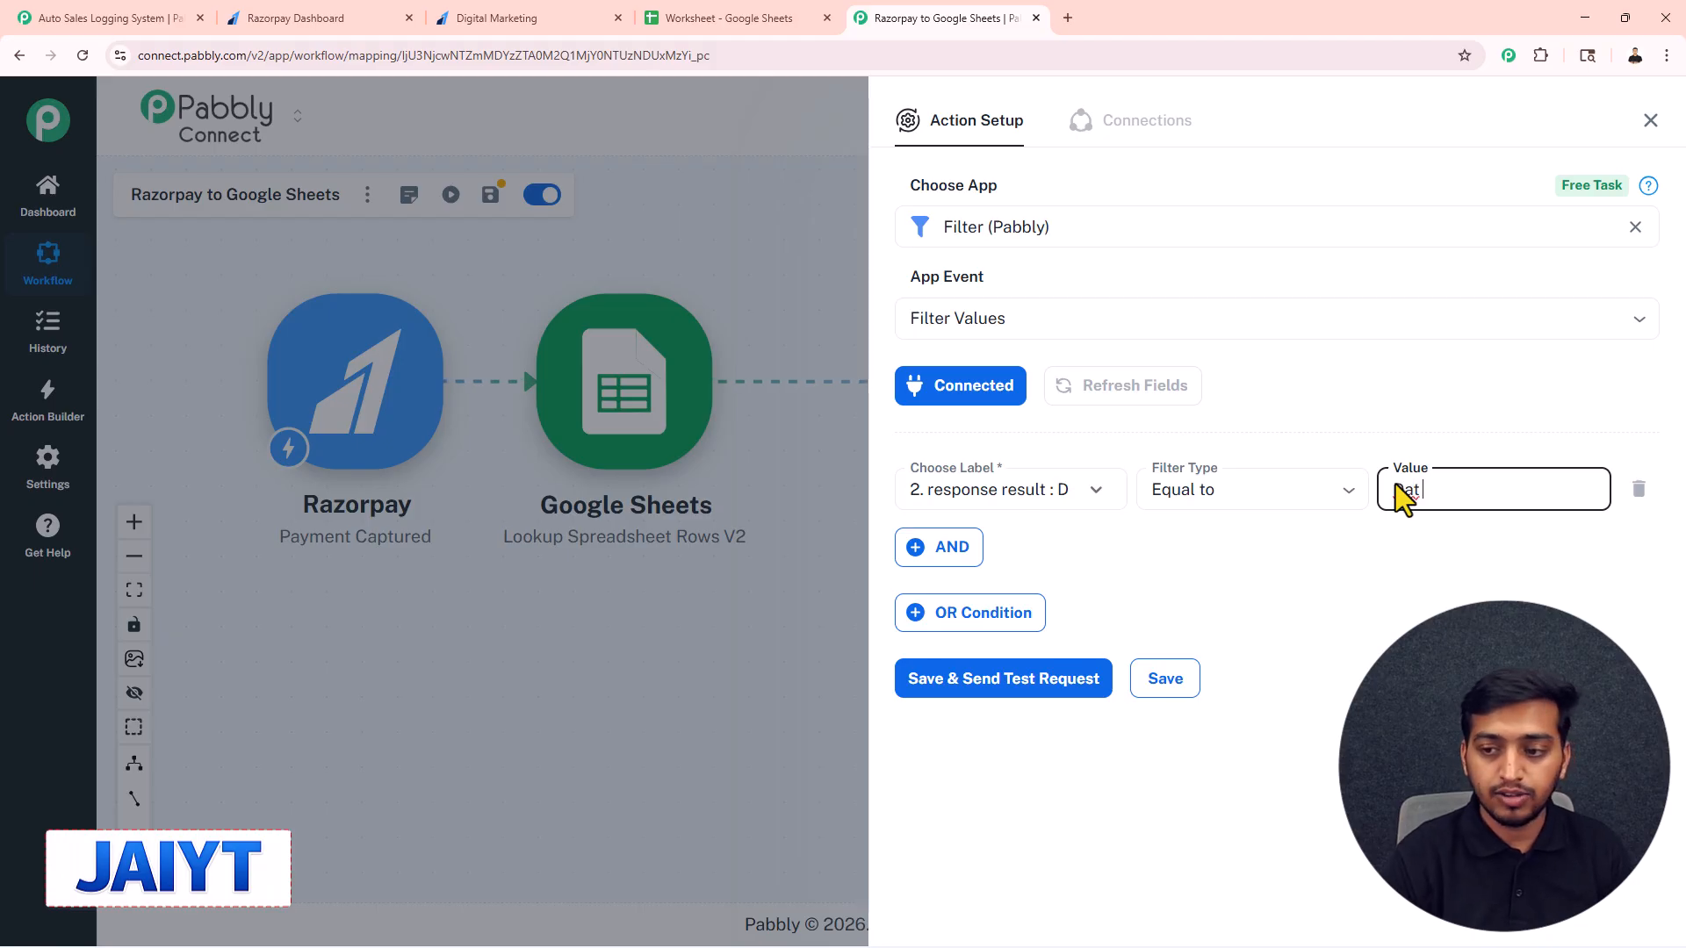
text(a not found)
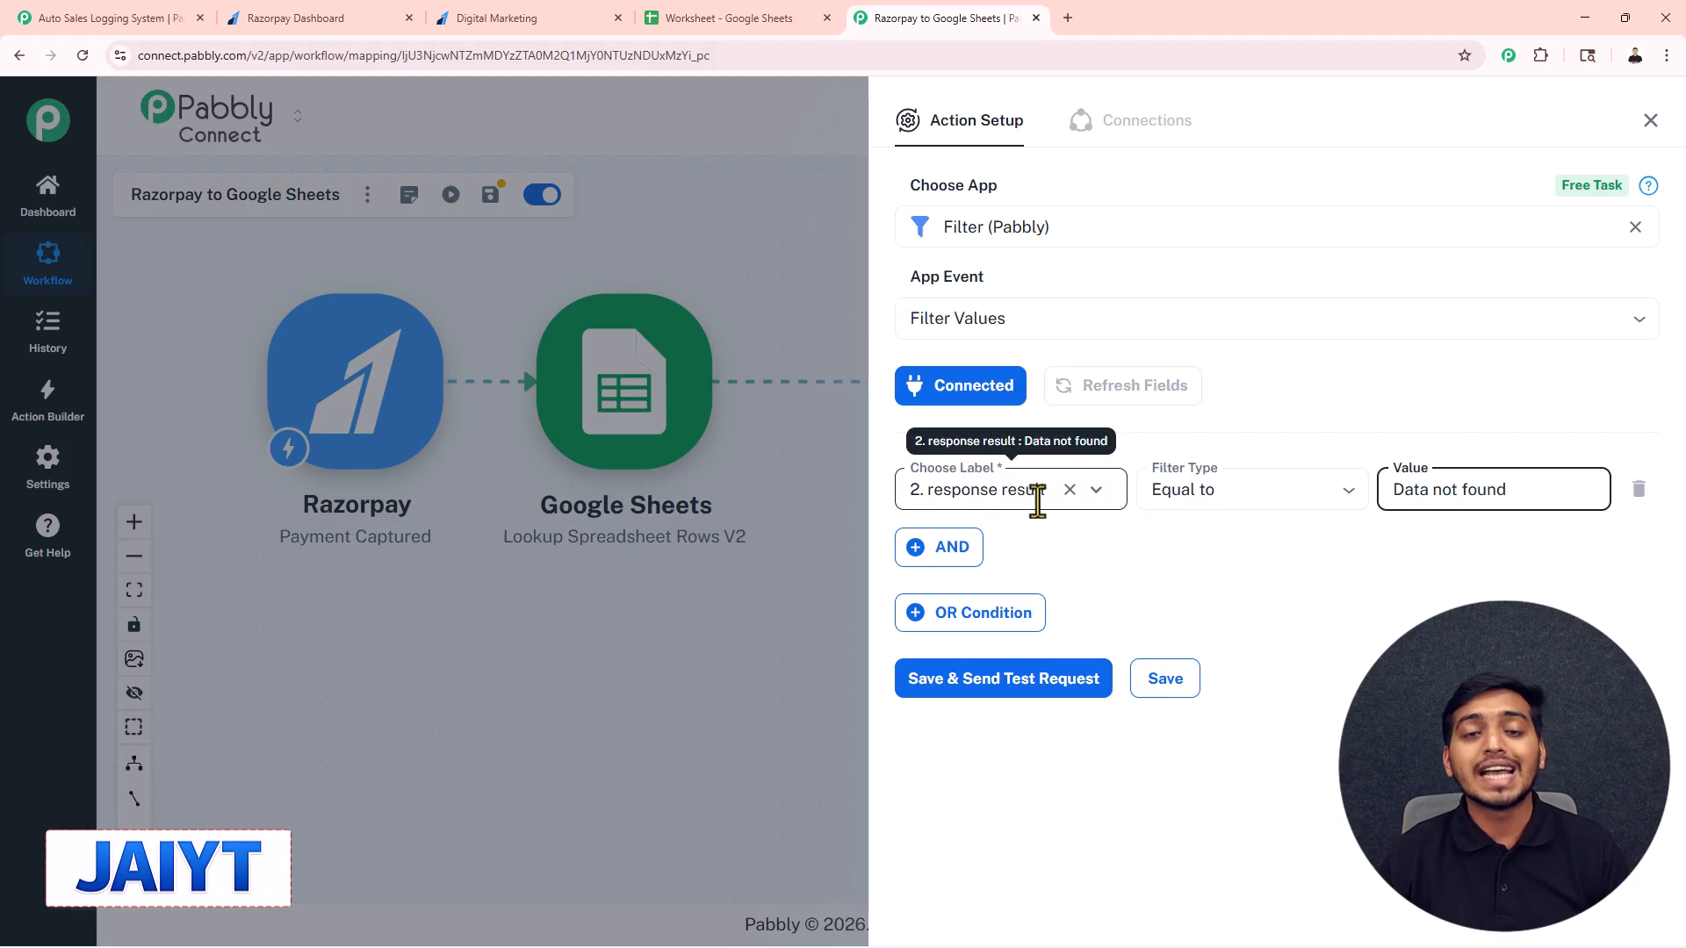
Save the filter action with a test request and close its setup.
click(1029, 678)
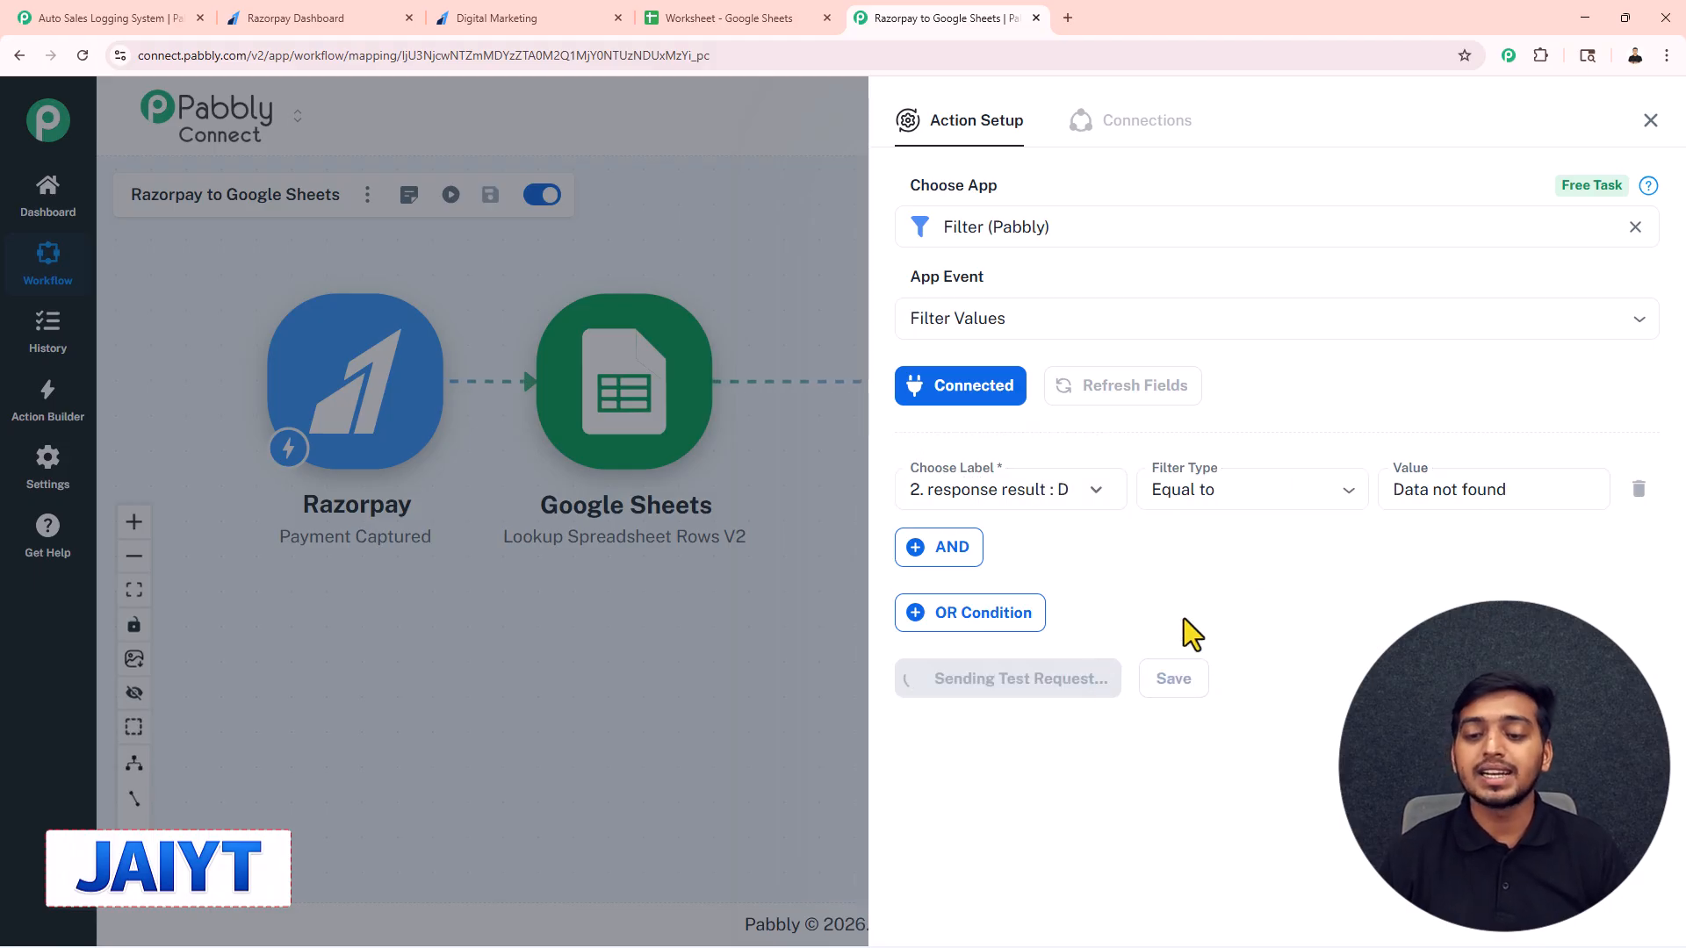
drag(1372, 718, 1295, 728)
click(1651, 120)
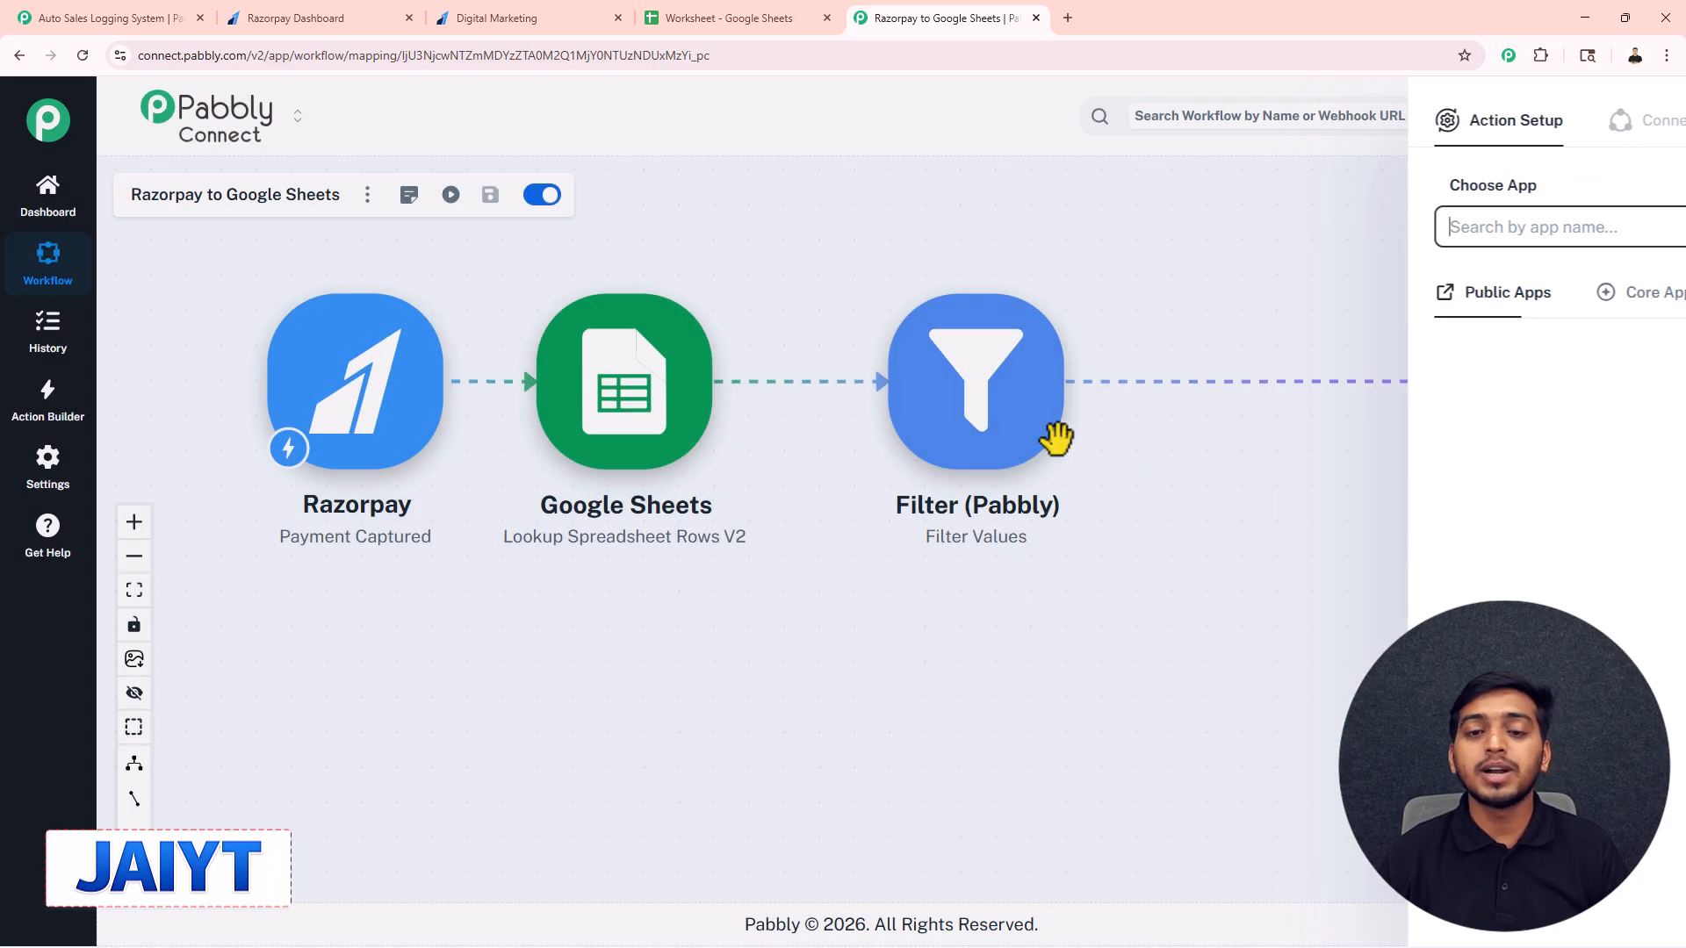